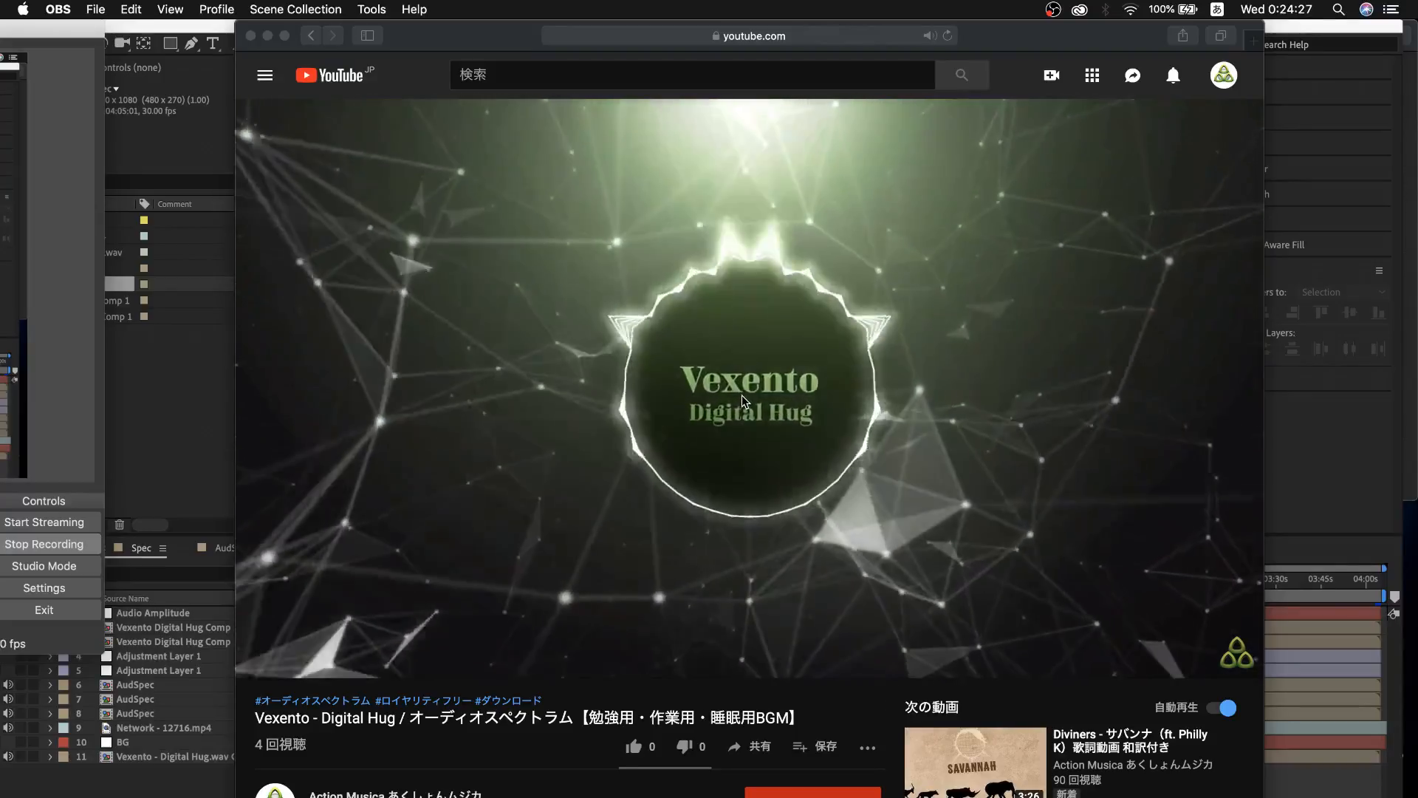
Pause the Vexento - Digital Hug example video, glance over its page, and switch to After Effects
click(728, 415)
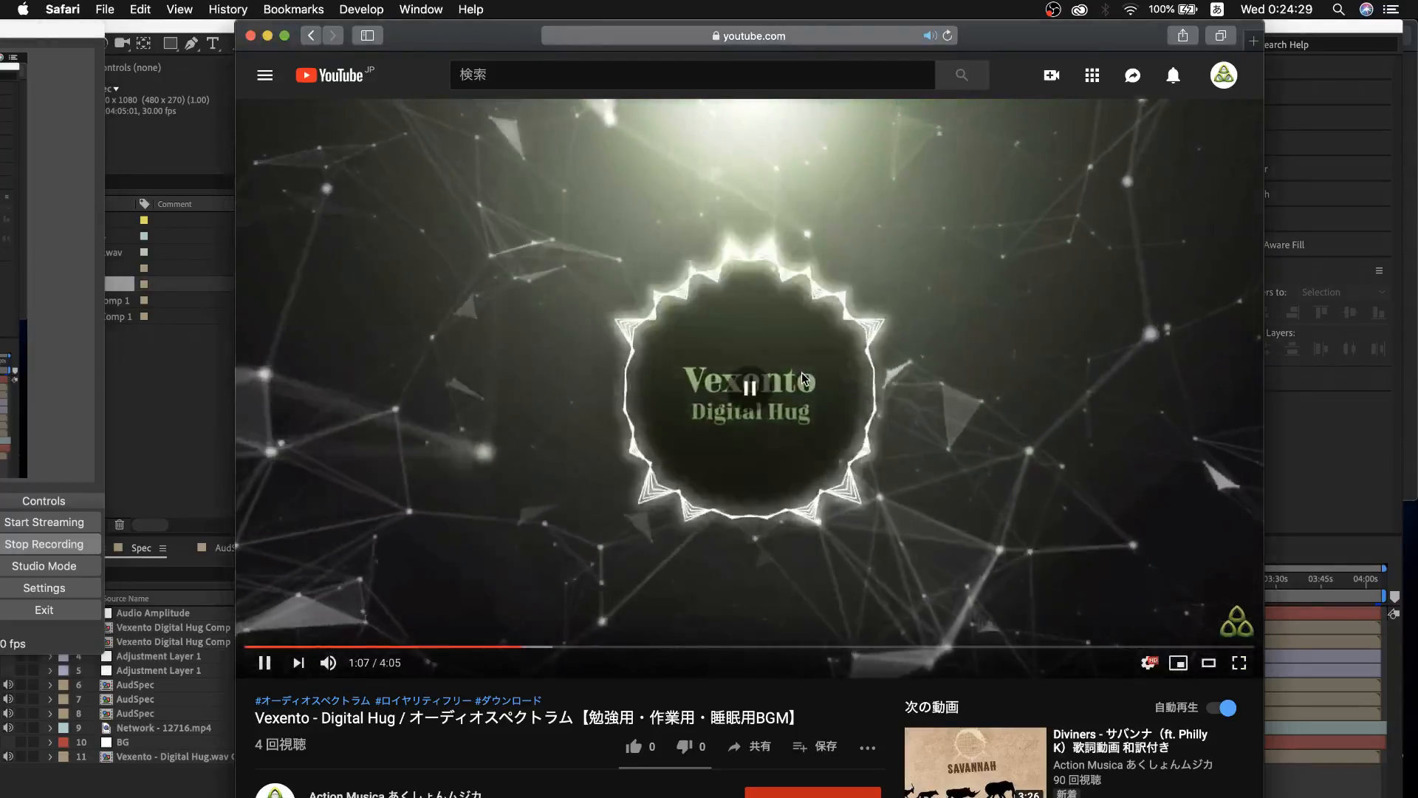
click(805, 378)
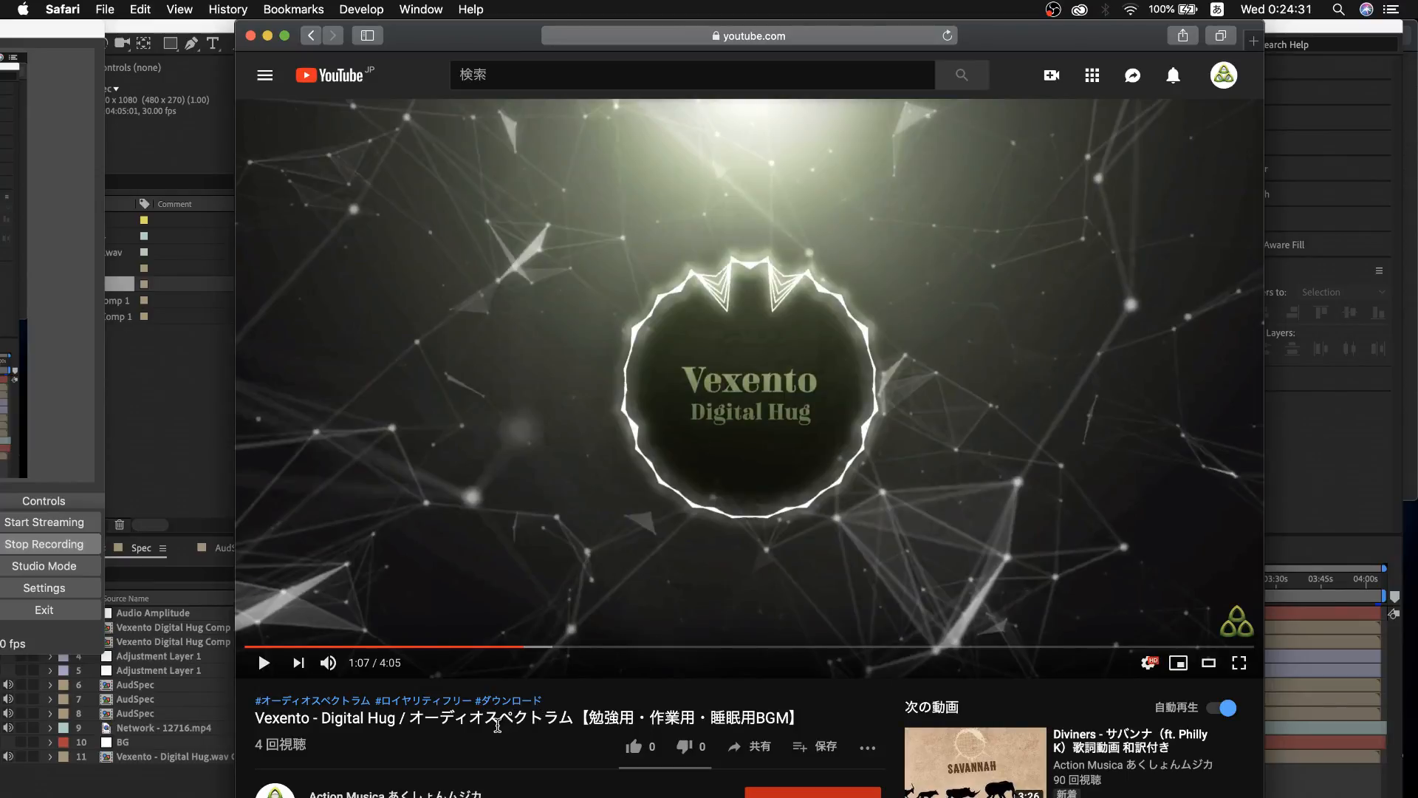
scroll(497, 726, down, 1)
scroll(530, 747, up, 1)
scroll(530, 747, down, 1)
click(129, 387)
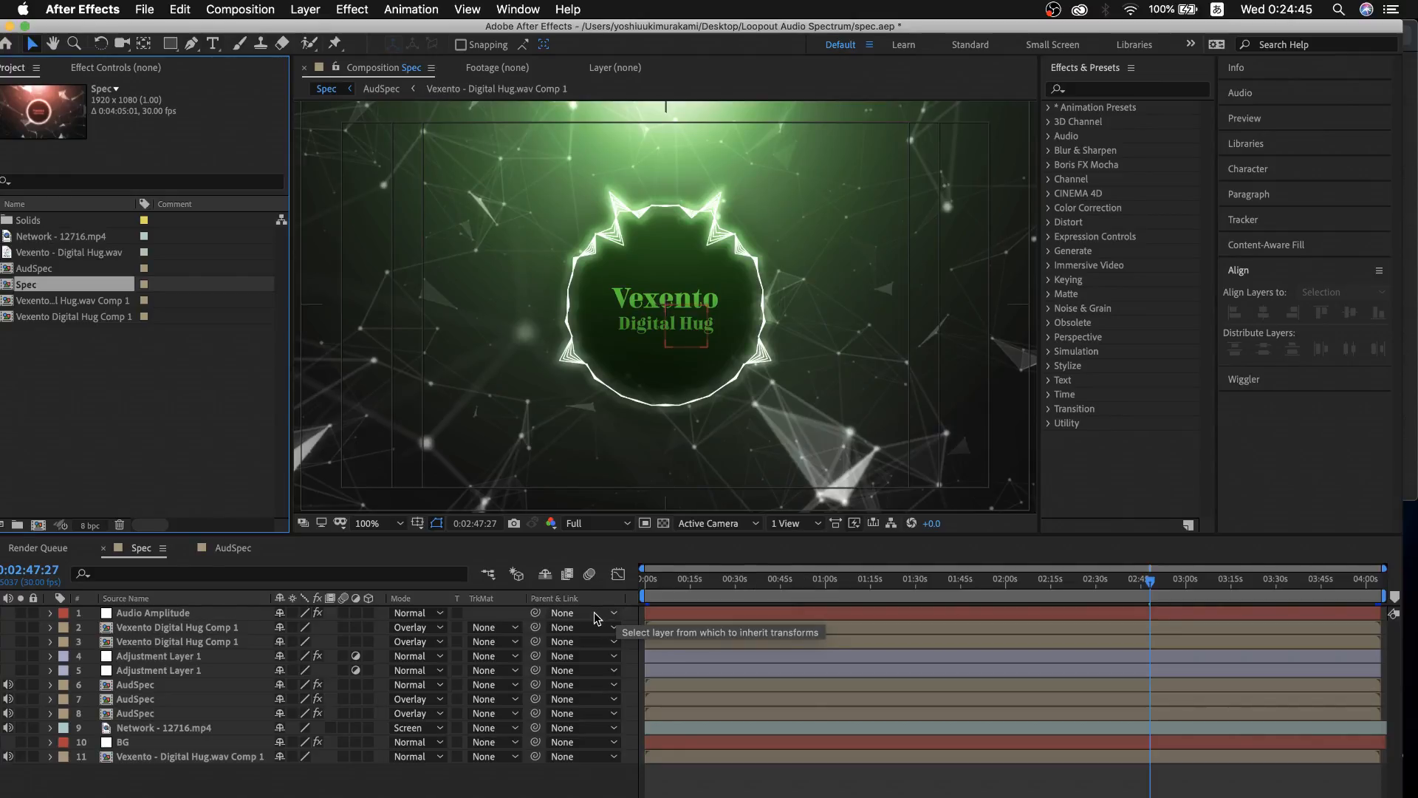
Inspect the background layers of the Spec composition, revealing the Time Remap keyframes of Network - 12716.mp4
click(208, 758)
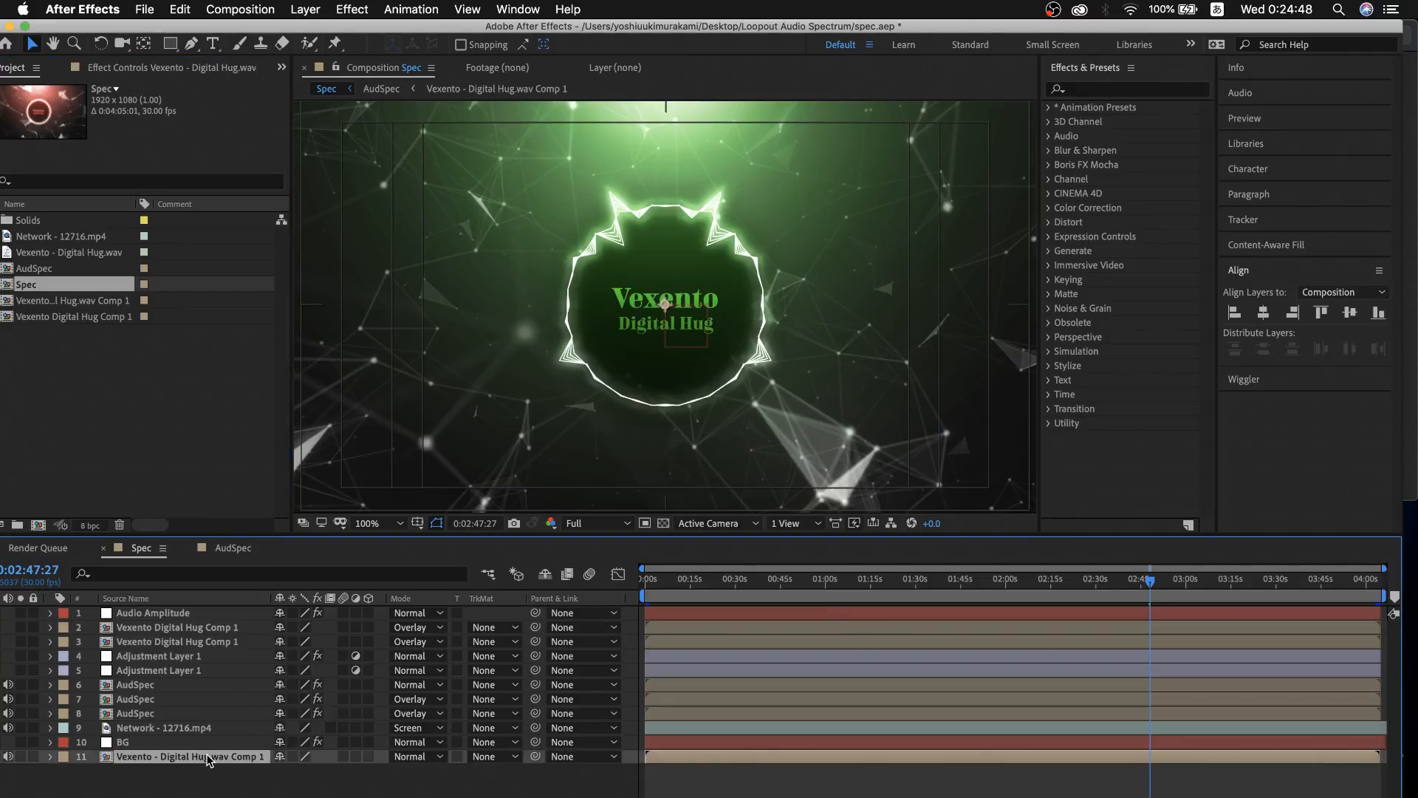
click(139, 744)
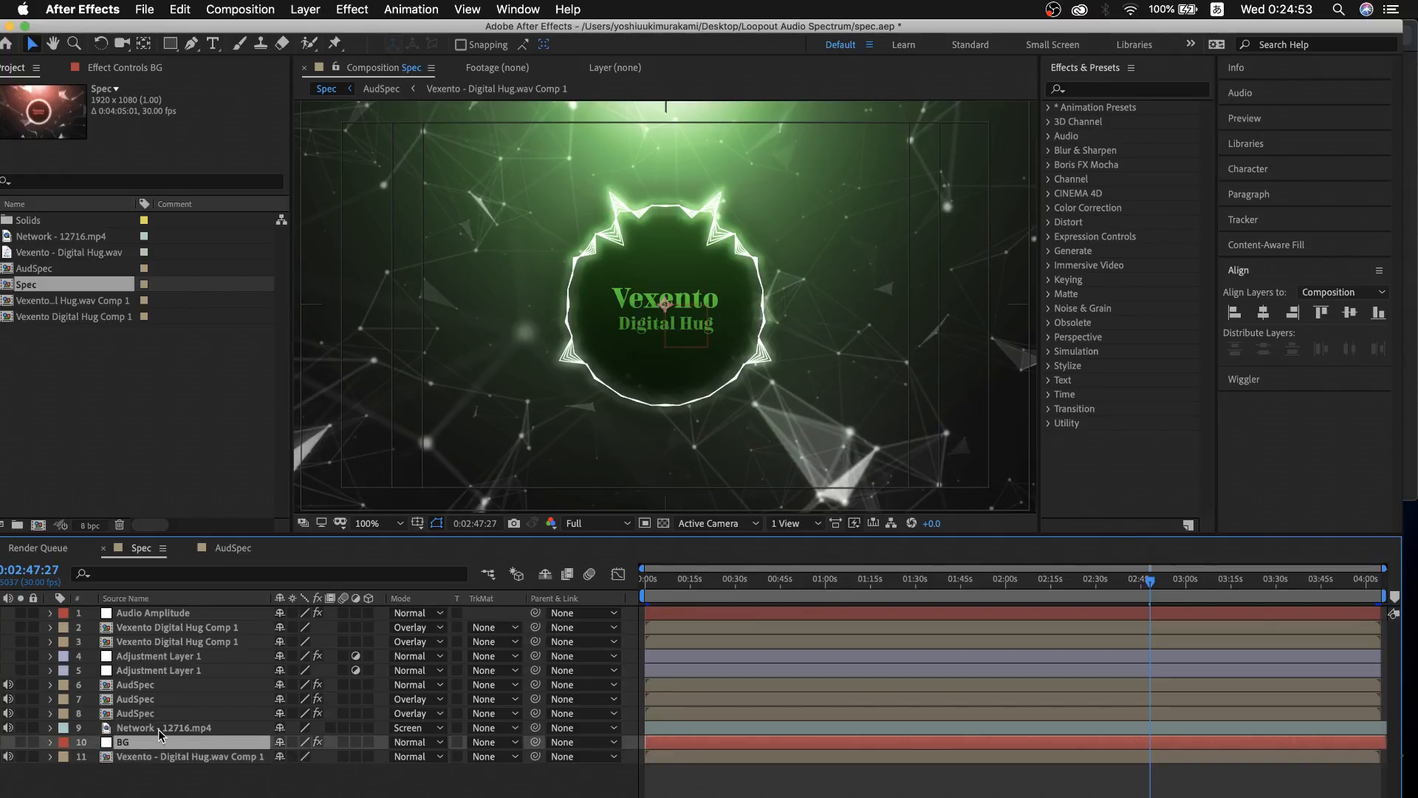
click(160, 729)
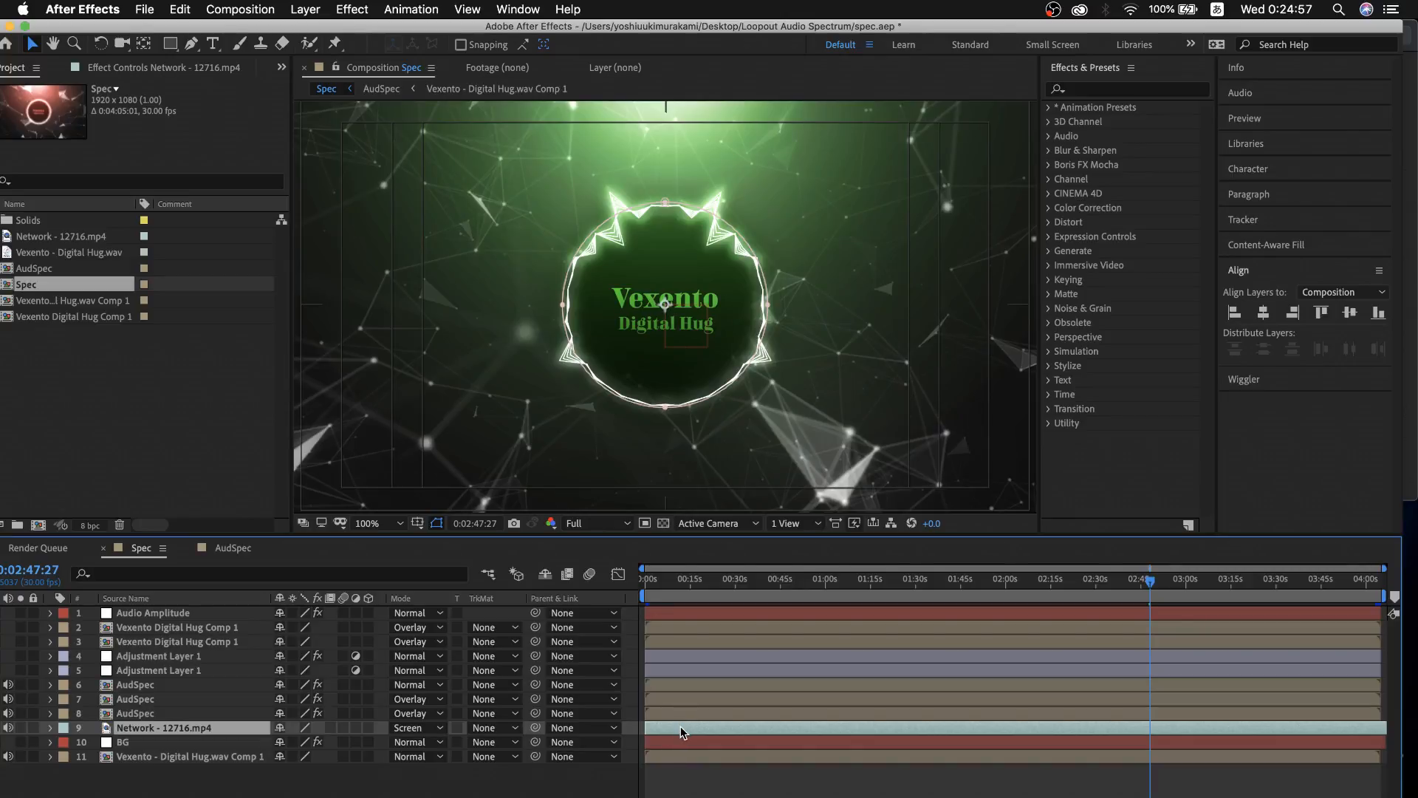
key(super+alt+t)
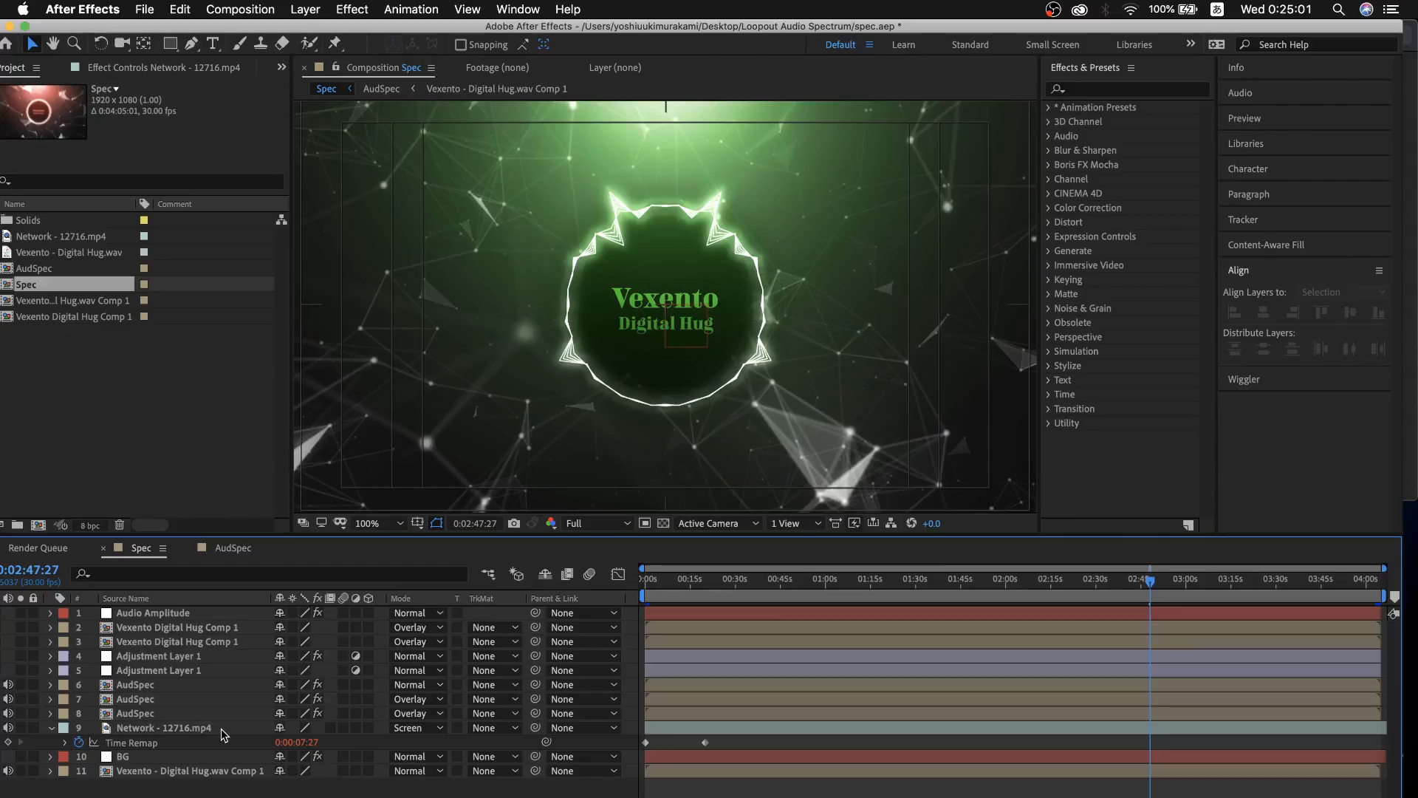
Inspect the AudSpec, adjustment, title and Audio Amplitude layers in Spec, and collapse the Network - 12716.mp4 layer's properties
click(180, 712)
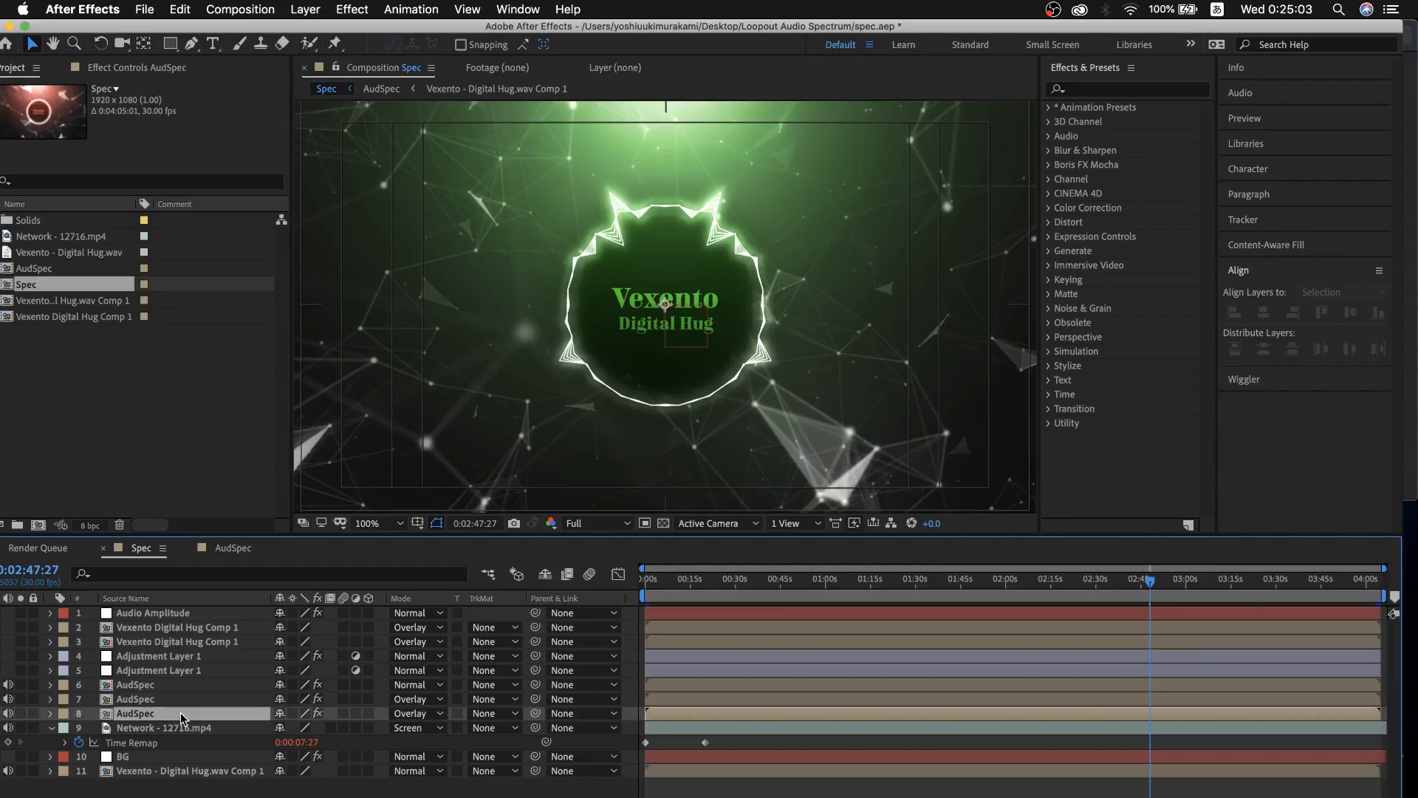
click(173, 701)
click(170, 688)
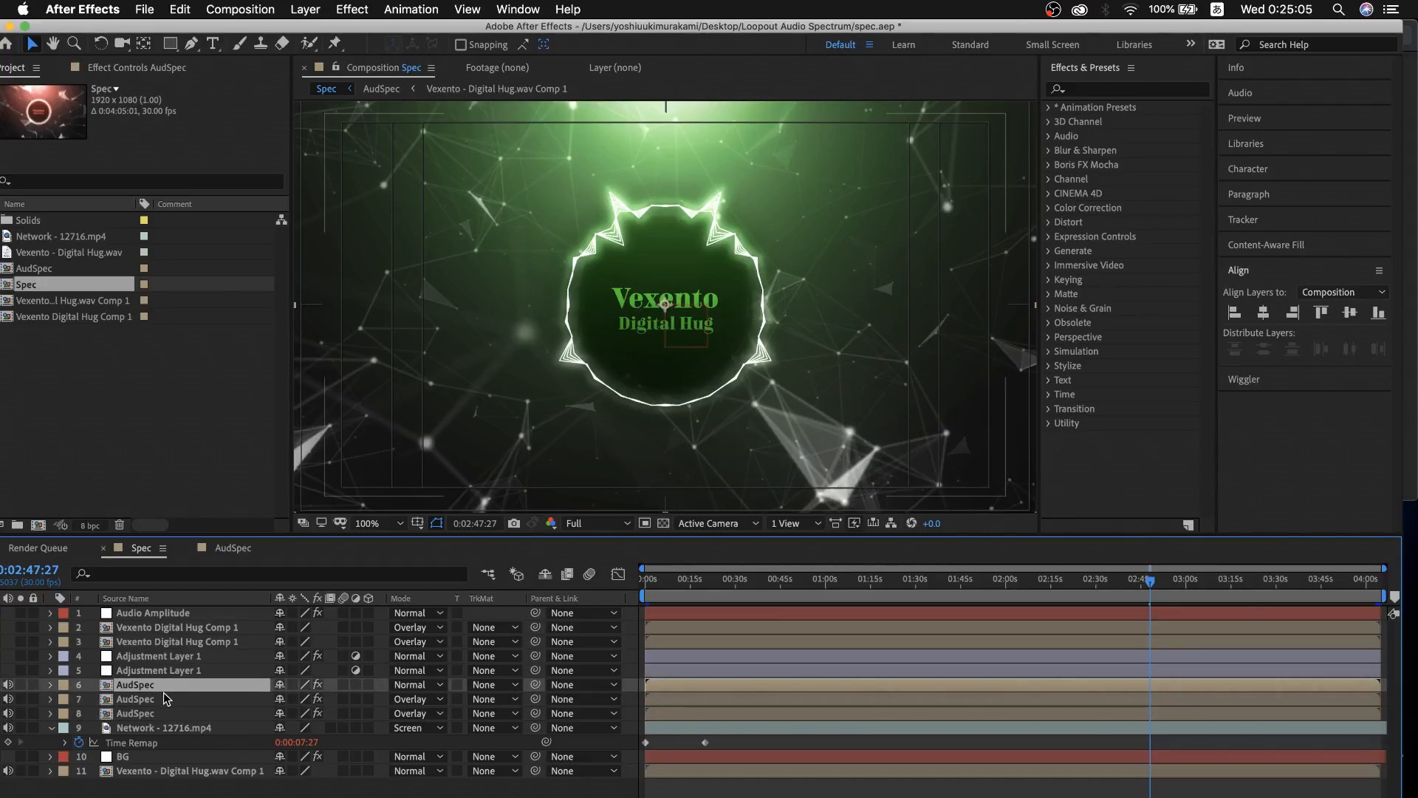
click(171, 670)
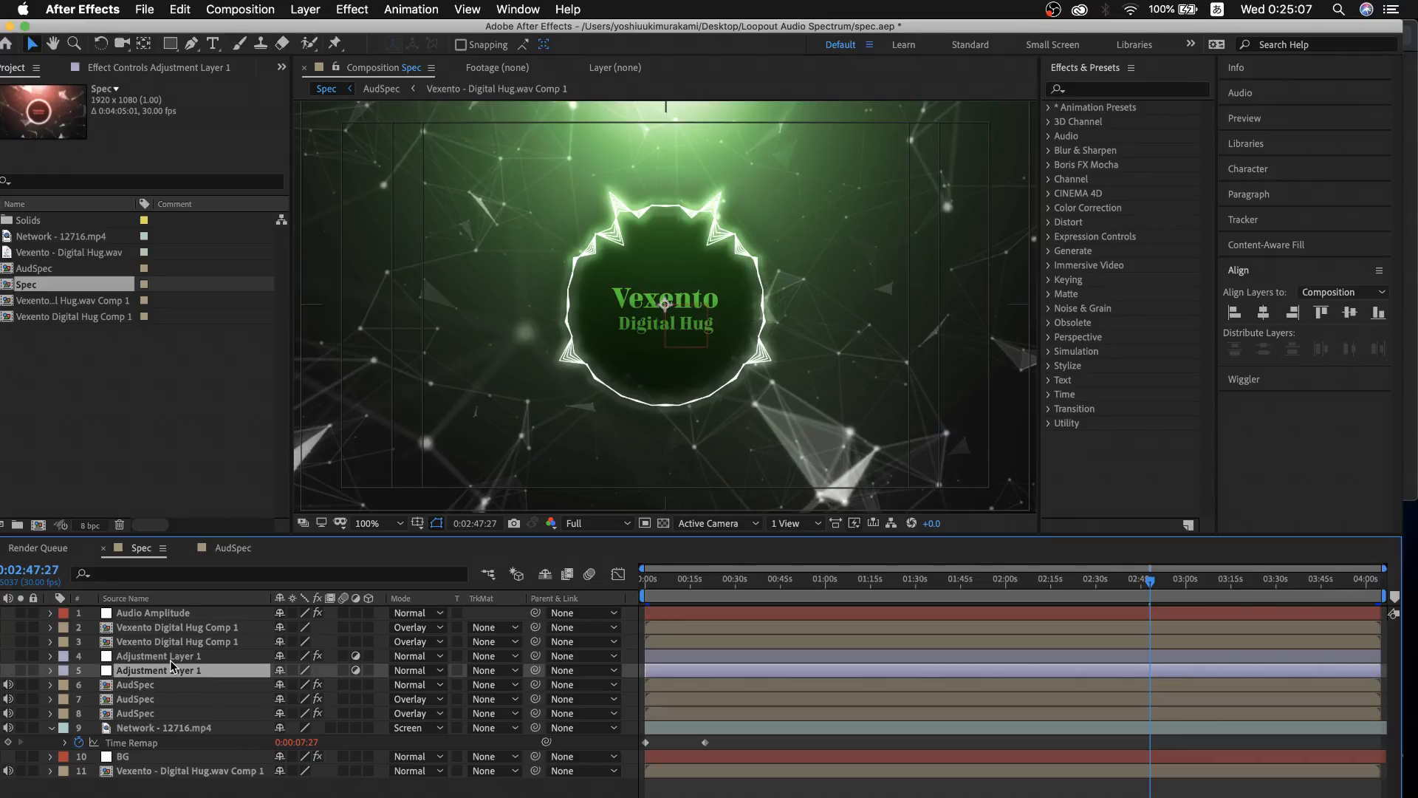
click(172, 662)
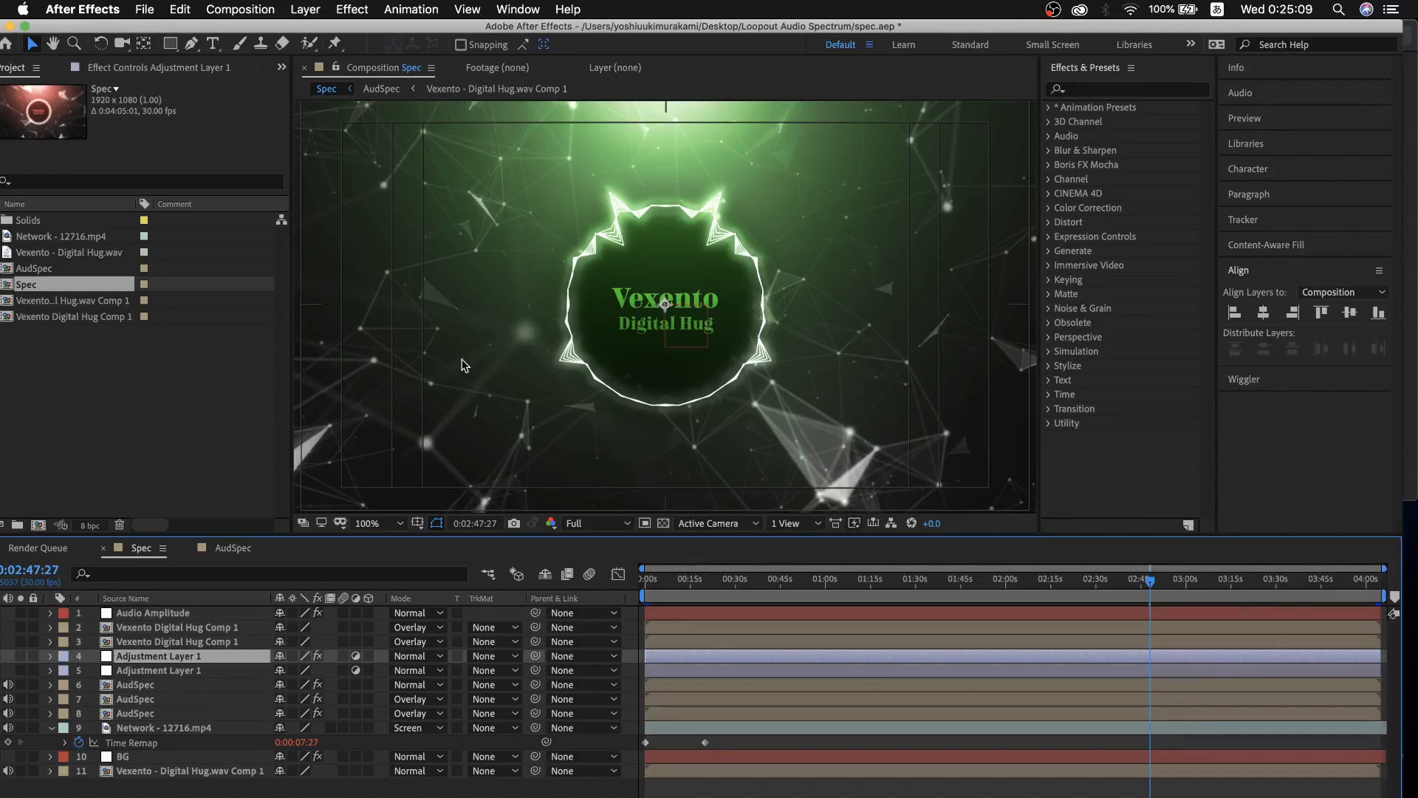
click(222, 628)
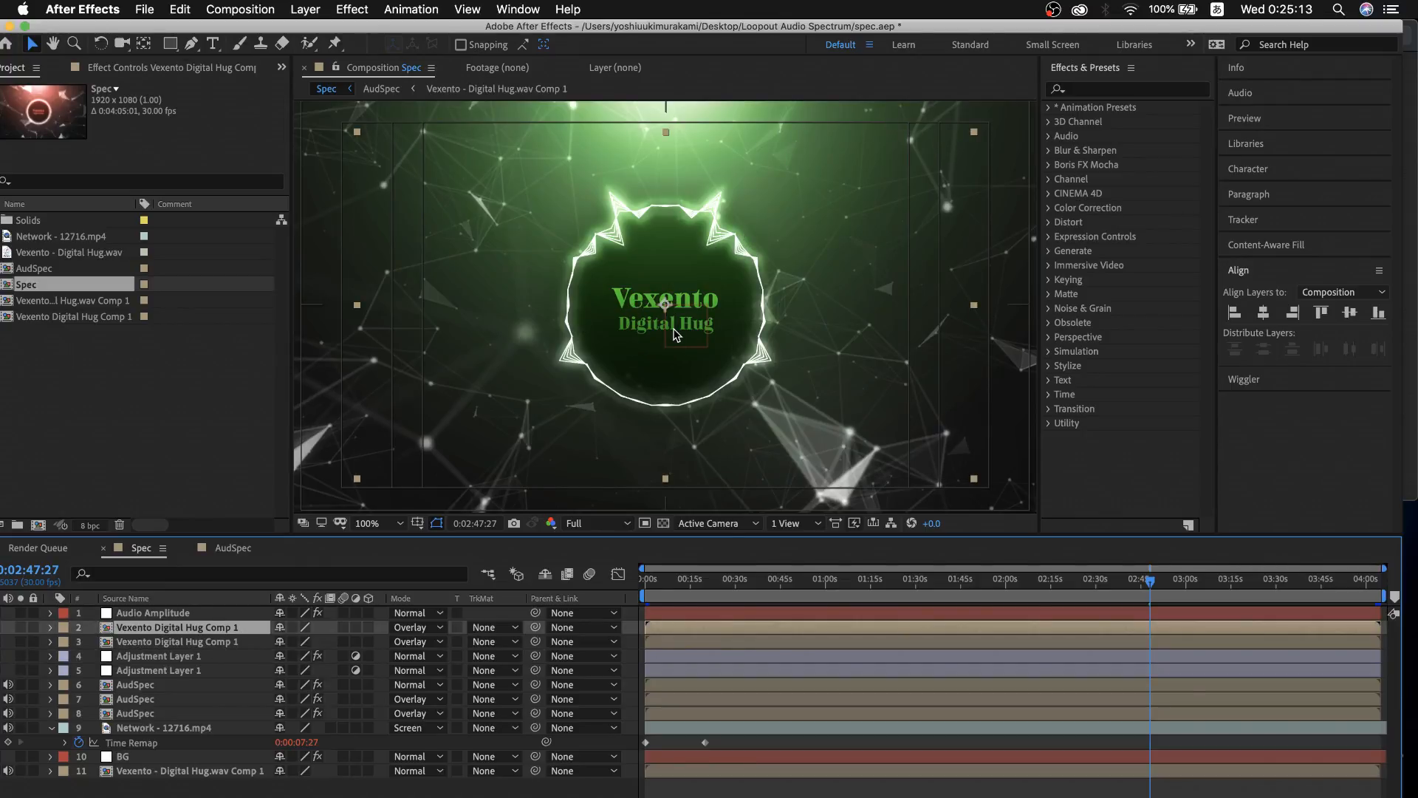
click(205, 615)
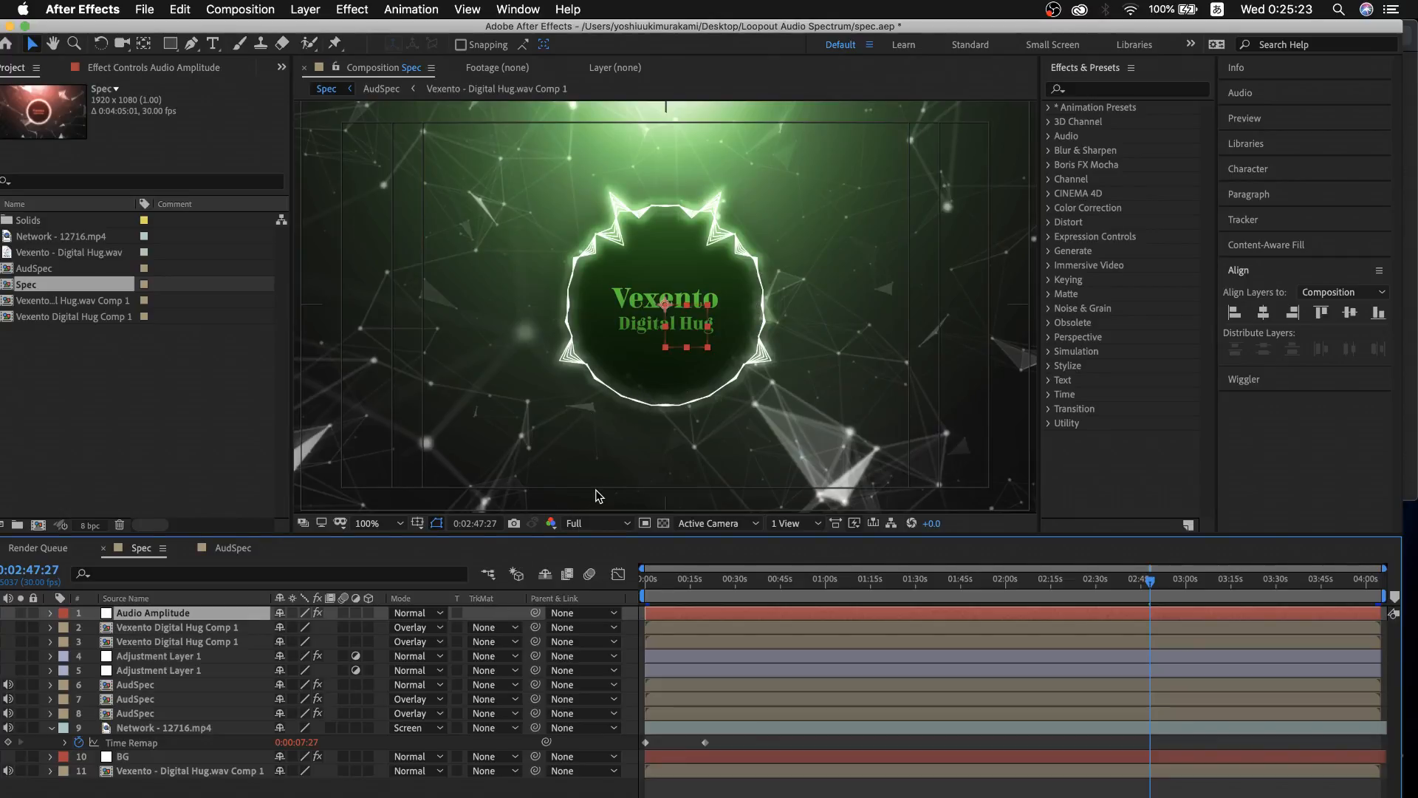
click(53, 727)
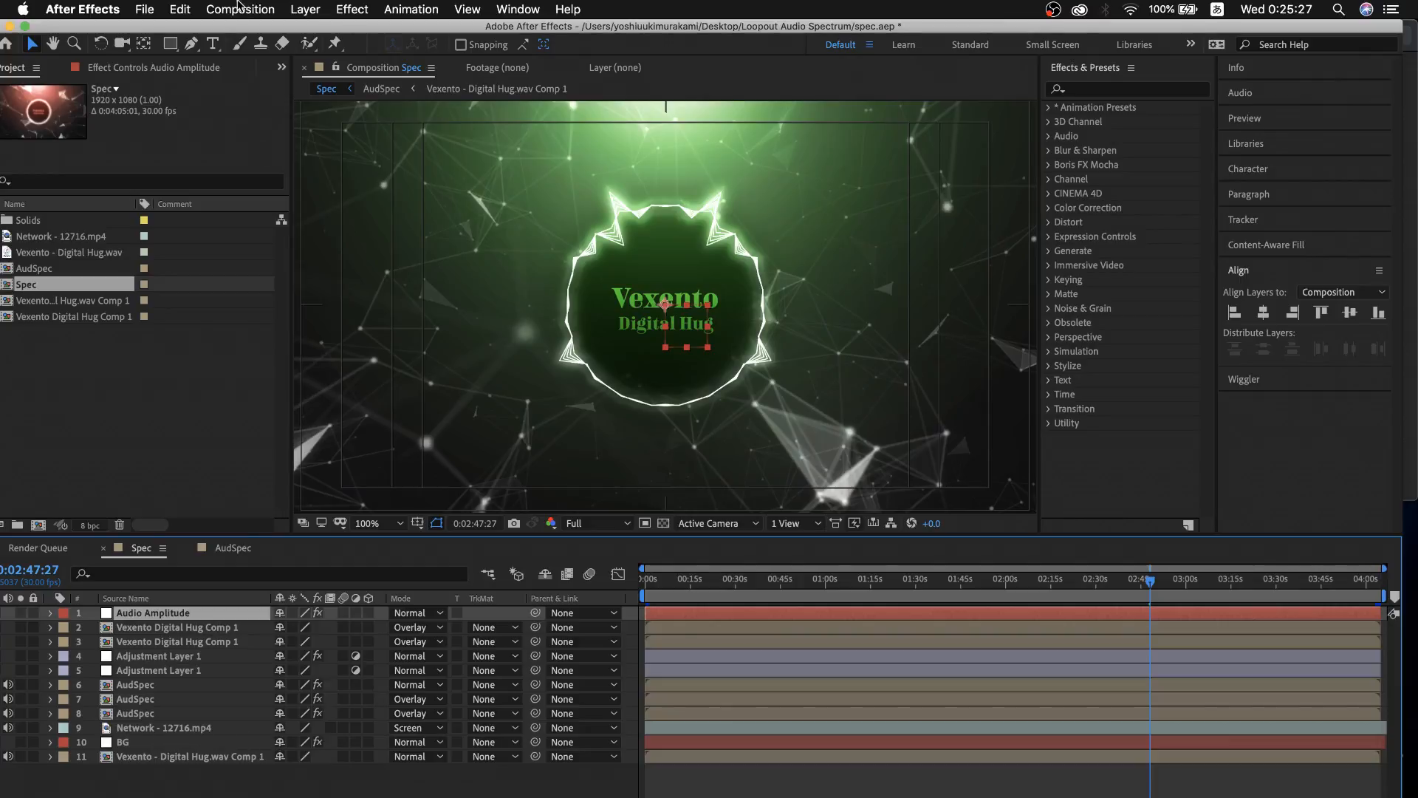
Start a new project, saving the changes to spec.aep
click(144, 12)
mouse_move(157, 34)
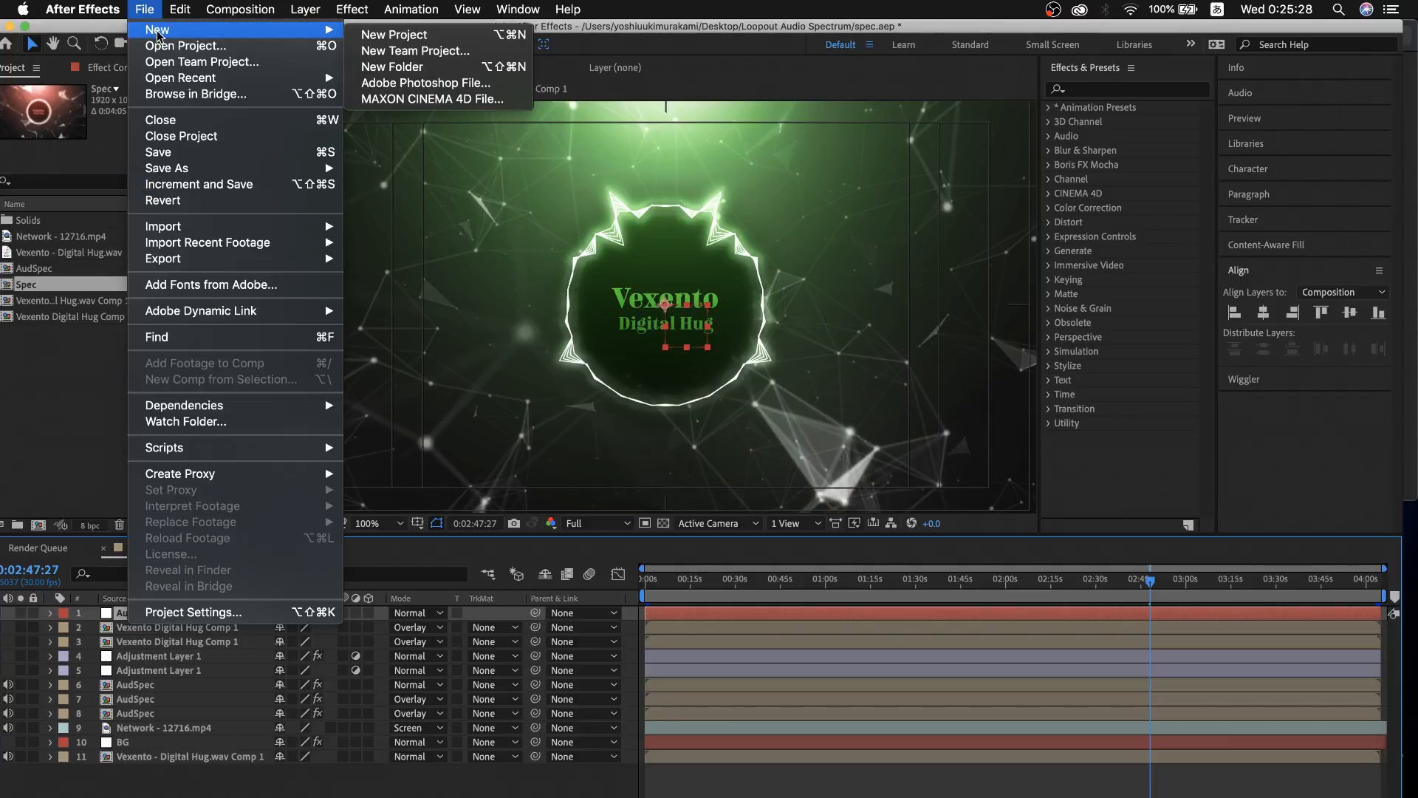
click(402, 35)
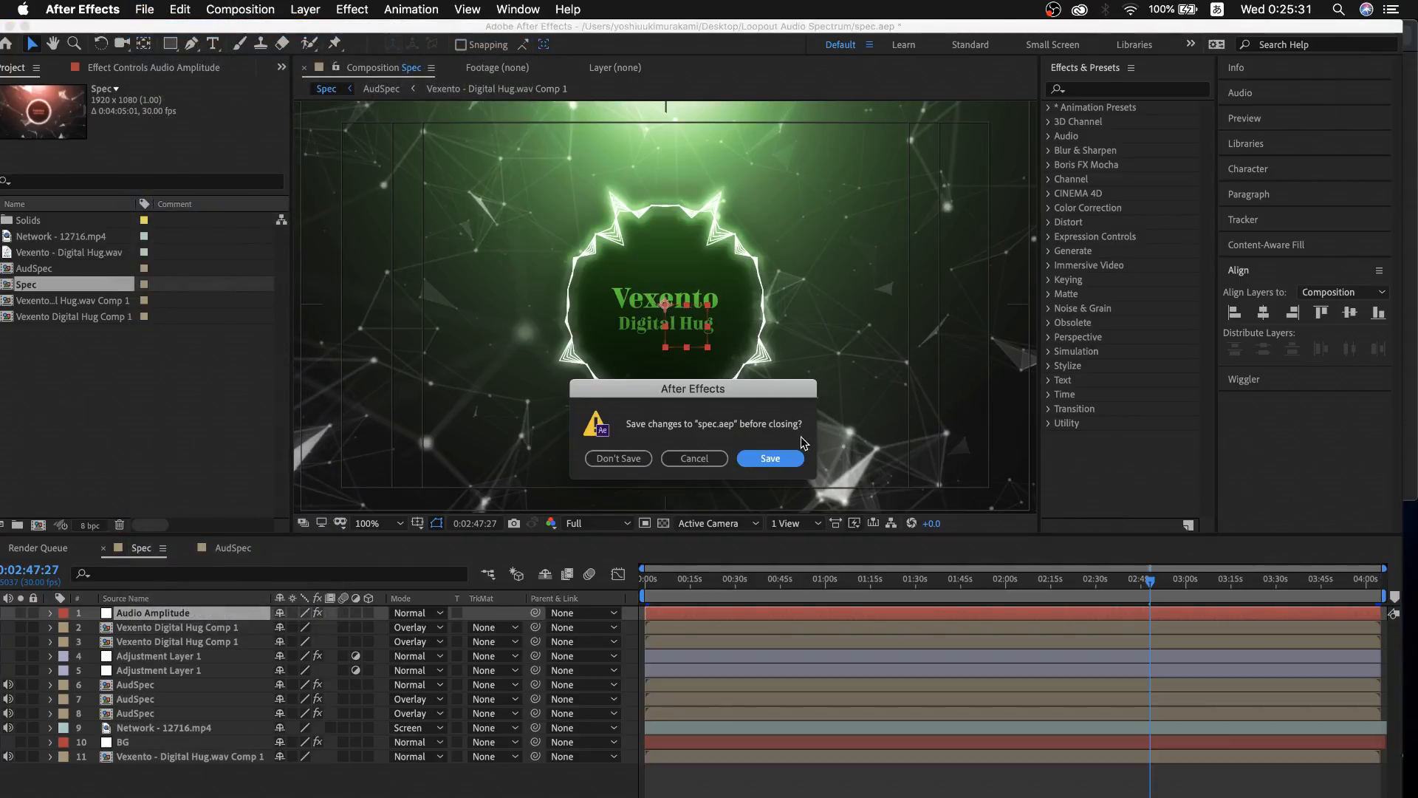
click(764, 459)
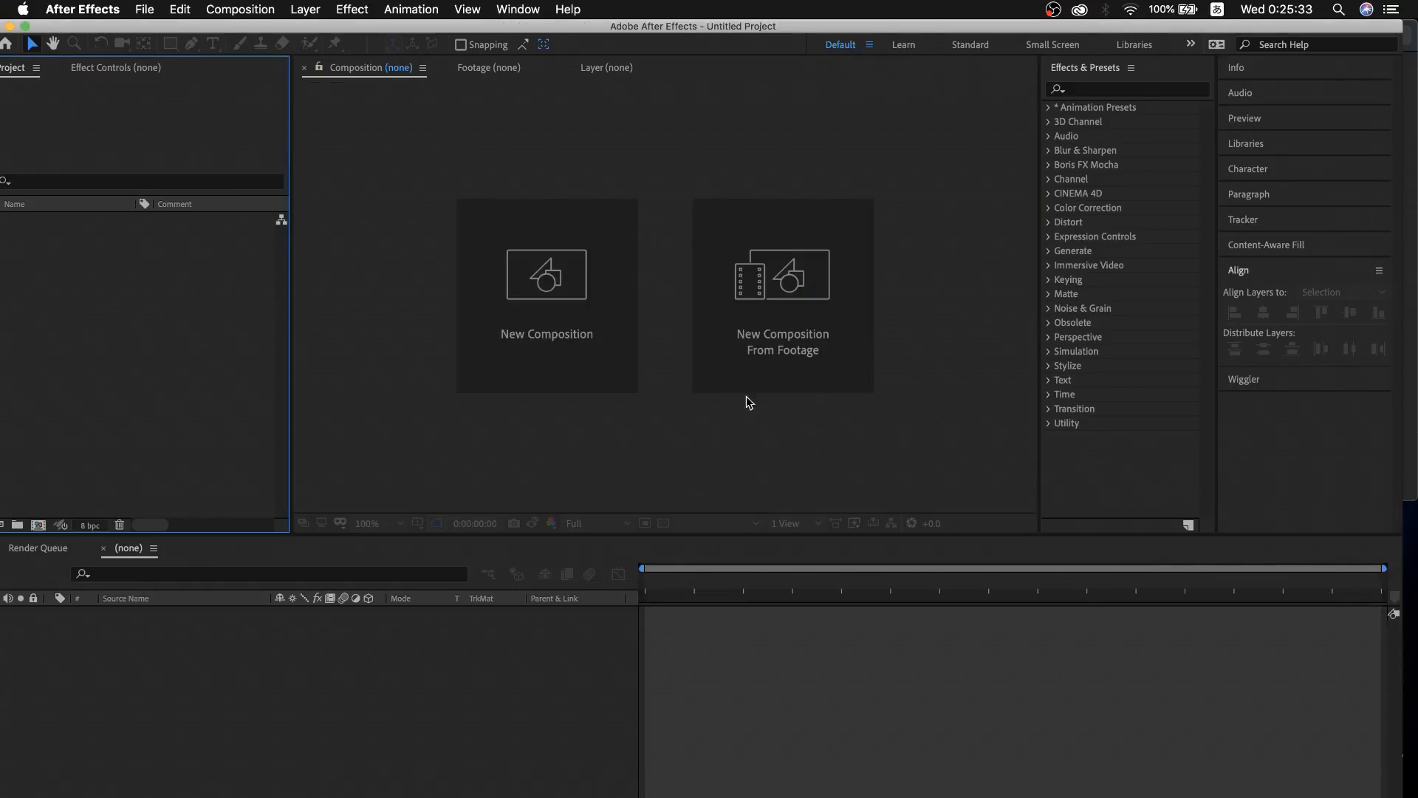
Begin a new composition and enter "Spectrim" as its name
click(566, 338)
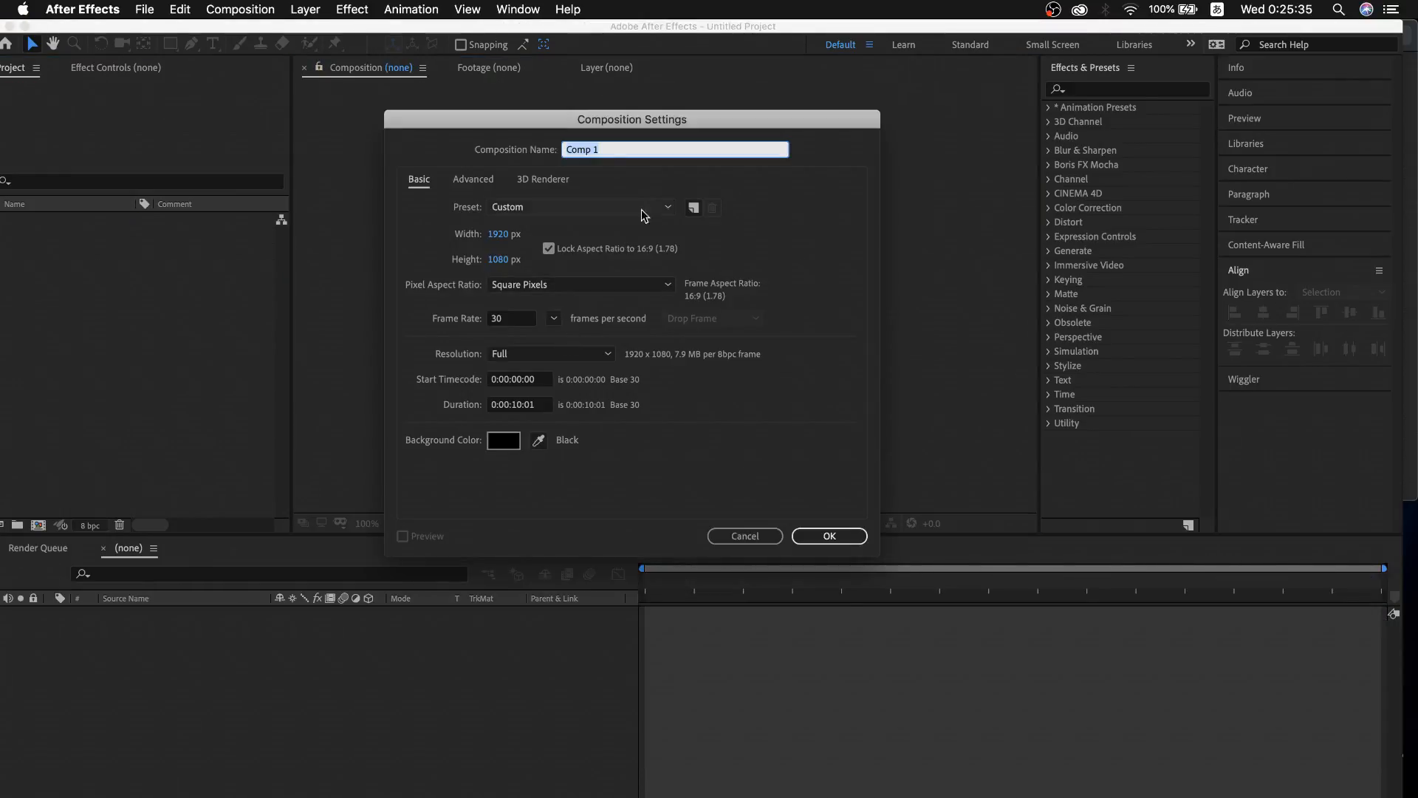
text(Spectrim)
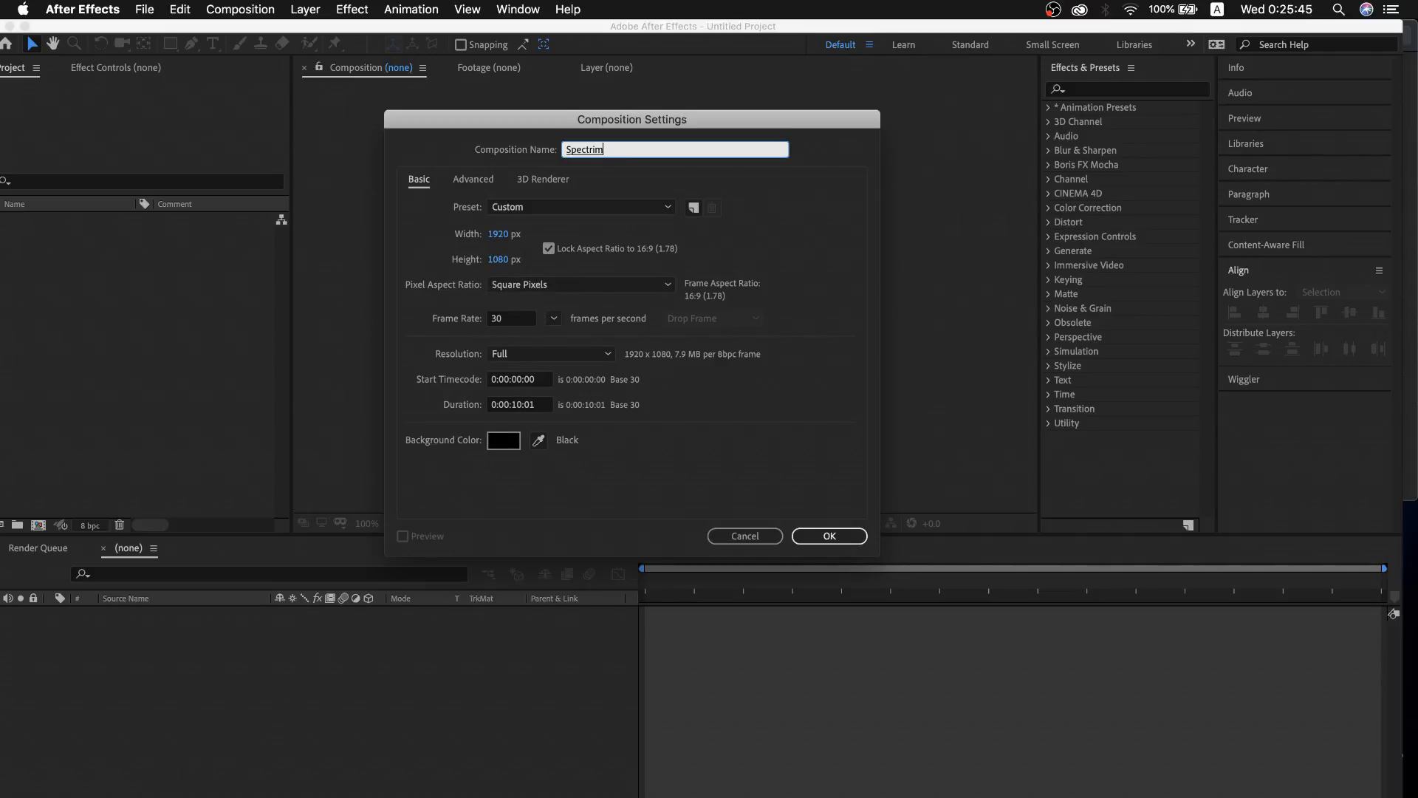
Switch to Finder and look up the duration of the Vexento - Masked Heroes.mp3 file
key(super+Tab)
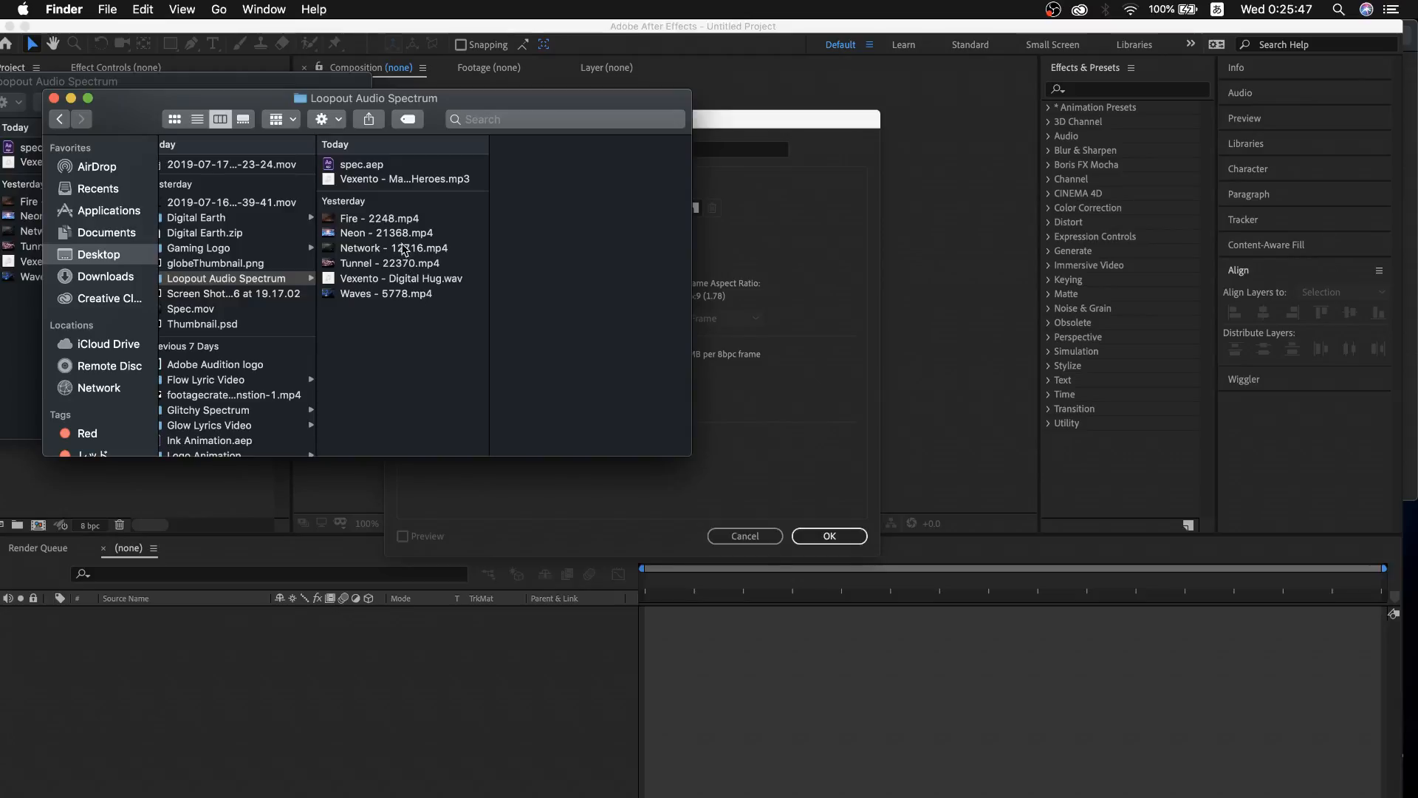
click(401, 180)
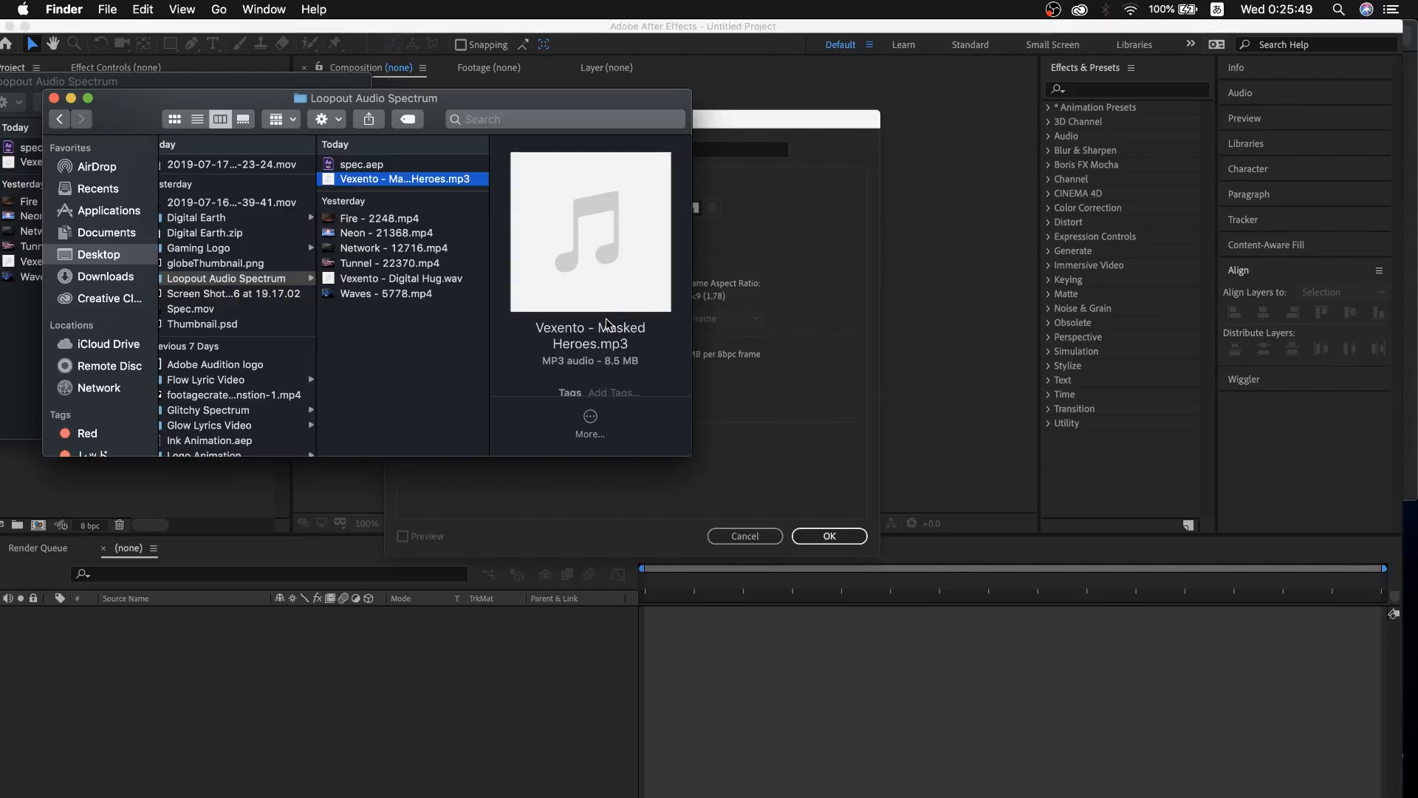
scroll(606, 322, down, 2)
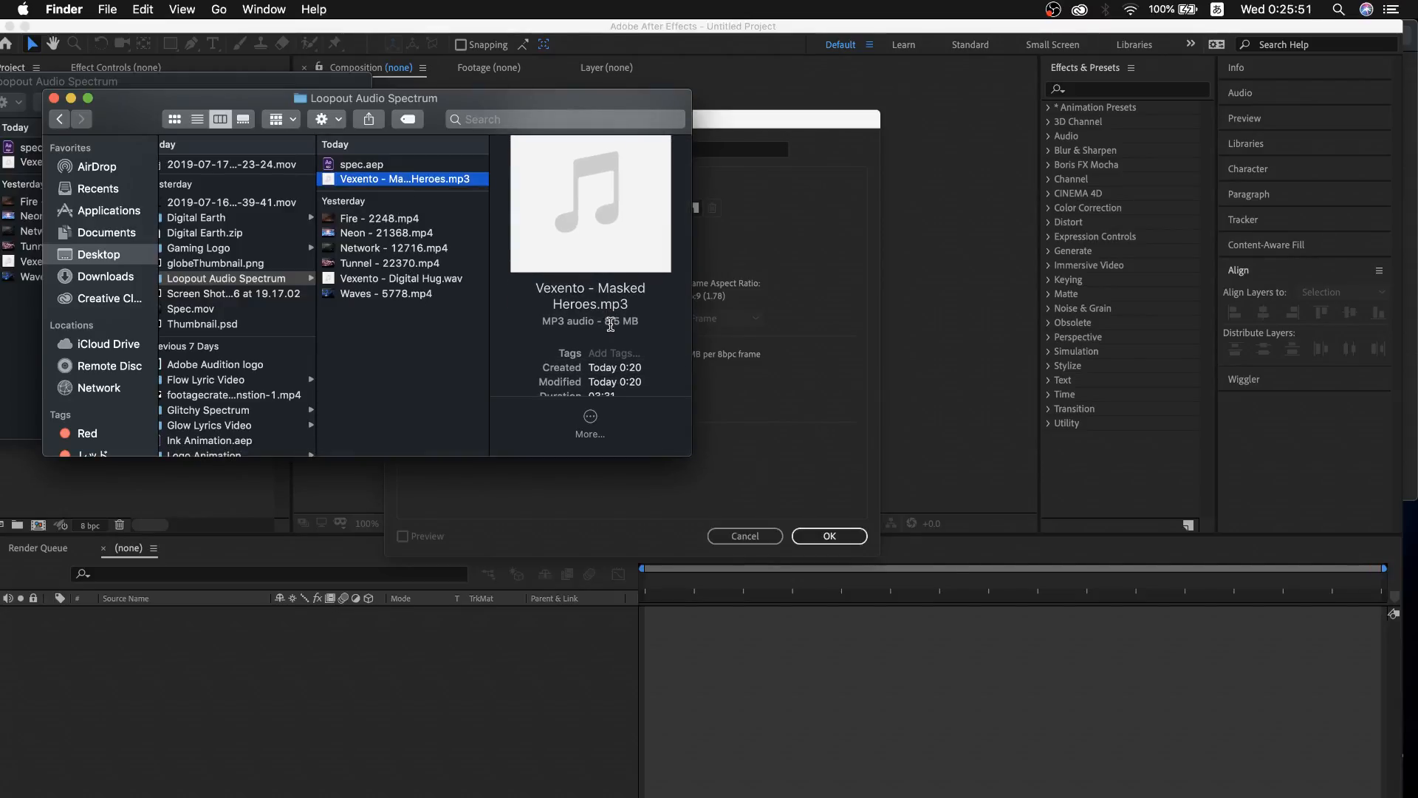
scroll(603, 319, down, 3)
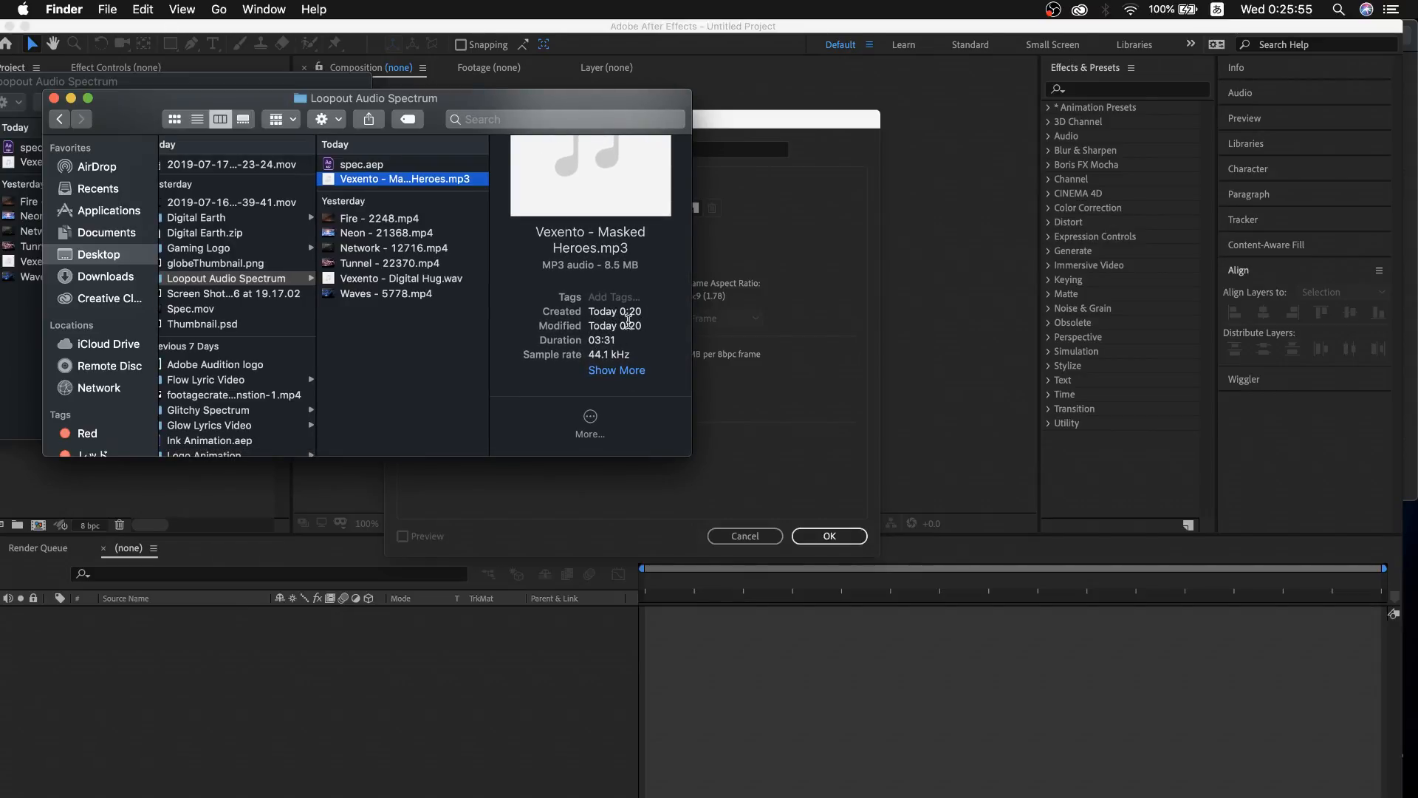
drag(631, 342, 580, 344)
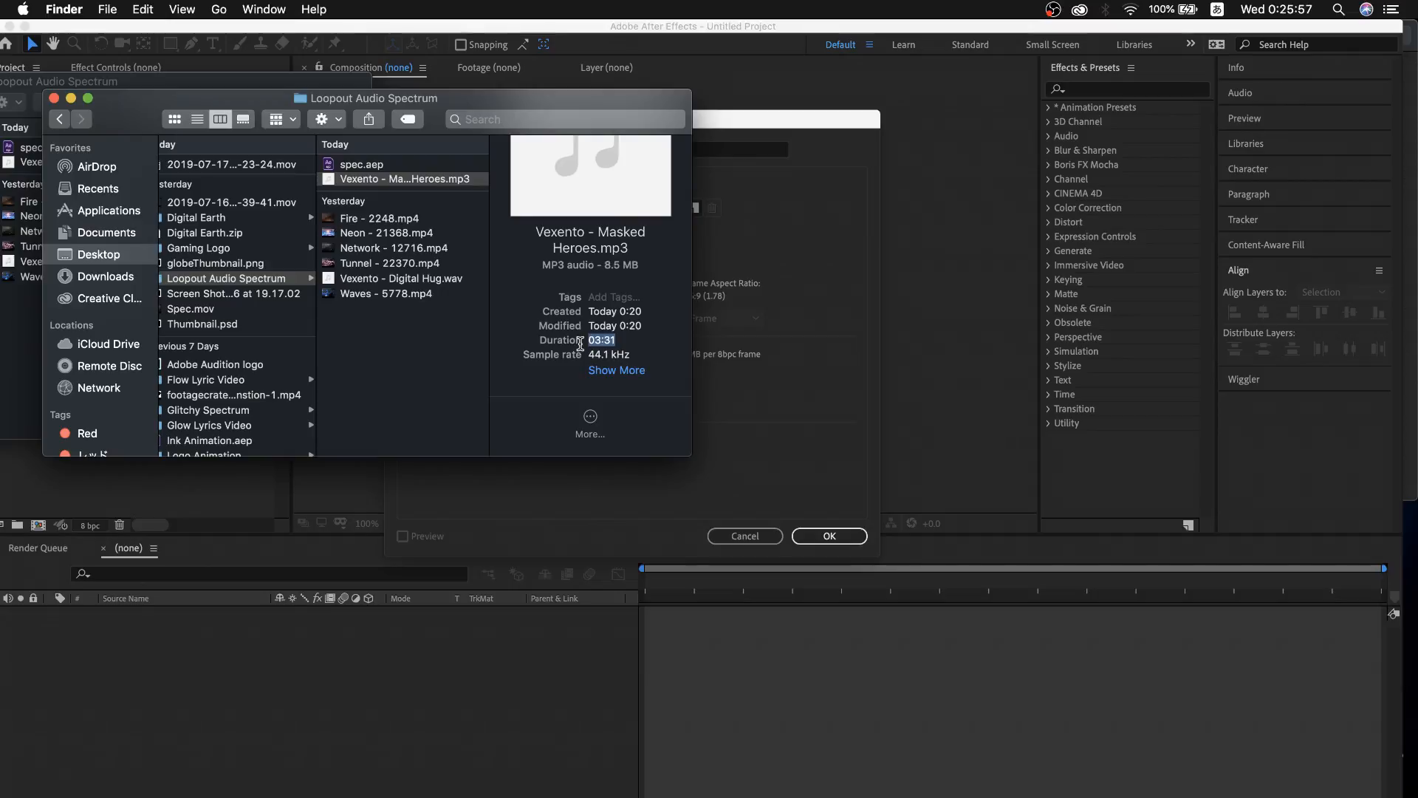
Return to After Effects, set the composition's duration to 0:03:31:01, and create the composition
click(811, 416)
click(514, 406)
key(BackSpace)
key(BackSpace)
text(3:31:01)
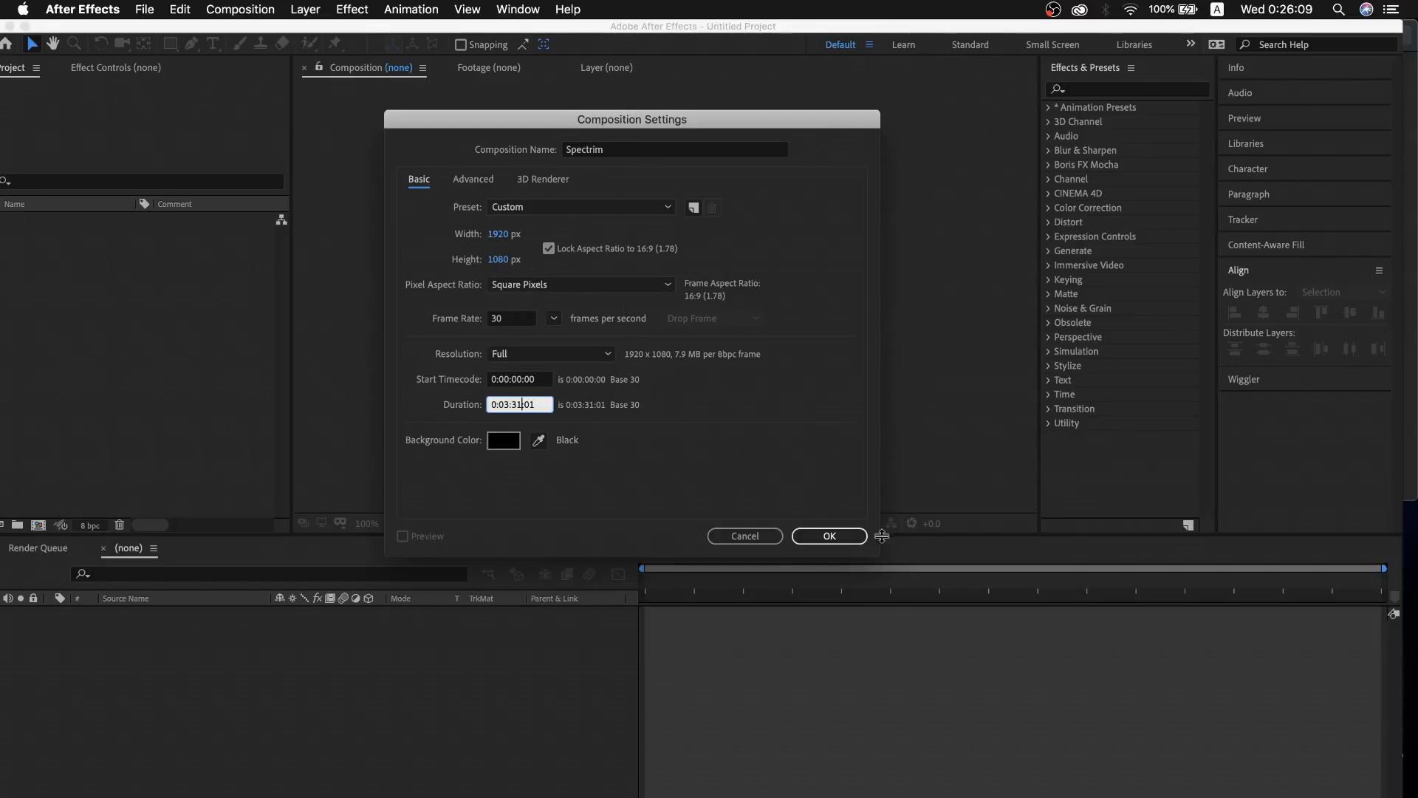
click(830, 537)
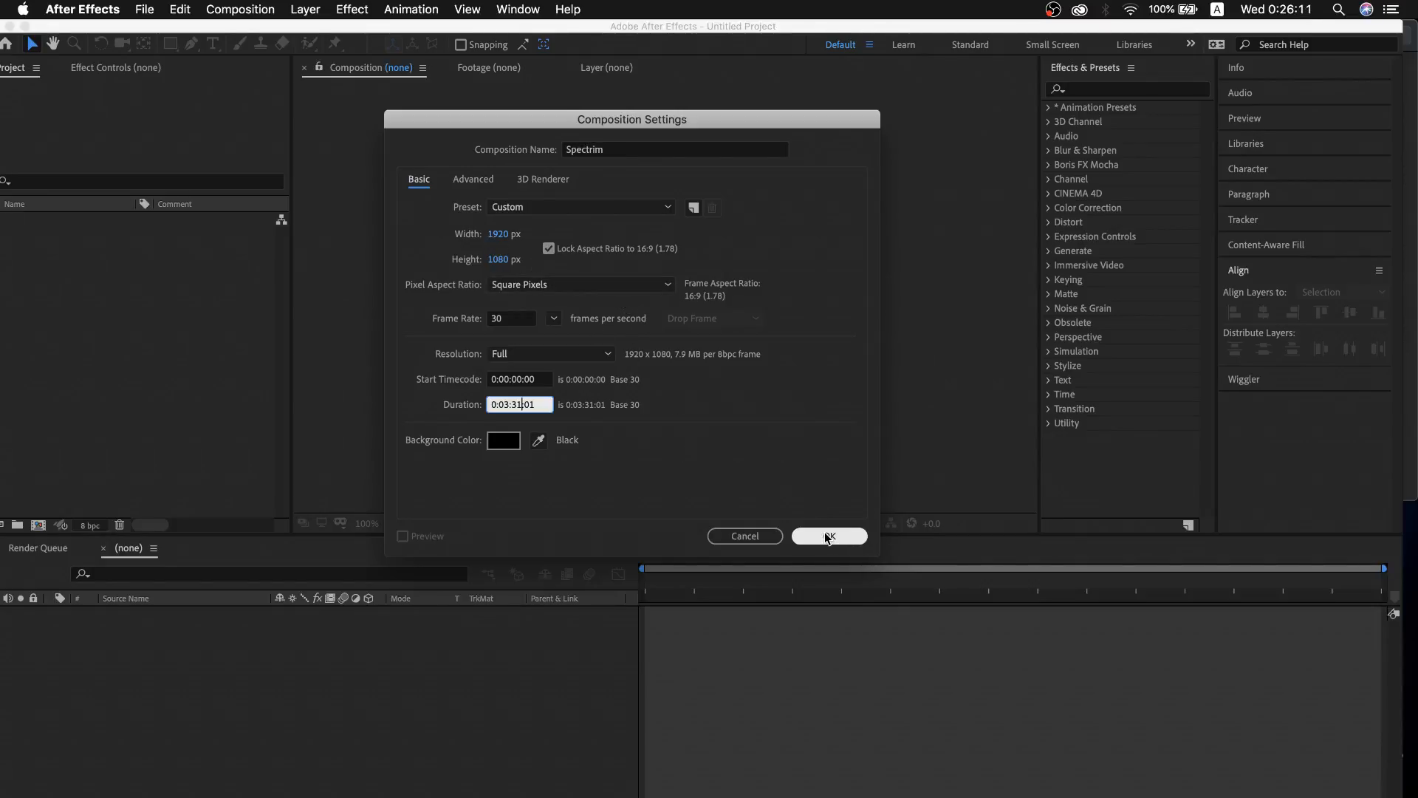
click(829, 537)
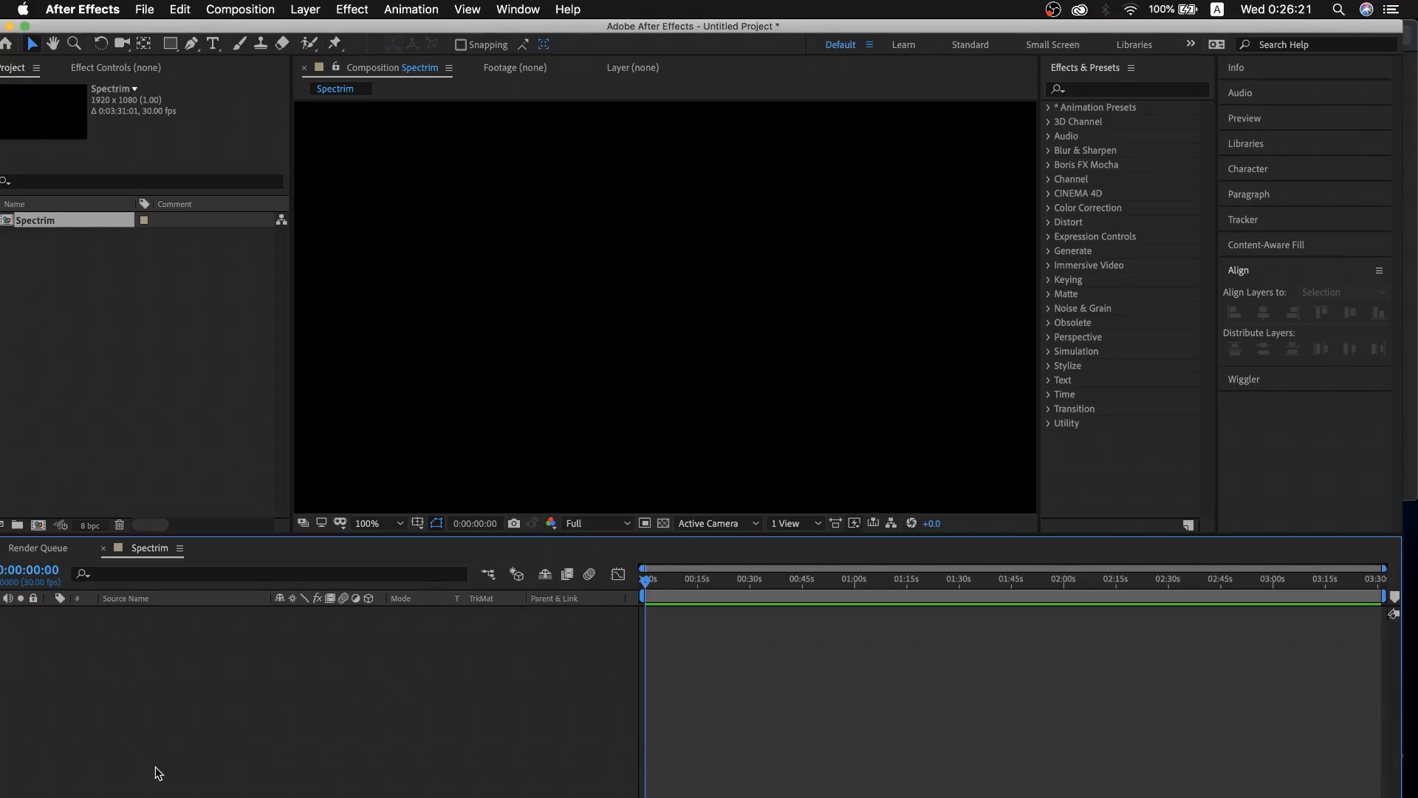
Add a white 1920 x 1080 px solid layer named "BG" to the composition
key(super+y)
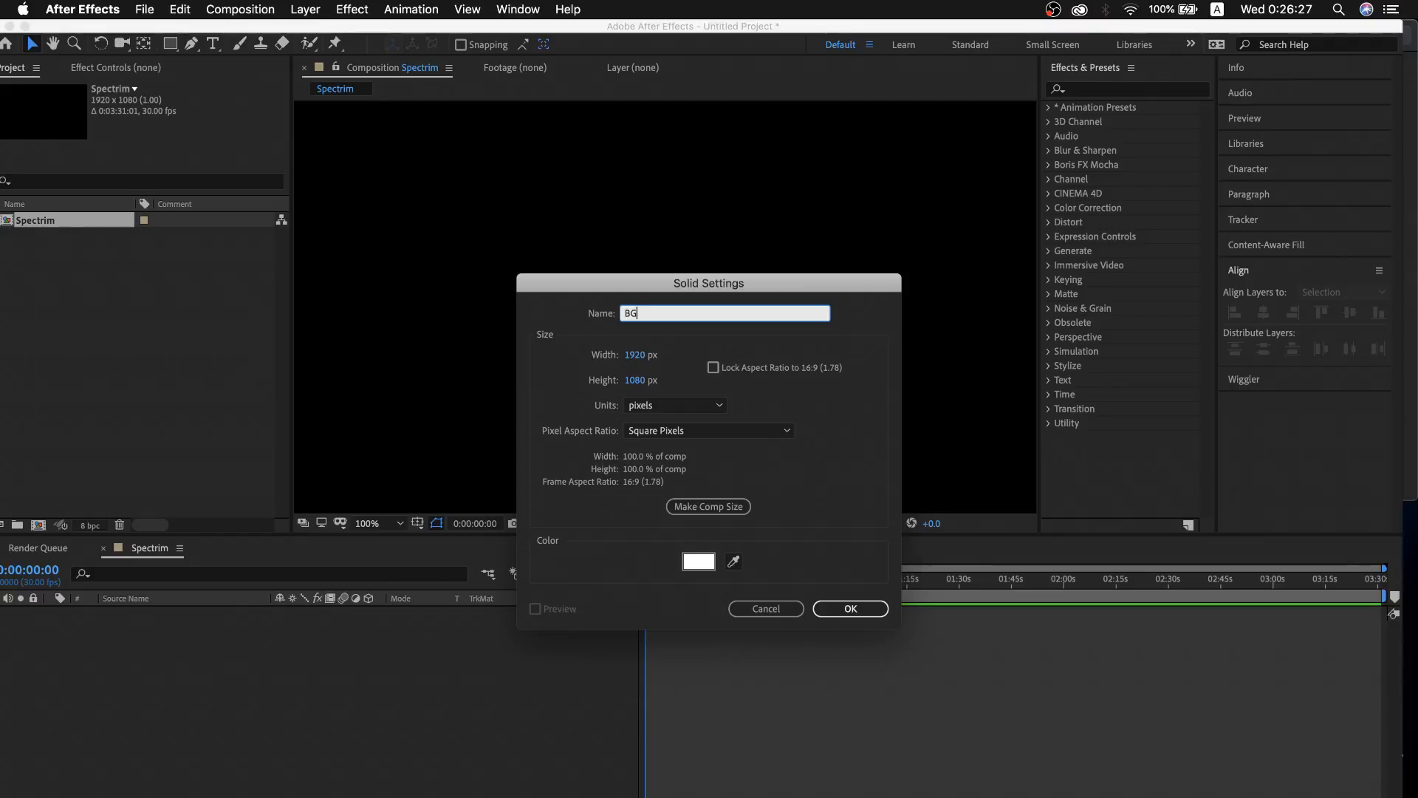
text(BG)
click(847, 607)
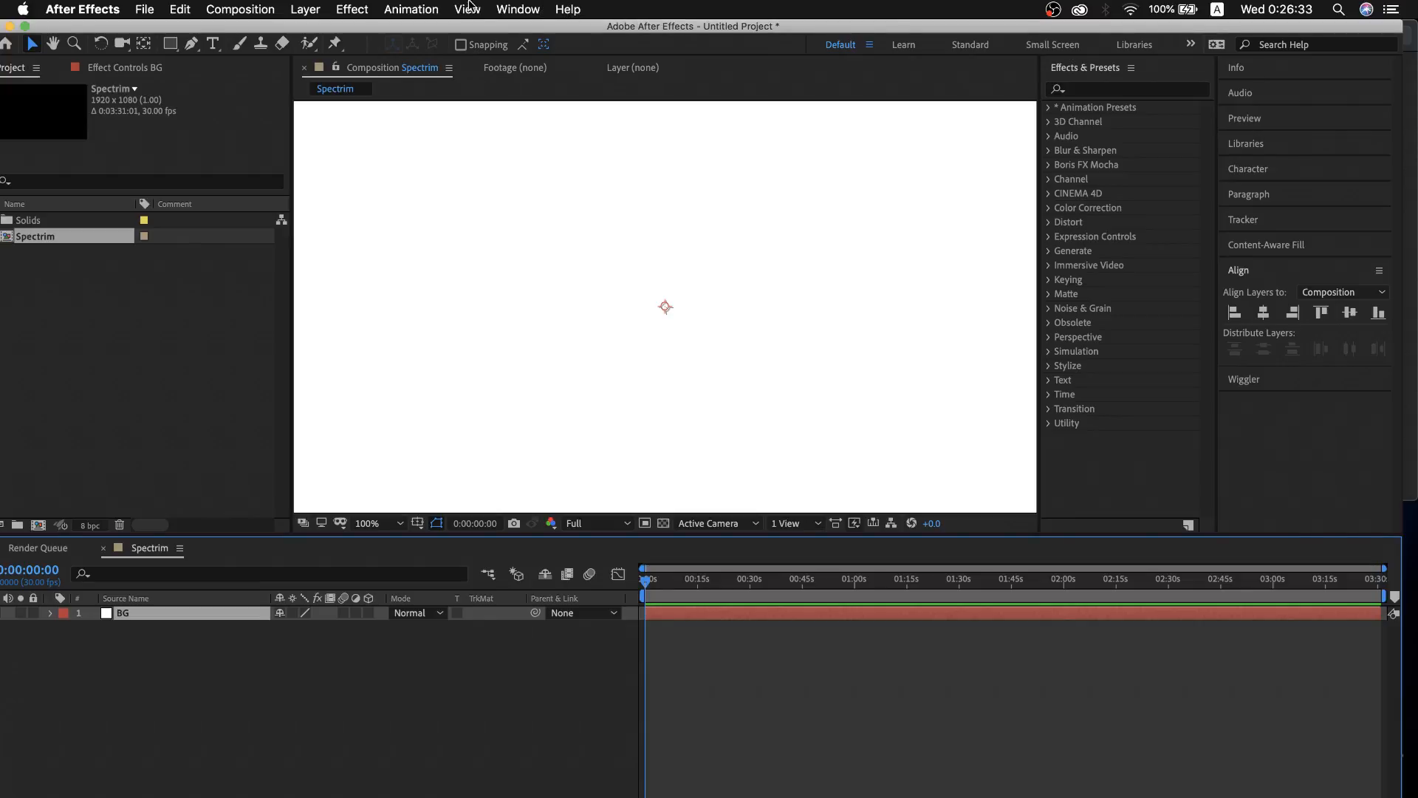
click(508, 8)
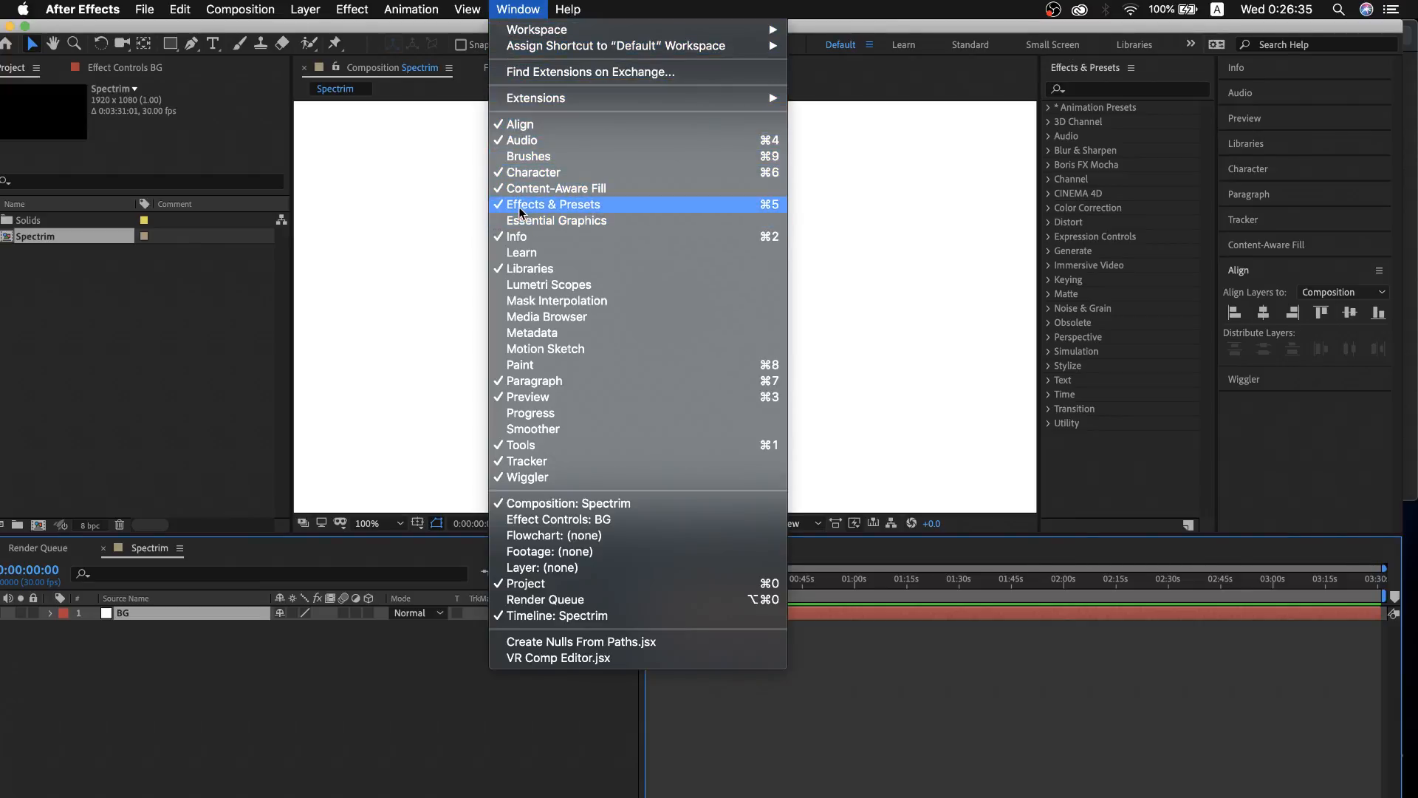
click(411, 168)
click(350, 10)
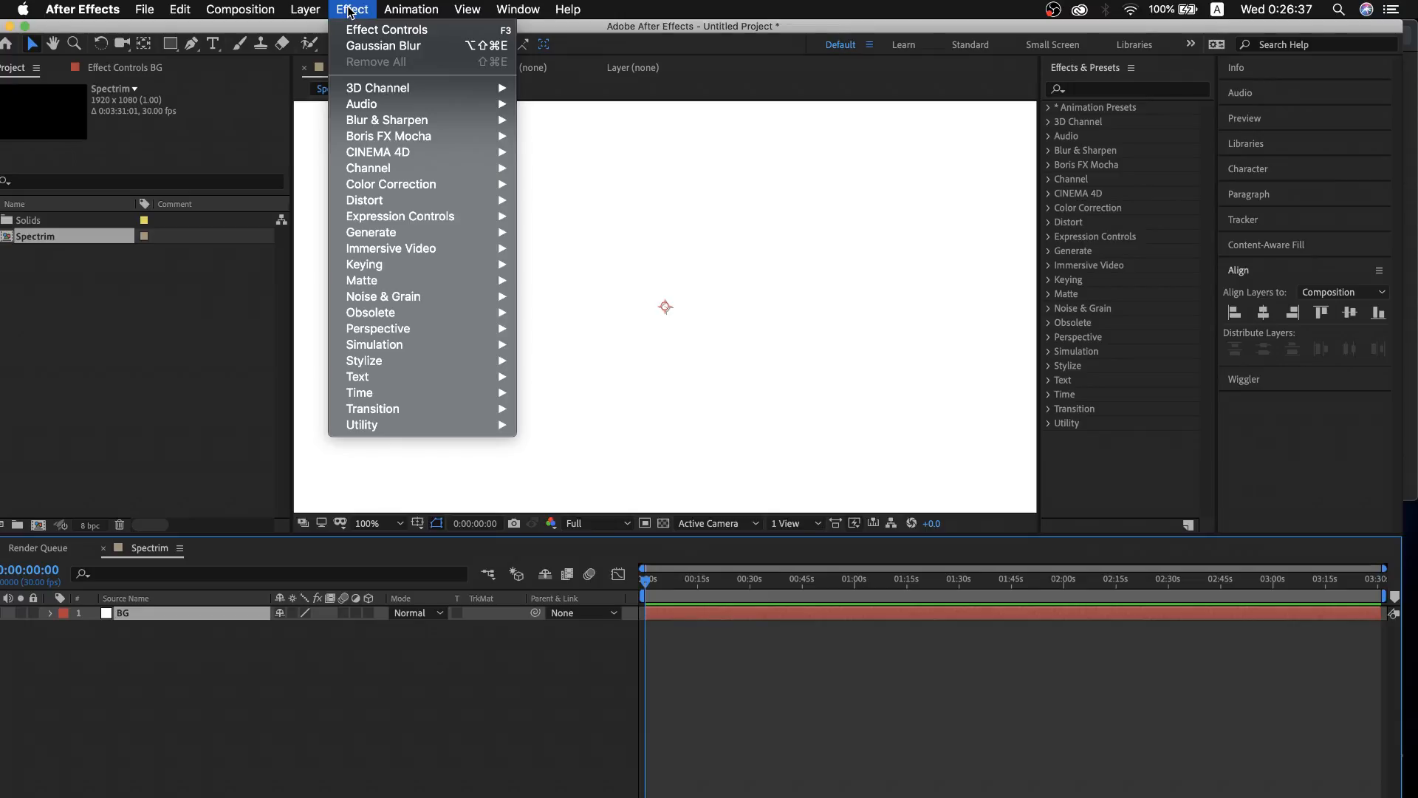
mouse_move(365, 170)
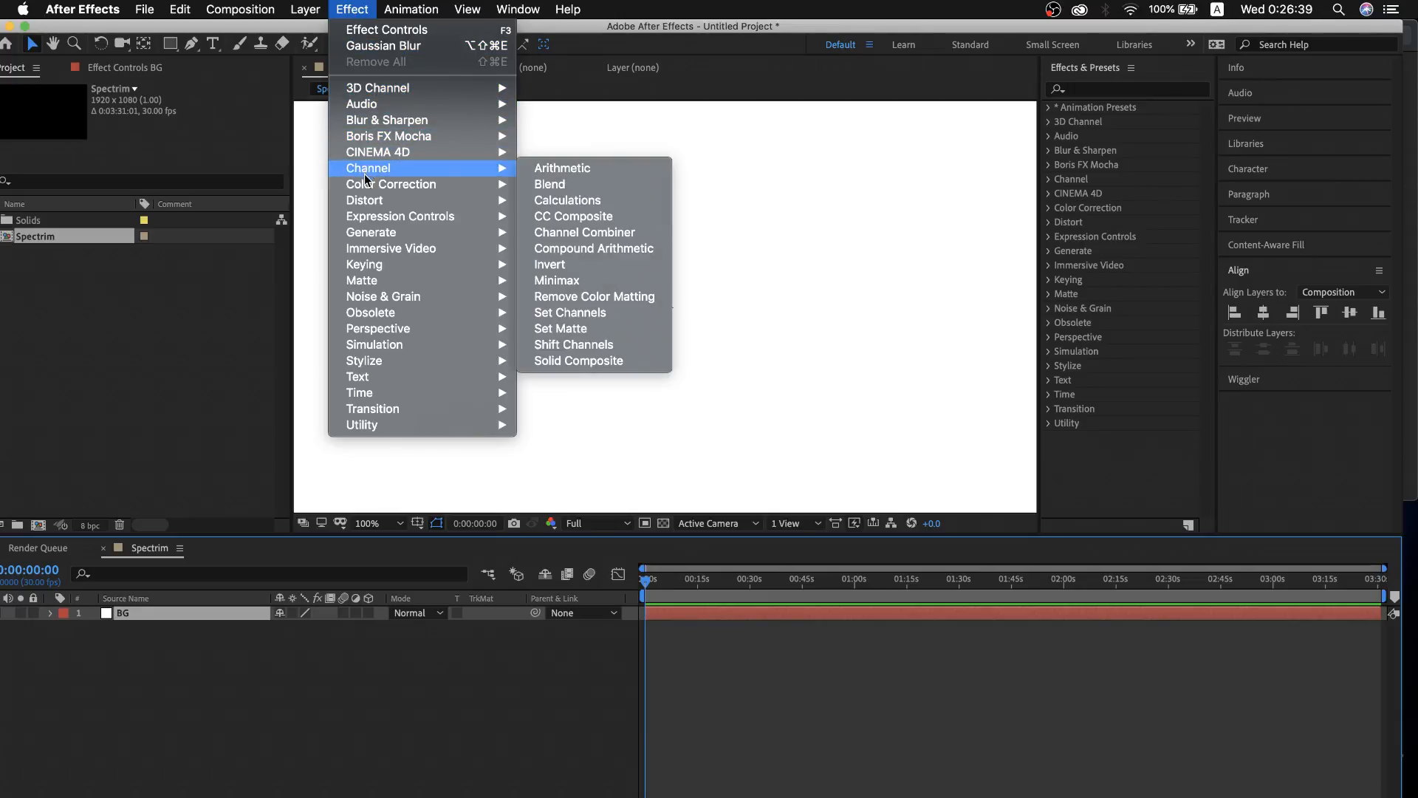
mouse_move(375, 253)
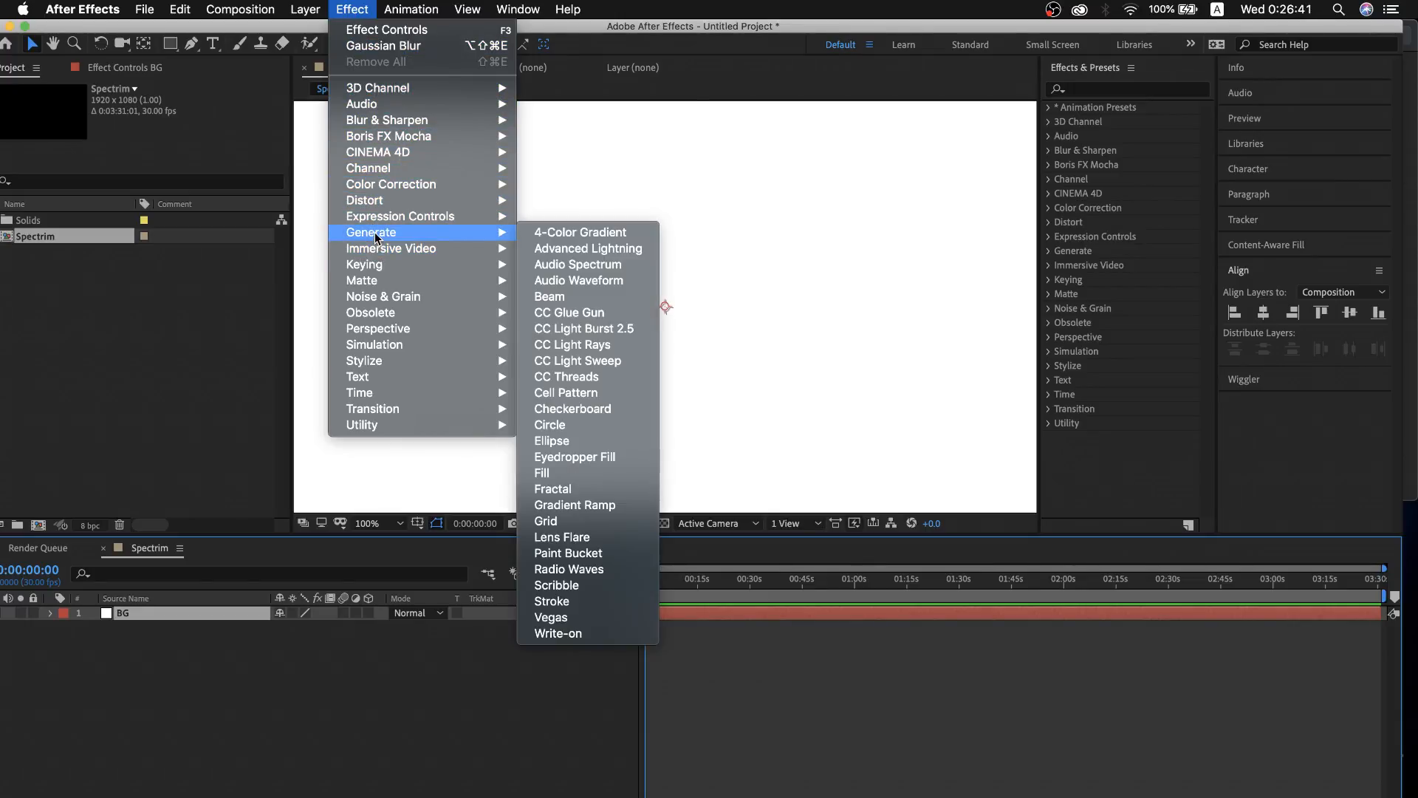
click(580, 232)
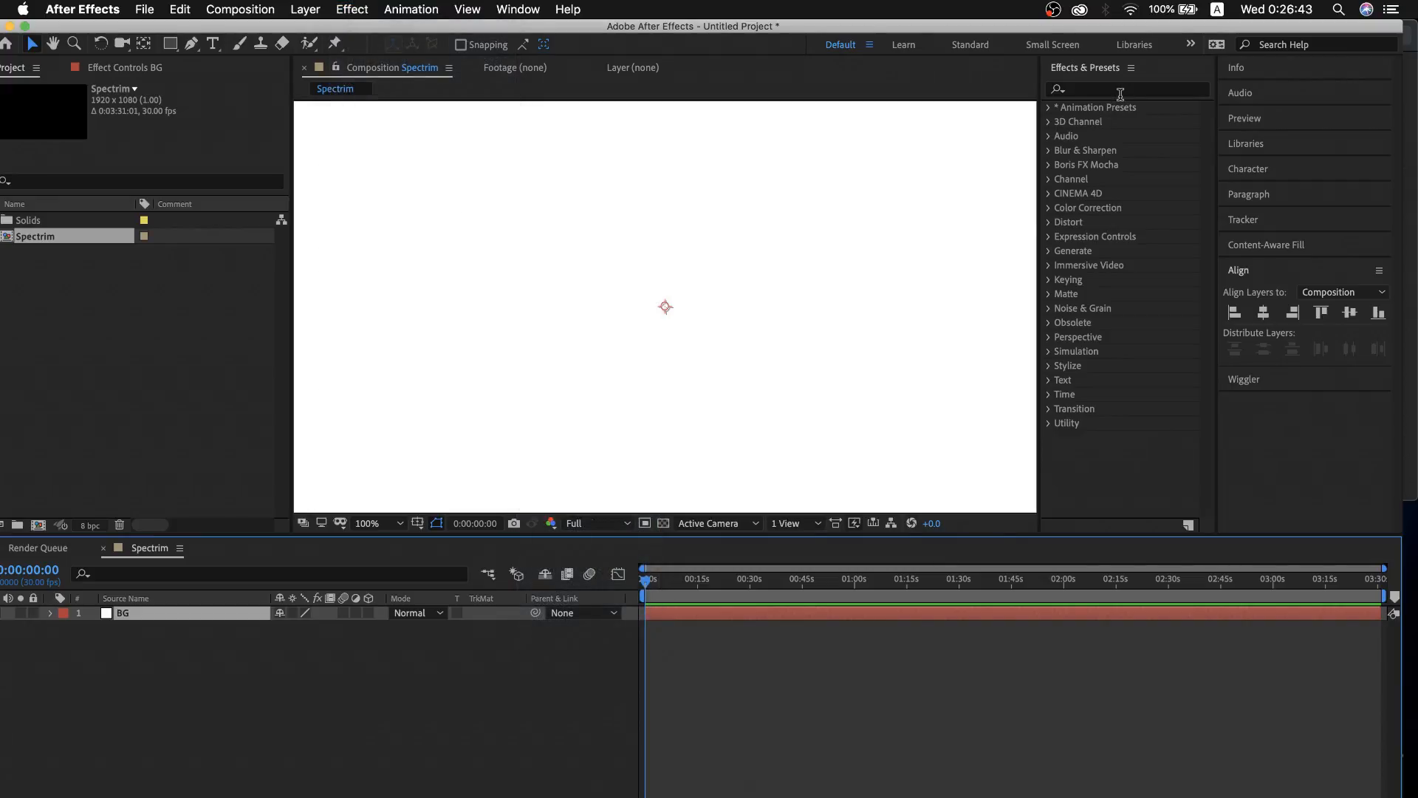
Find the Gradient Ramp effect and apply it to the BG layer
click(1120, 91)
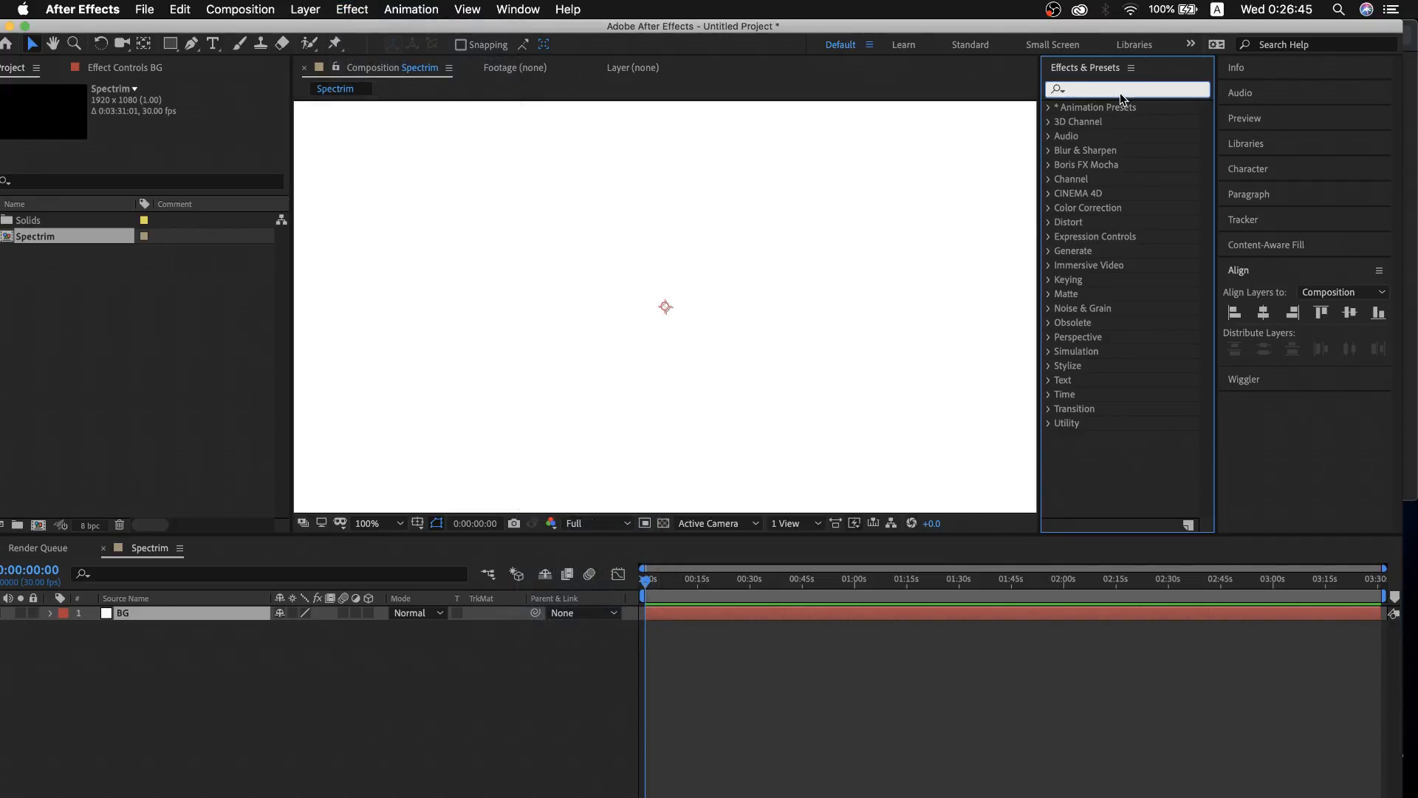
text(gra)
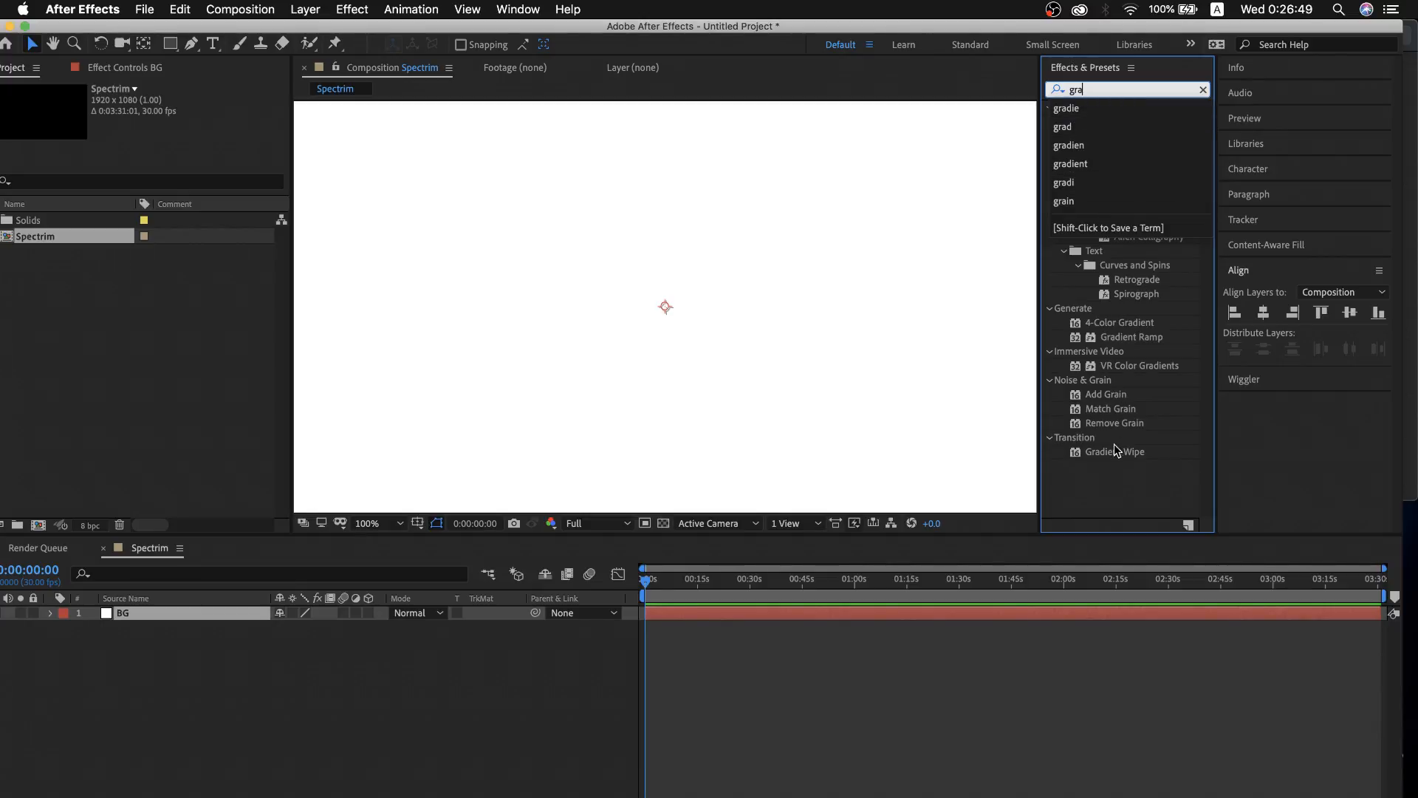
click(1137, 350)
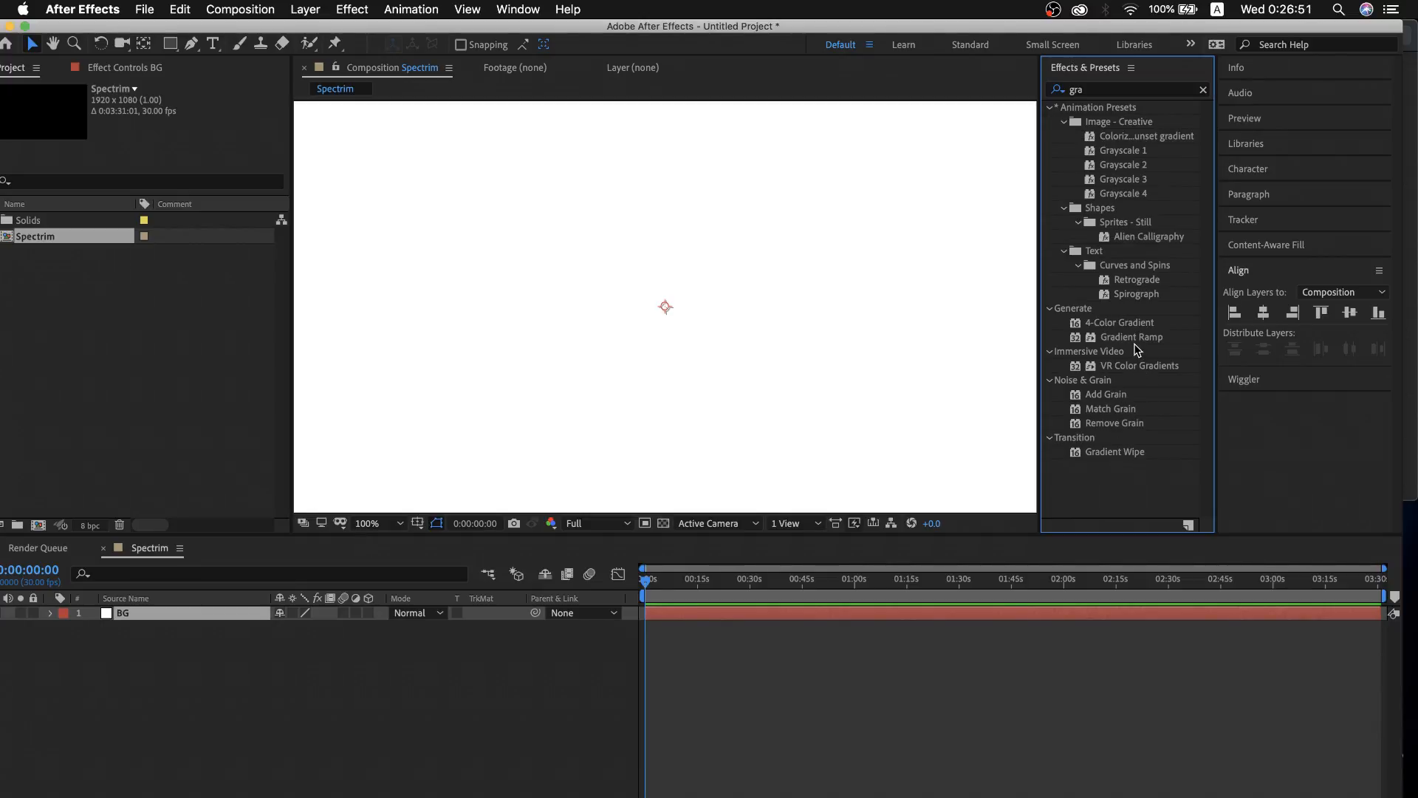
double_click(1120, 336)
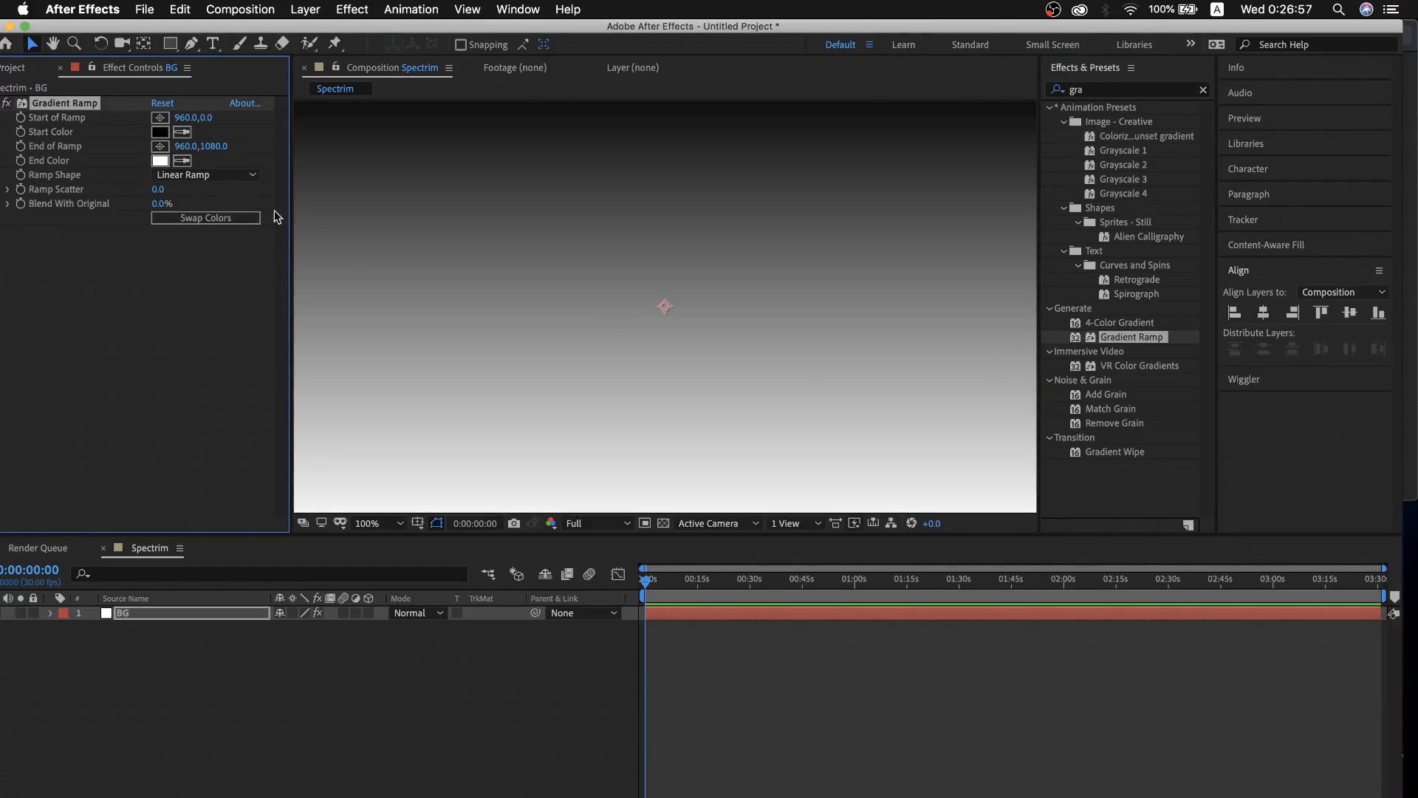
Set the Gradient Ramp's shape to Radial Ramp and swap its start and end colors
click(215, 177)
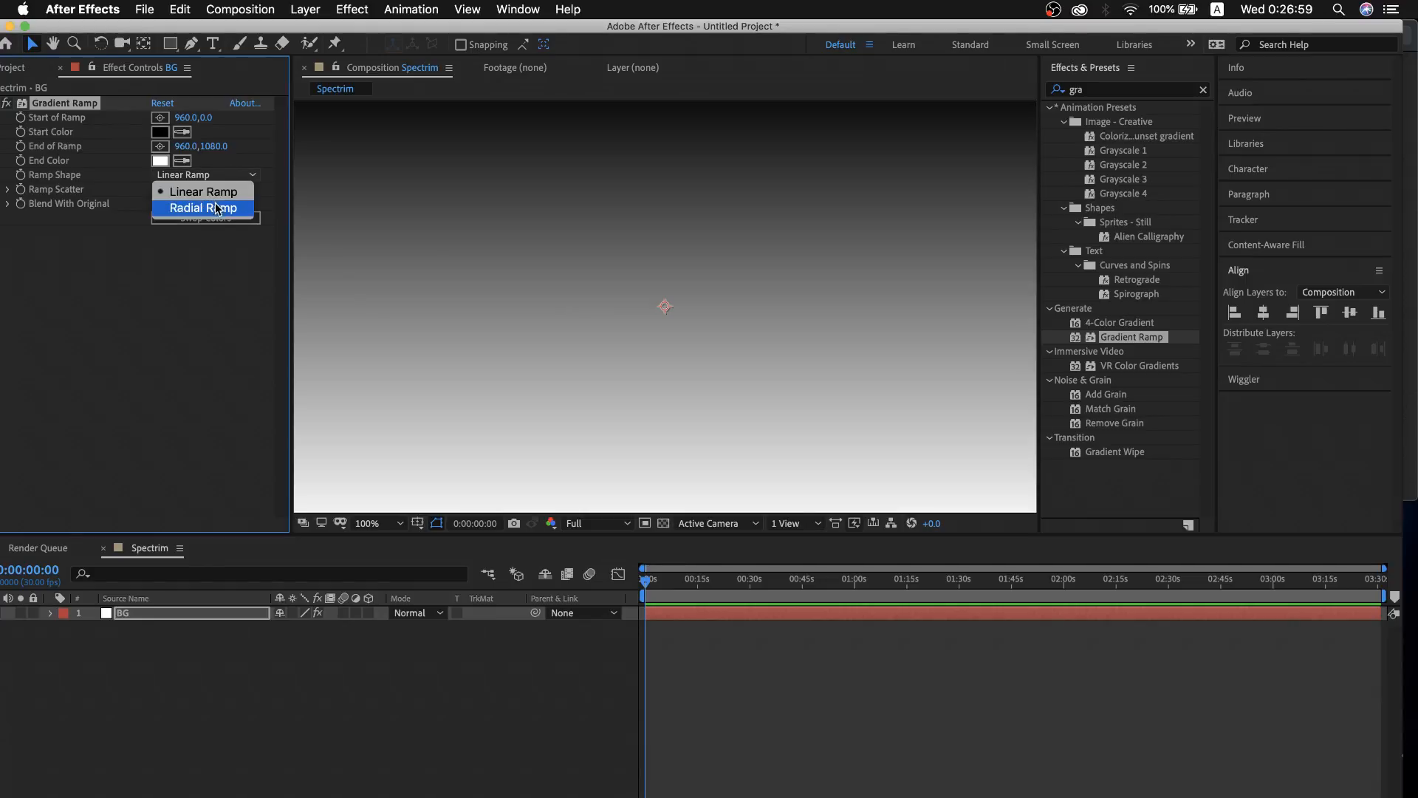
click(203, 208)
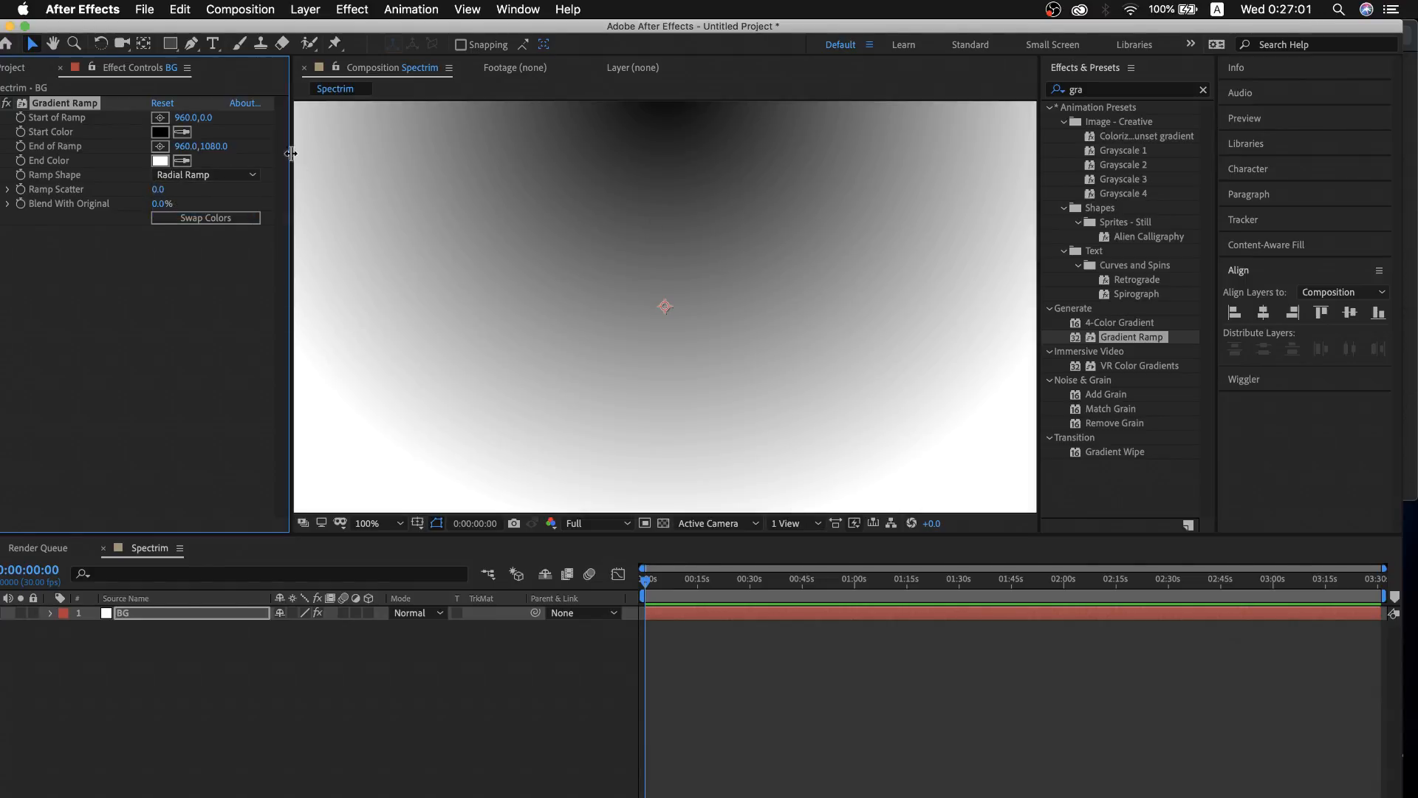
click(205, 217)
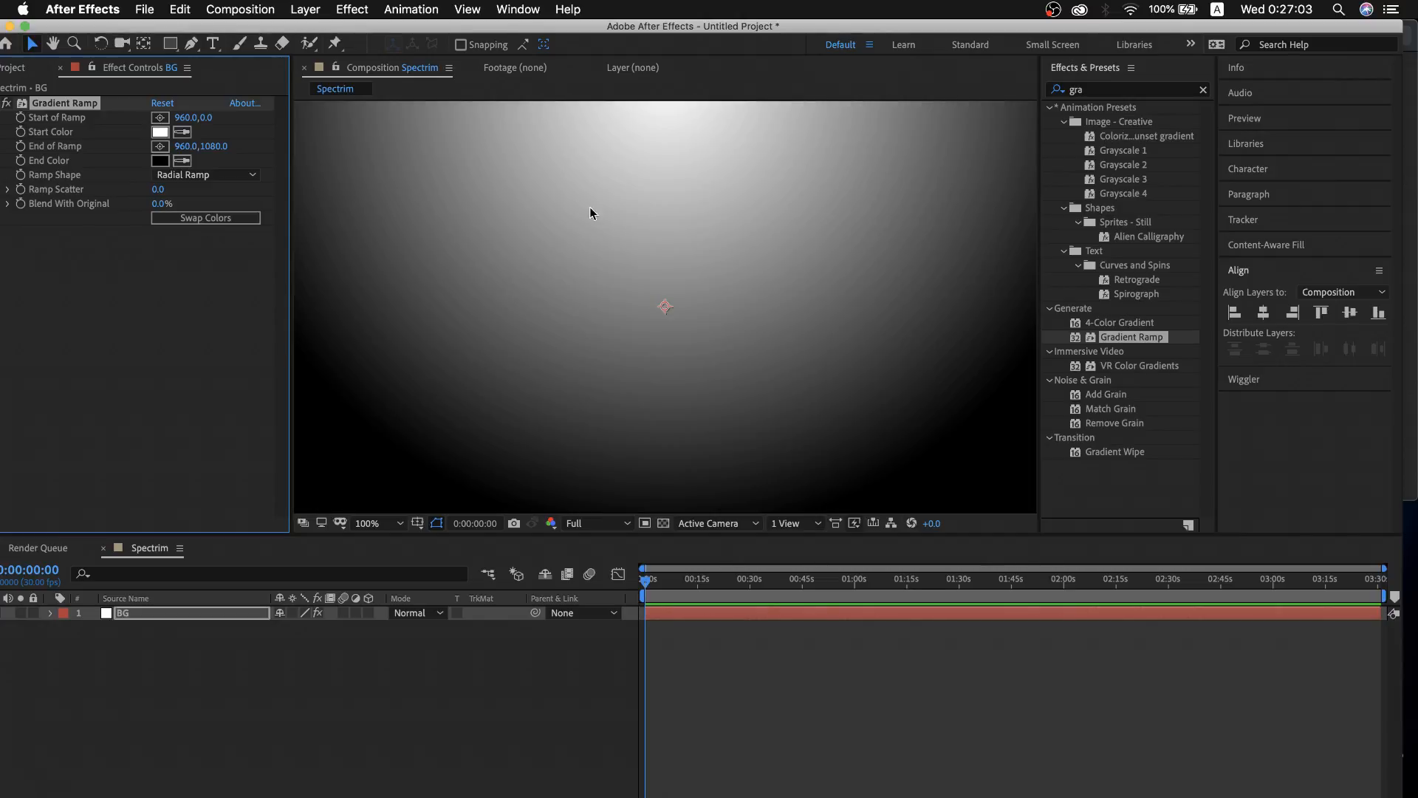
Set the Gradient Ramp's start color to dark blue 17236B
click(161, 132)
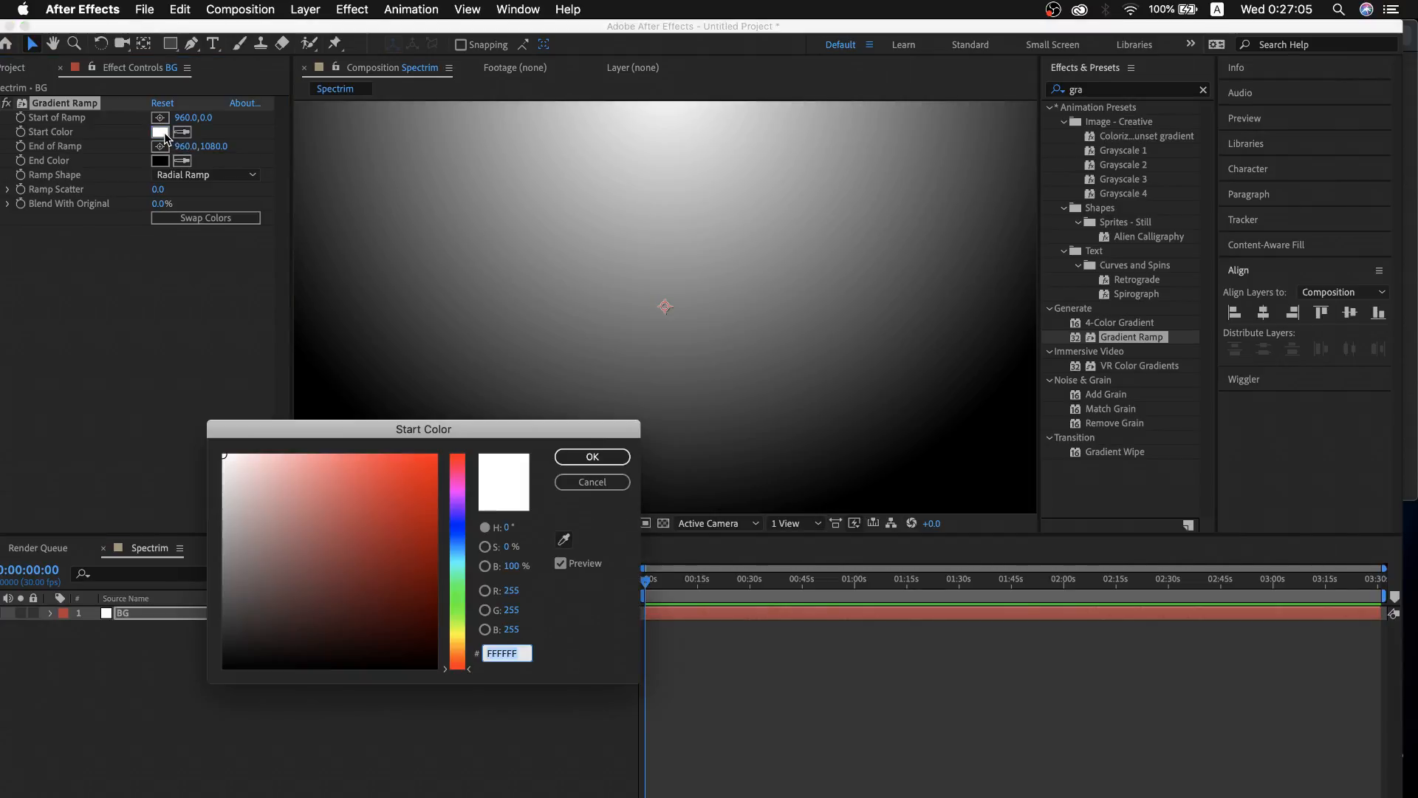
drag(465, 543, 460, 572)
click(382, 501)
click(390, 578)
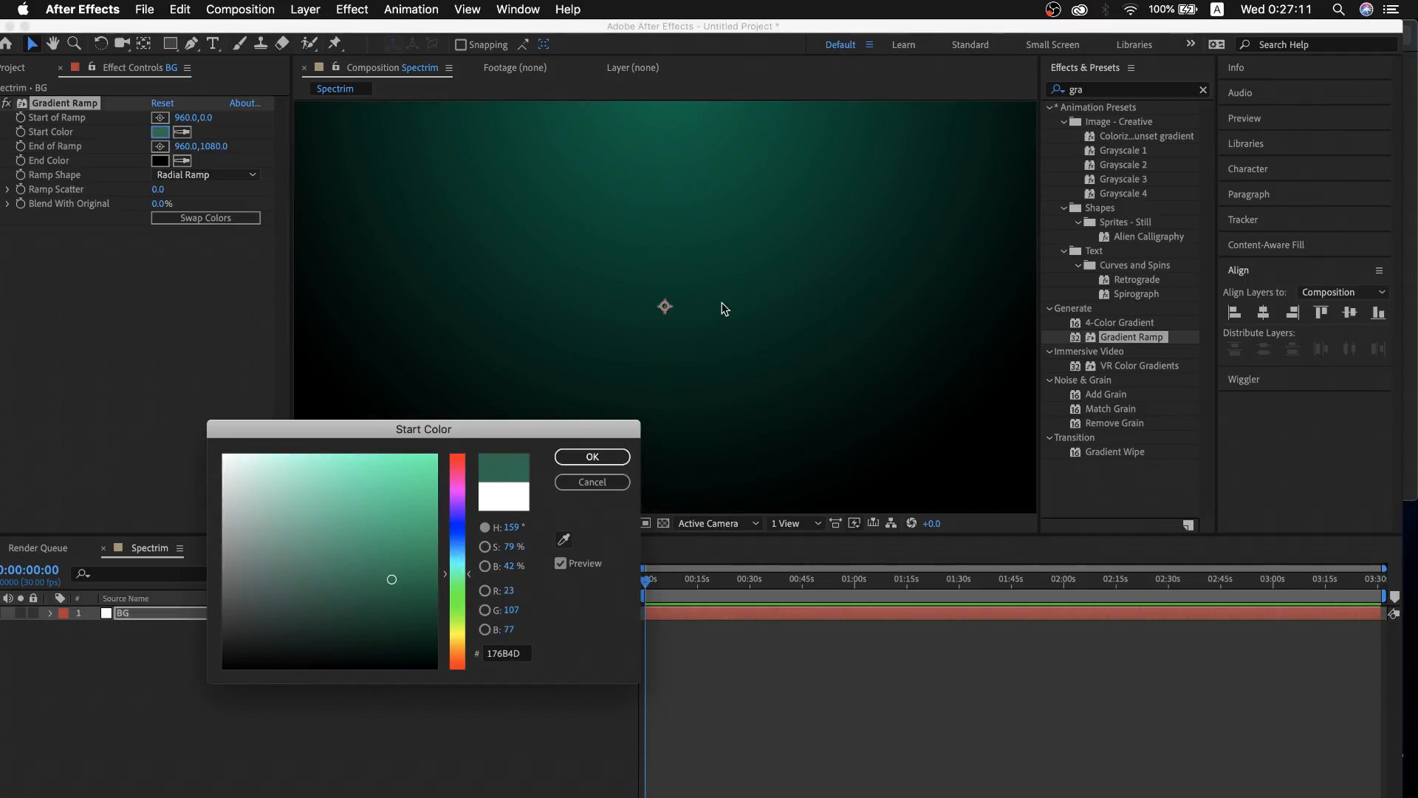
mouse_move(458, 546)
mouse_down()
mouse_move(458, 513)
mouse_move(440, 620)
mouse_move(473, 484)
mouse_move(449, 544)
mouse_move(454, 529)
mouse_up()
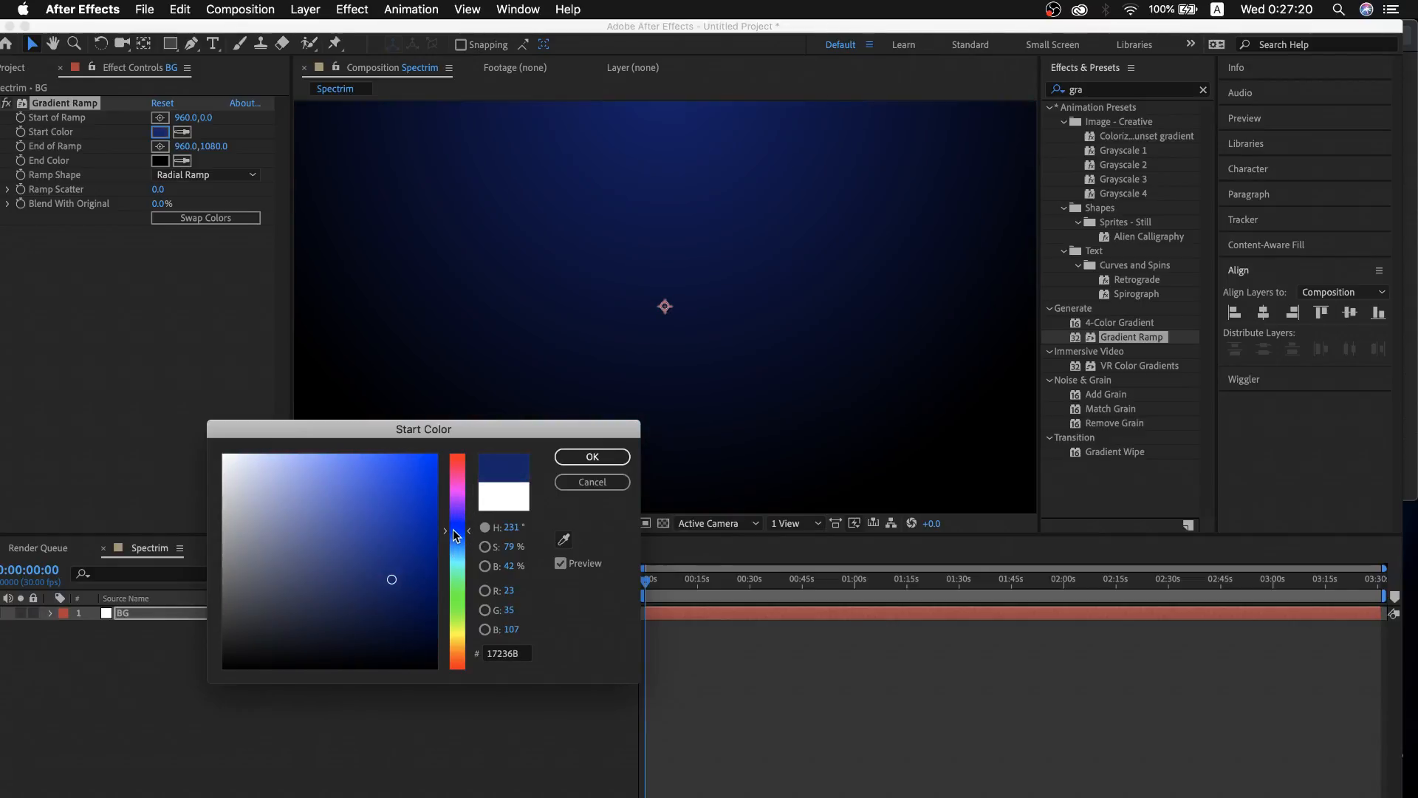
click(605, 461)
Select the BG layer and add the first Start Color keyframe at 0:00:00:00
drag(667, 579, 590, 584)
click(190, 617)
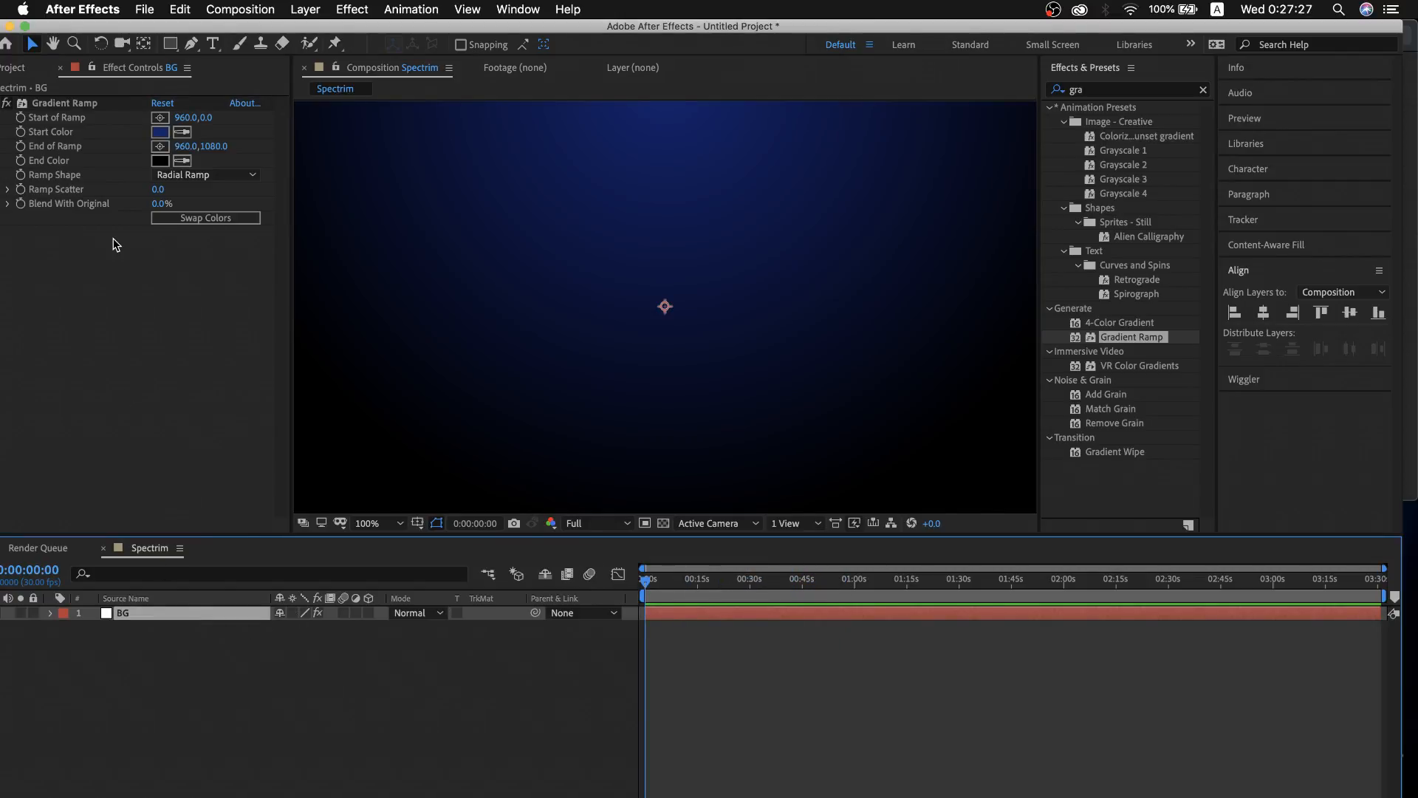
click(21, 131)
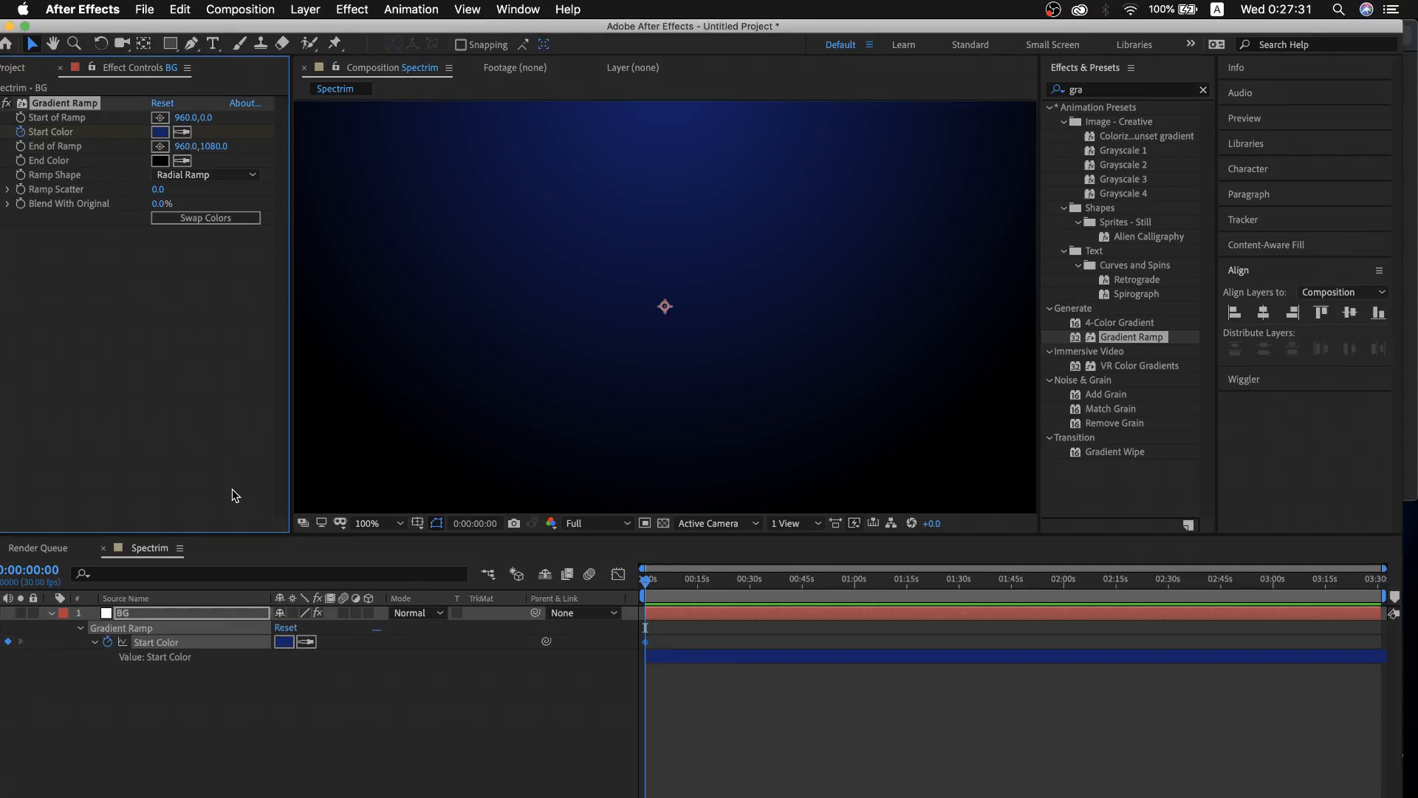
Keyframe the Start Color at 0:00:30:00 with dark teal 176B5C
click(750, 588)
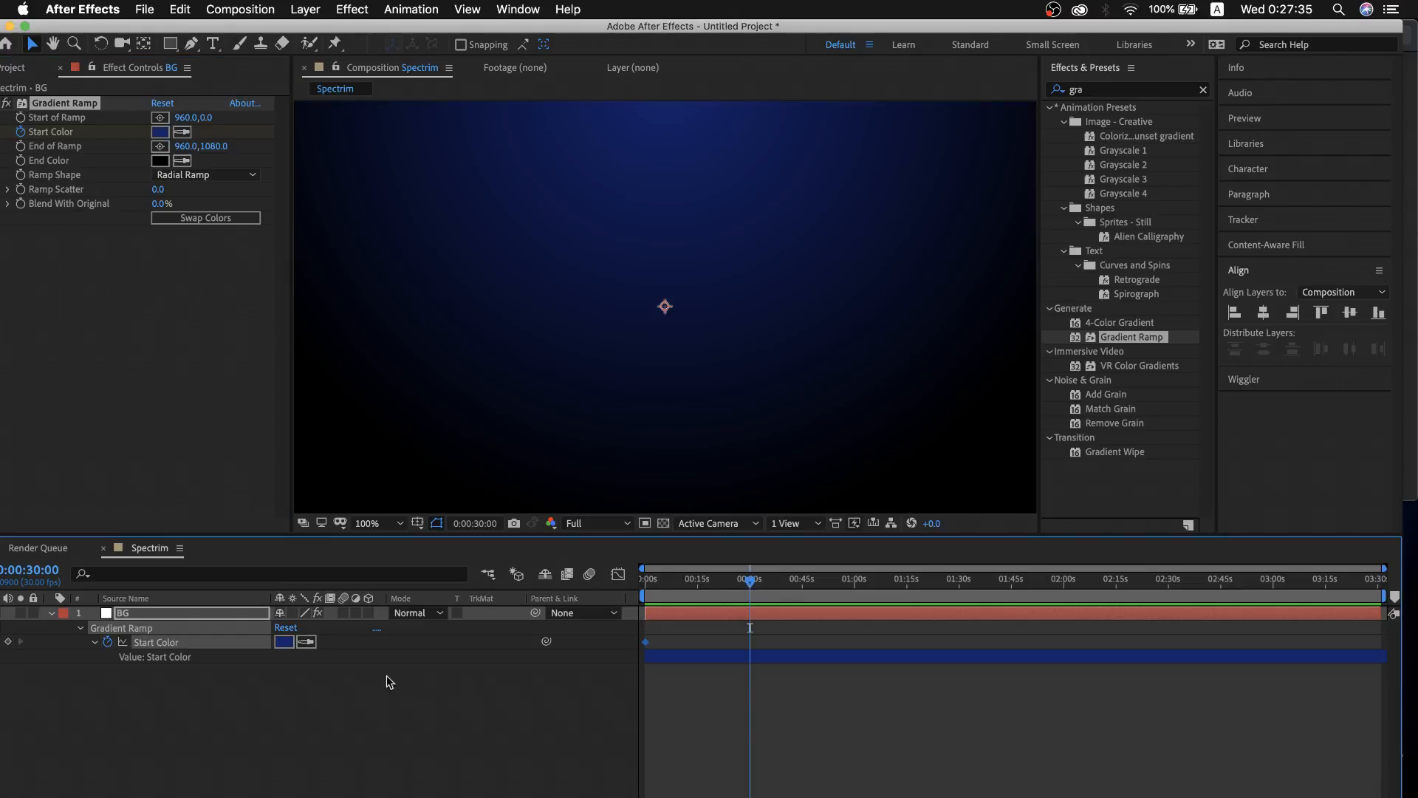
click(284, 642)
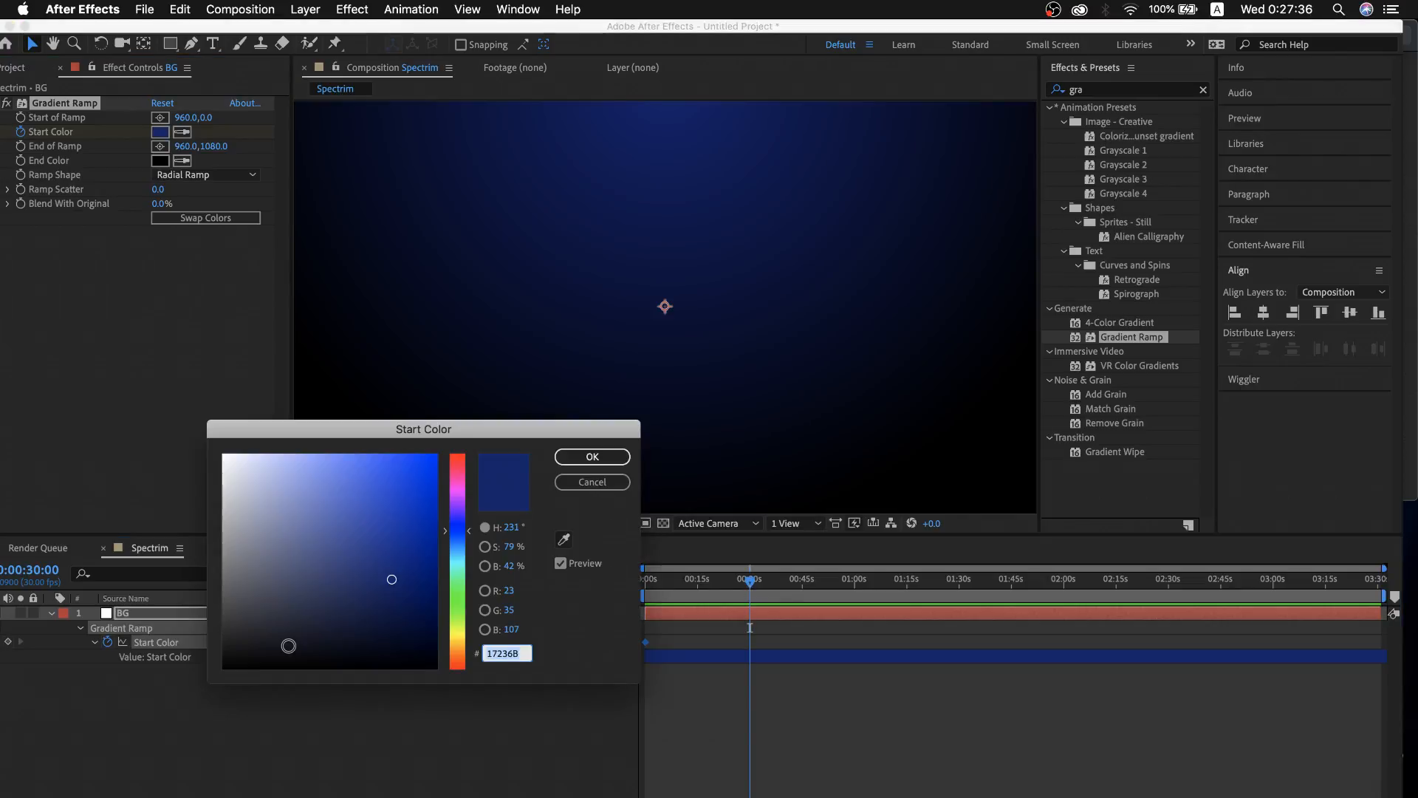
click(458, 567)
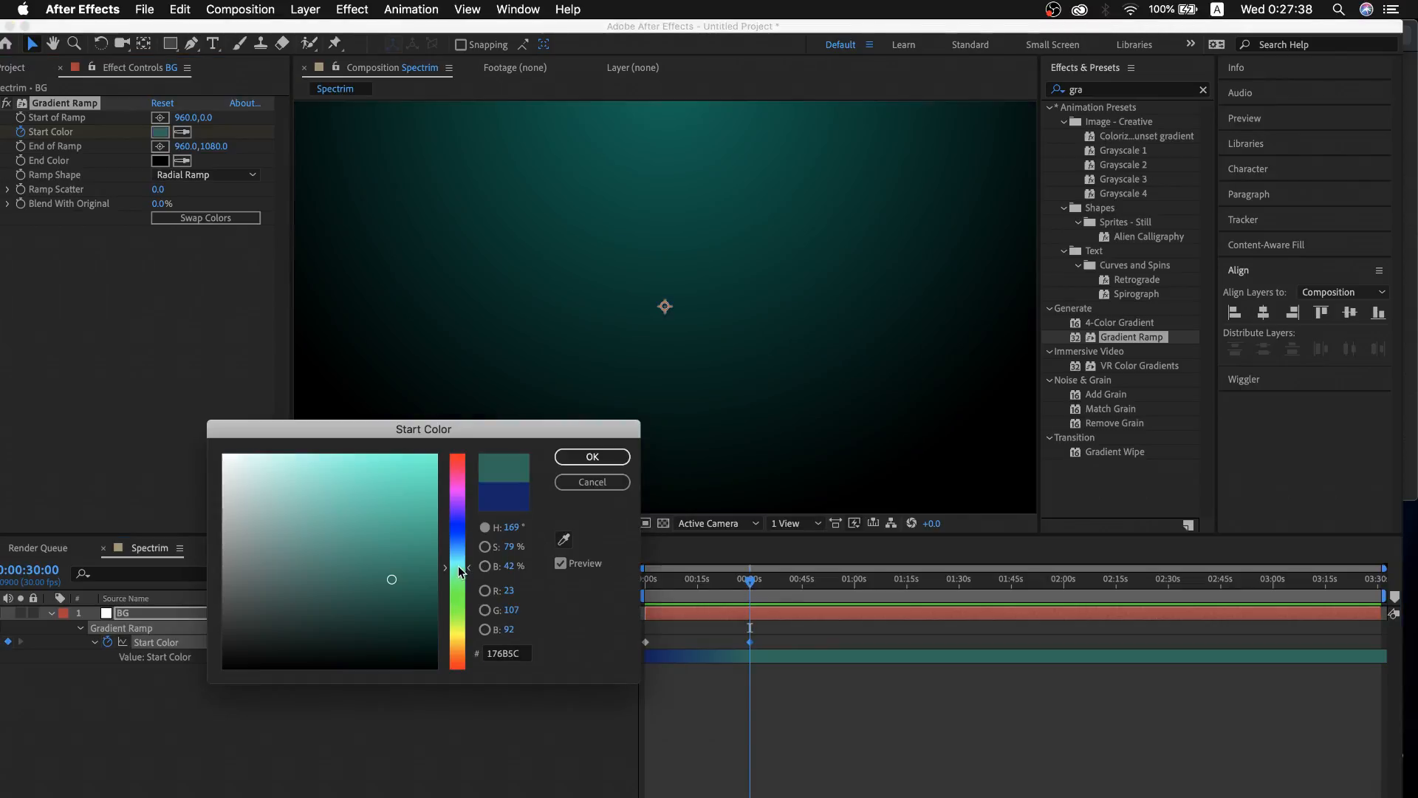
click(591, 457)
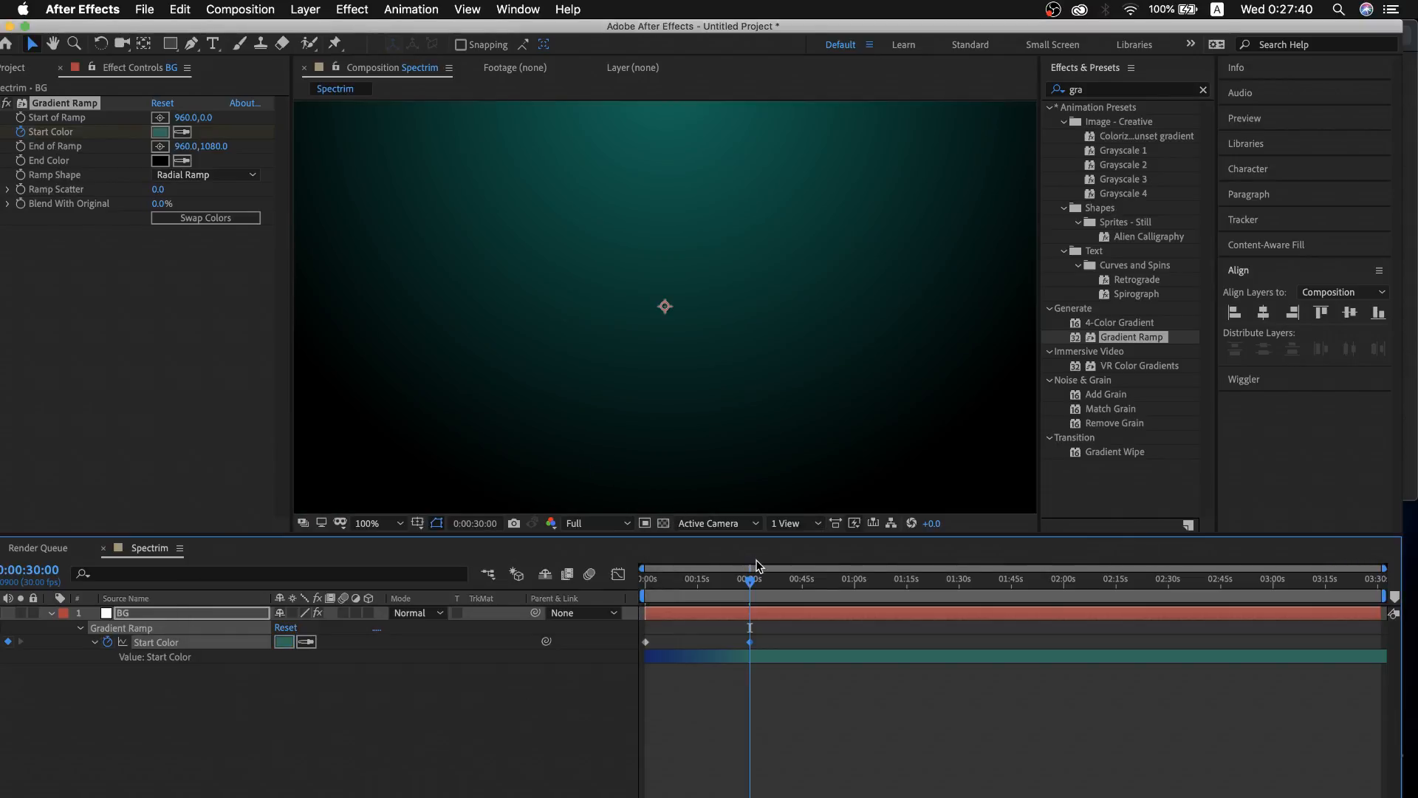
Keyframe the Start Color at 0:01:00:15 with dark red 6B1917
click(856, 588)
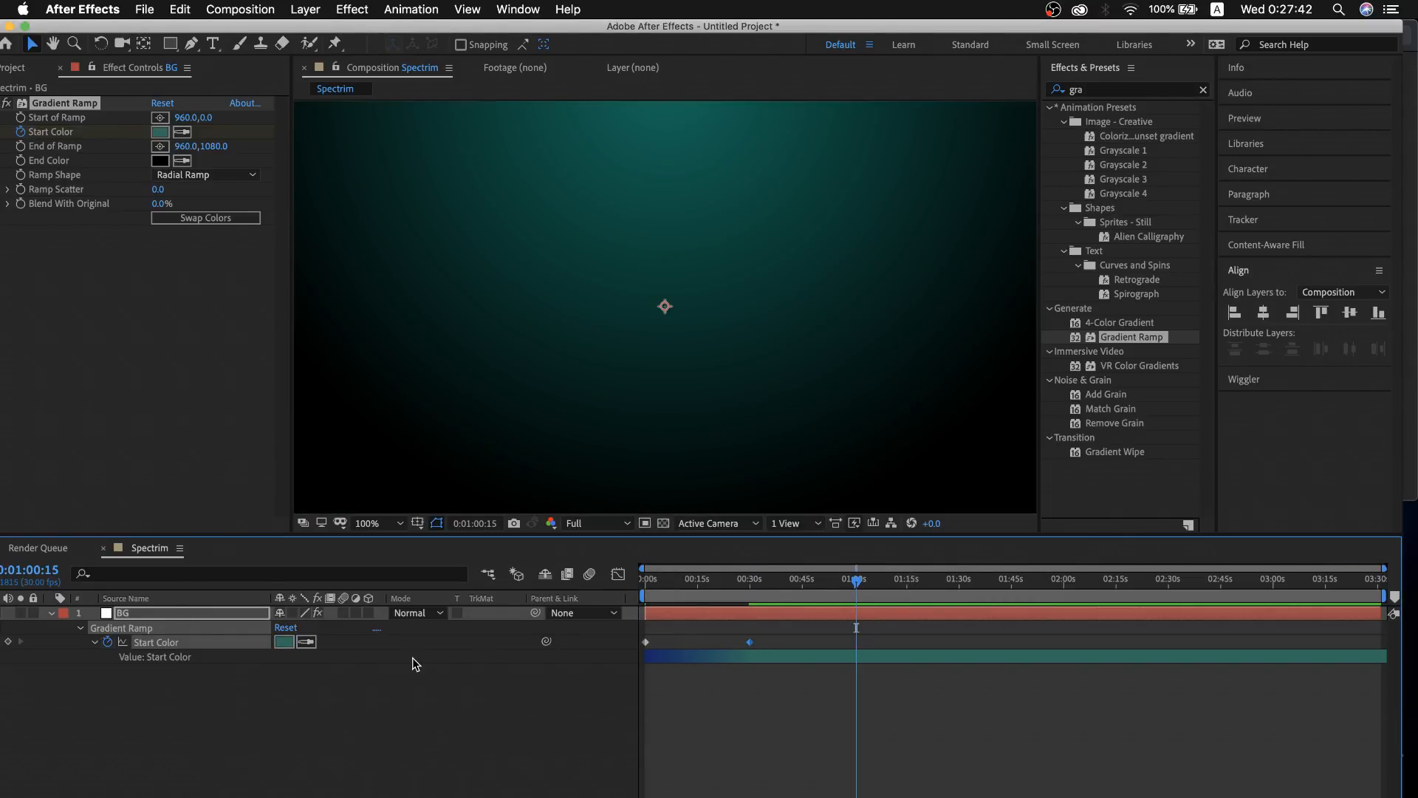
click(285, 642)
drag(464, 581, 459, 669)
click(614, 462)
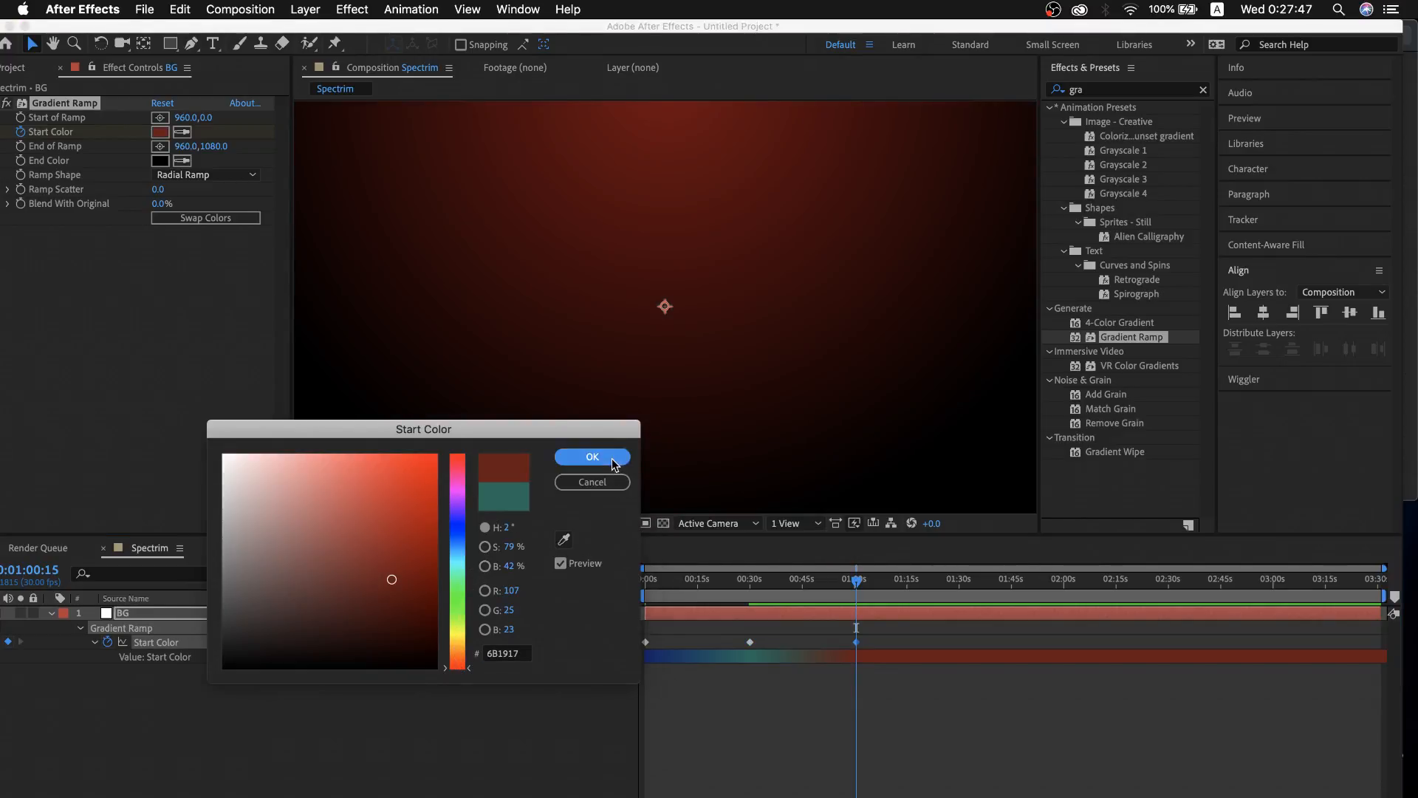
Keyframe the Start Color at 0:01:29:02 with olive green 426B17
click(955, 589)
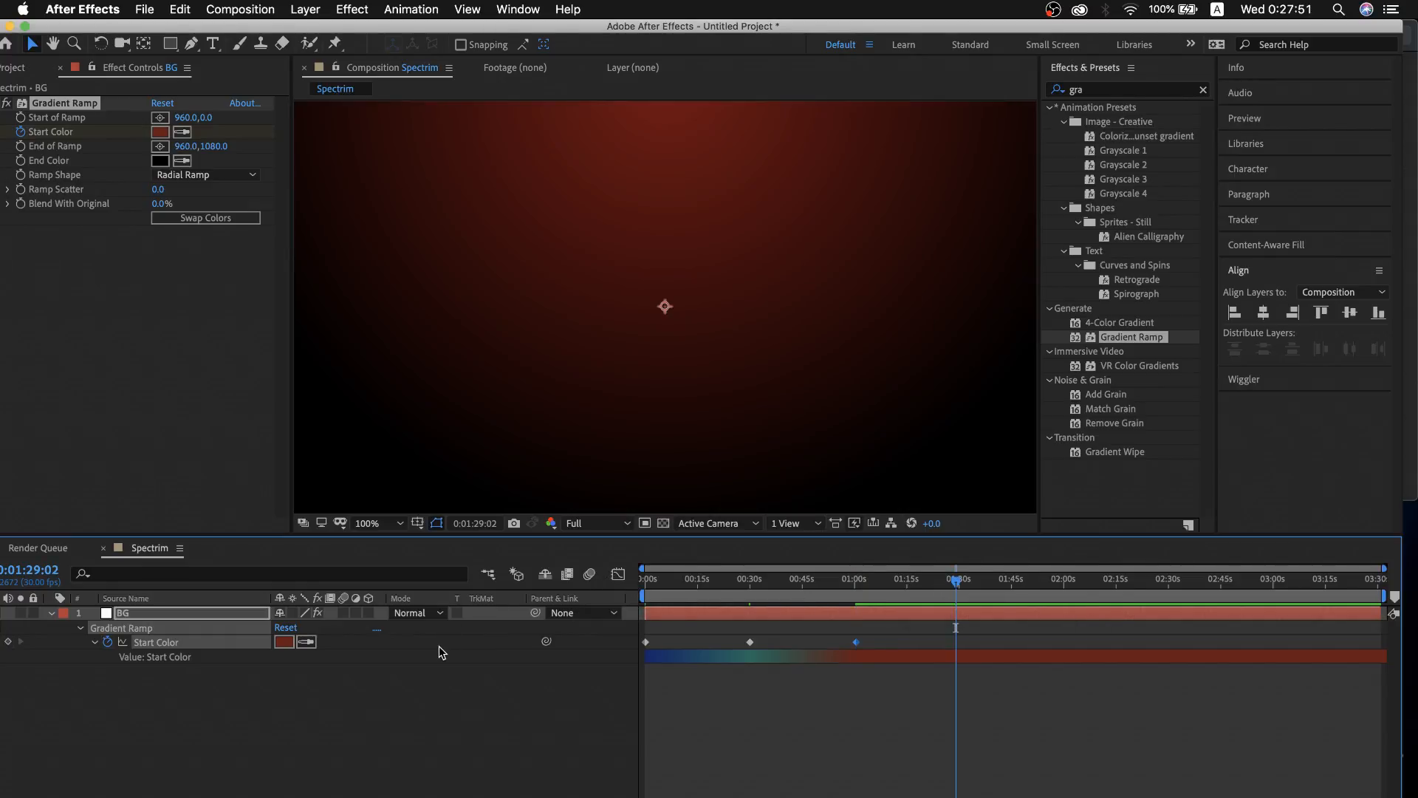
click(284, 641)
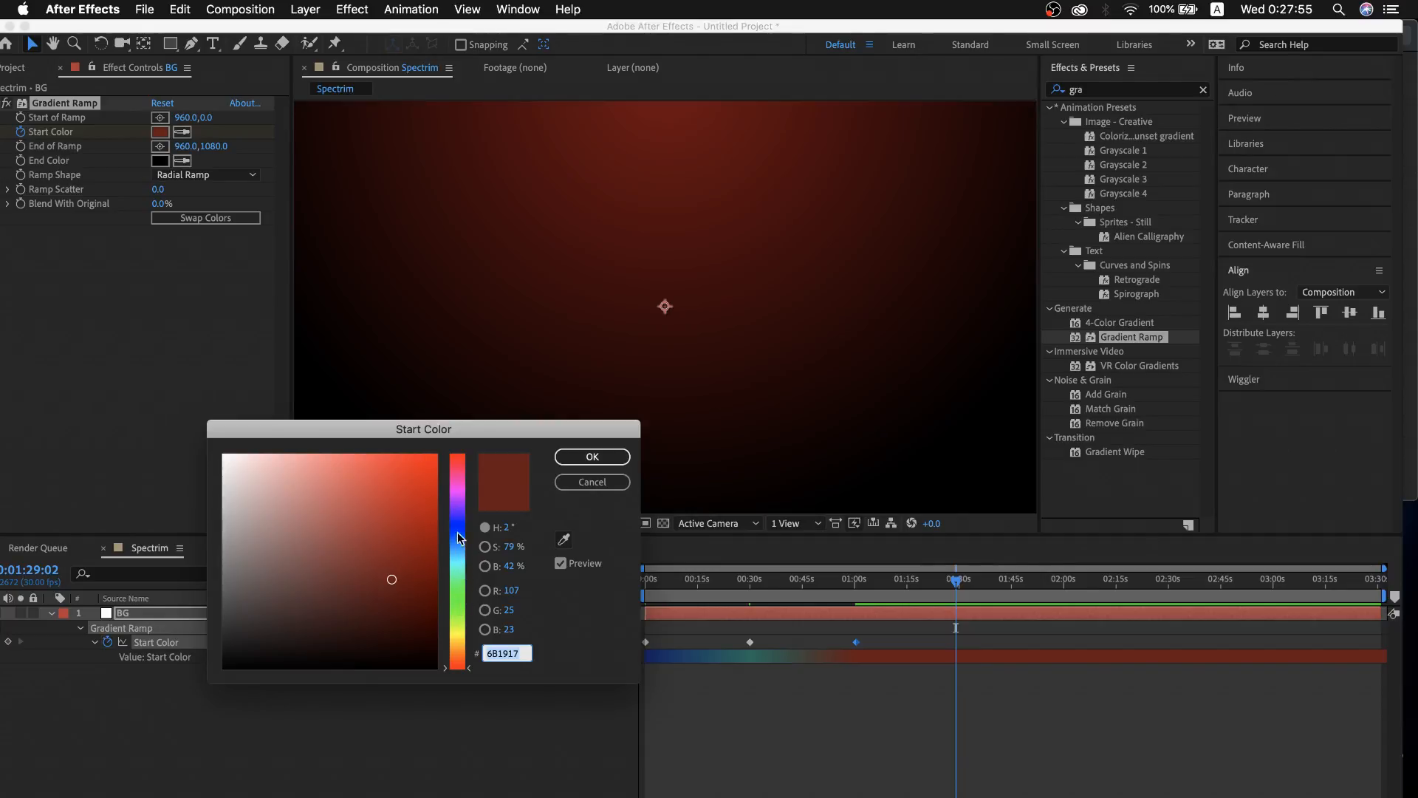
click(453, 610)
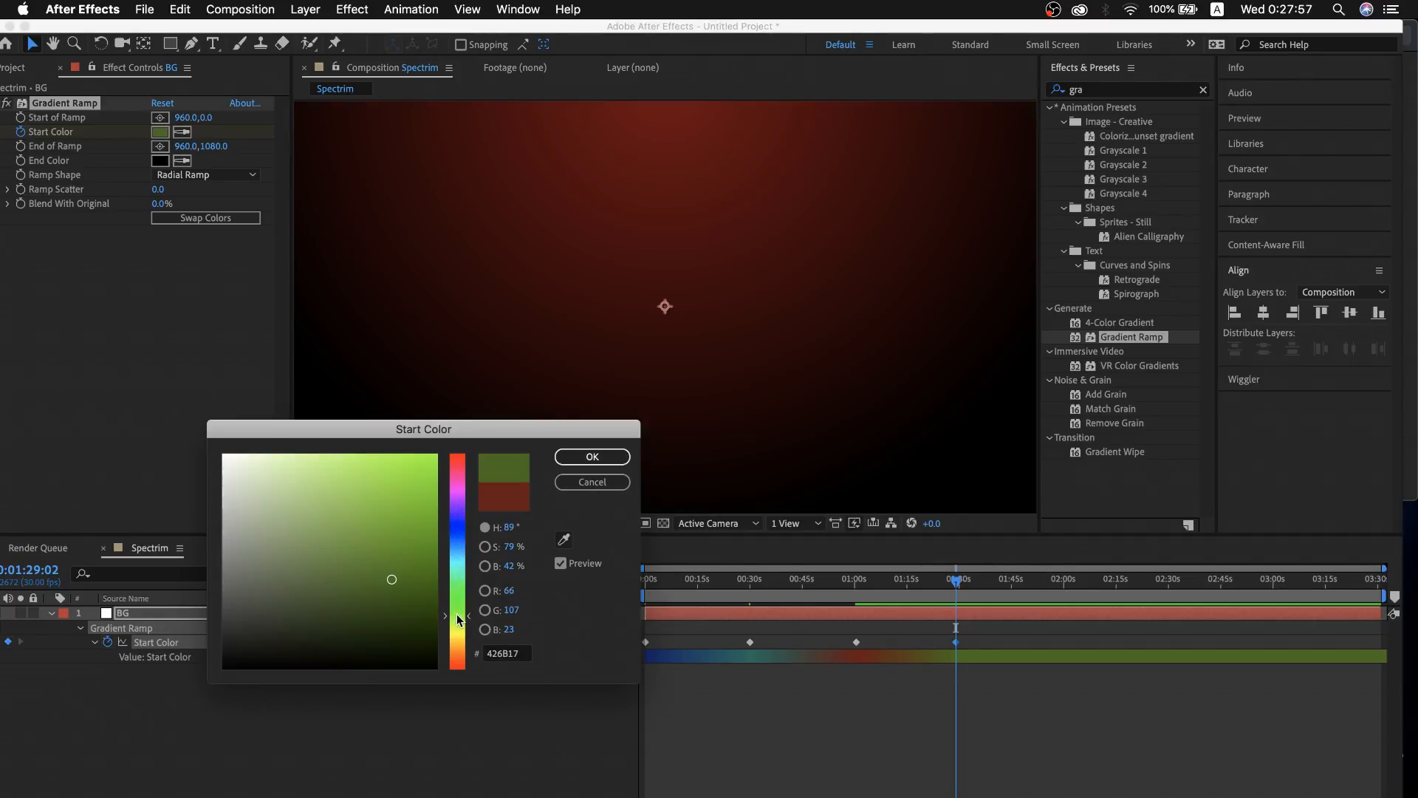
click(592, 456)
Stretch all four Start Color keyframes proportionally across the full composition and collapse the BG layer's properties
drag(991, 629, 629, 659)
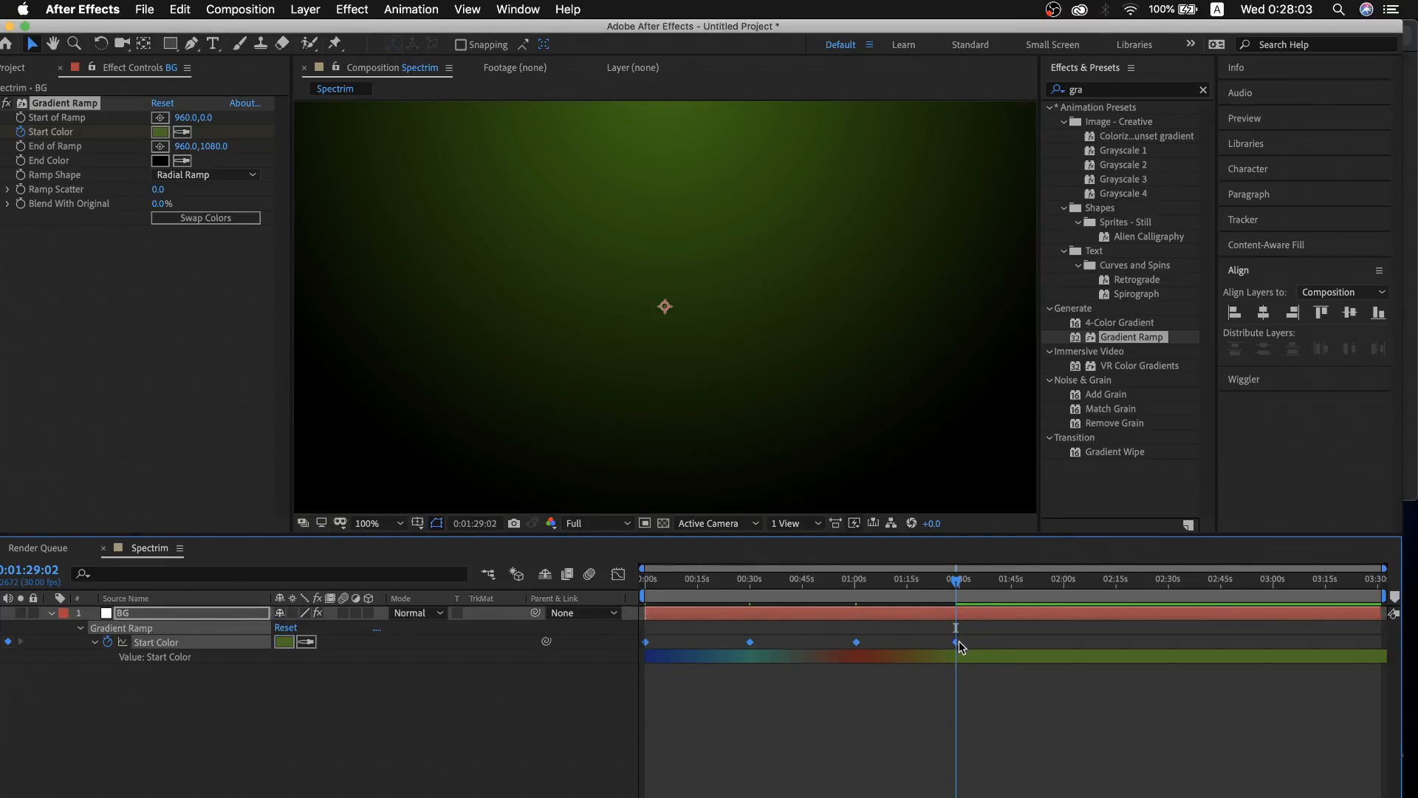
drag(958, 646, 1384, 657)
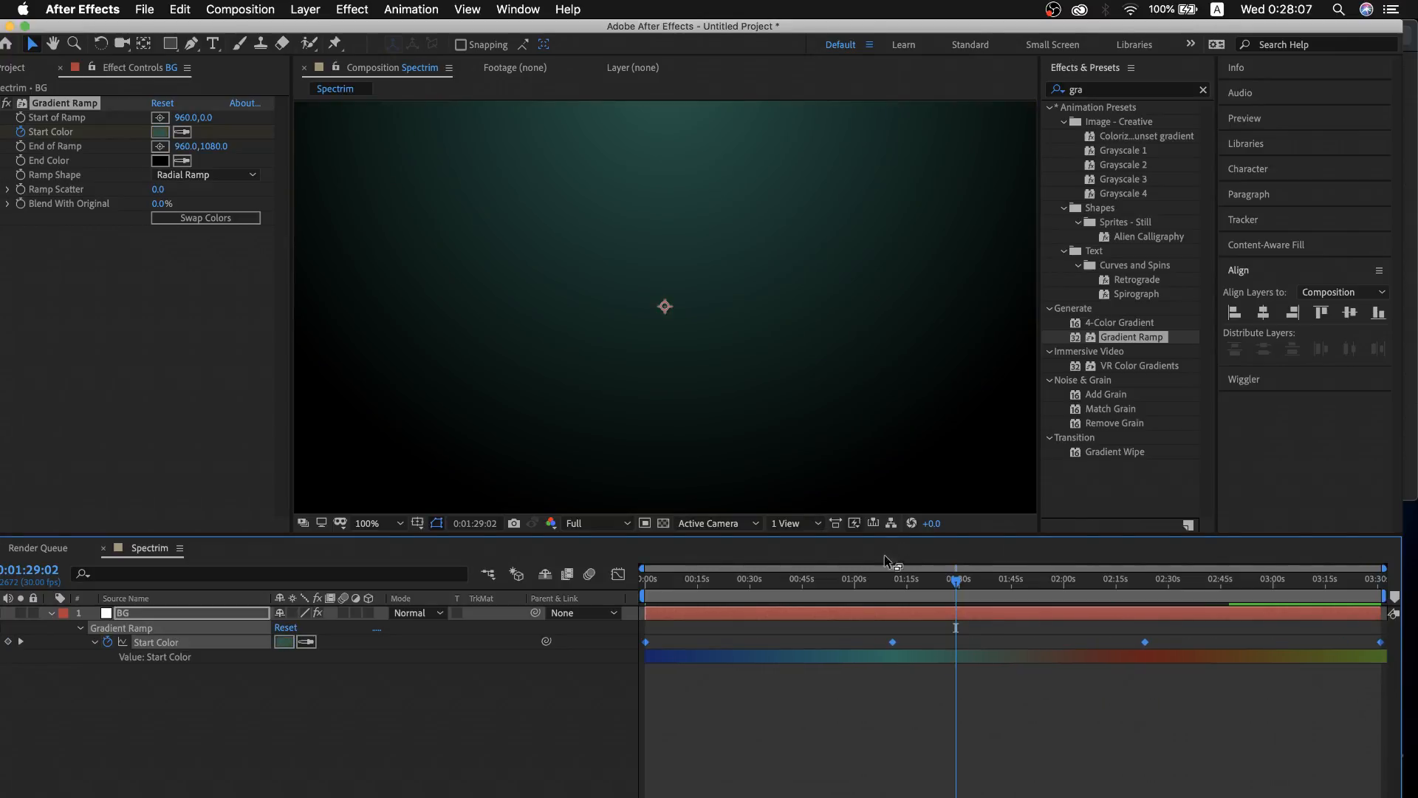
click(717, 596)
drag(699, 596, 644, 579)
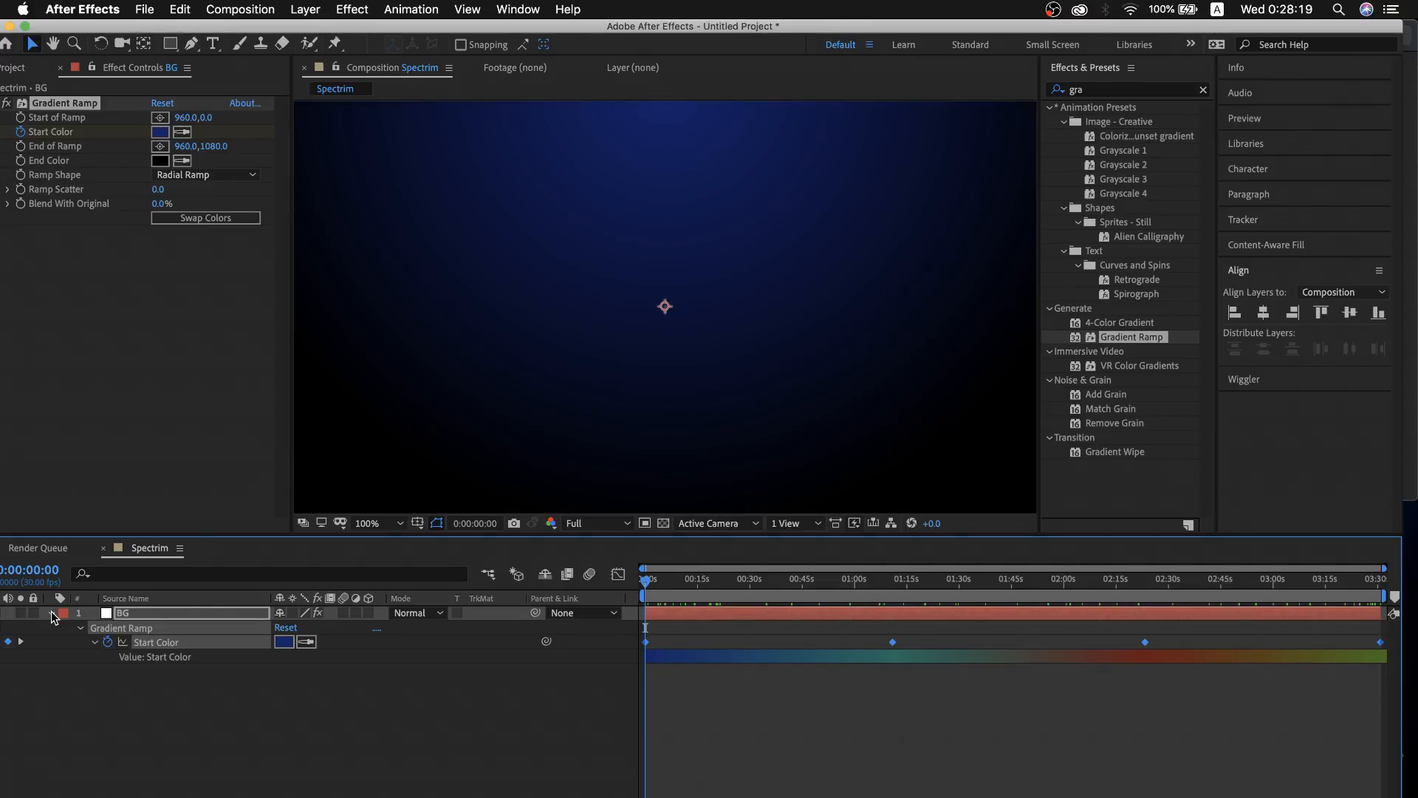
click(59, 703)
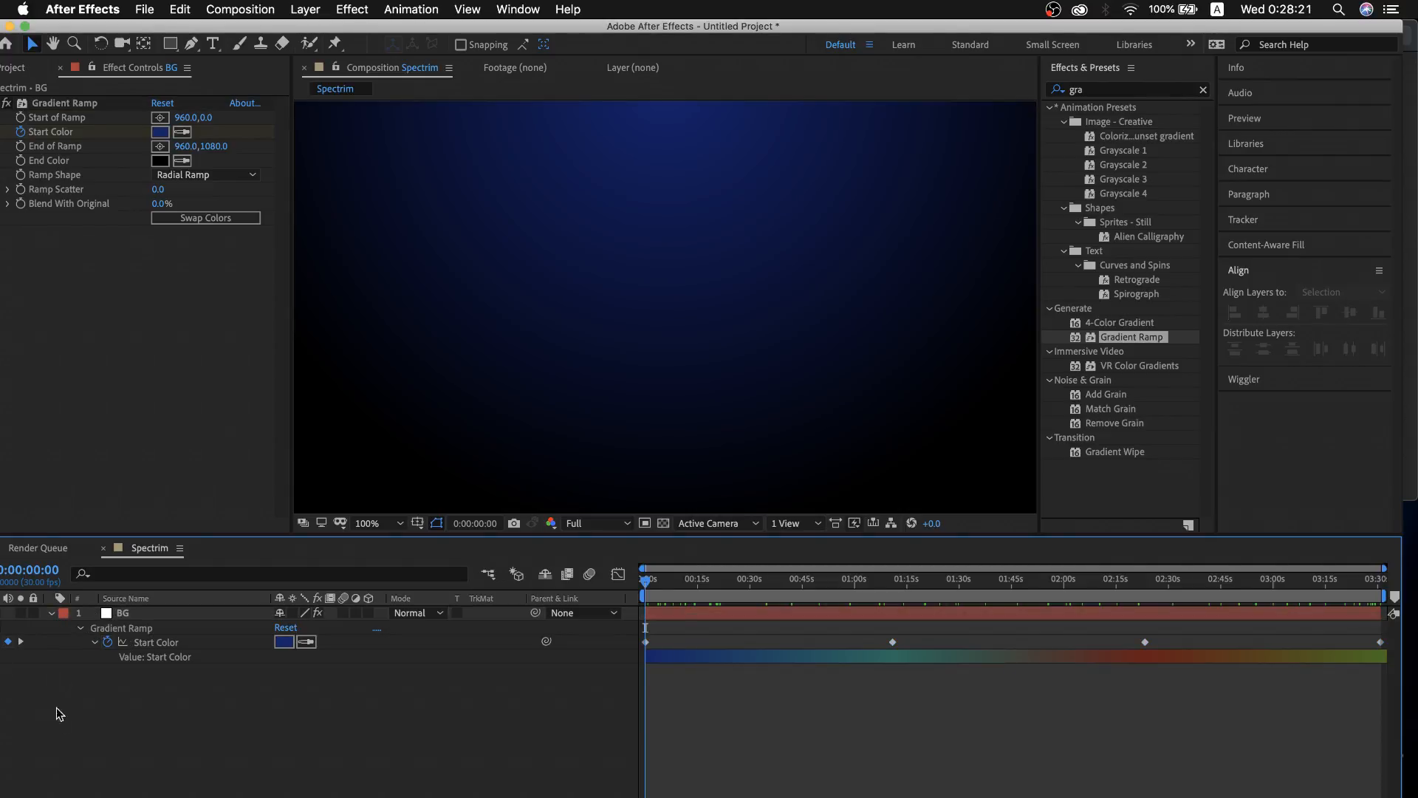
click(52, 613)
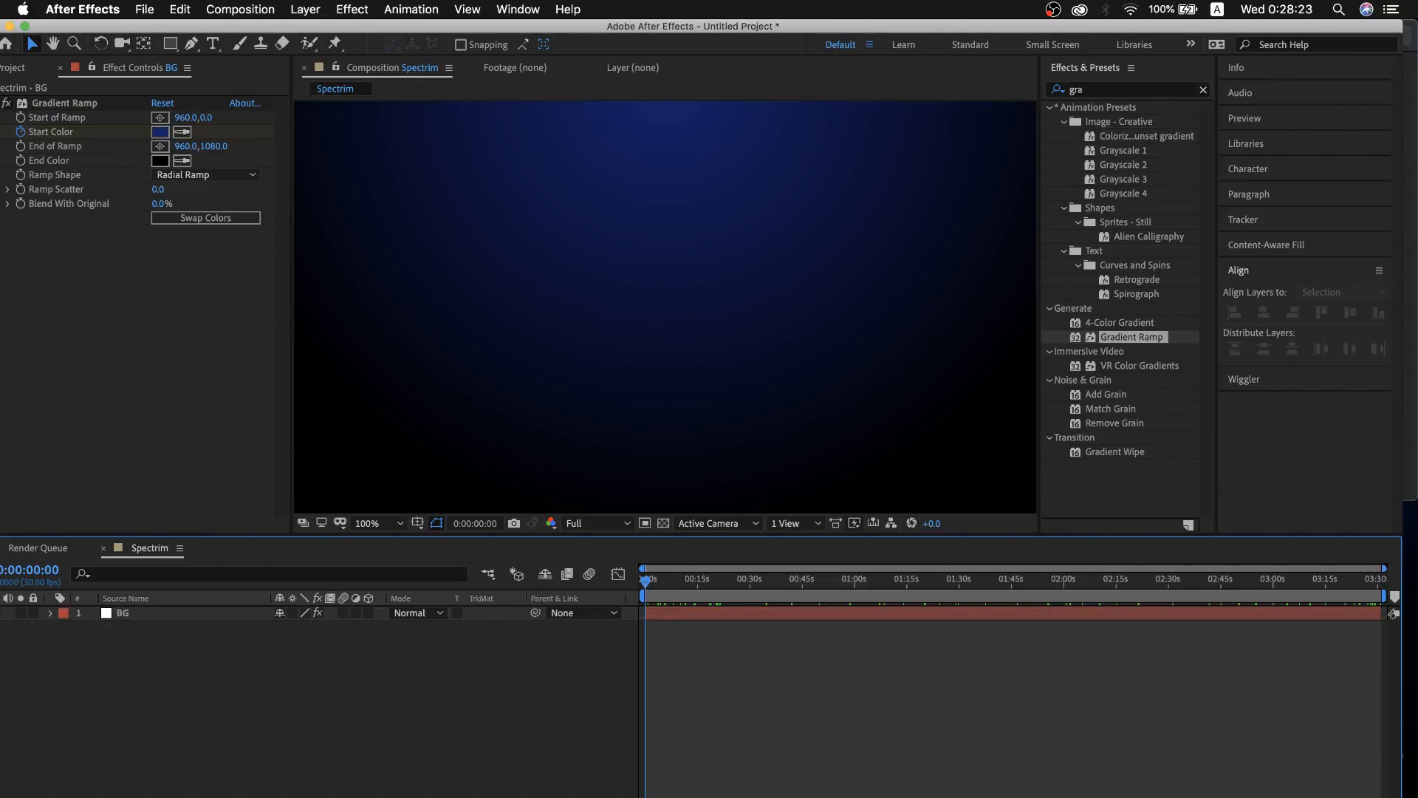
Switch to Finder, preview the background clips, and add Waves - 5778.mp4 above the BG layer in the After Effects timeline
key(super+Tab)
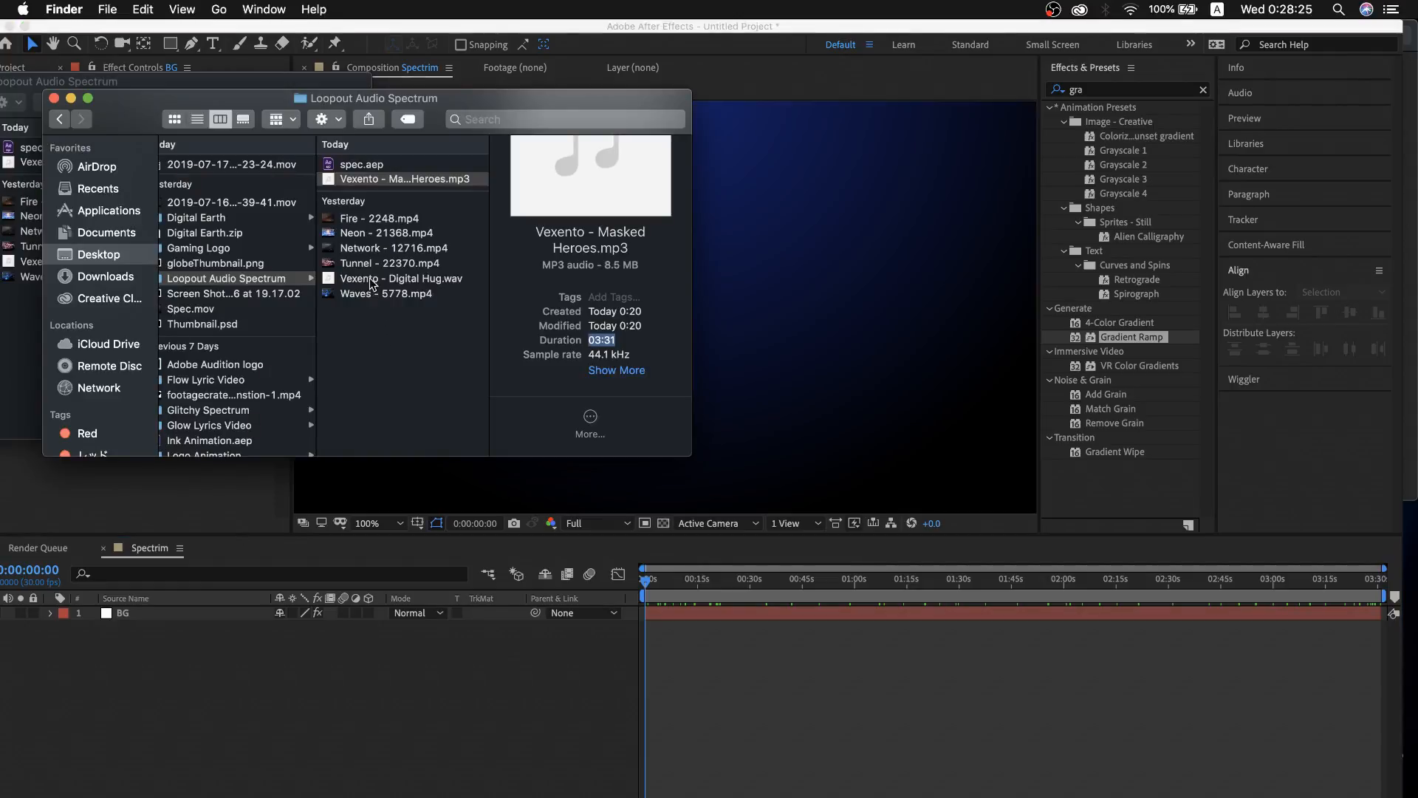
click(358, 234)
click(371, 218)
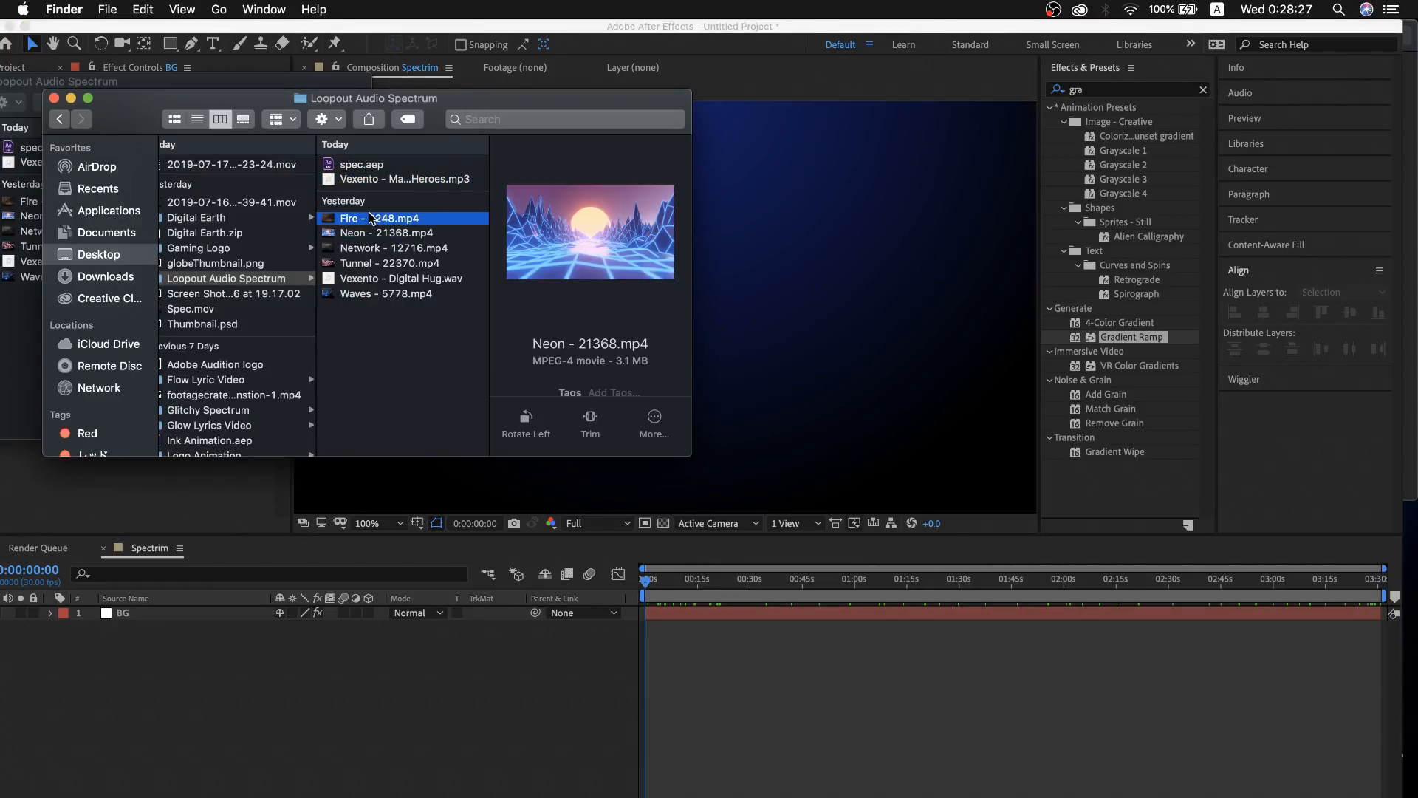
click(377, 248)
click(382, 264)
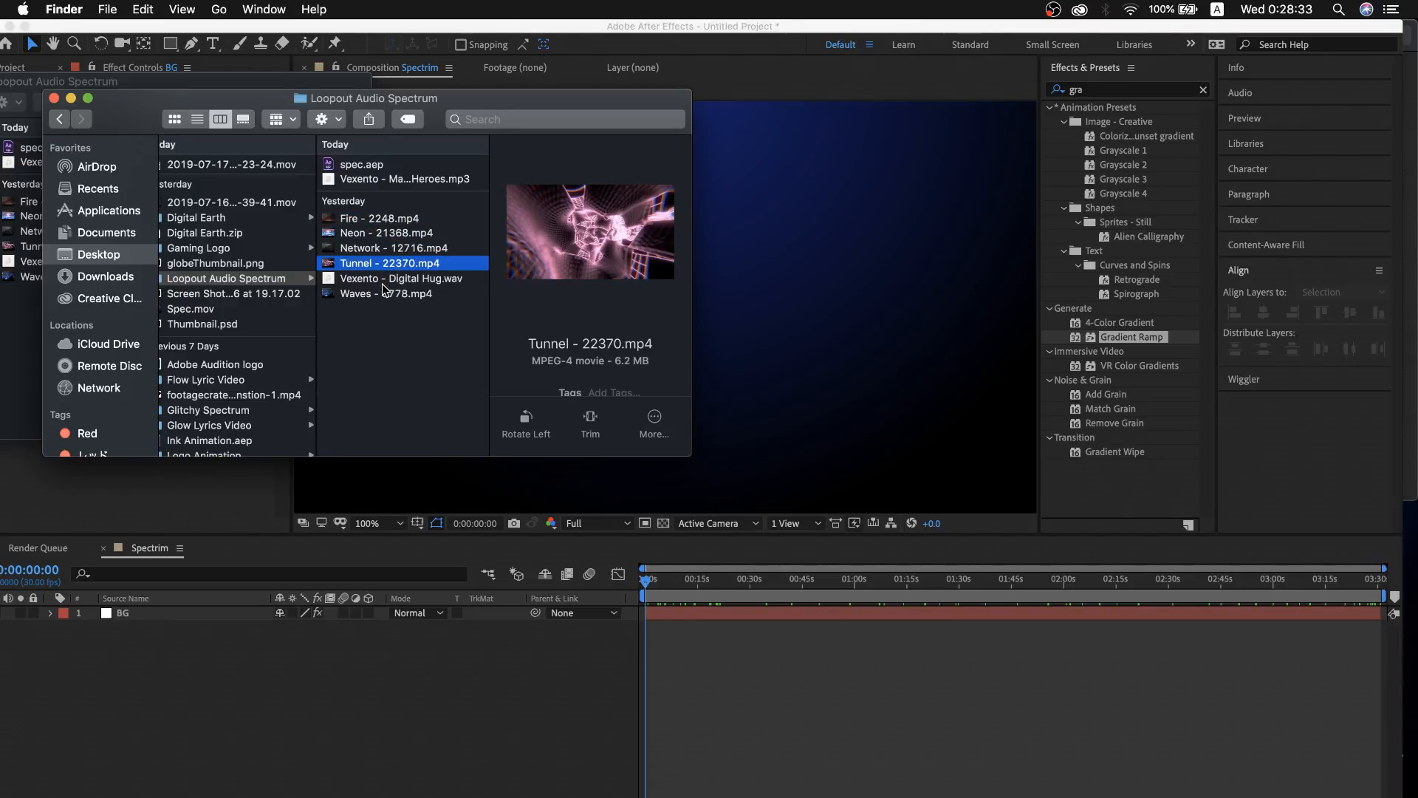
click(384, 294)
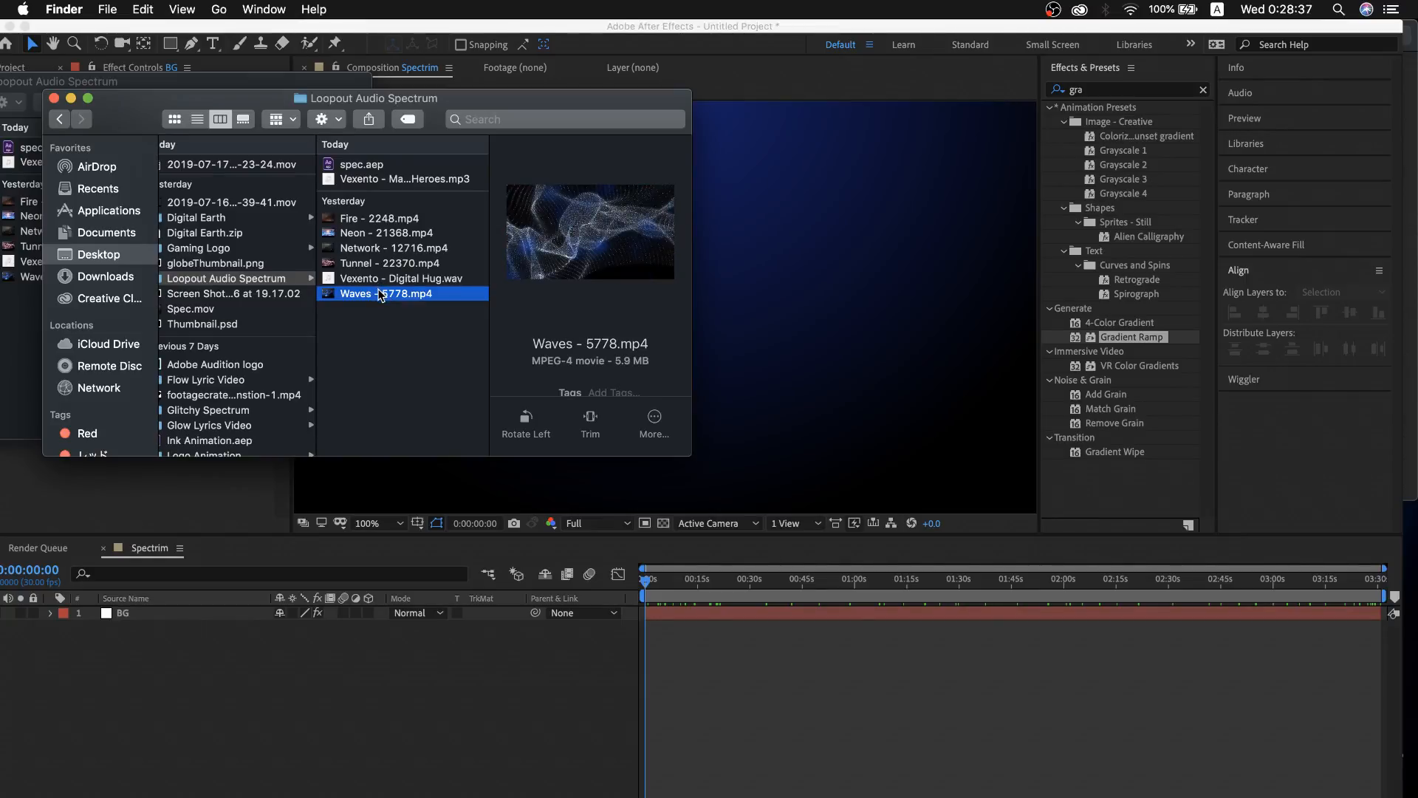
drag(381, 296, 344, 624)
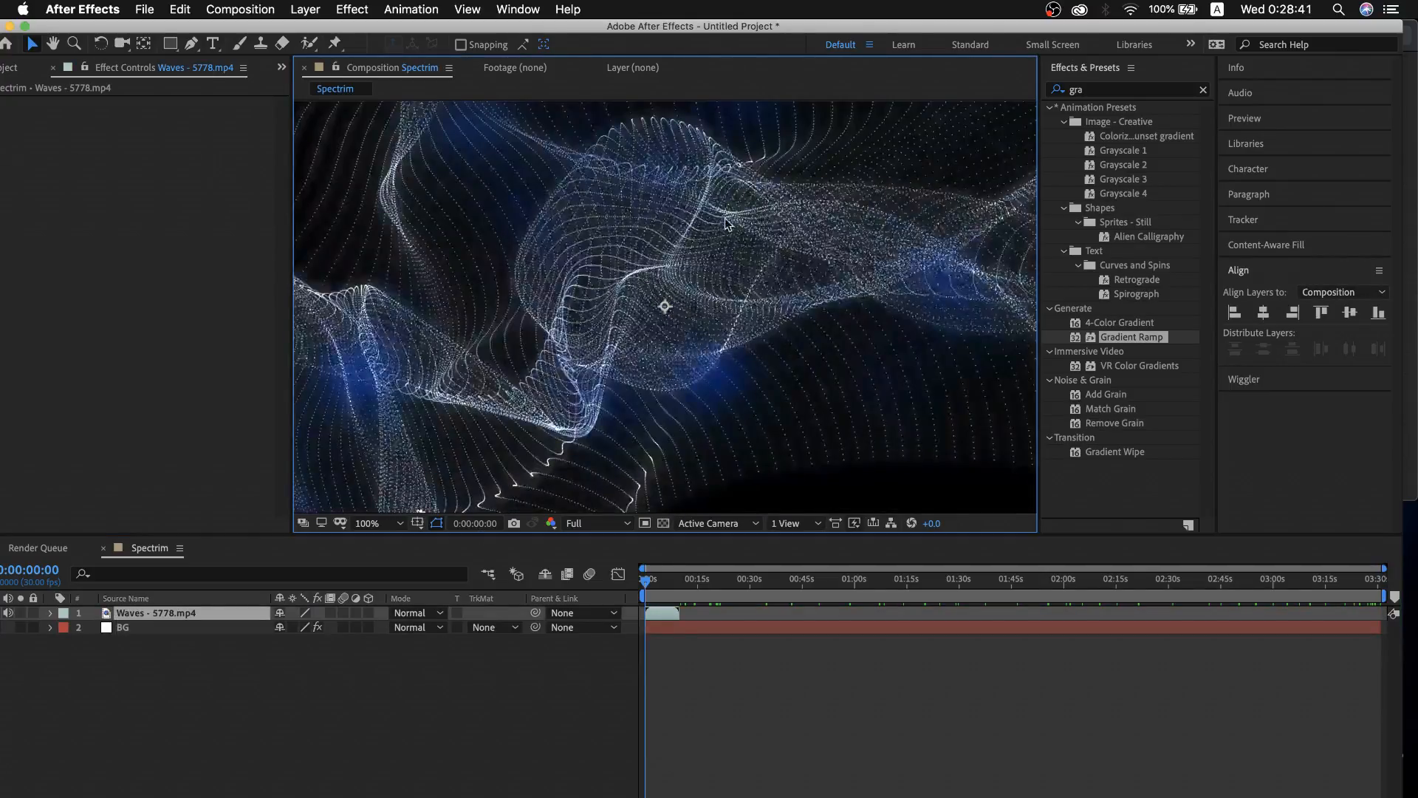
Scrub through the timeline to compare the Waves - 5778.mp4 clip's length with the composition
mouse_move(669, 584)
mouse_down()
mouse_move(726, 582)
mouse_move(642, 595)
mouse_move(672, 595)
mouse_up()
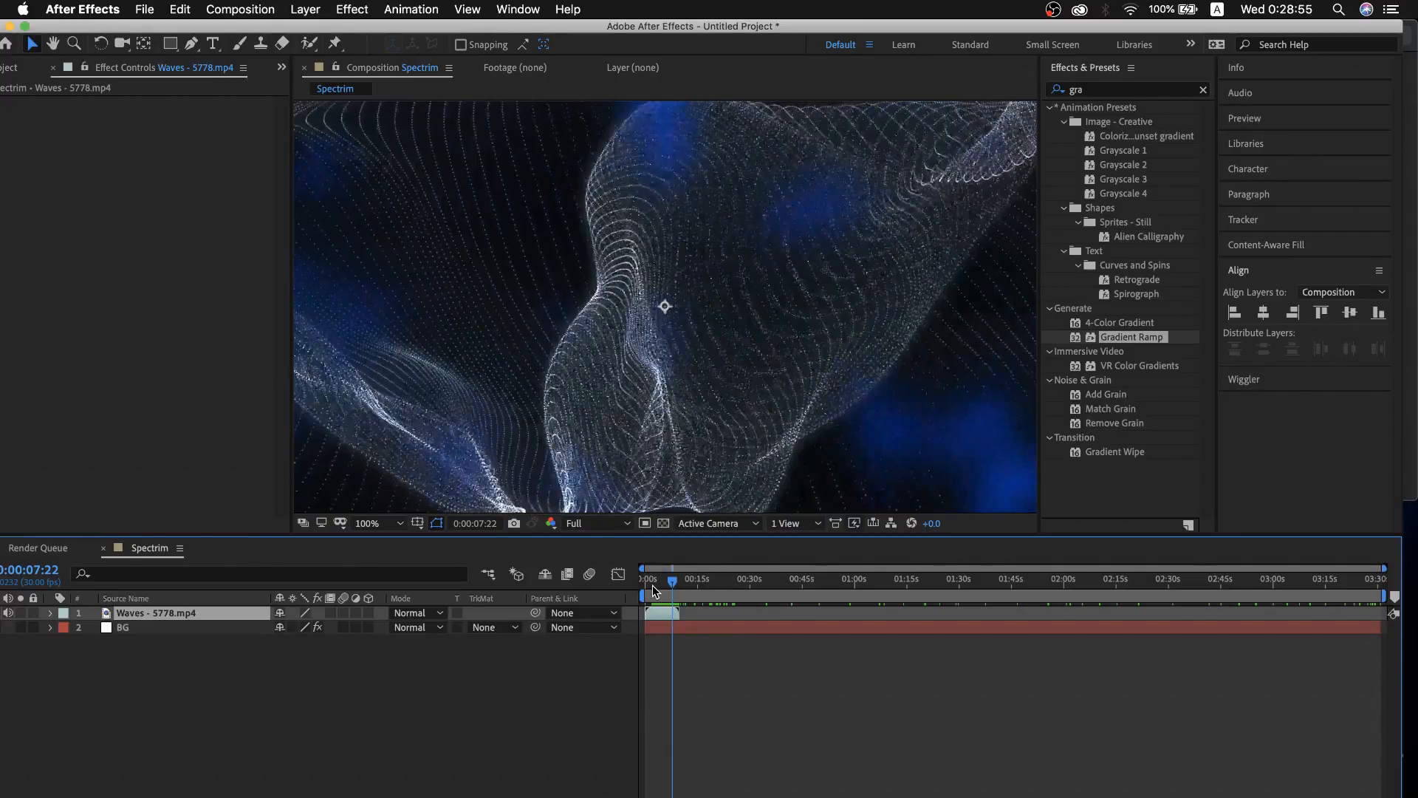
click(1354, 582)
drag(1230, 591, 654, 591)
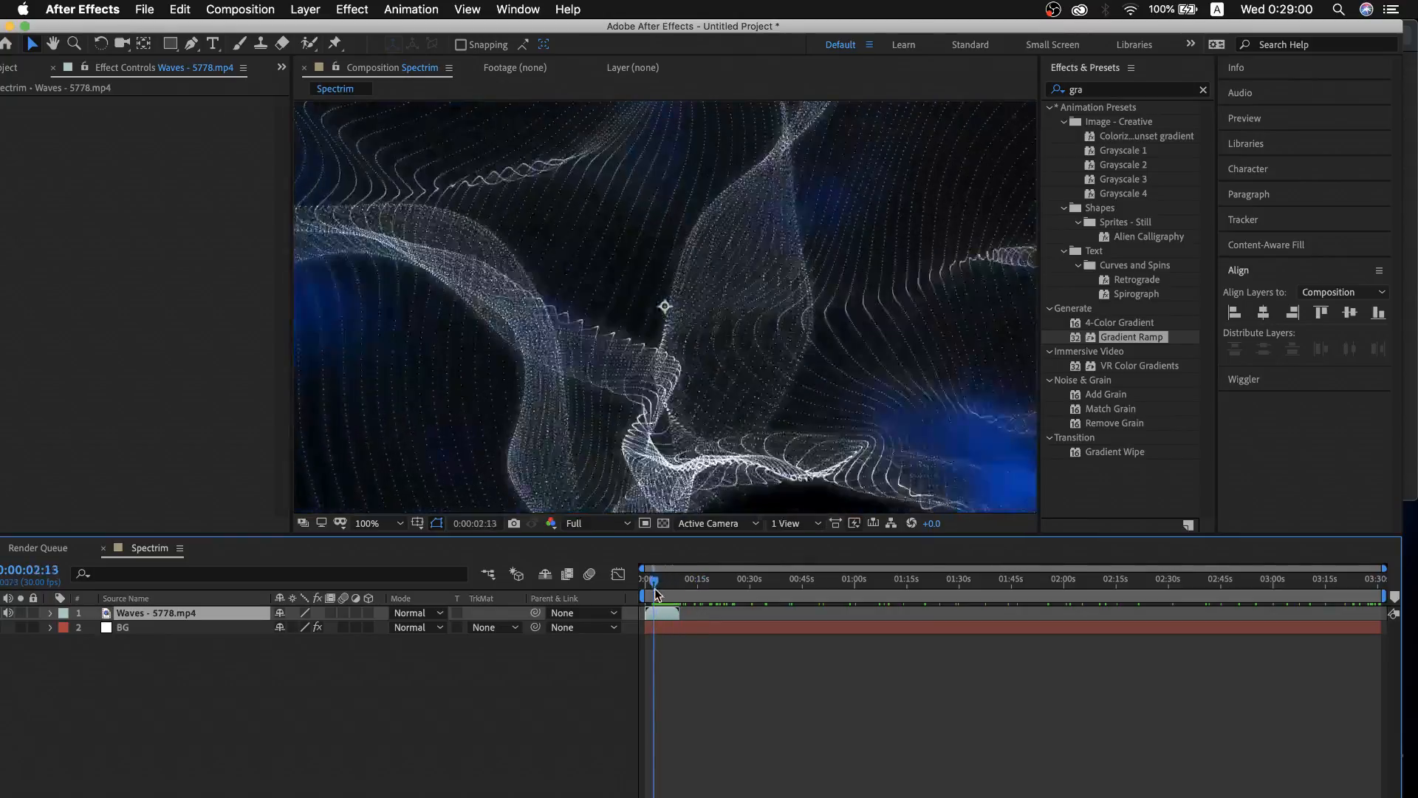
Duplicate the Waves - 5778.mp4 layer, try shifting the lower copy along the timeline, and undo the shift
key(super+d)
click(675, 627)
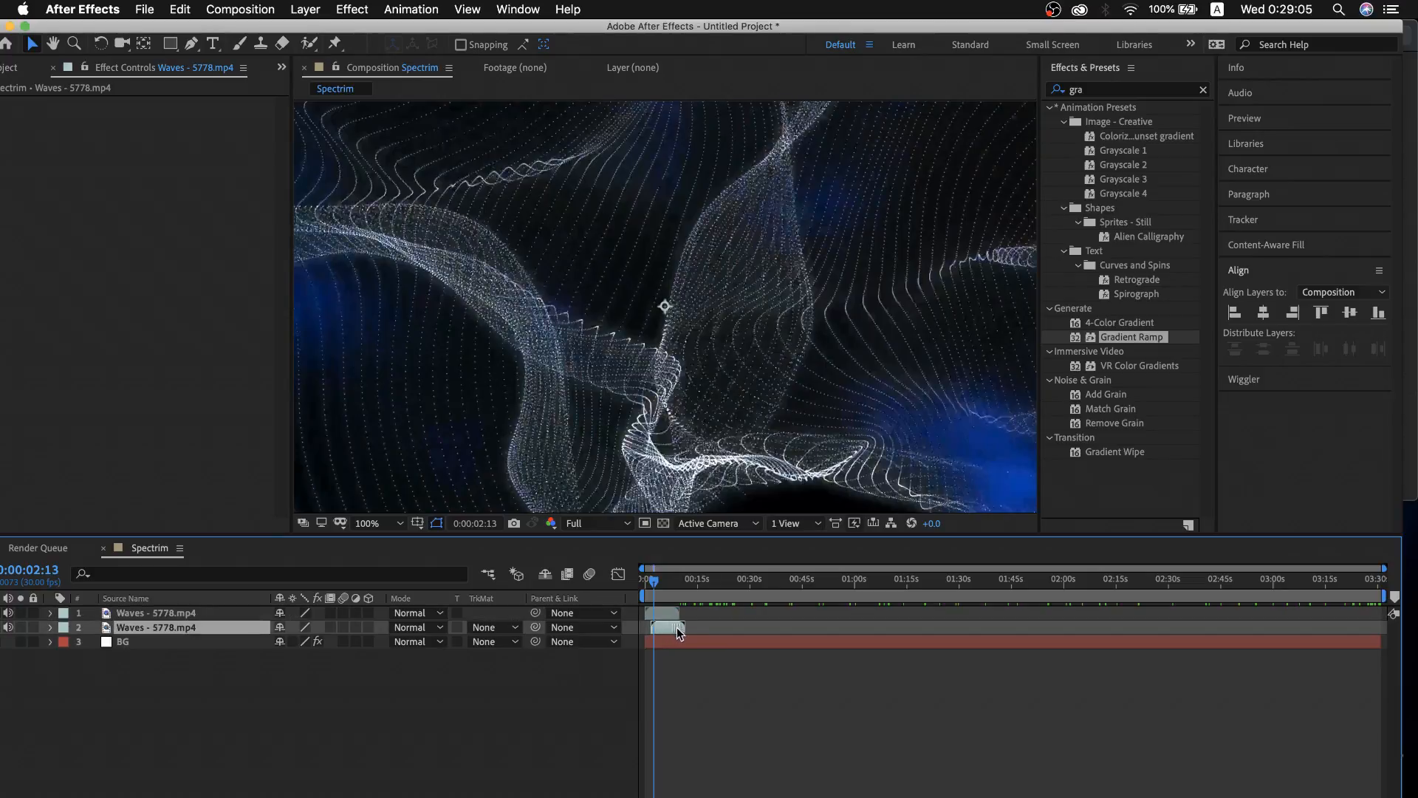
drag(702, 632, 702, 633)
key(super+z)
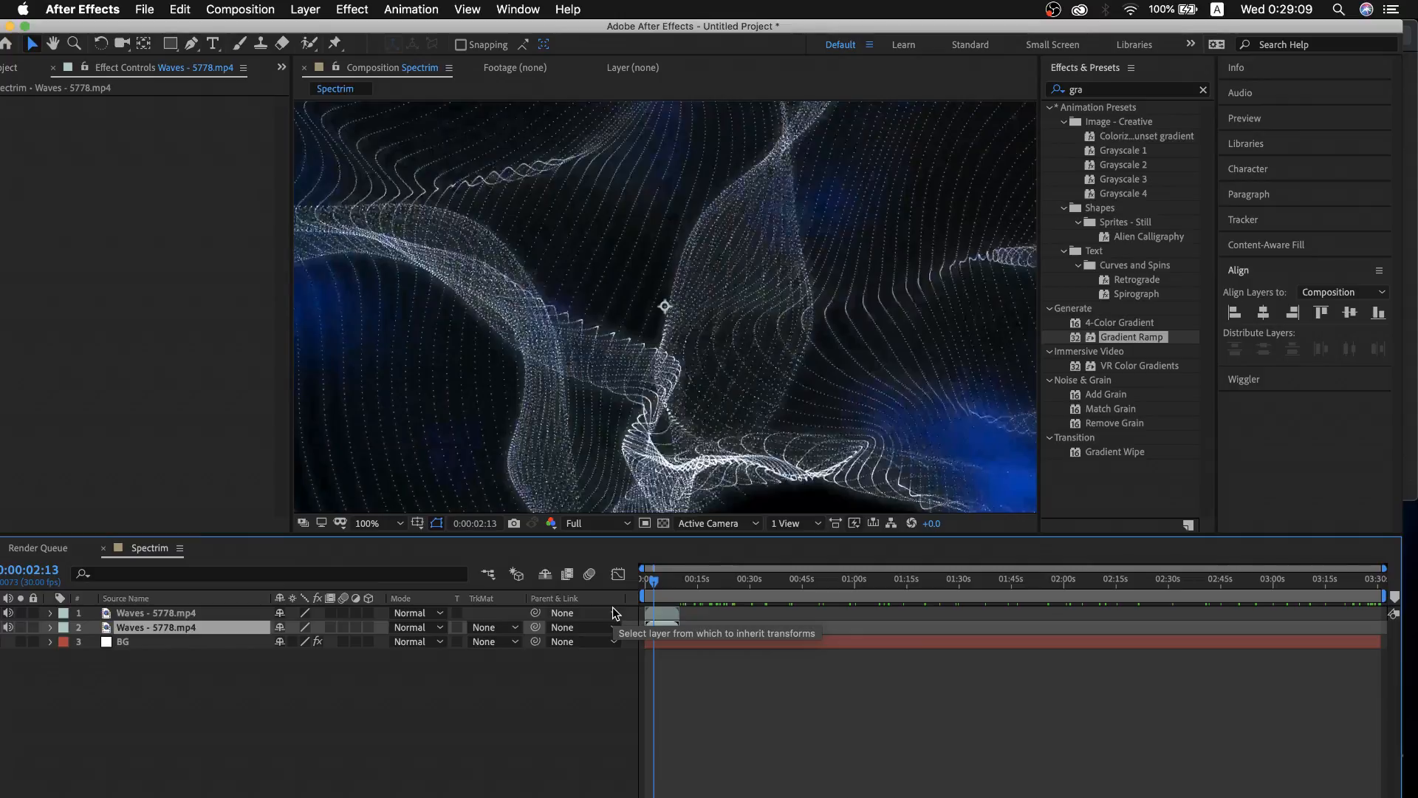
Duplicate the selected Waves - 5778.mp4 layer six more times above the BG layer
key(super+d)
key(super+d)
key(super+d)
key(super+d)
key(super+d)
key(super+d)
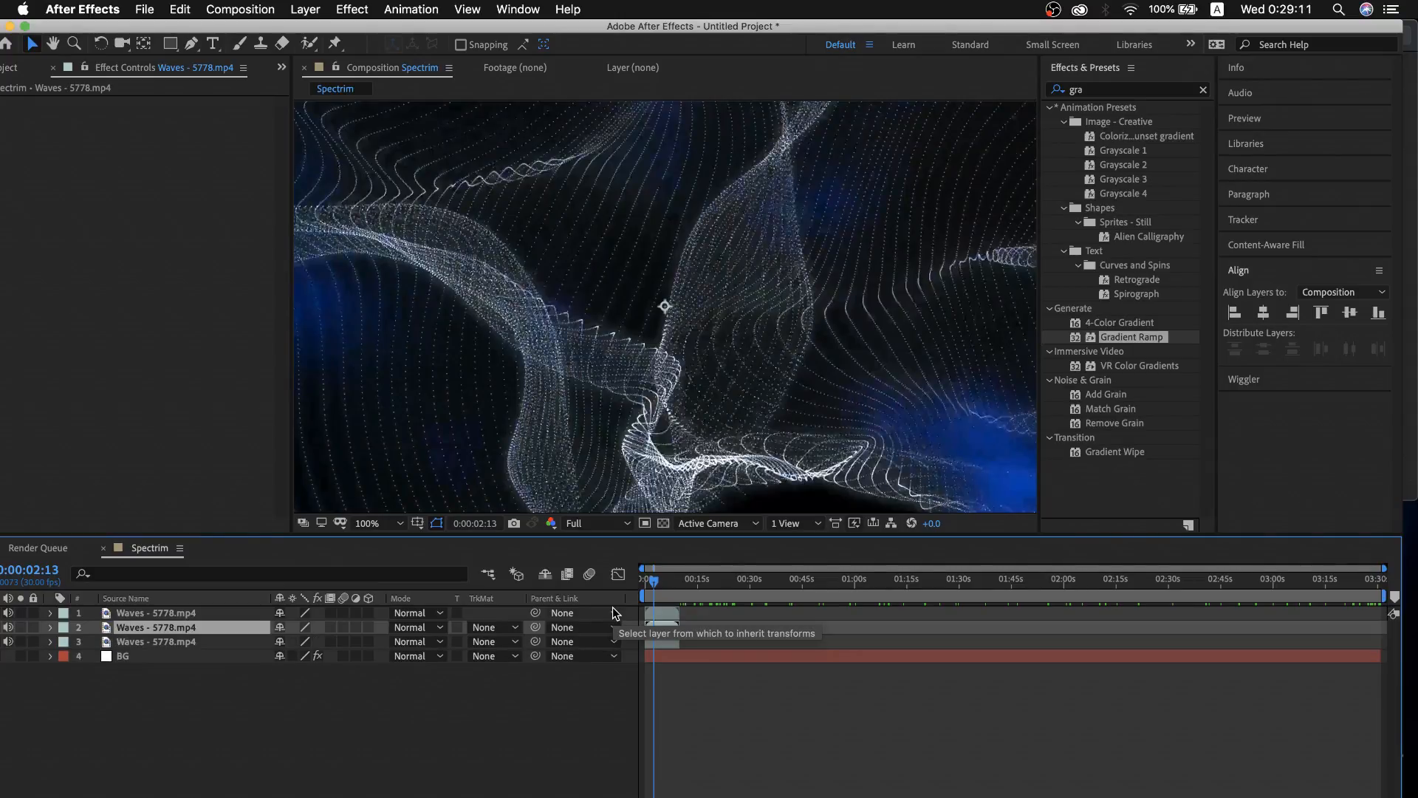
Select all eight Waves - 5778.mp4 layers and line them up end to end with Sequence Layers, without overlap
click(215, 610)
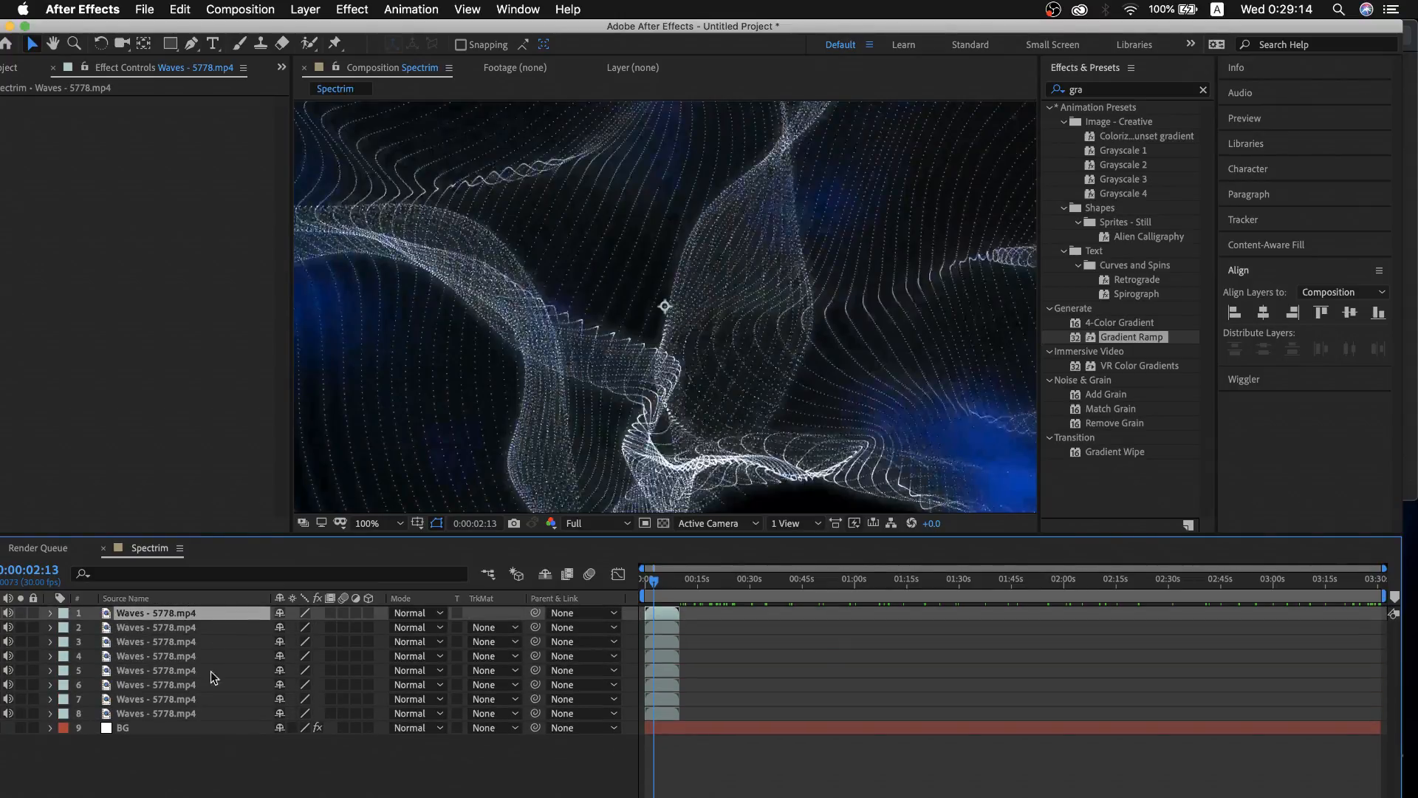
shift+click(198, 713)
click(431, 10)
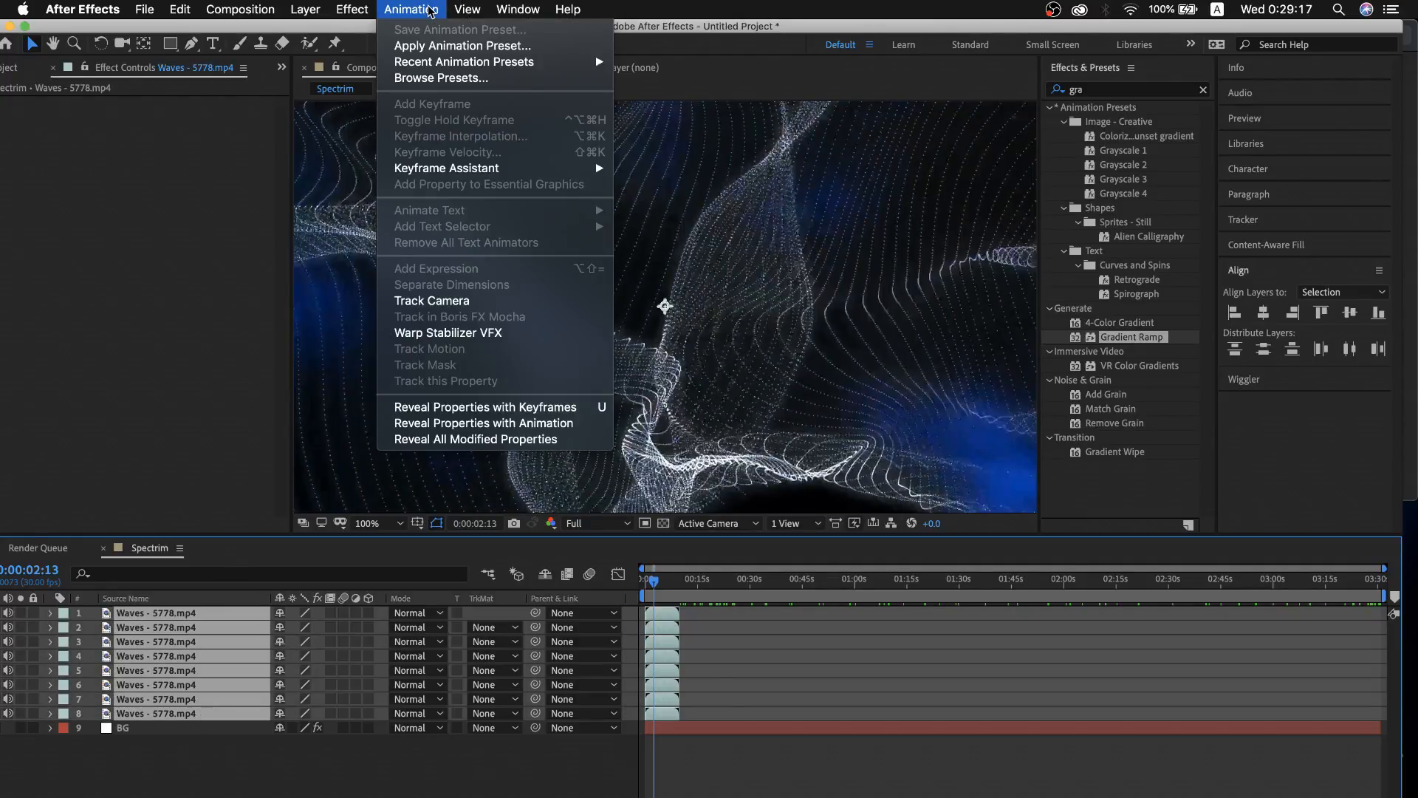
mouse_move(426, 168)
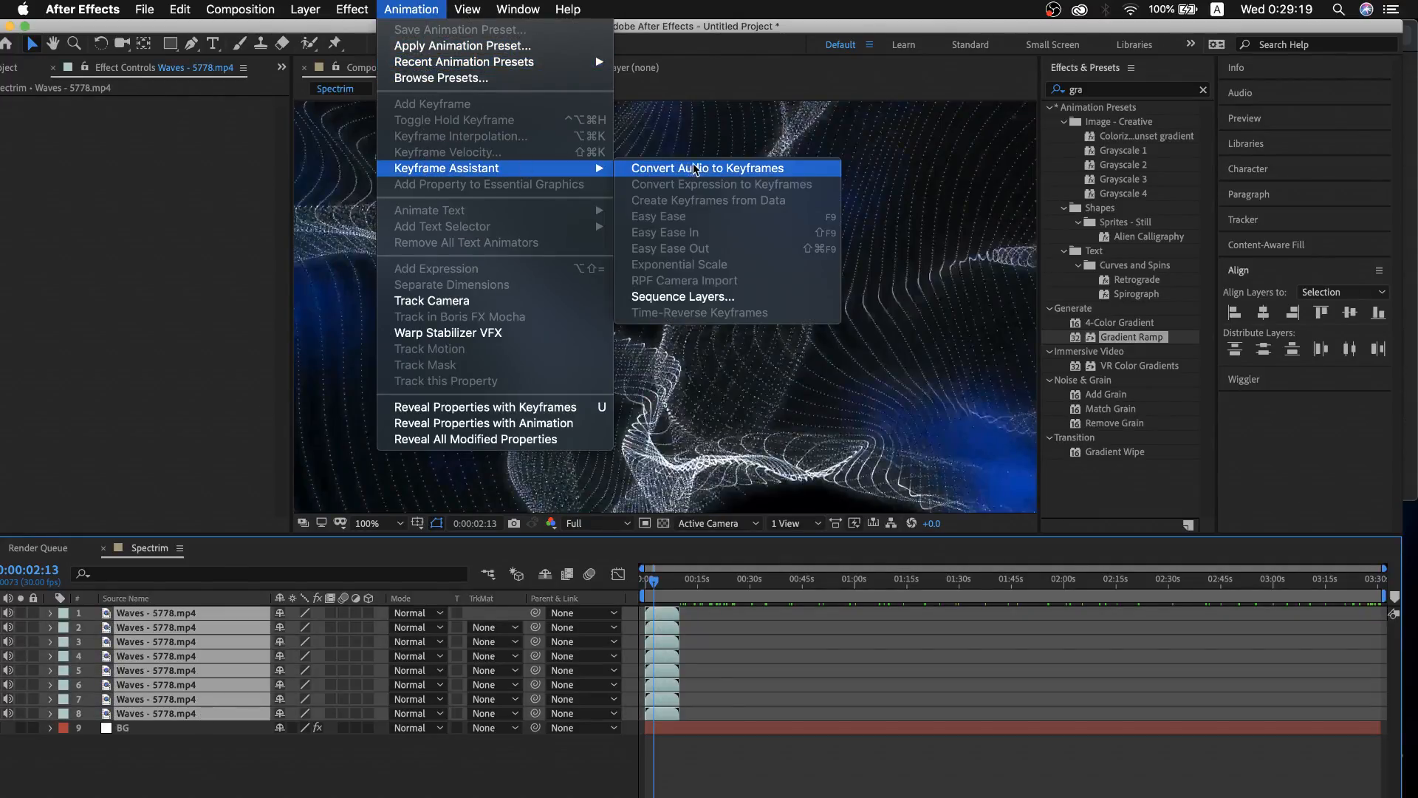
click(699, 297)
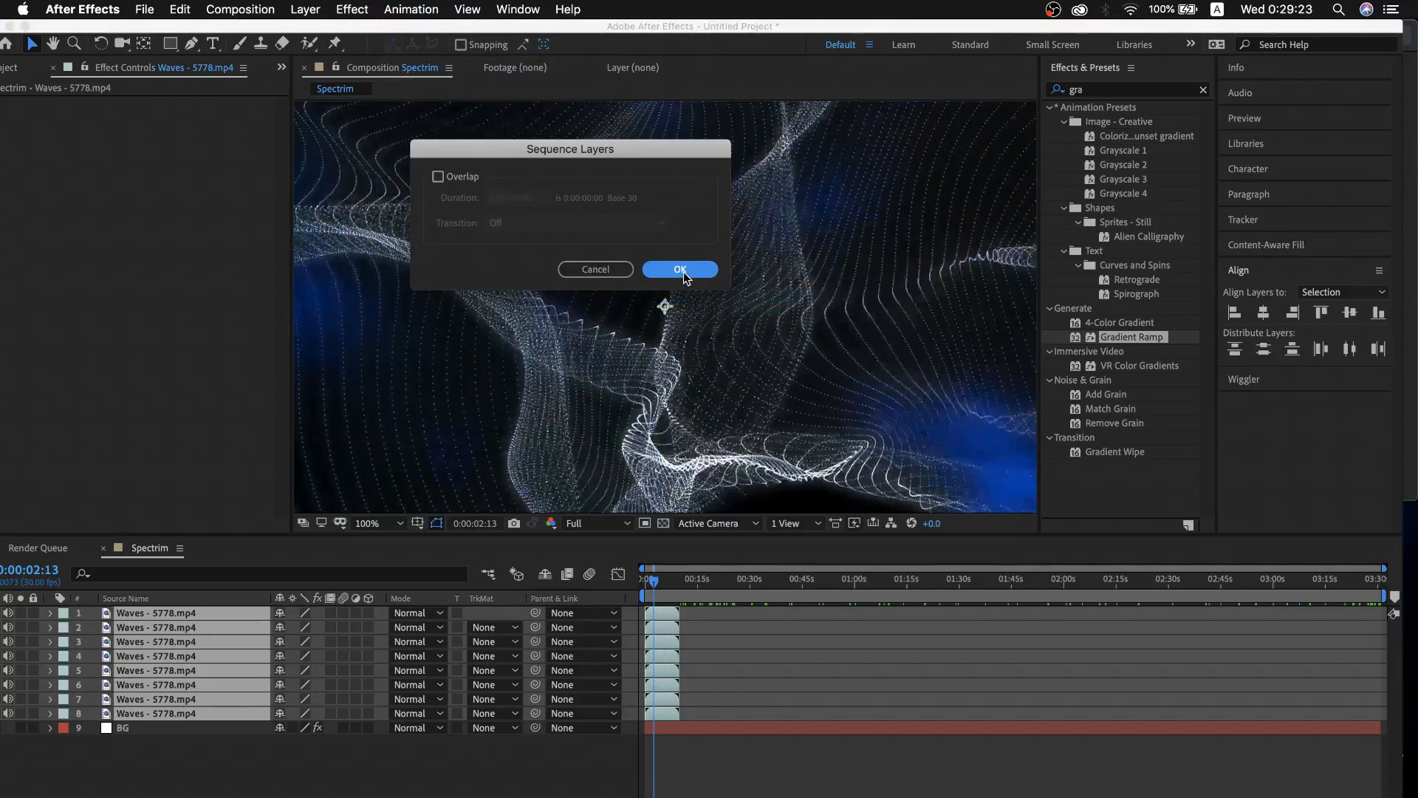
click(684, 270)
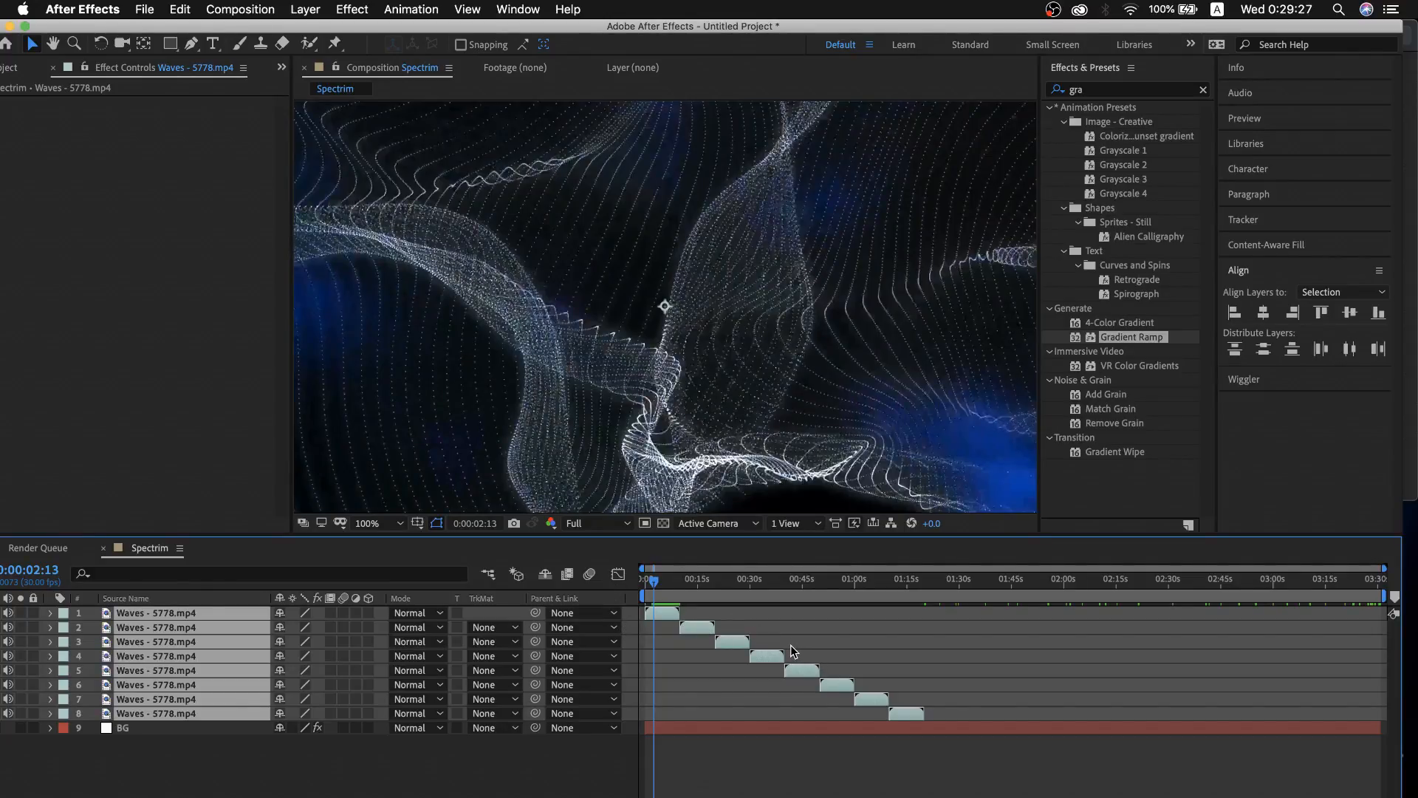
Undo the layer sequencing and every duplication of the Waves - 5778.mp4 layer back to the single original
key(super+z)
key(super+z)
key(super+z)
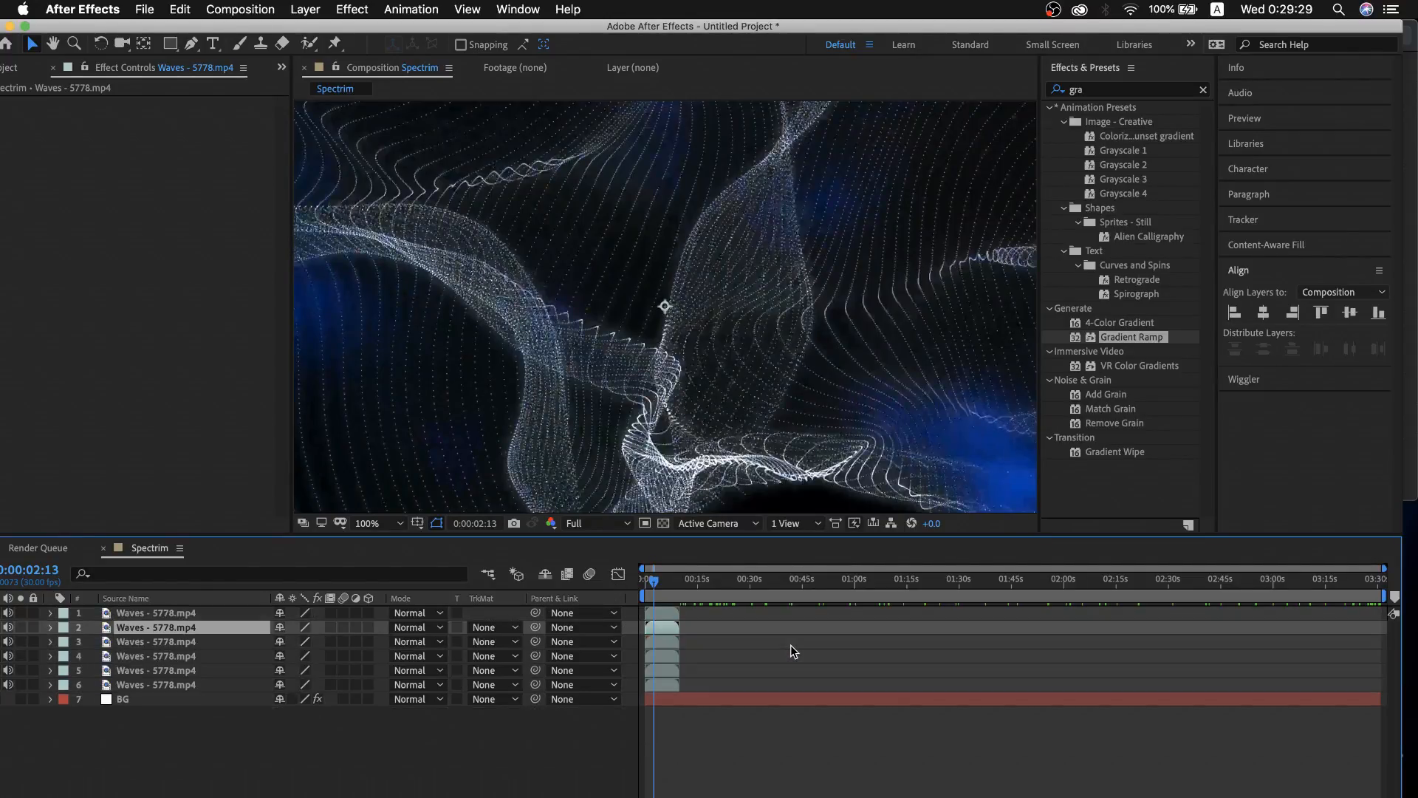
key(super+z)
key(super+z)
key(super+z)
key(super+z)
key(super+z)
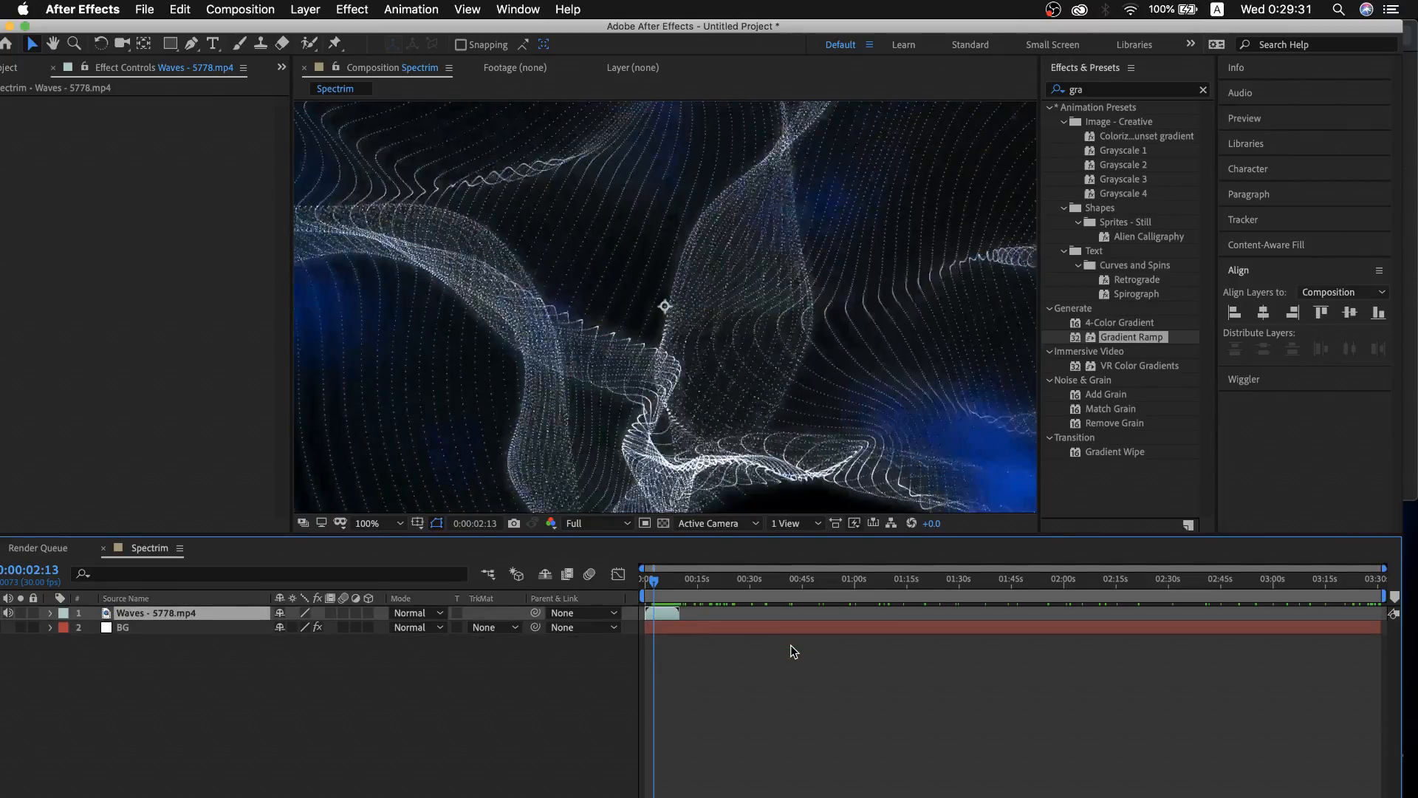
Enable time remapping on the Waves - 5778.mp4 layer
right_click(202, 610)
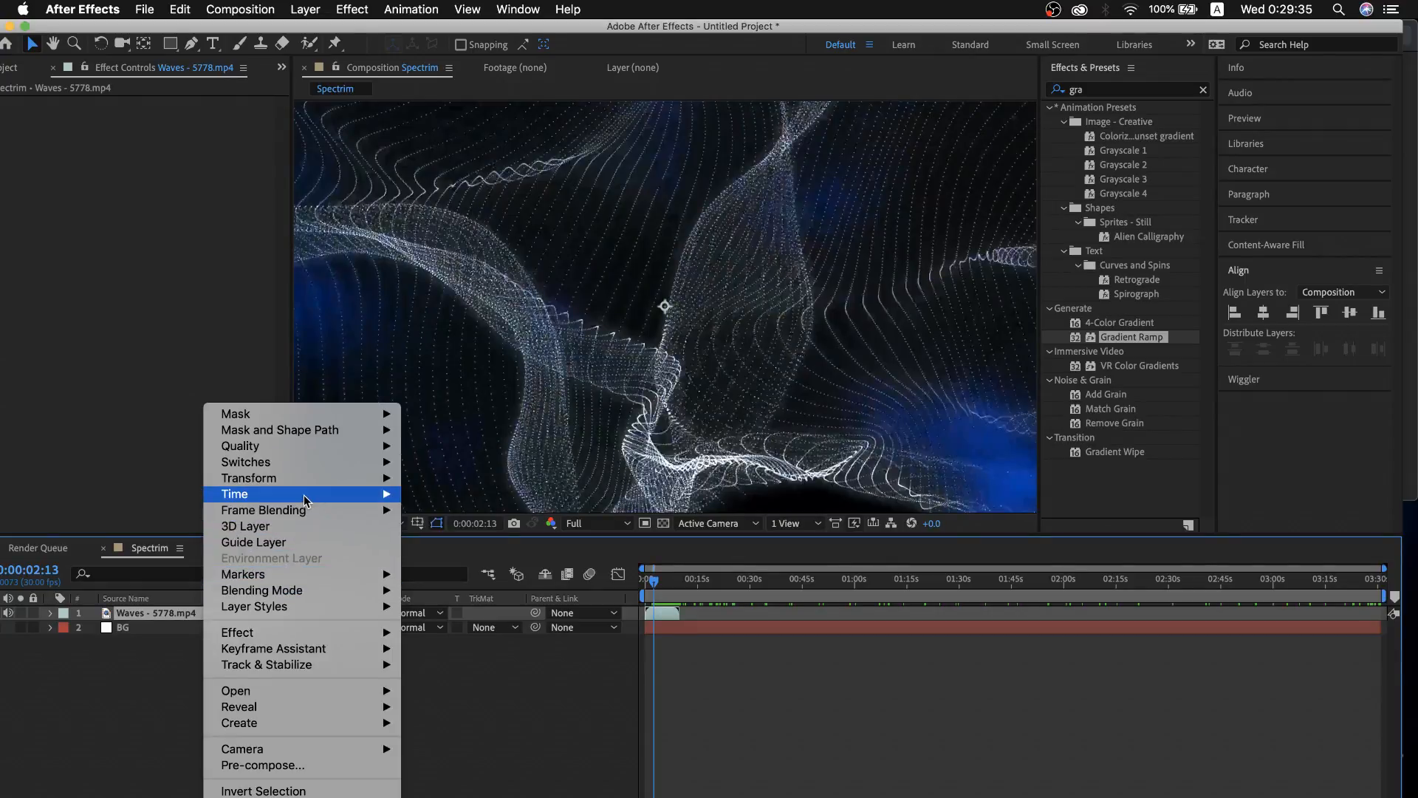
mouse_move(305, 501)
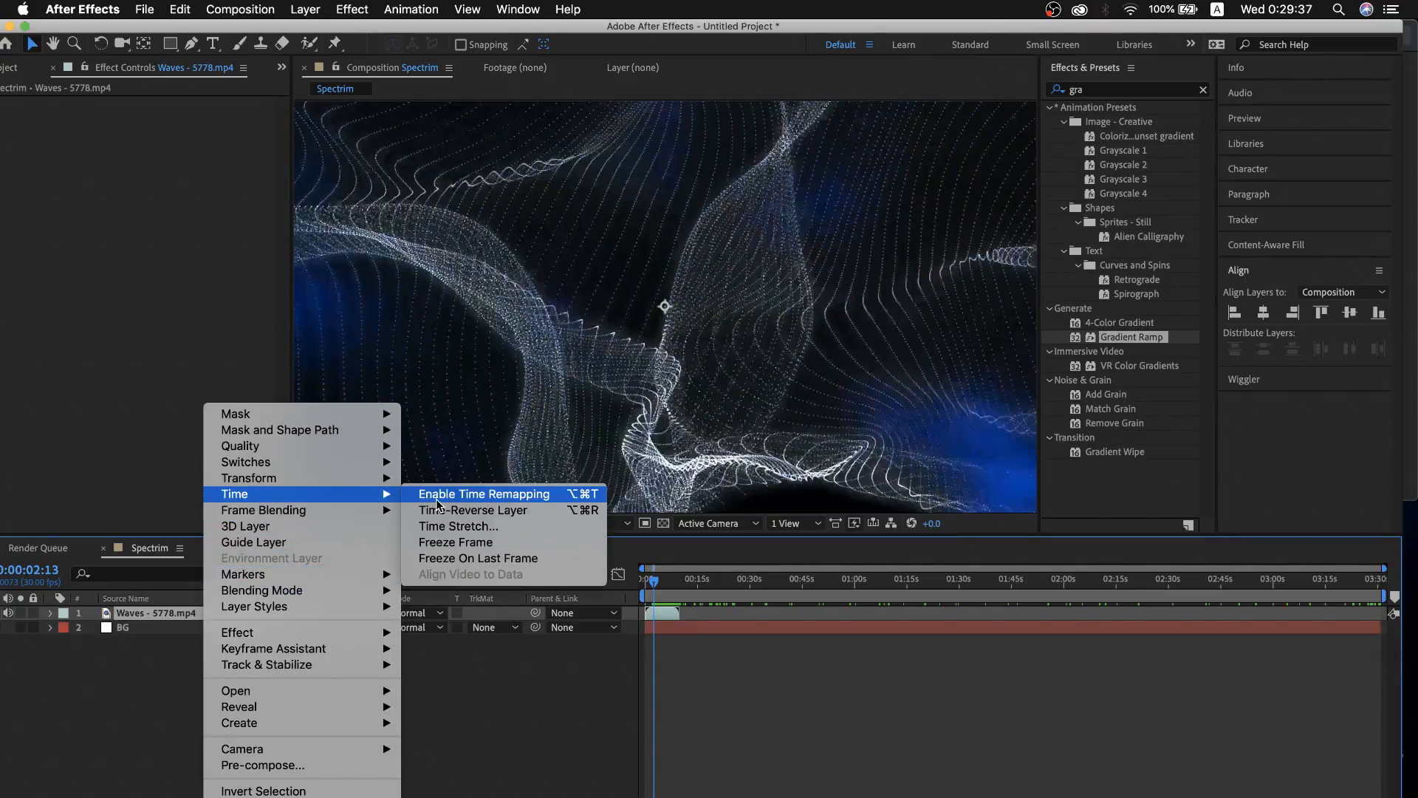
click(197, 627)
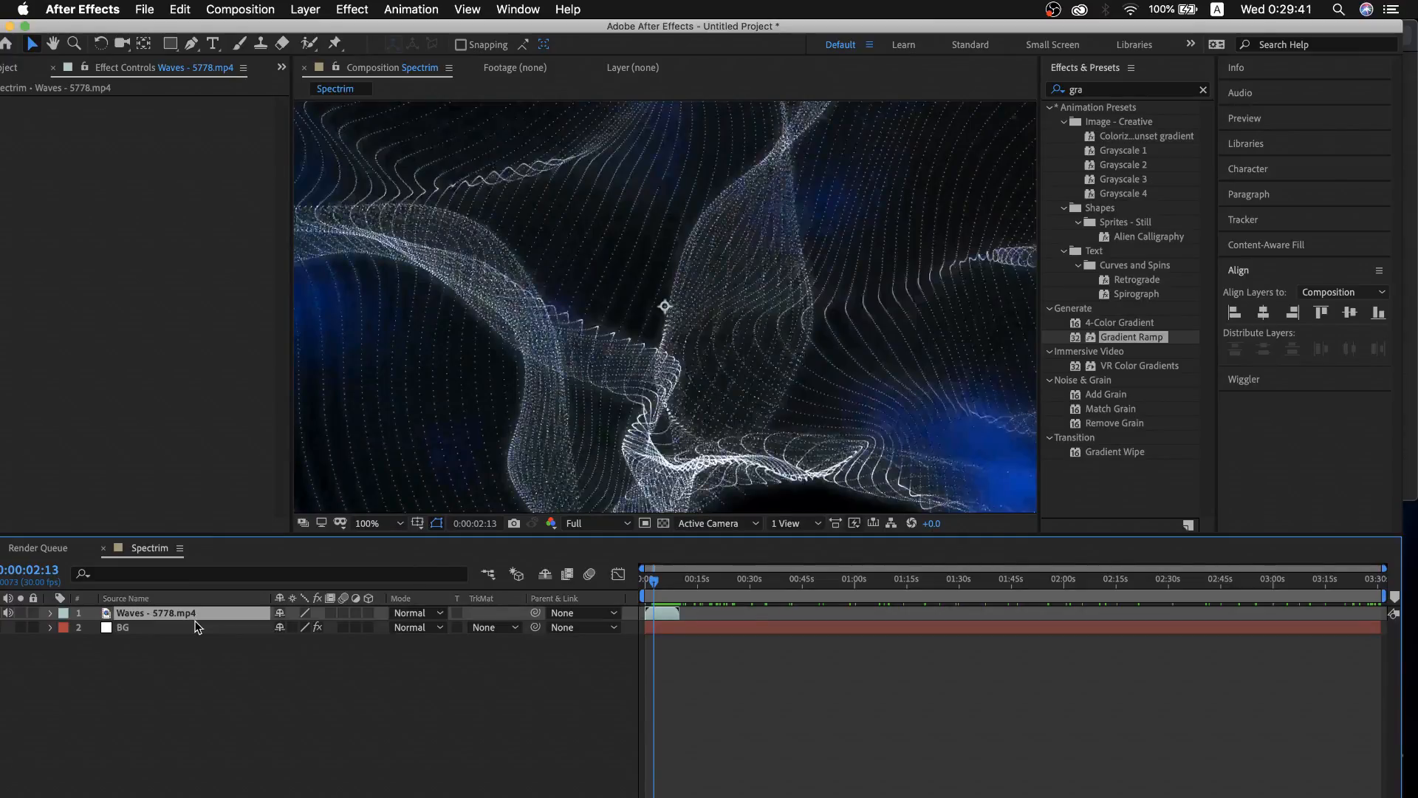
key(super+alt+t)
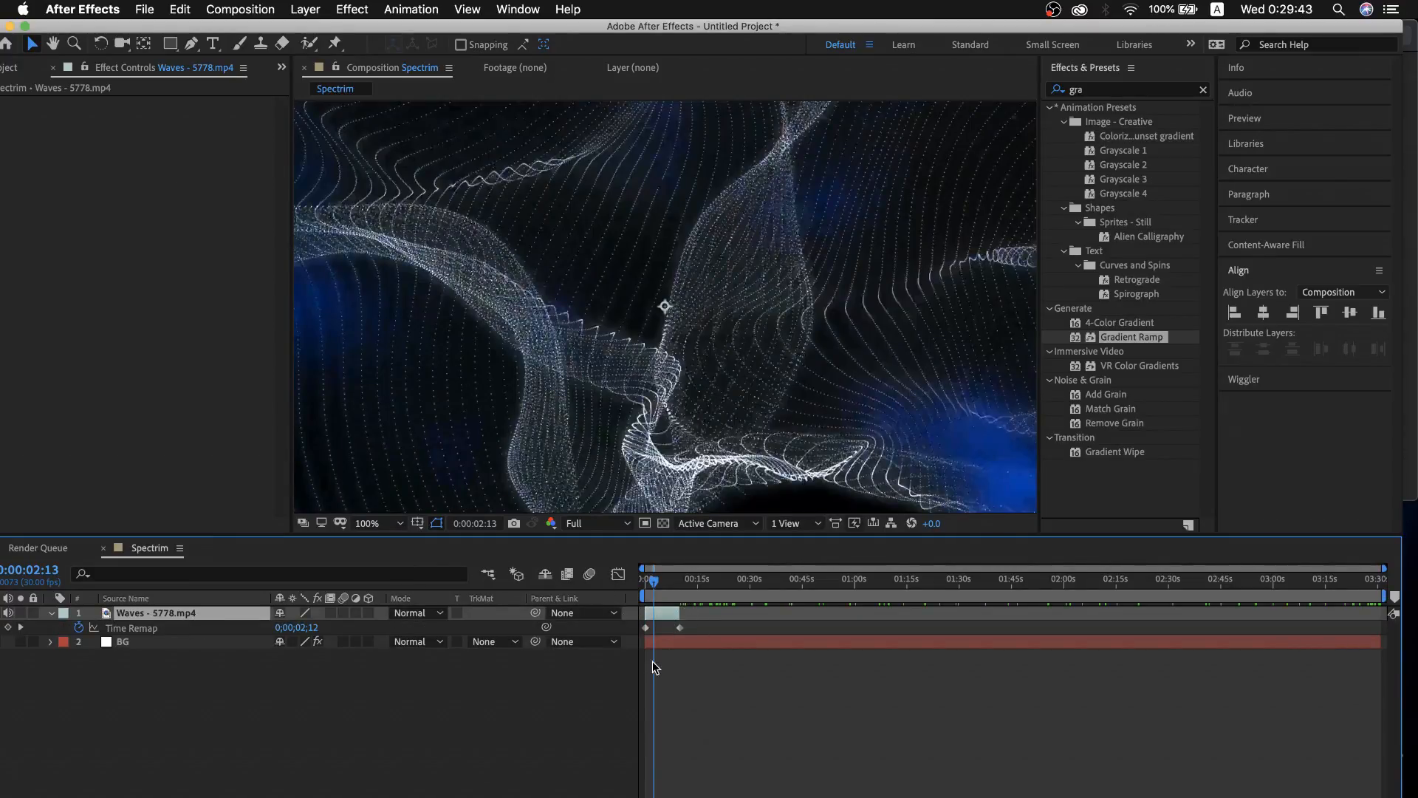
Try extending the Waves - 5778.mp4 layer's end to just before 30 seconds, scrub past its last keyframe, and undo the extension
key(equal)
key(equal)
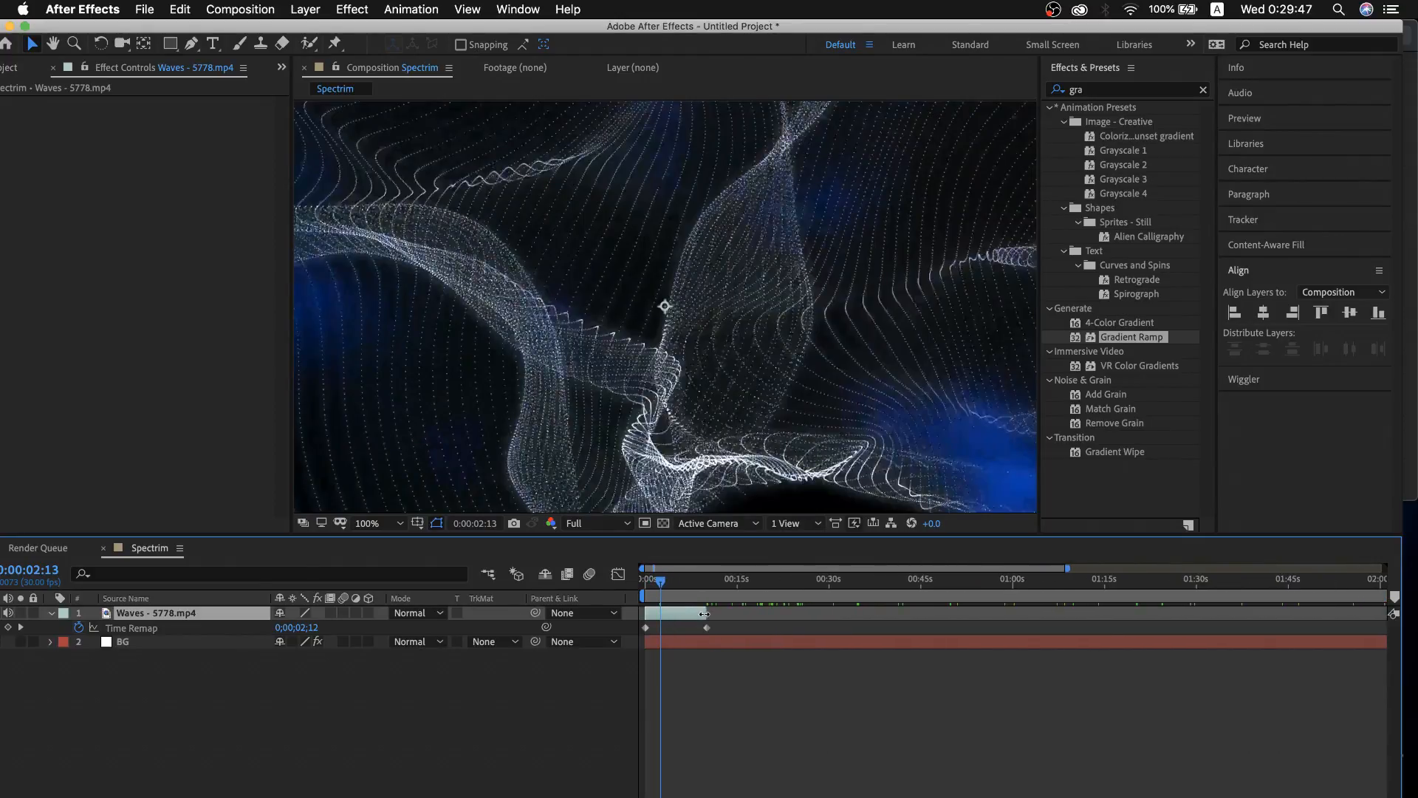
drag(705, 614, 821, 619)
drag(664, 585, 795, 588)
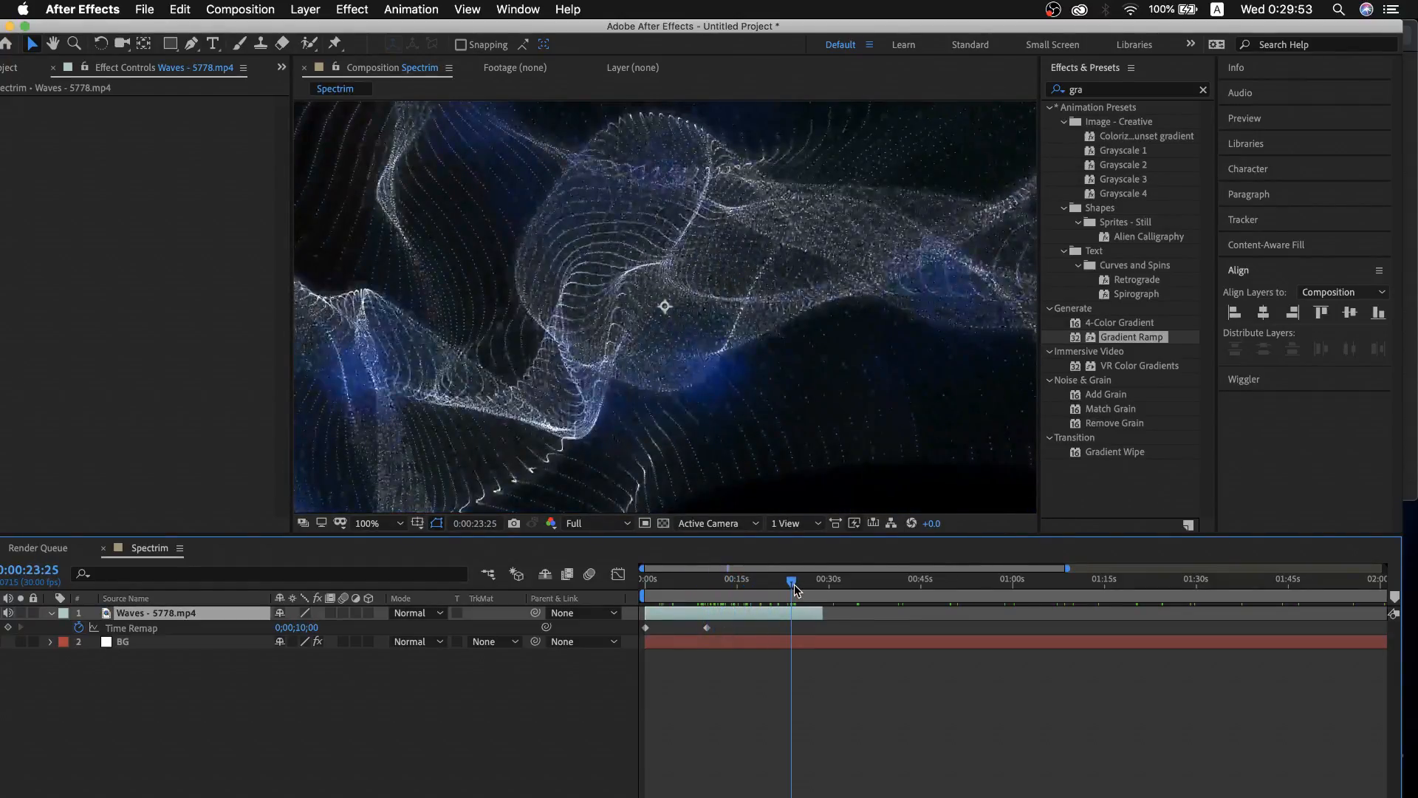
key(super+z)
drag(652, 593, 694, 590)
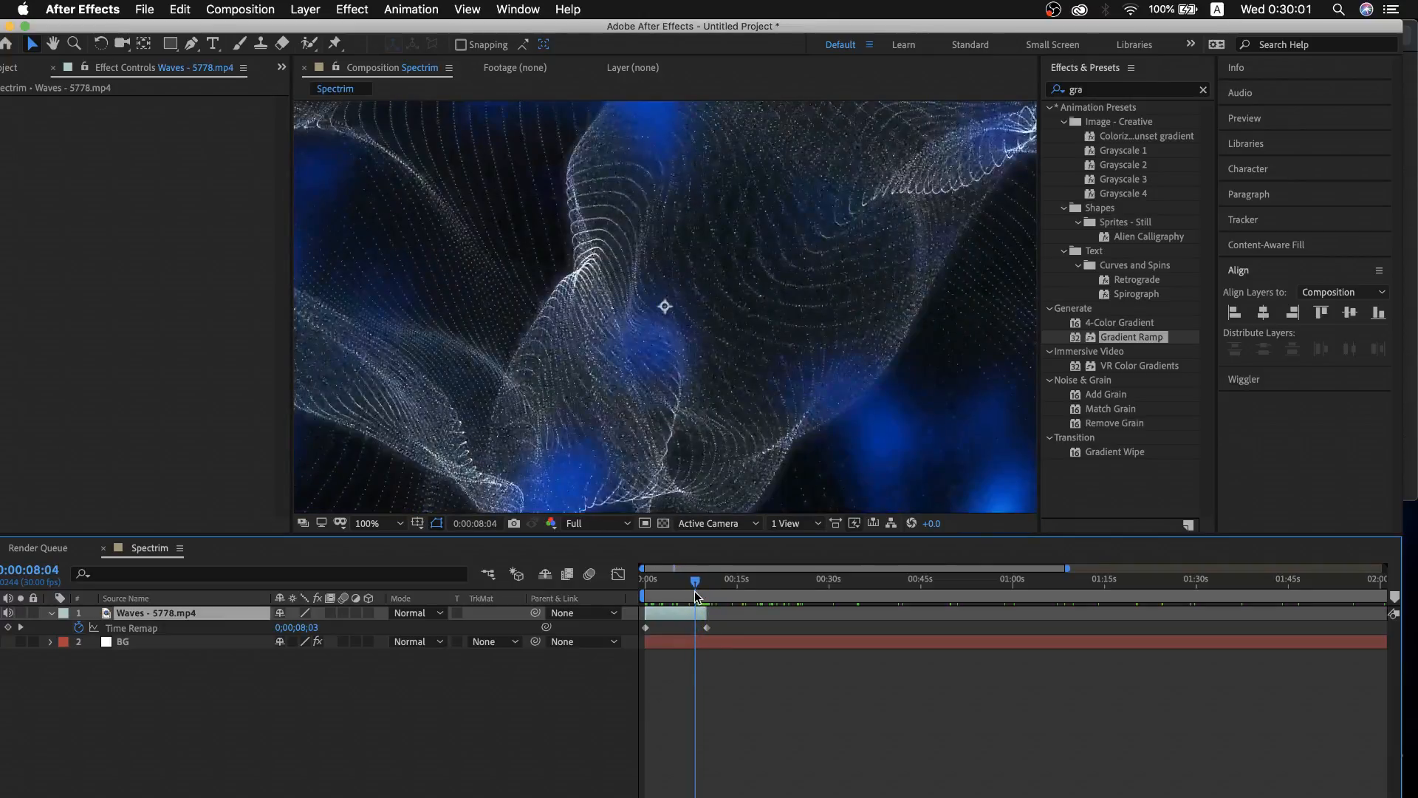
Add the predefined expression loopOut(type = "cycle", numKeyframes = 0) to the Waves - 5778.mp4 layer's Time Remap property
alt+click(79, 627)
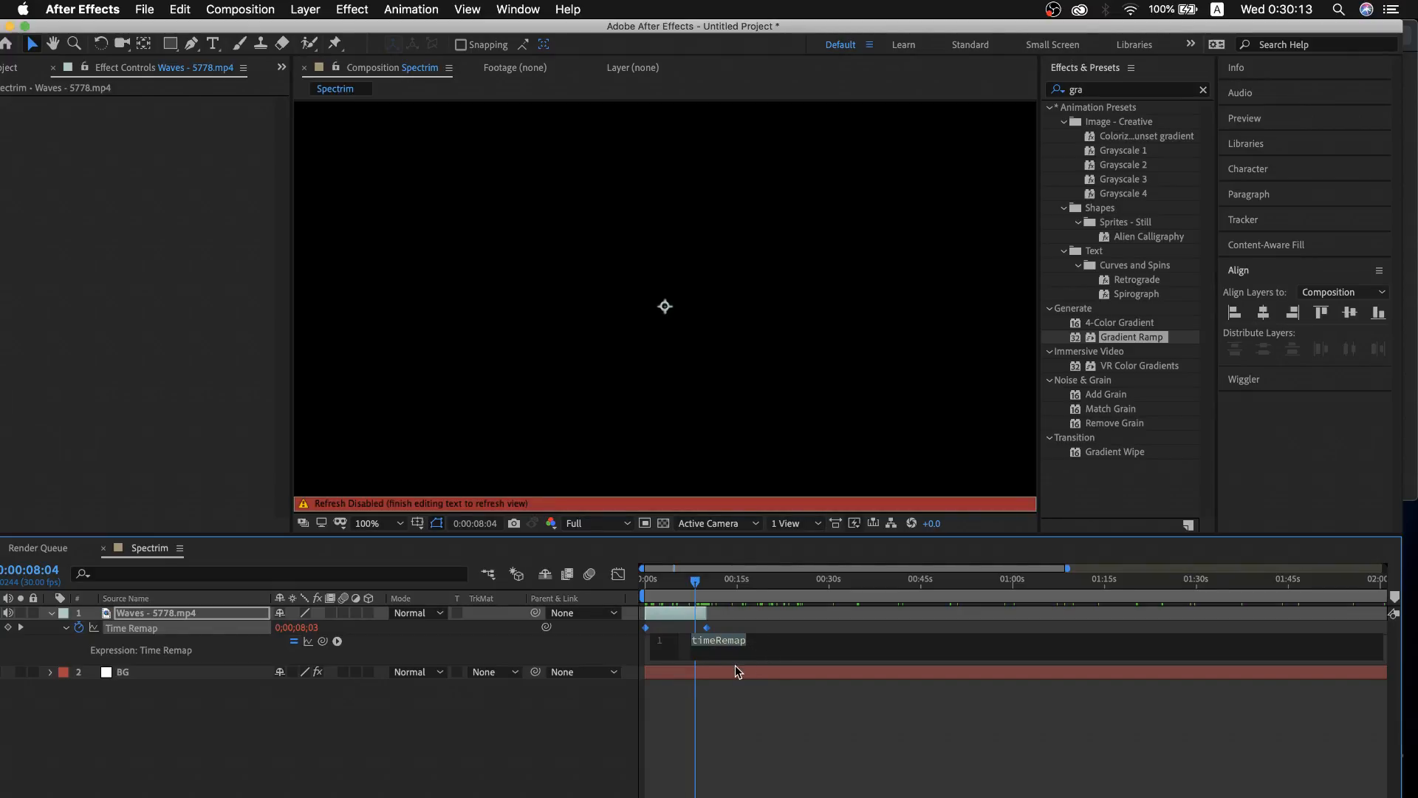
click(338, 642)
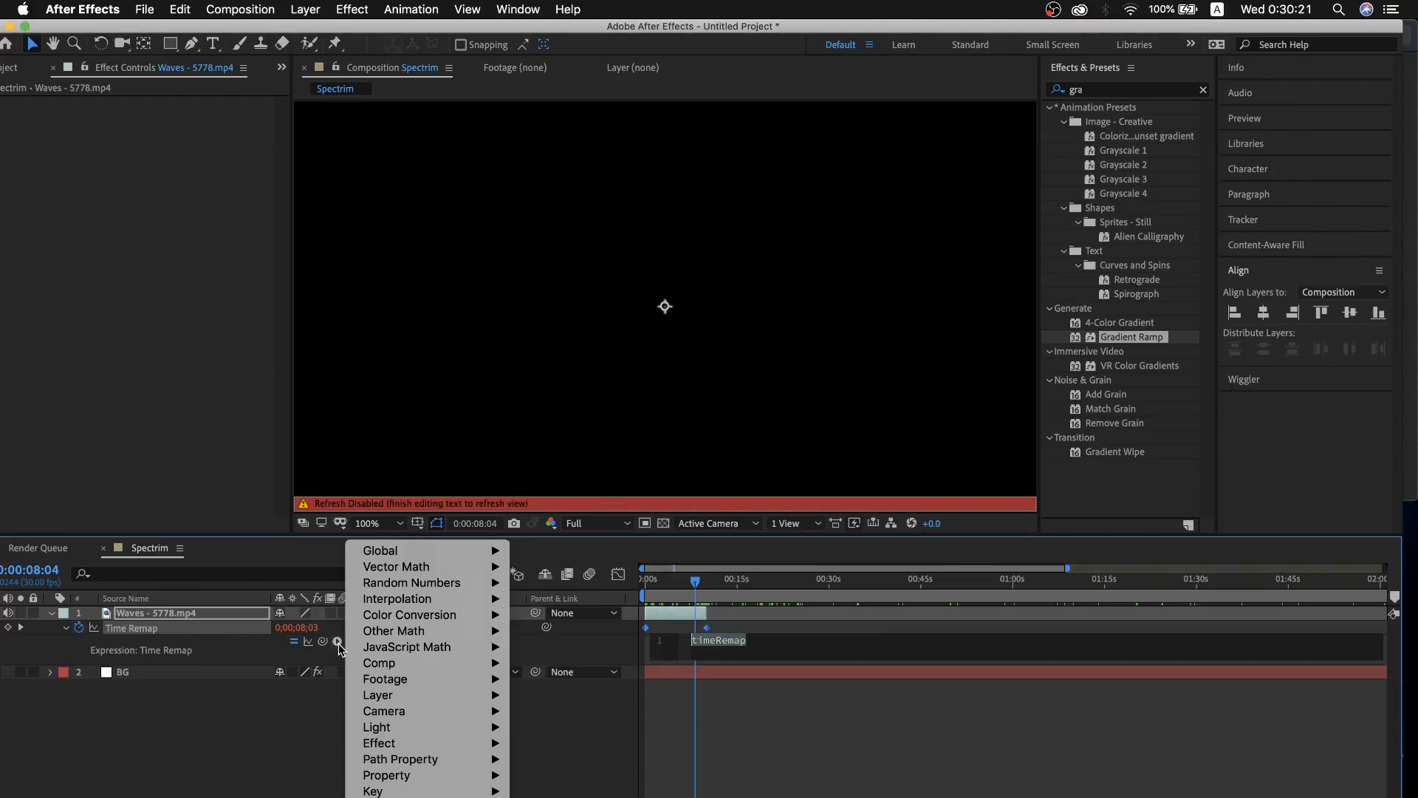
mouse_move(384, 776)
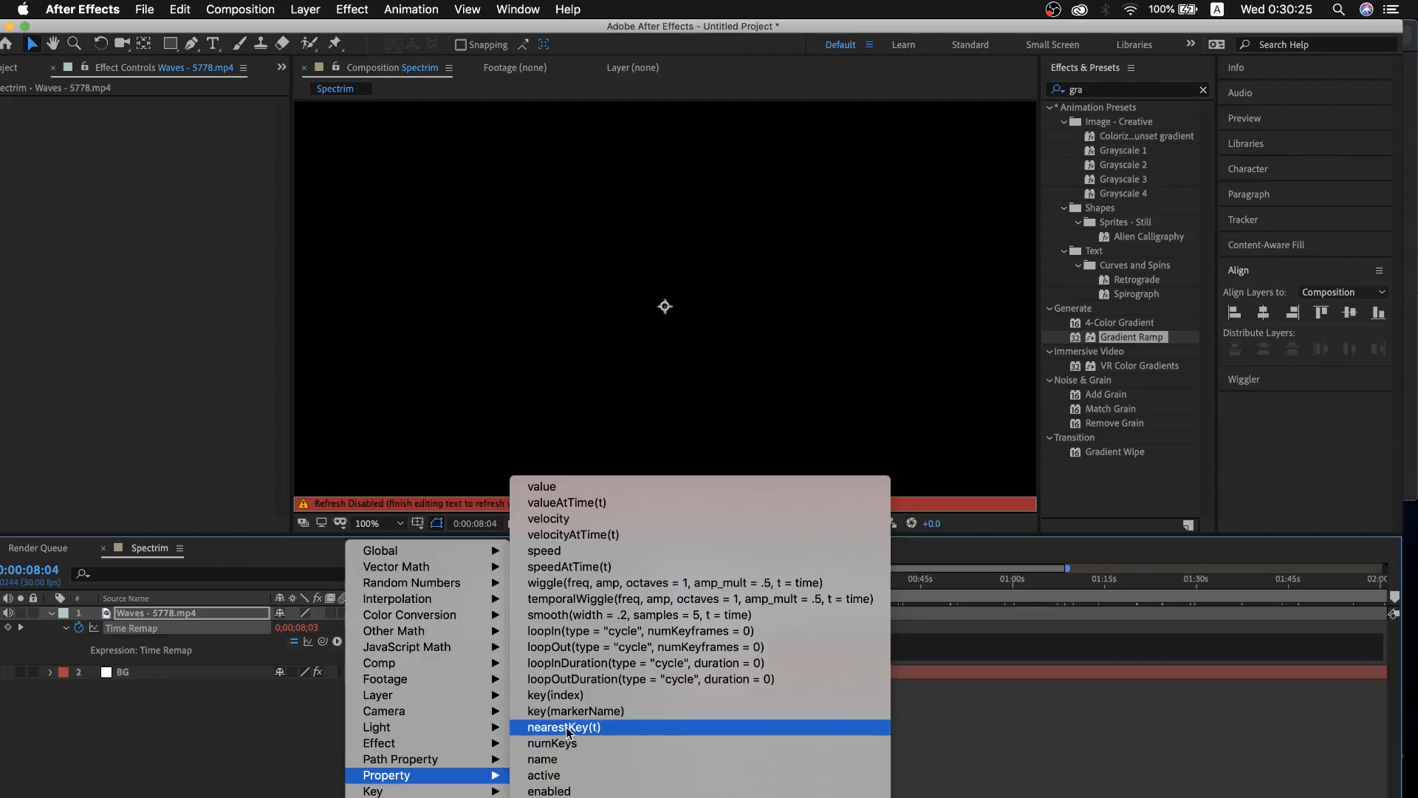
click(695, 647)
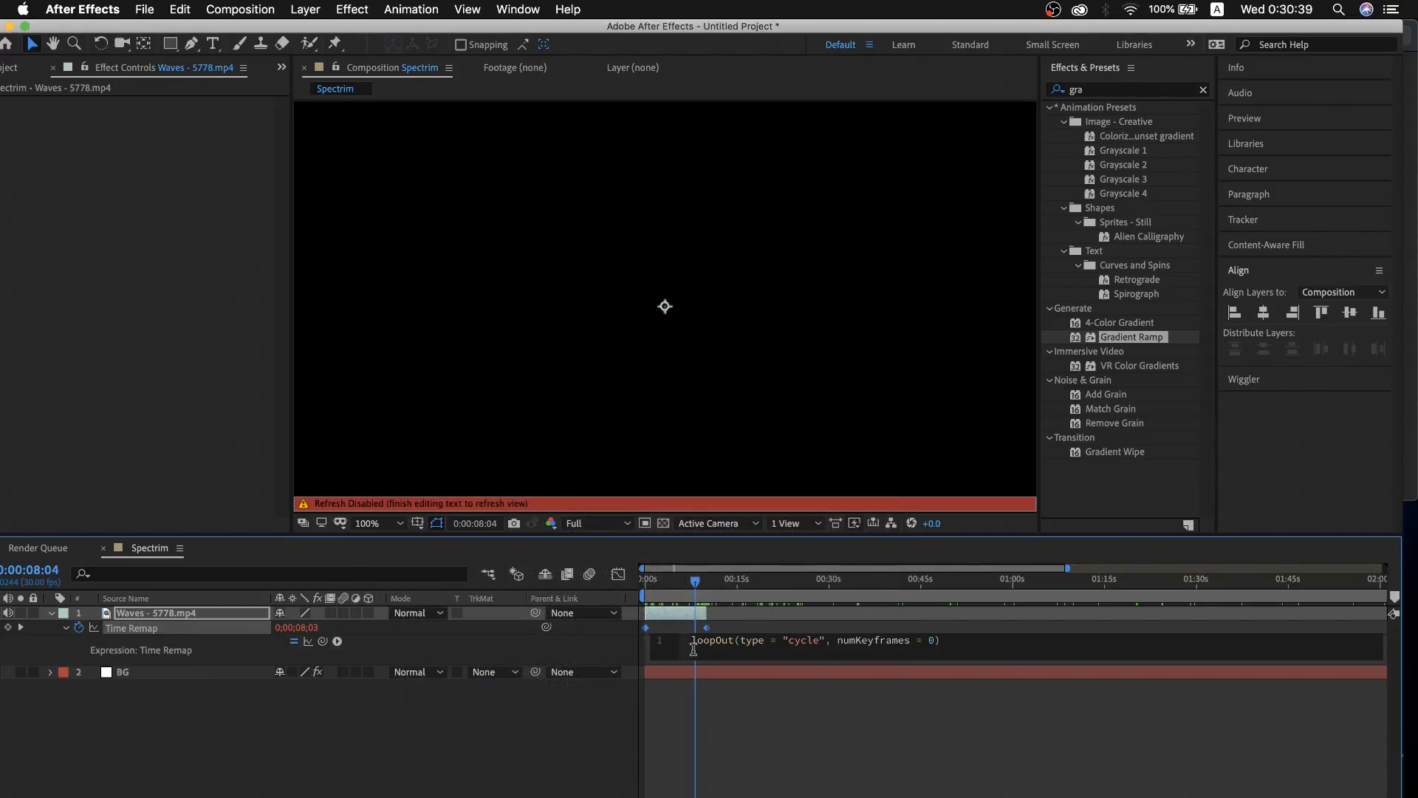
Extend the Waves - 5778.mp4 layer's out point to the end of the composition
drag(705, 591, 1367, 633)
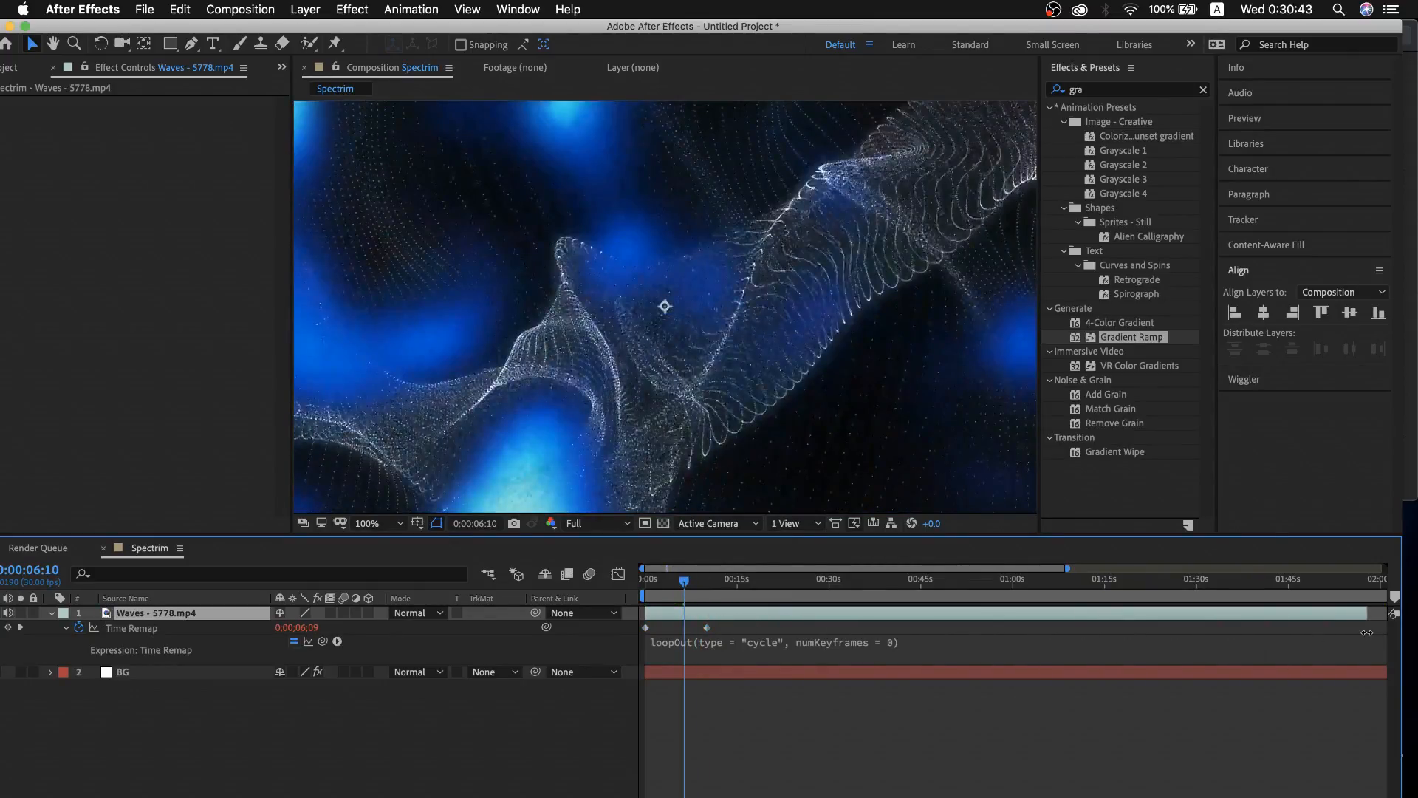
key(minus)
drag(1055, 615, 1393, 611)
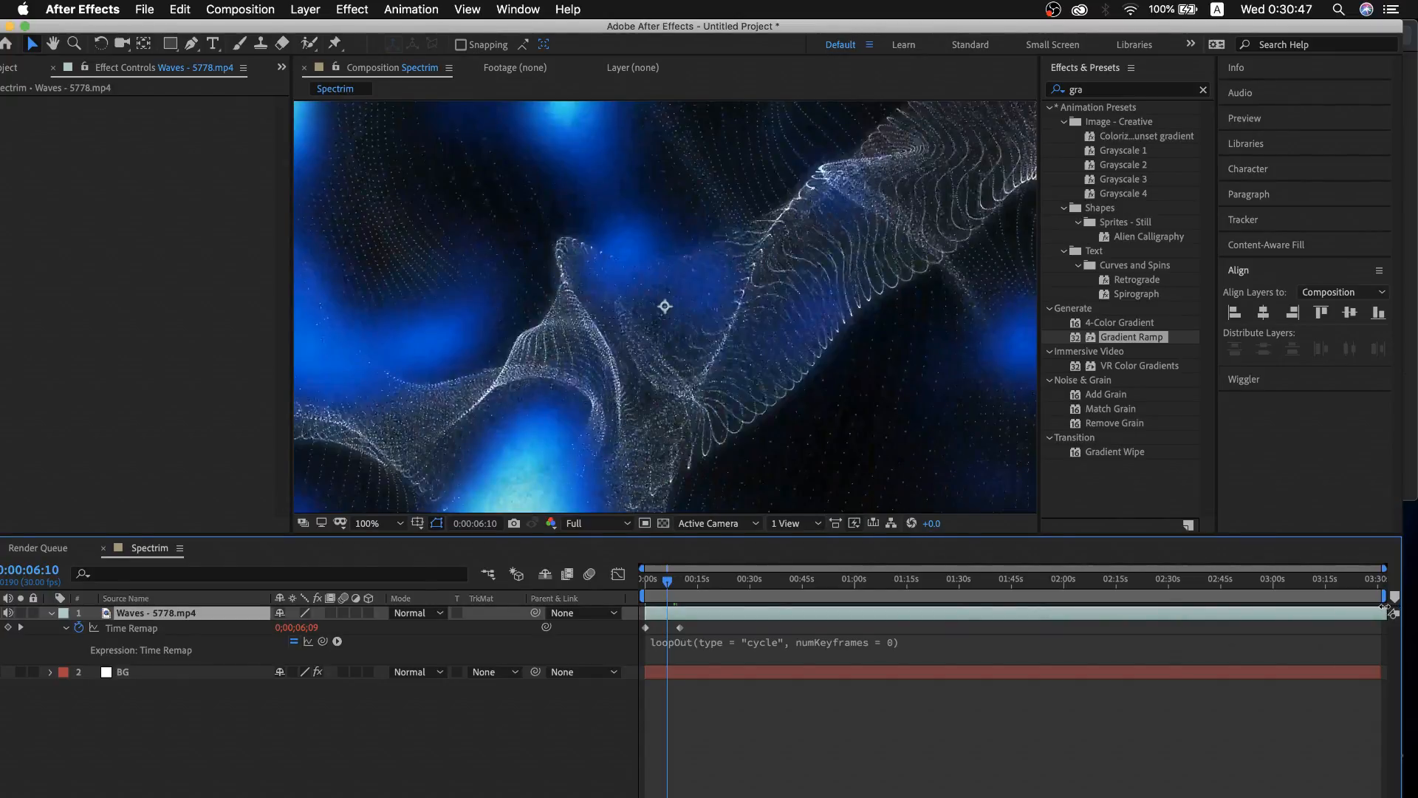
Play the composition from about 6 seconds to check the looping waves, deselect the layer, and scrub back to about 24 seconds
drag(667, 584, 669, 584)
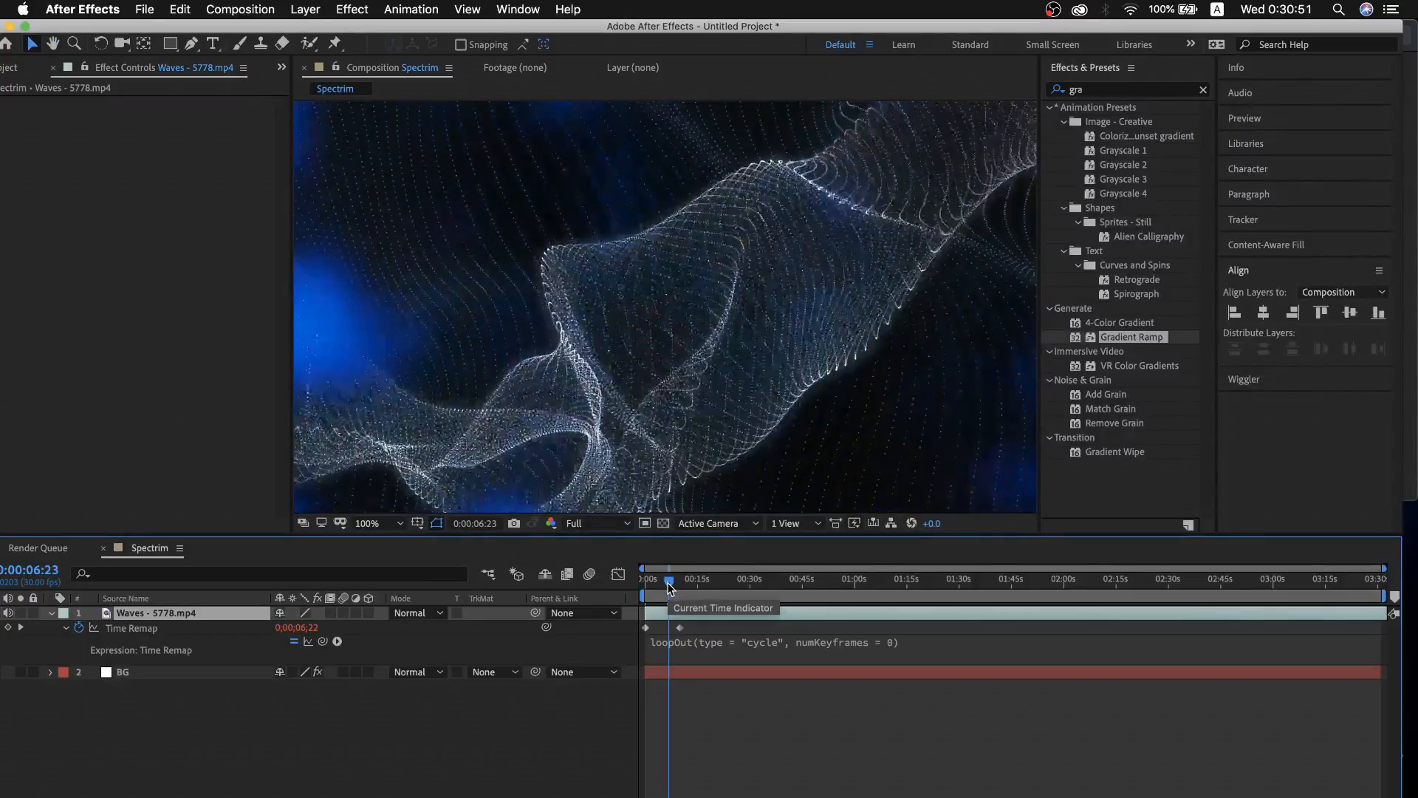
key(space)
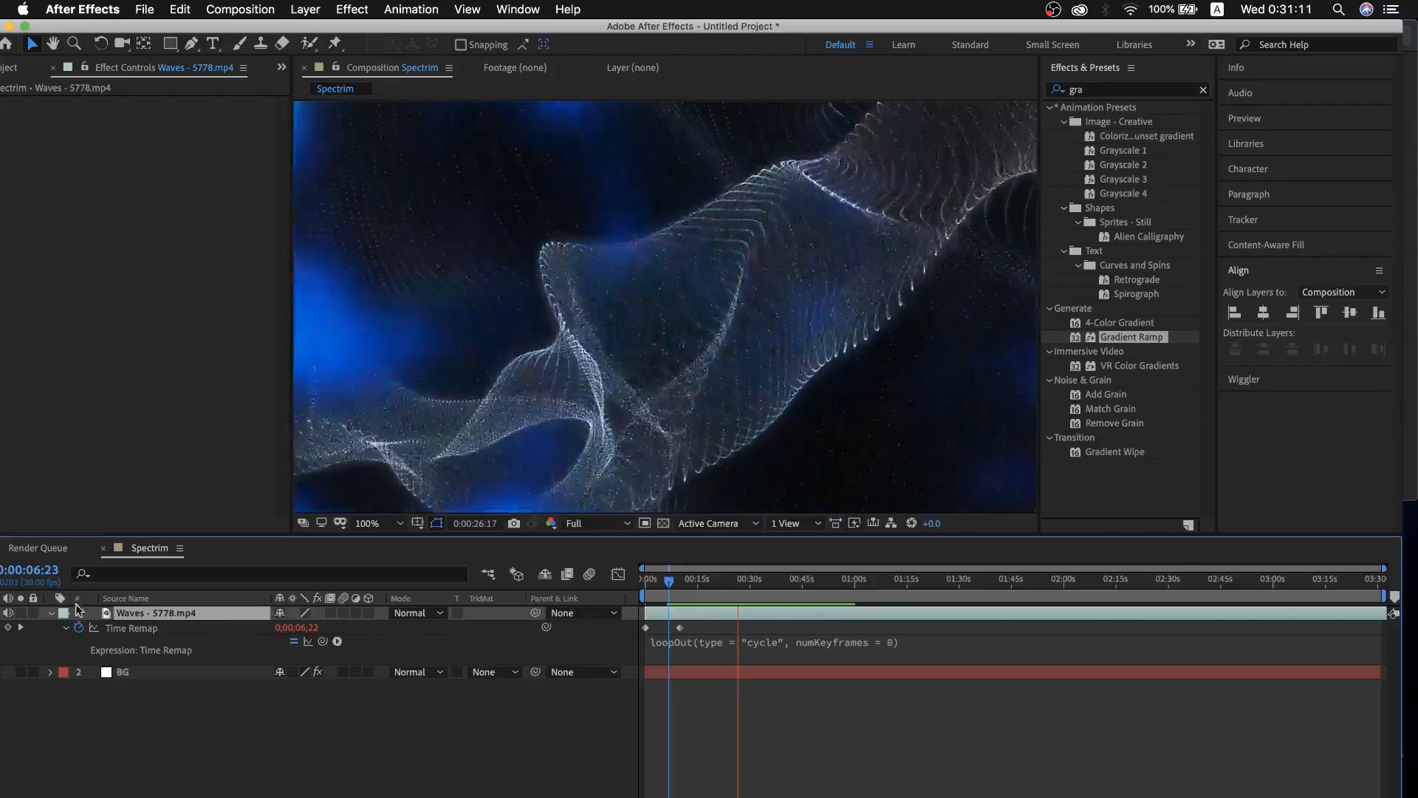
key(F2)
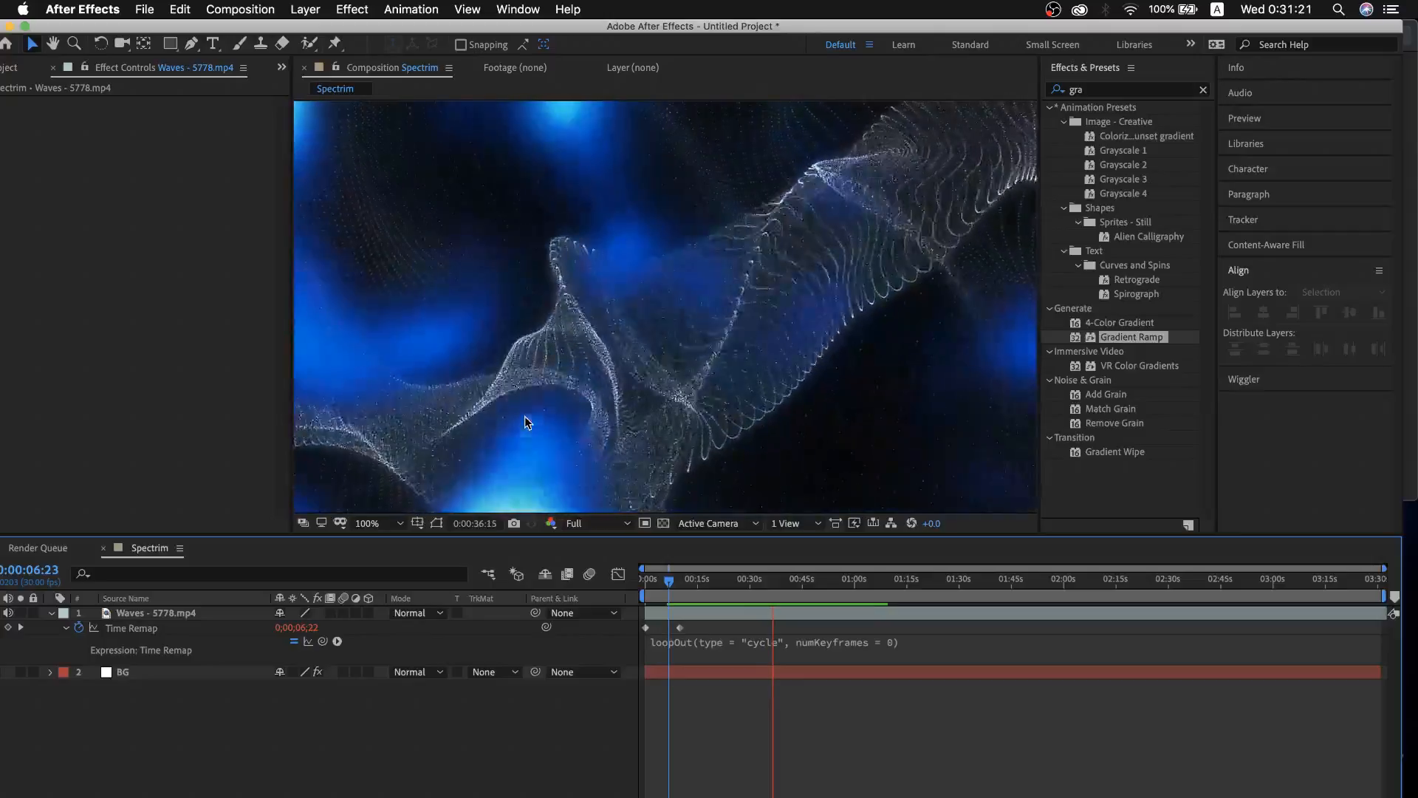
key(space)
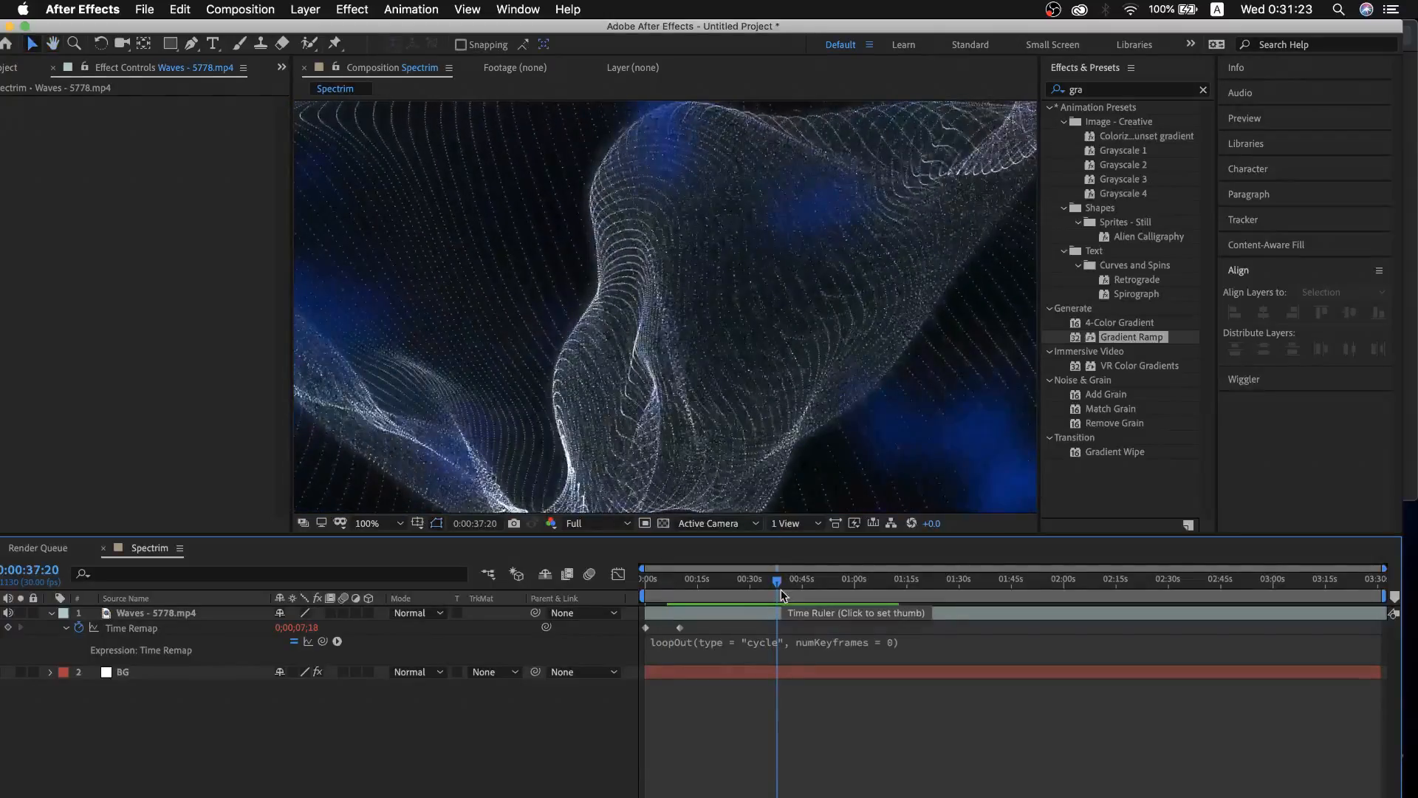
drag(773, 584, 729, 579)
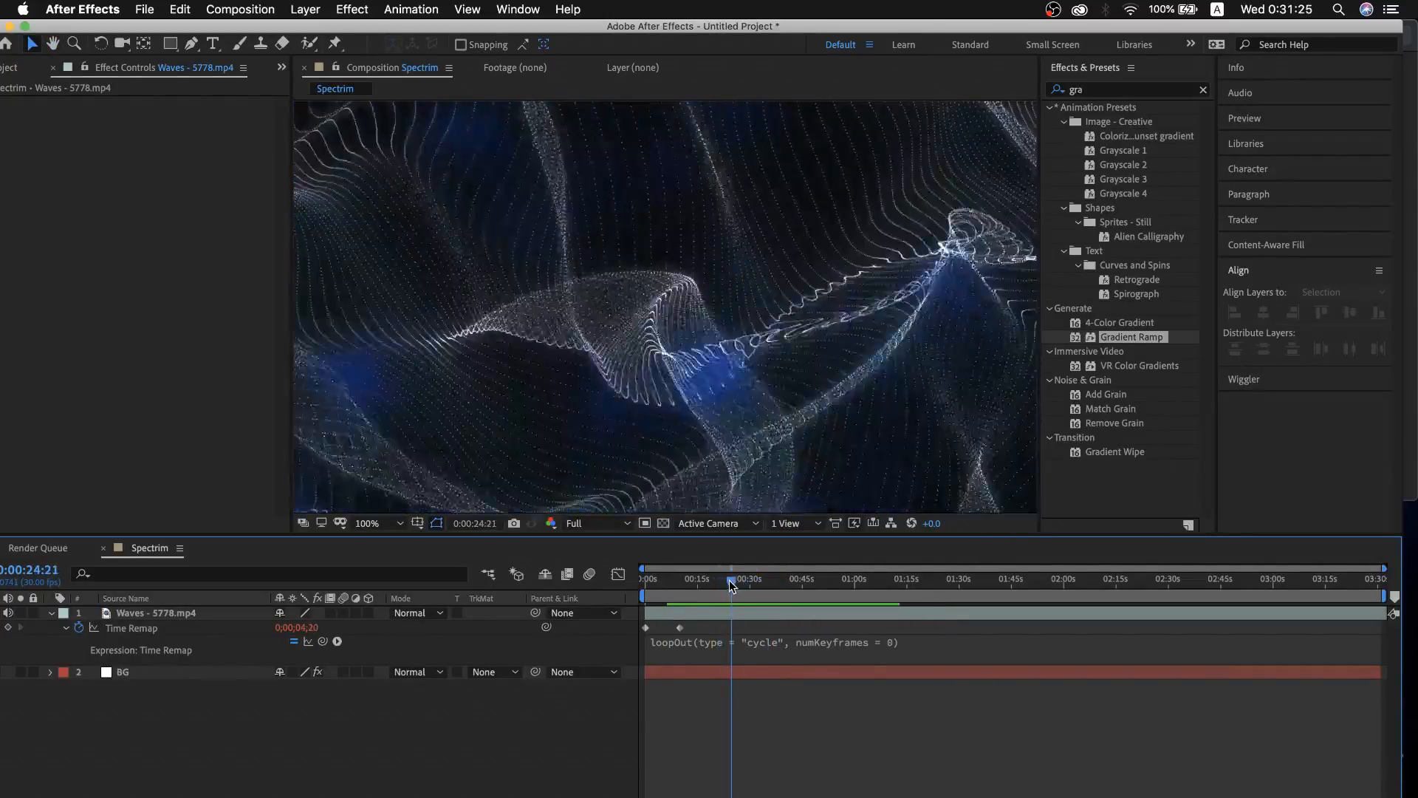
Collapse the Waves - 5778.mp4 layer's properties and set its blending mode to Screen
click(52, 613)
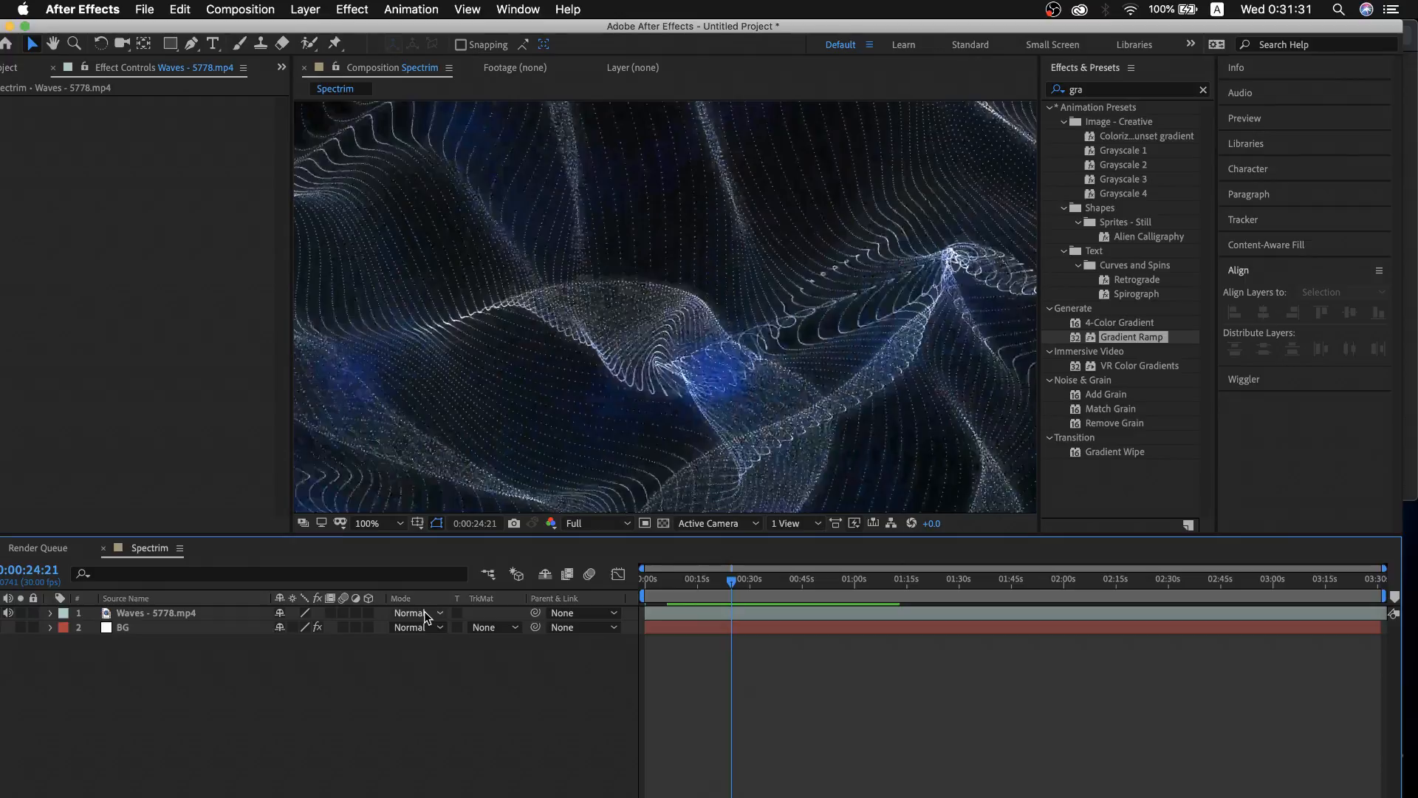
right_click(388, 599)
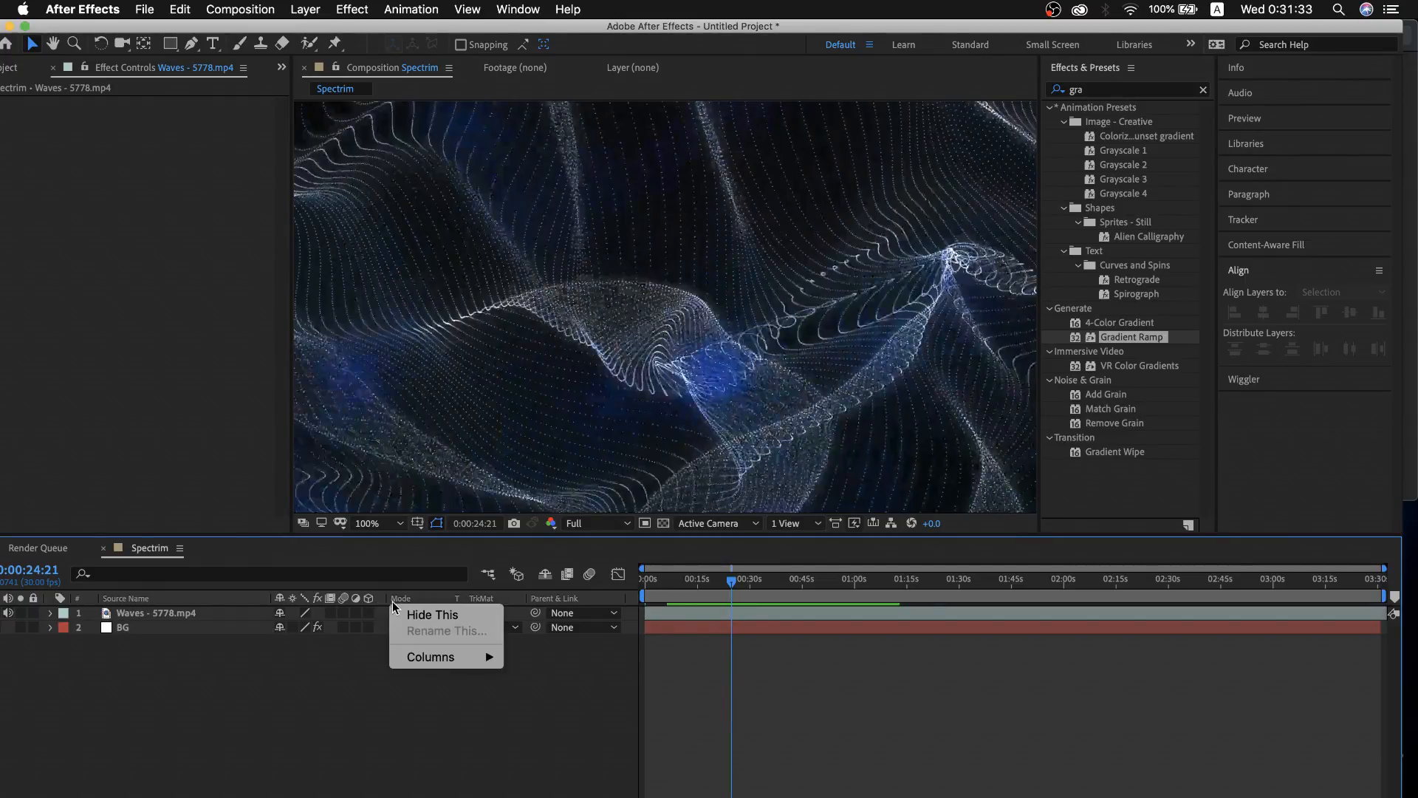
mouse_move(432, 655)
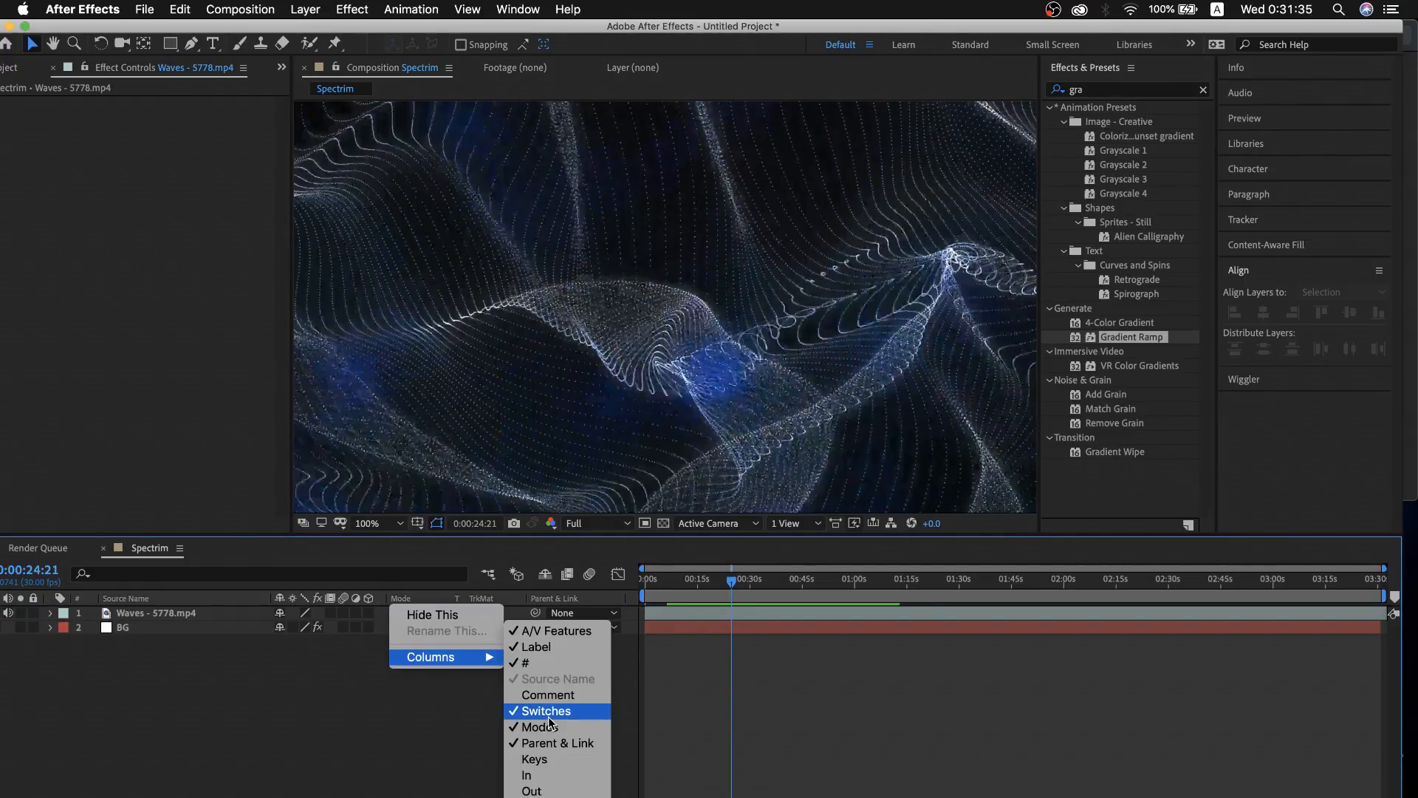
click(399, 725)
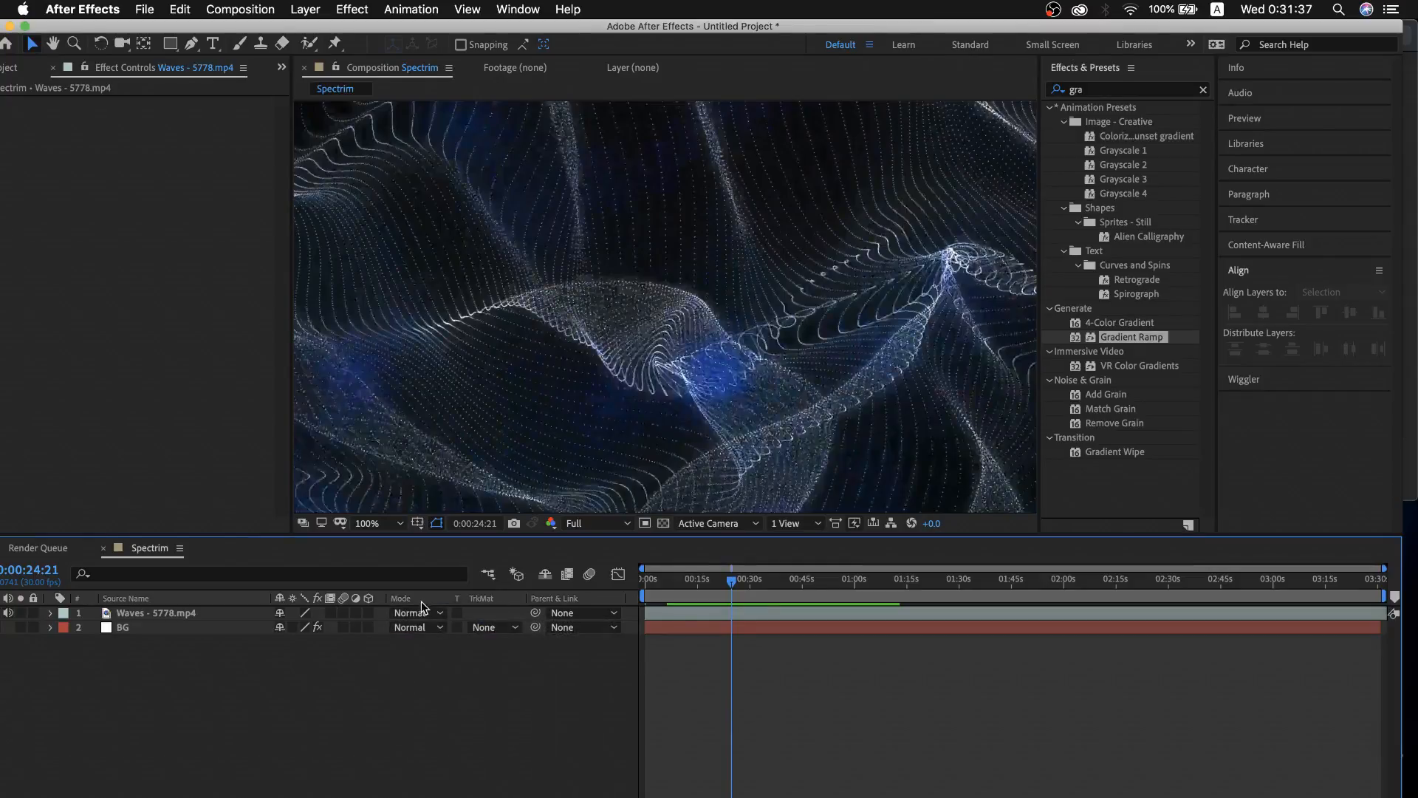
click(432, 613)
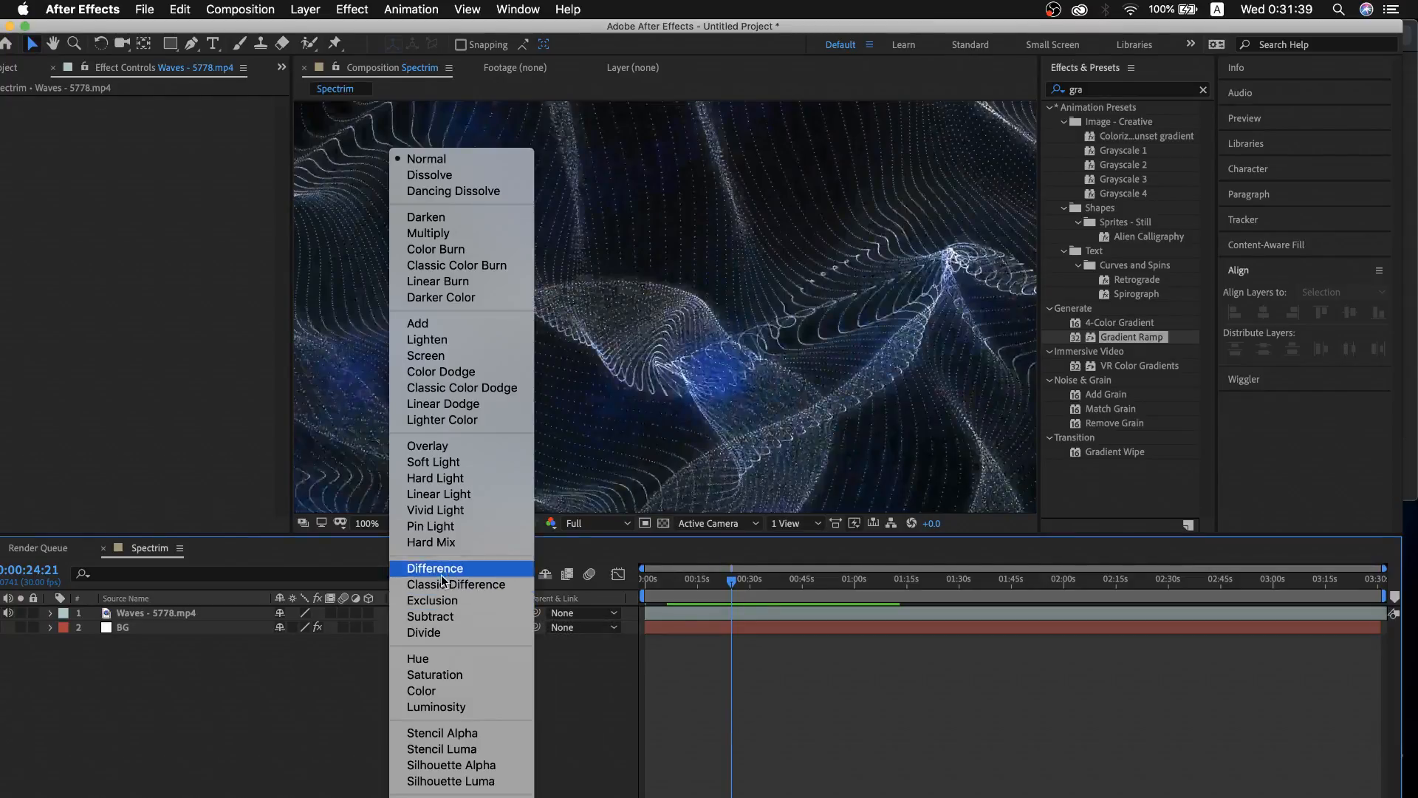
click(463, 356)
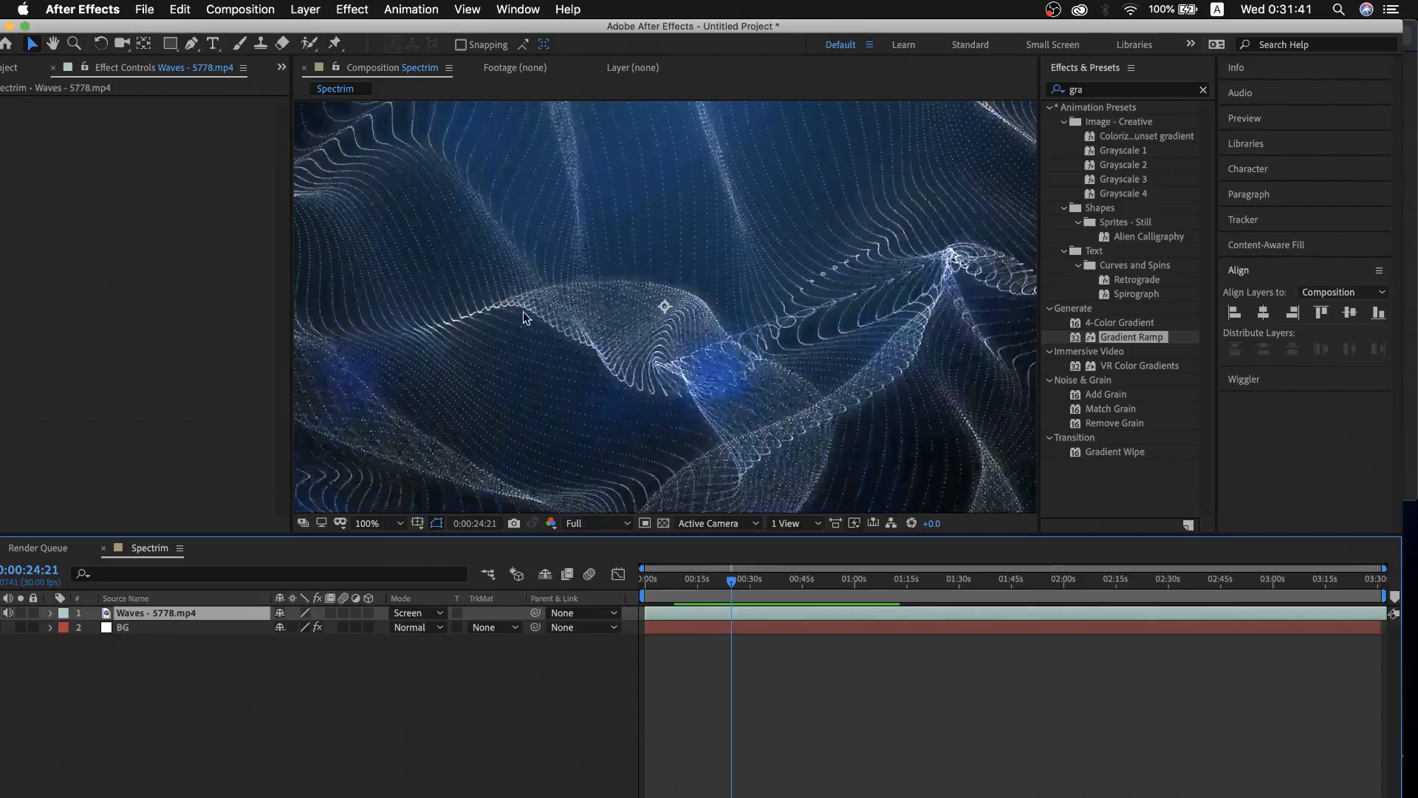
Toggle the BG and waves layers' visibility off and on, and scrub to about 1:35 to check the blended background
click(173, 627)
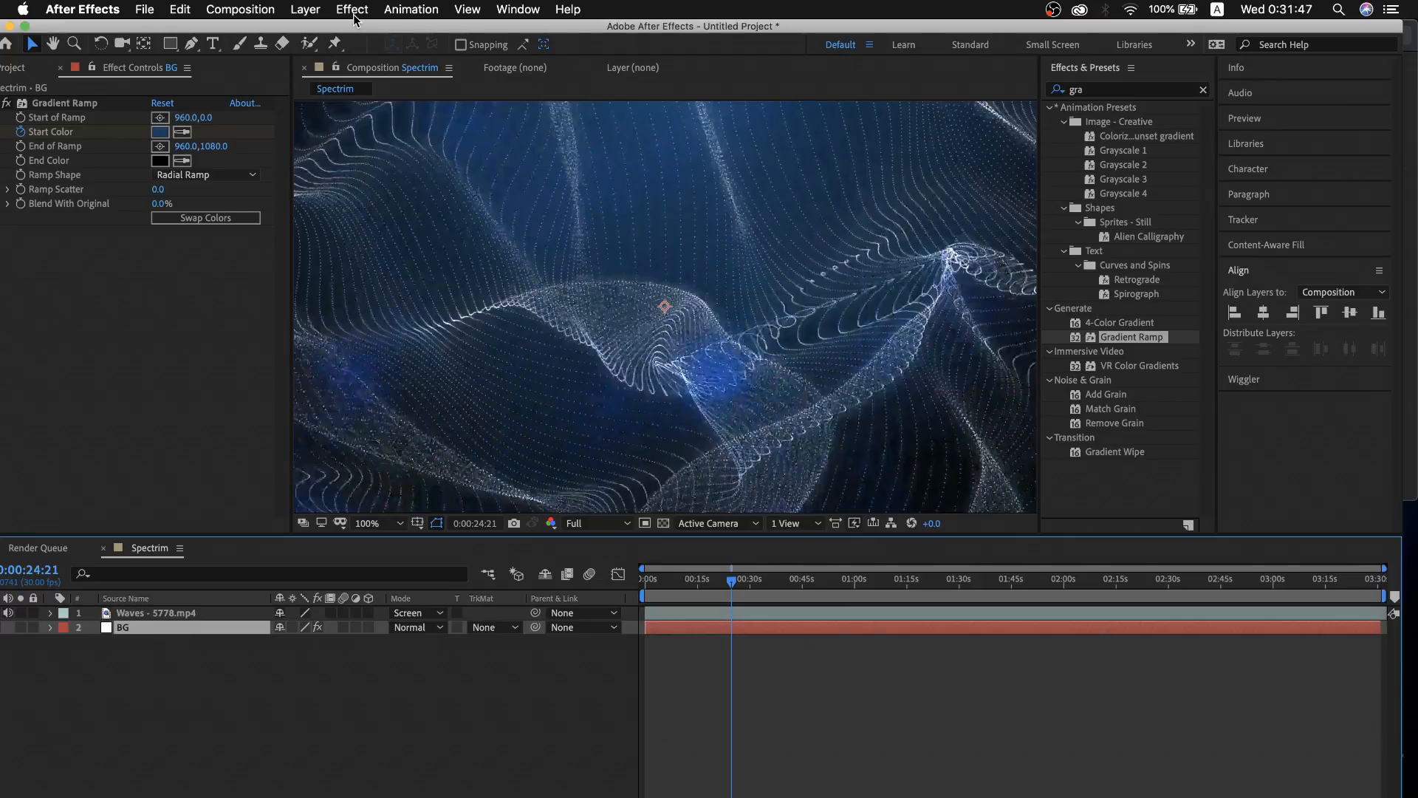
drag(358, 29, 369, 27)
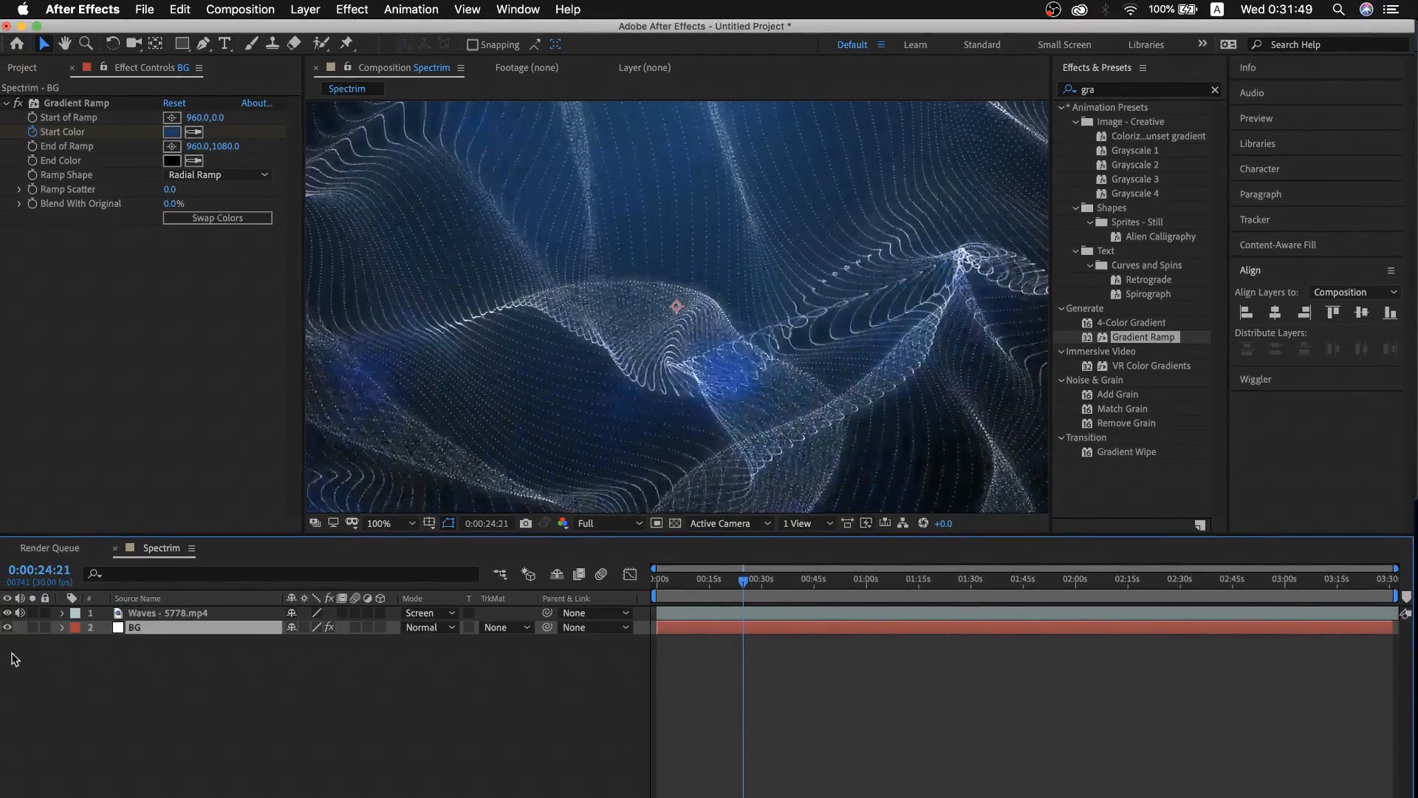
click(7, 626)
click(7, 626)
click(8, 613)
click(7, 612)
drag(754, 581, 990, 606)
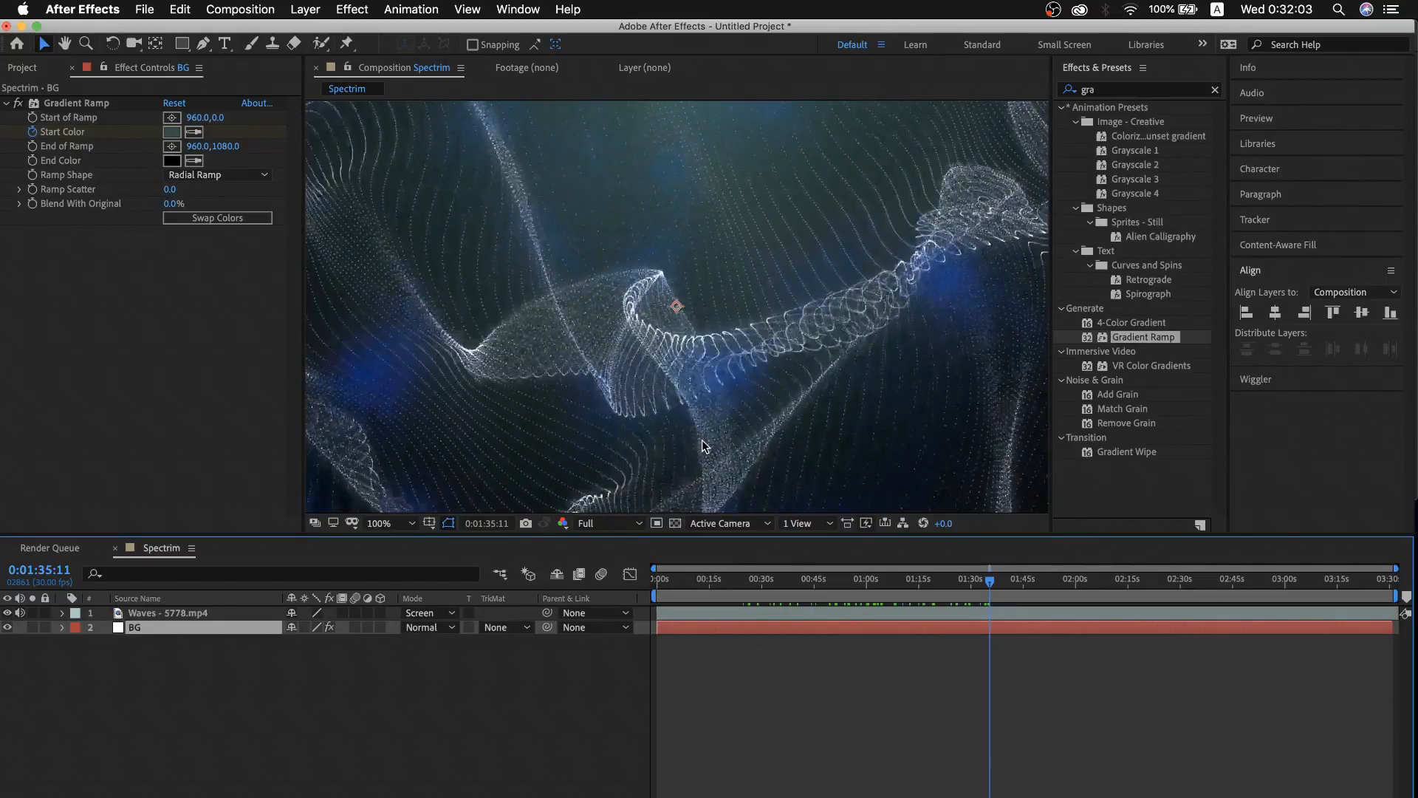
Select the Waves - 5778.mp4 layer and scrub back to about 37 seconds to check the blended background
click(174, 663)
click(210, 604)
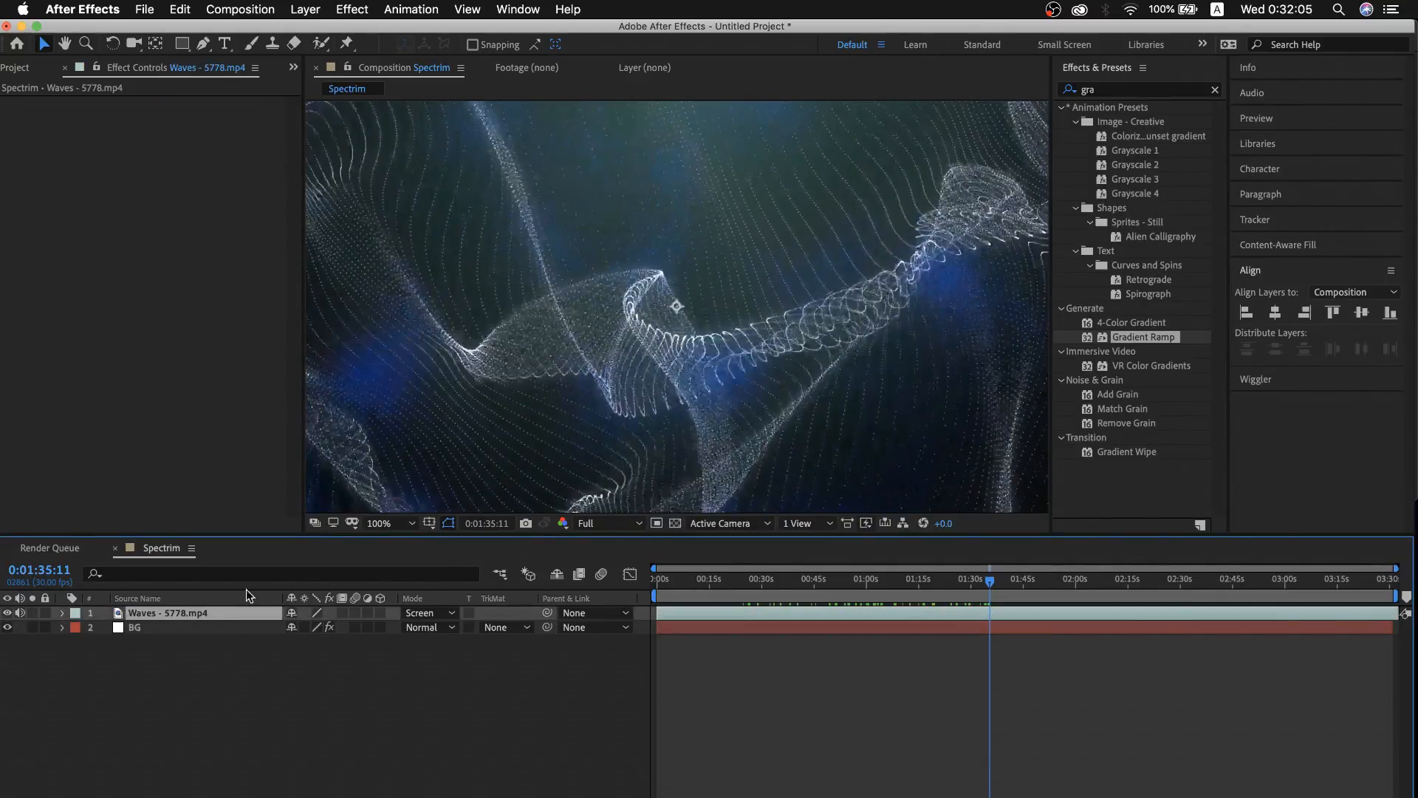
drag(734, 597, 786, 580)
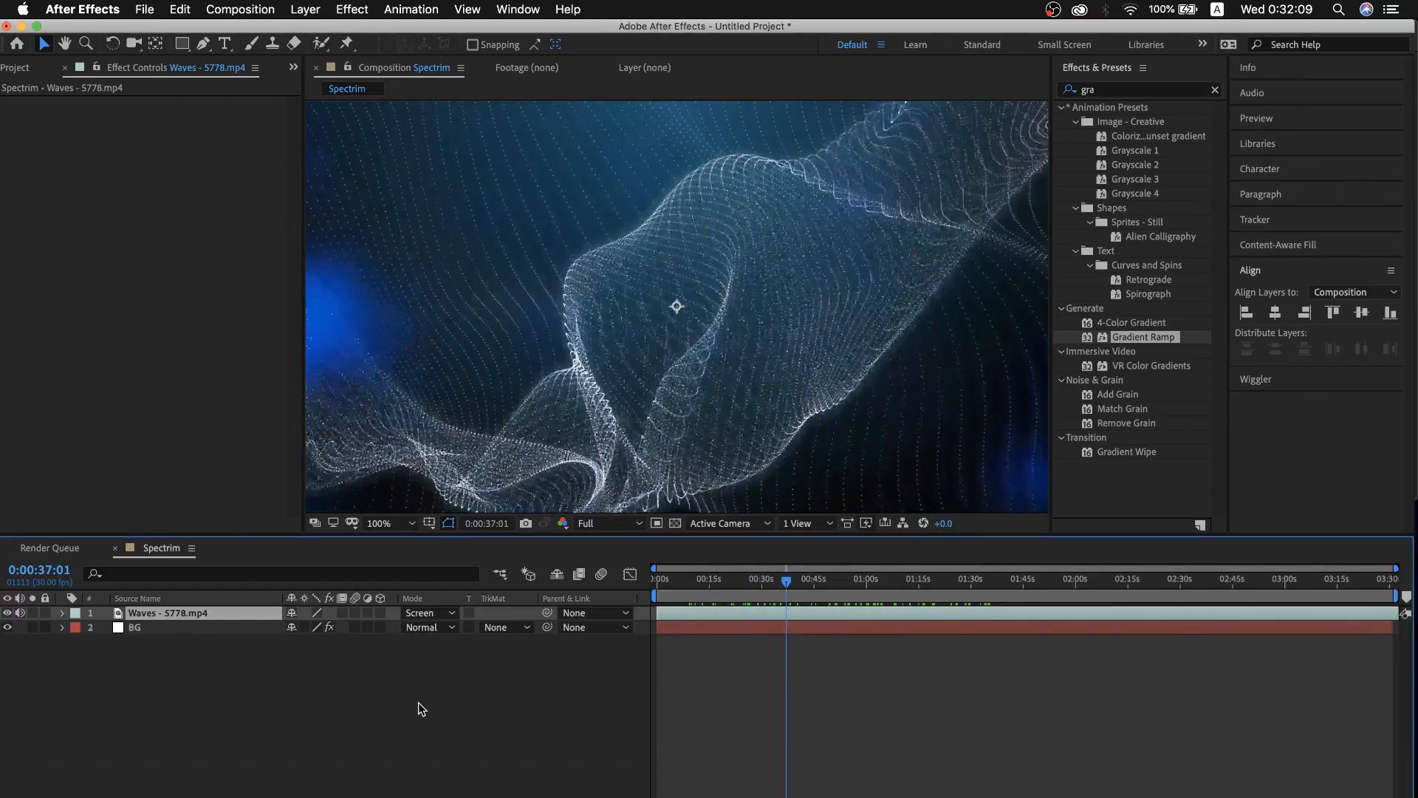
With no layer selected, create a white 1920 x 1080 solid named Spectrum
click(322, 689)
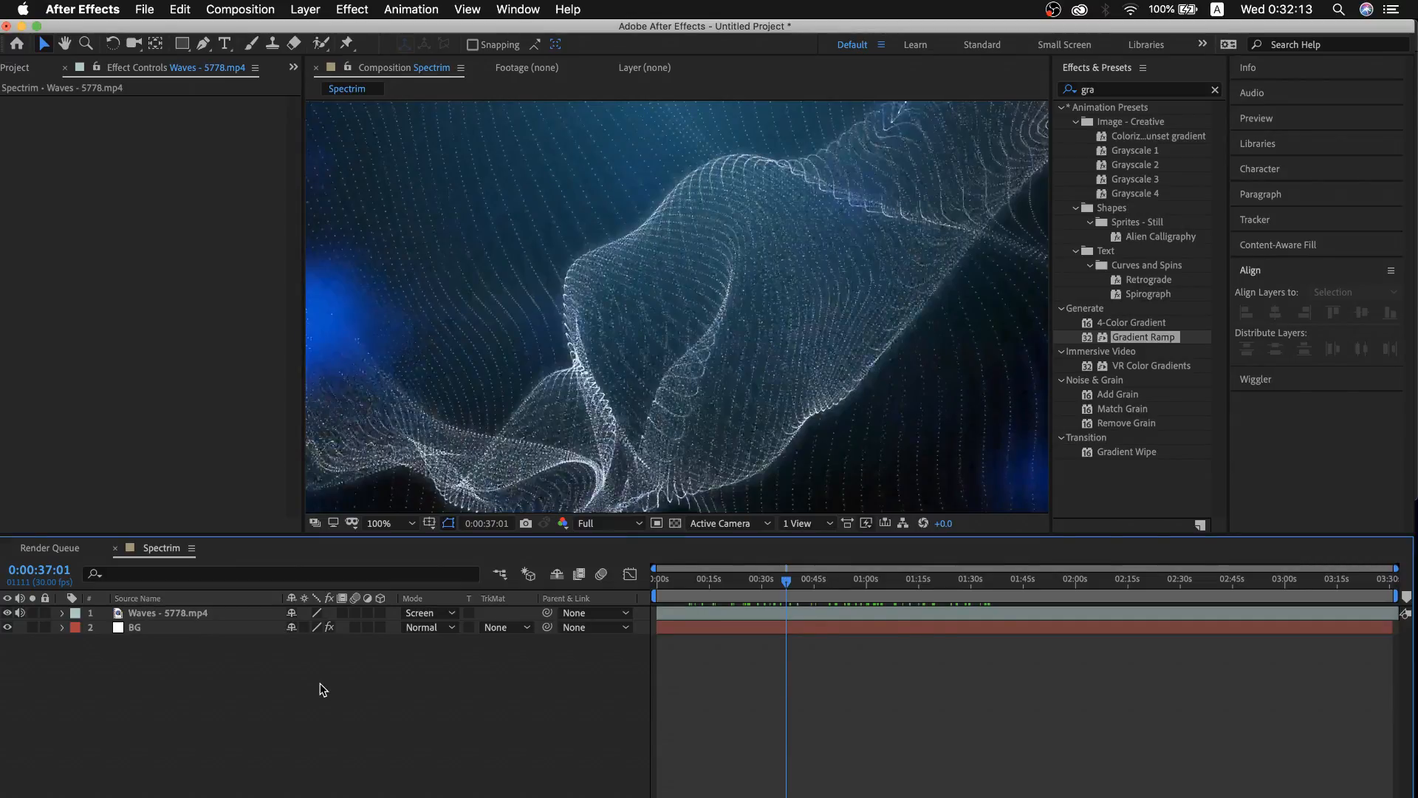
key(super+y)
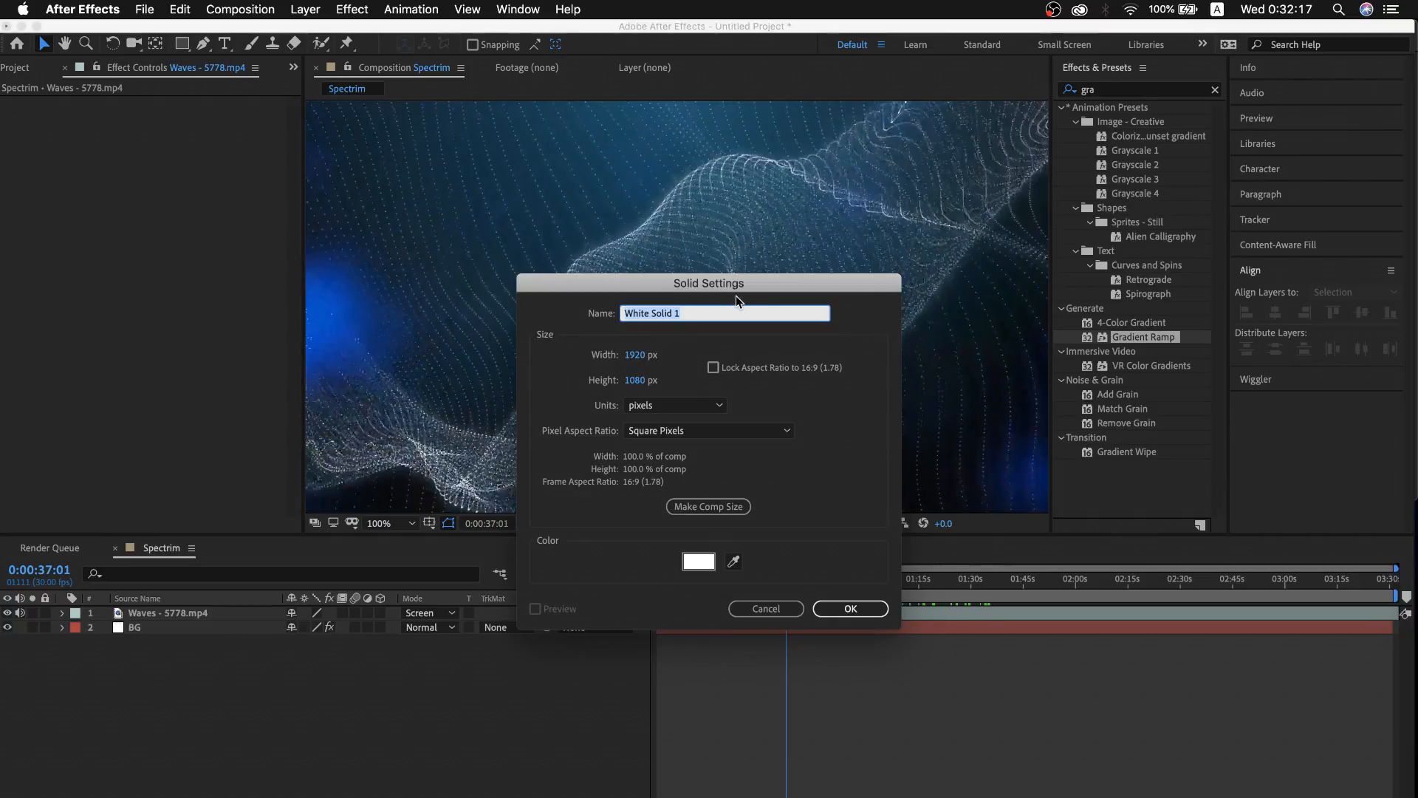
text(Spectrum)
key(Return)
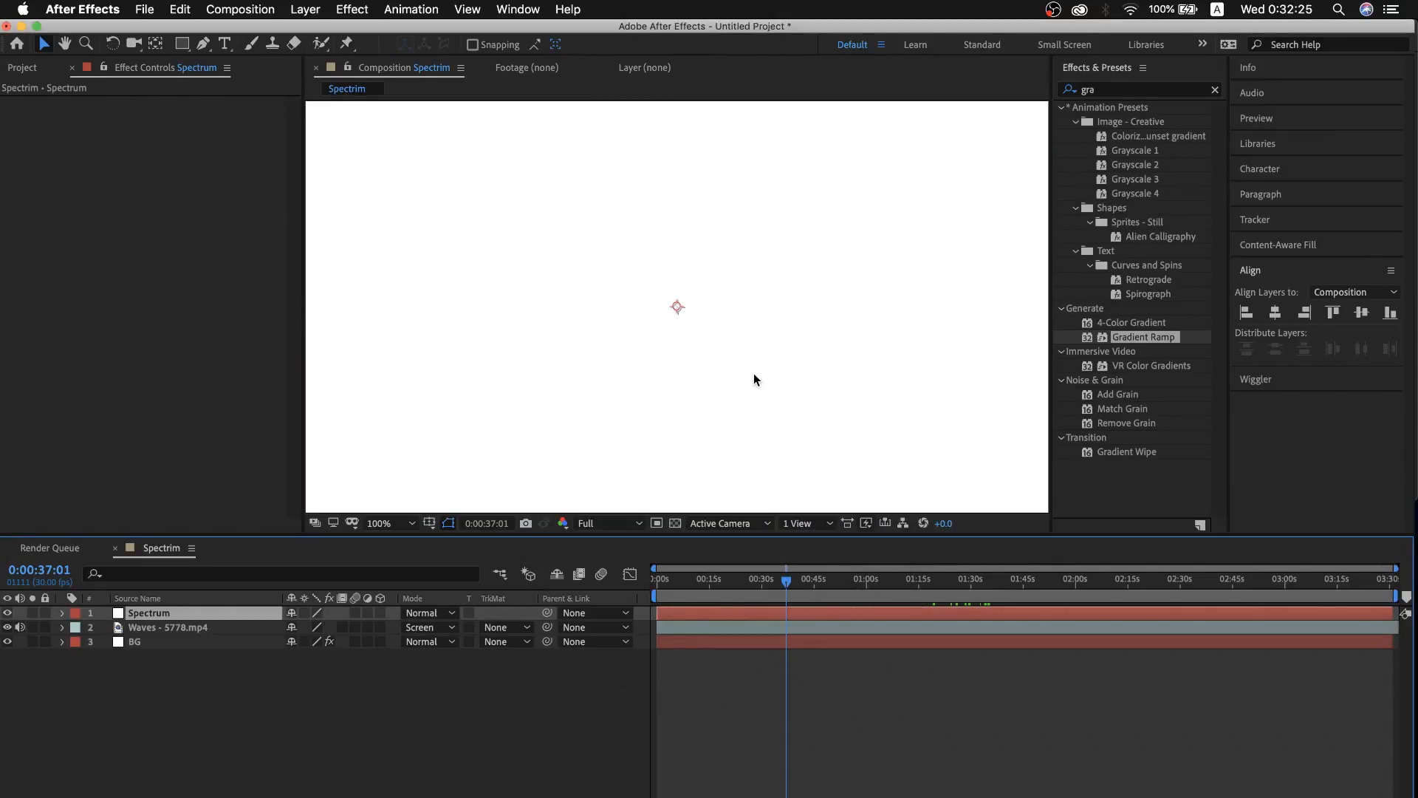
Find the Audio Spectrum effect and apply it to the Spectrum layer
click(1215, 89)
click(1158, 92)
text(audio s)
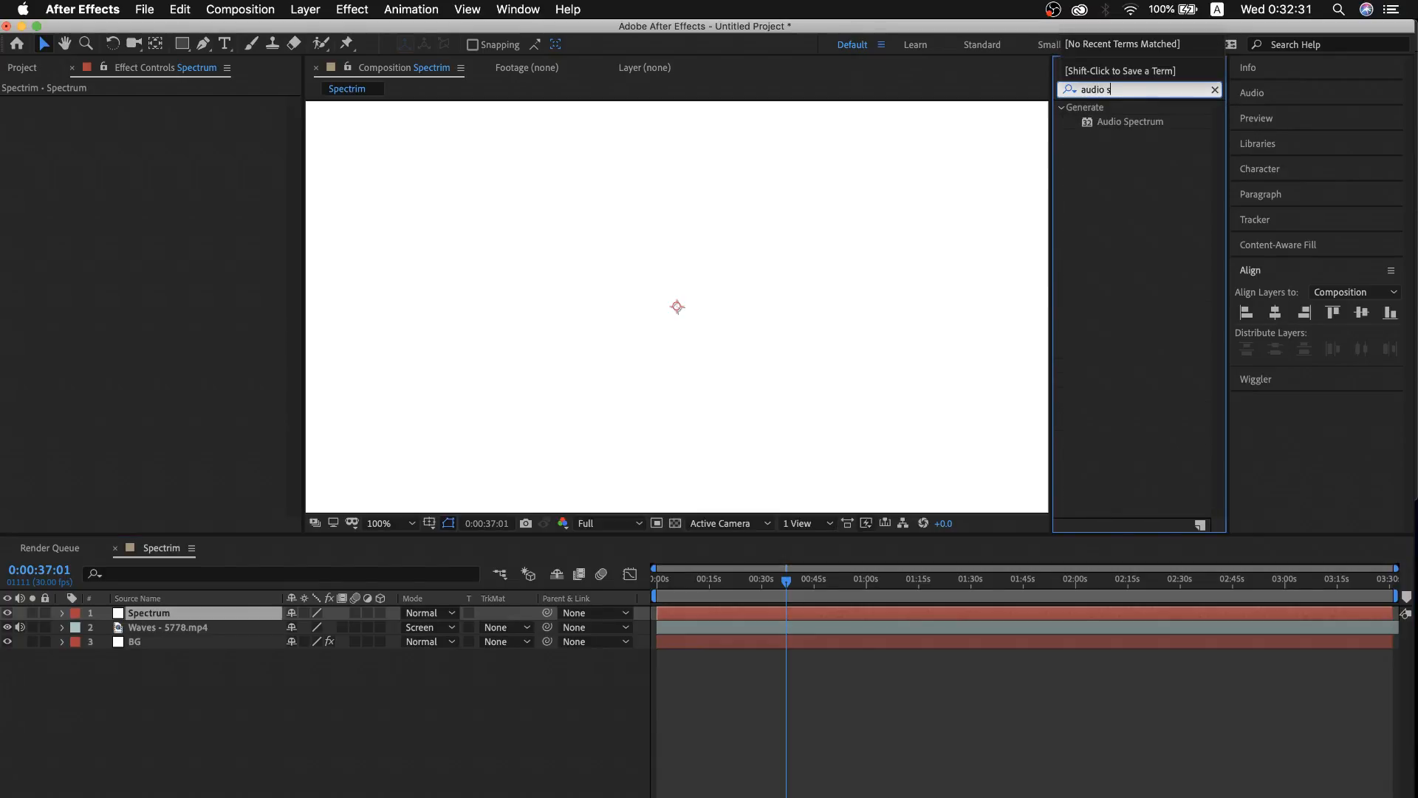
click(1152, 123)
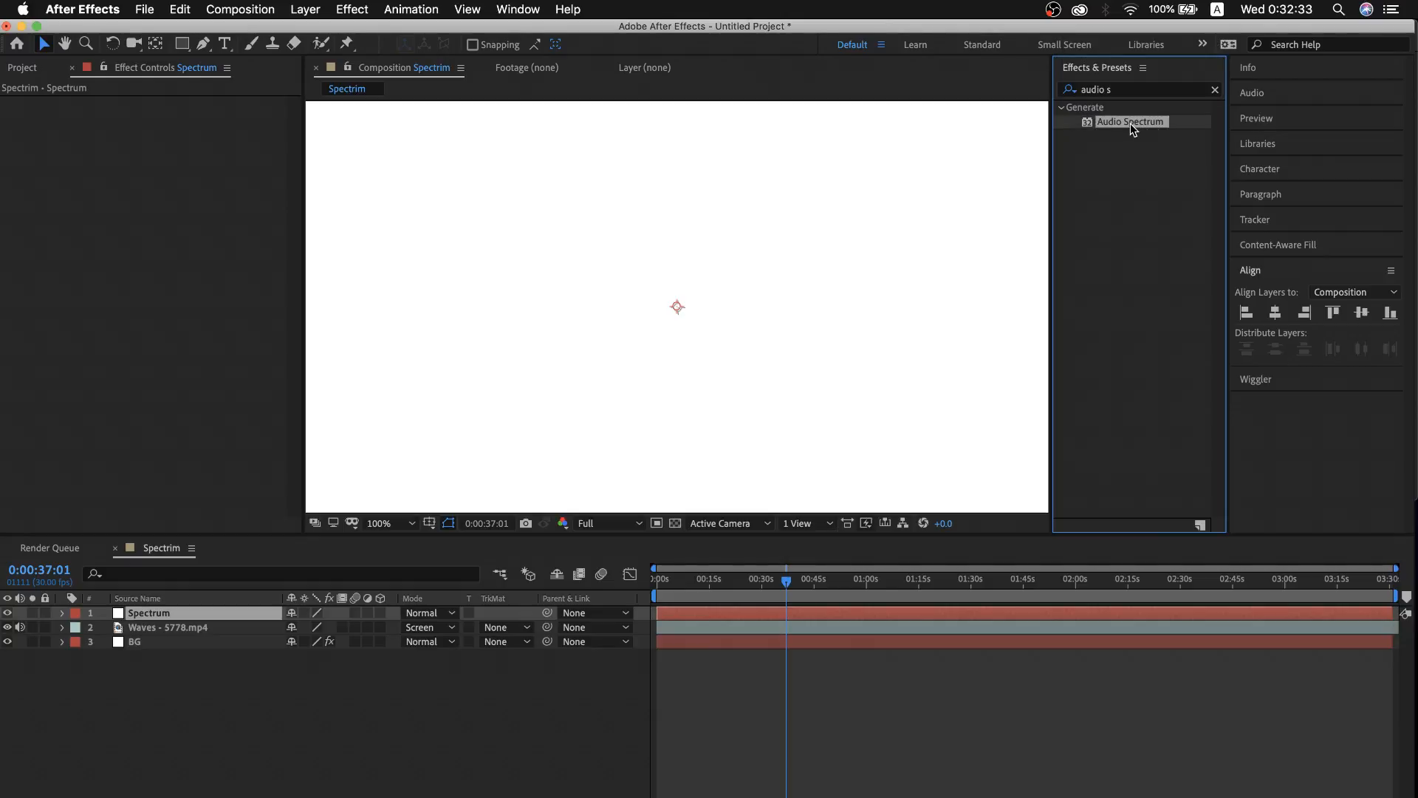
double_click(1134, 130)
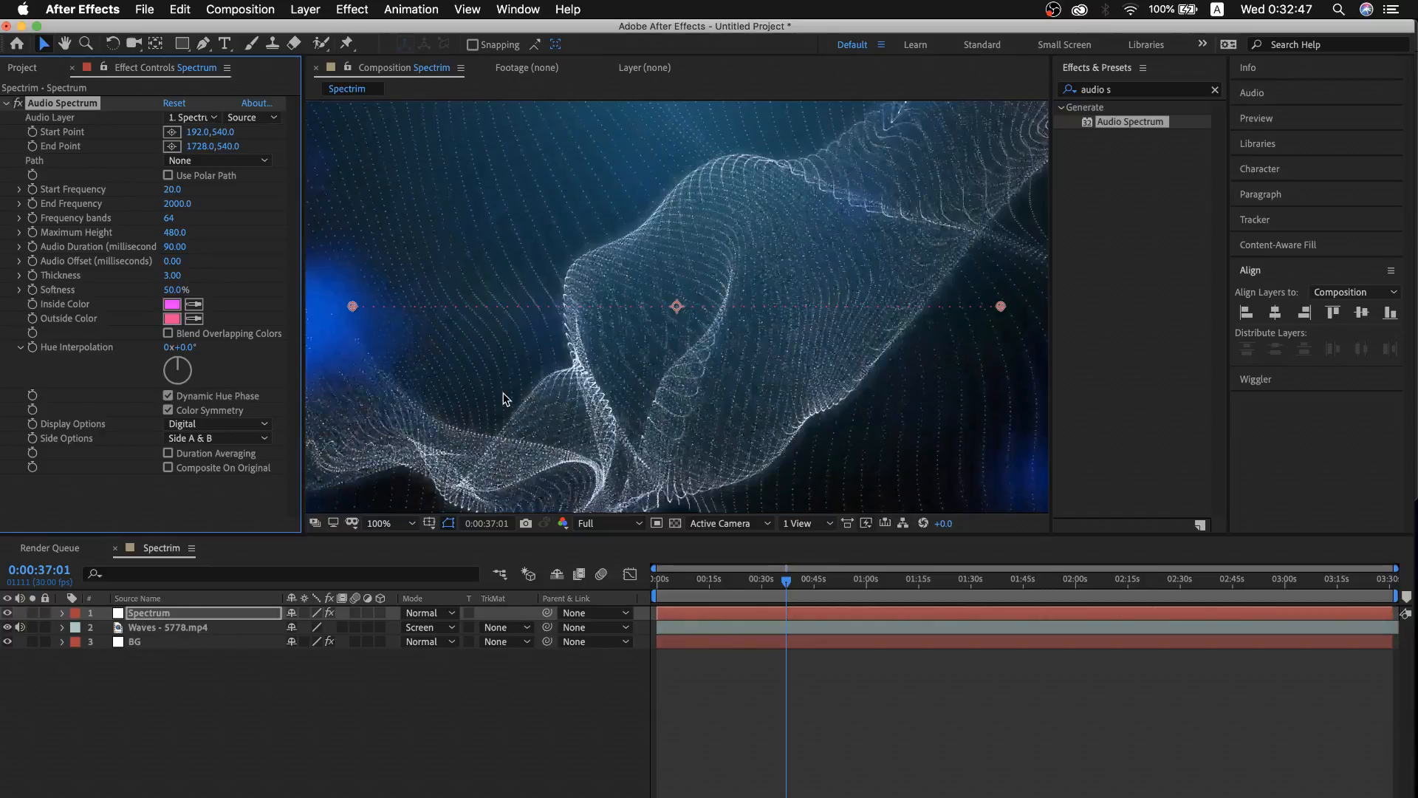
Draw a circular mask with the Ellipse tool around the middle of the Spectrum layer, and return to the Selection tool
drag(182, 43, 245, 82)
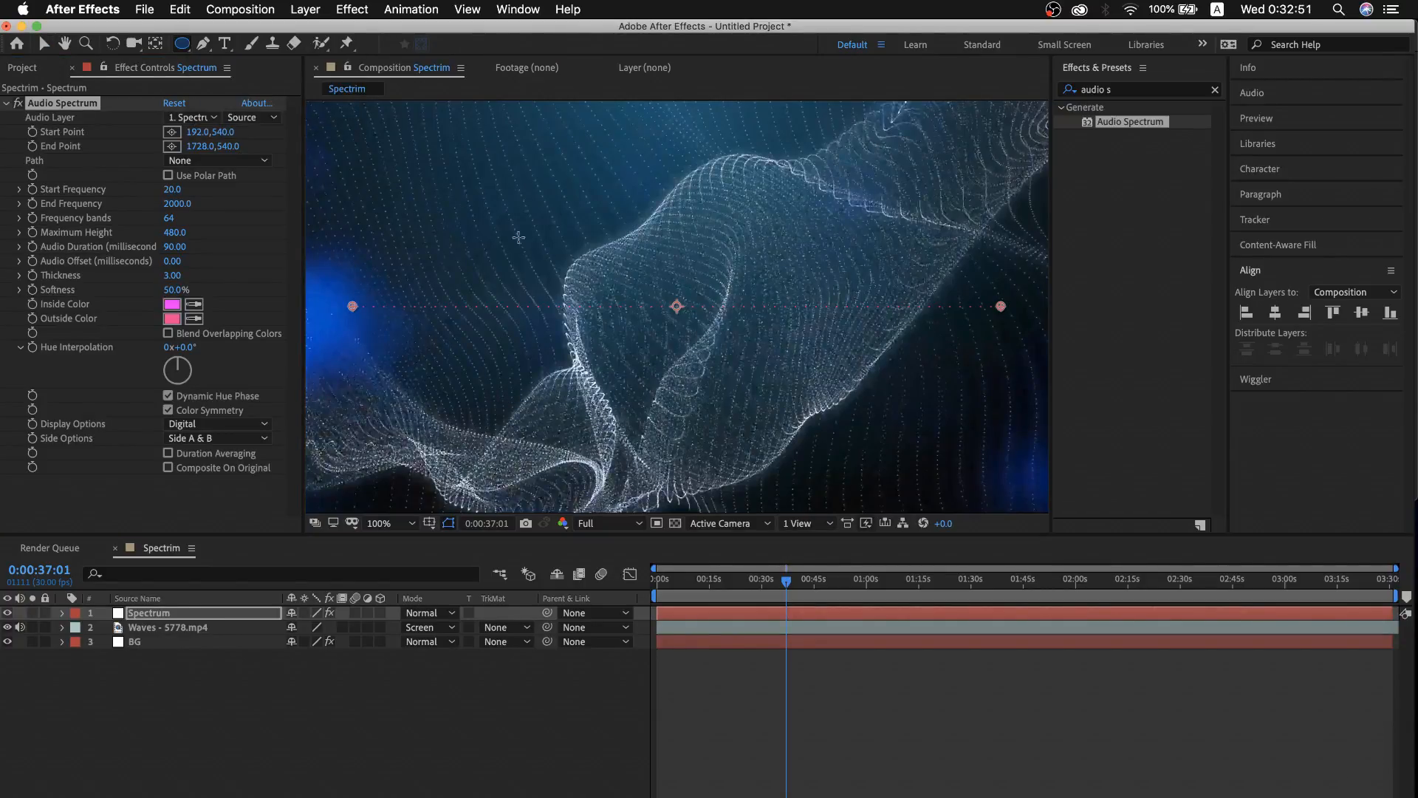
drag(542, 195, 806, 457)
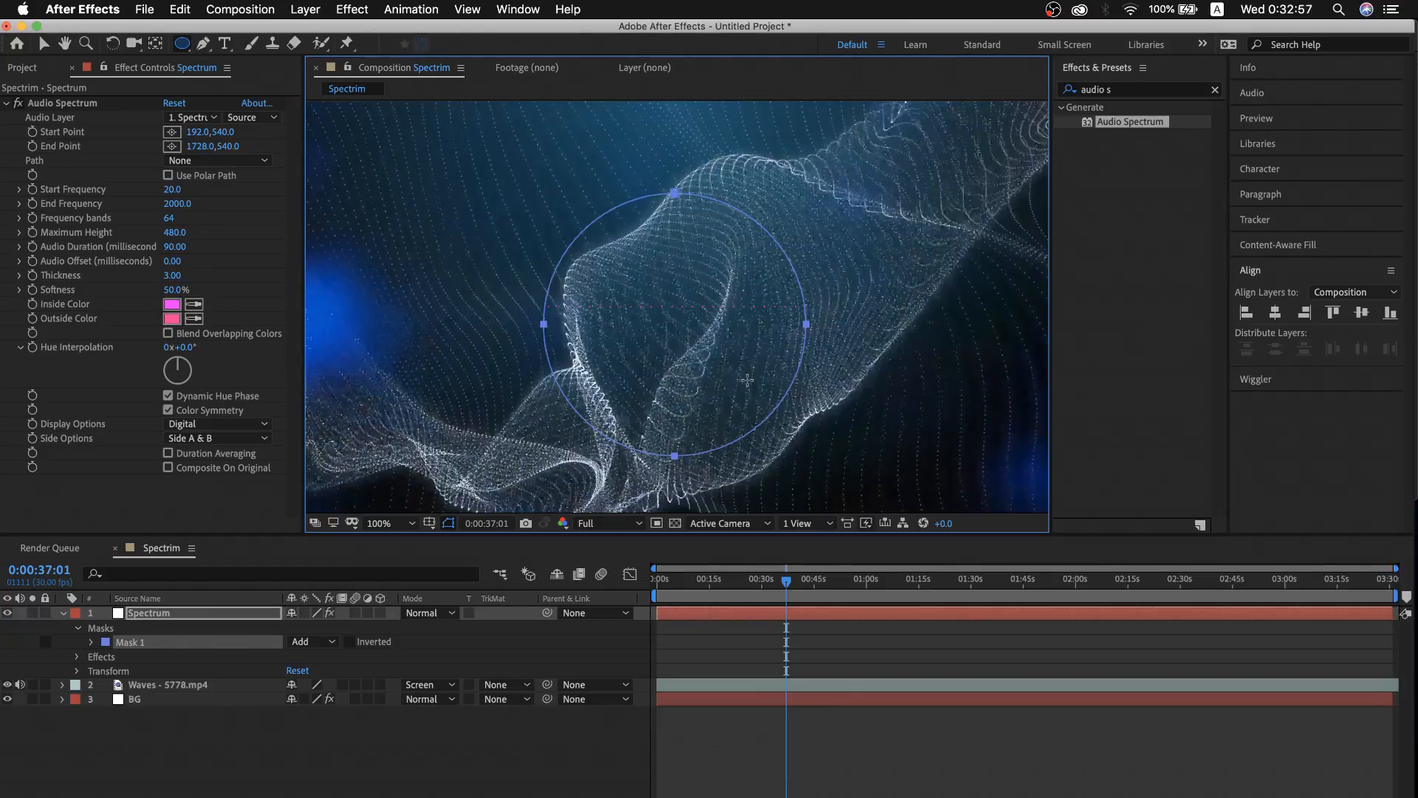
key(v)
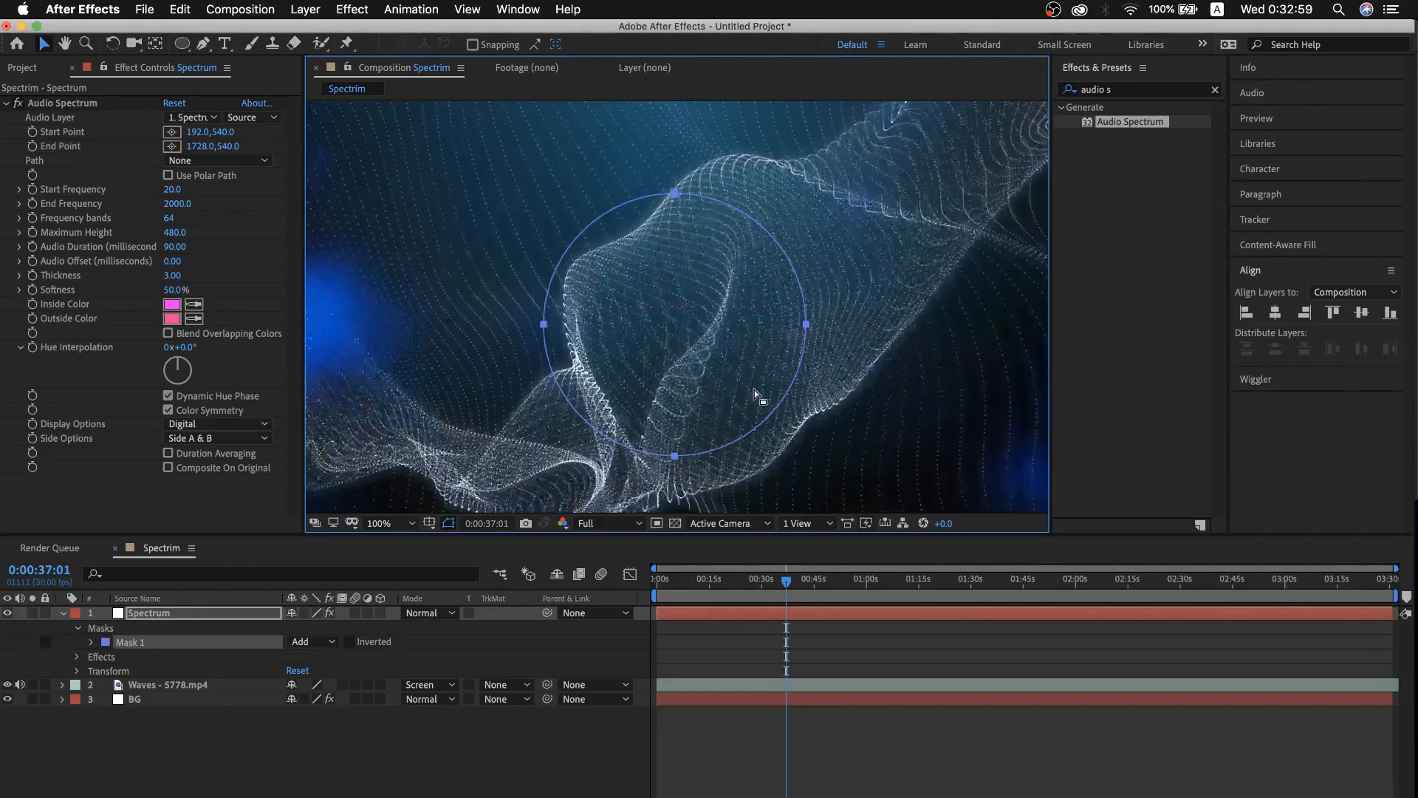
Show the Title/Action Safe guides and move the circular mask so it is centred in the composition
drag(761, 429, 767, 410)
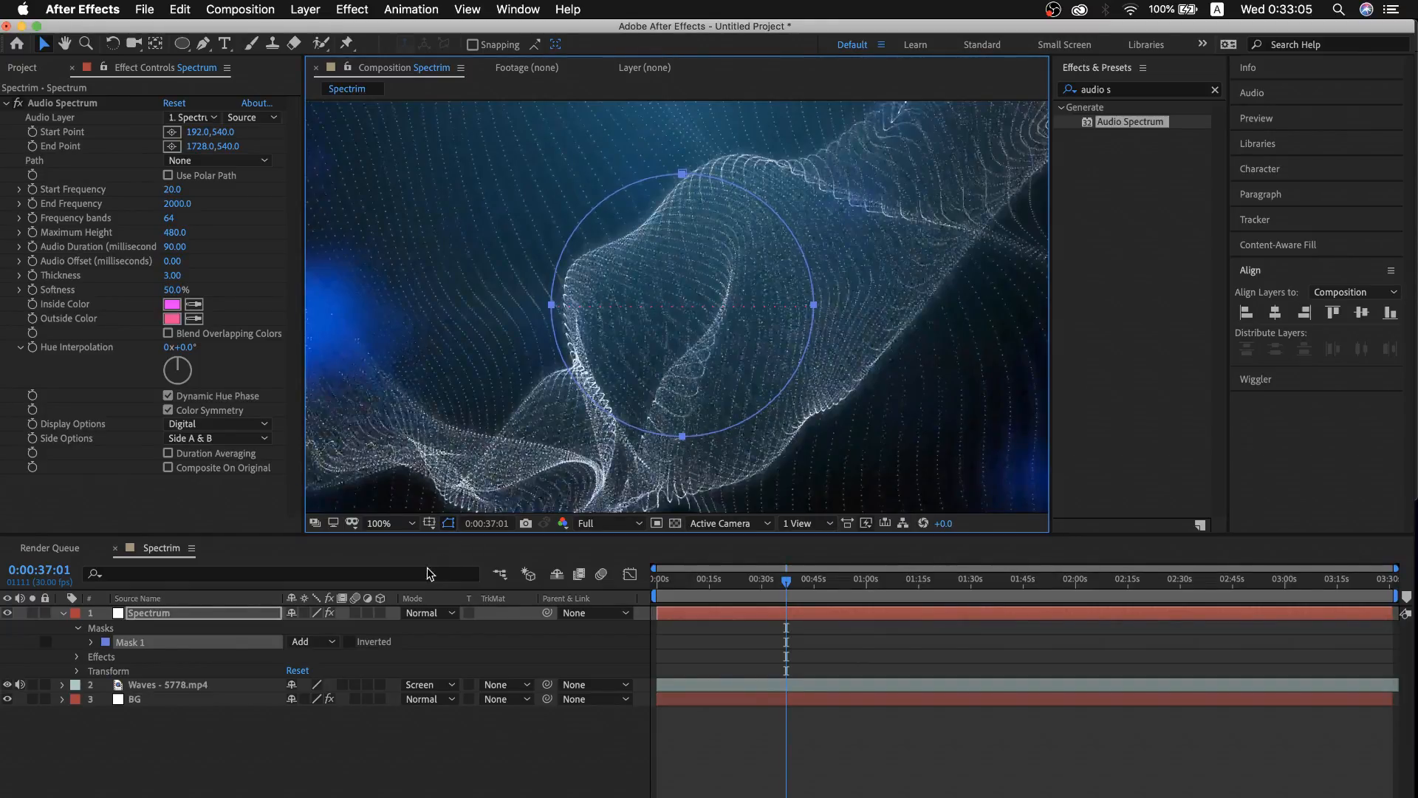
click(430, 523)
click(445, 540)
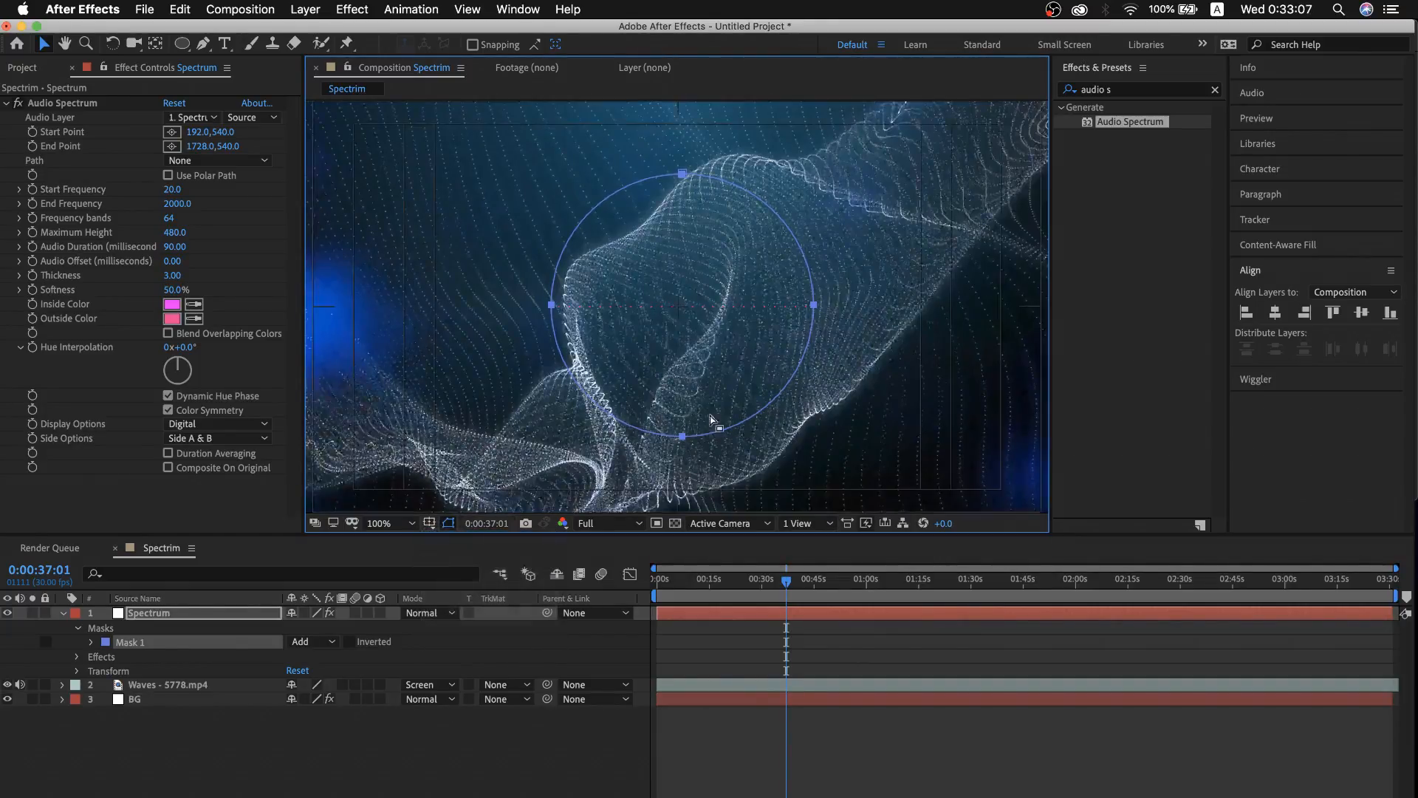
mouse_move(708, 170)
mouse_down()
mouse_move(701, 127)
mouse_move(697, 178)
mouse_up()
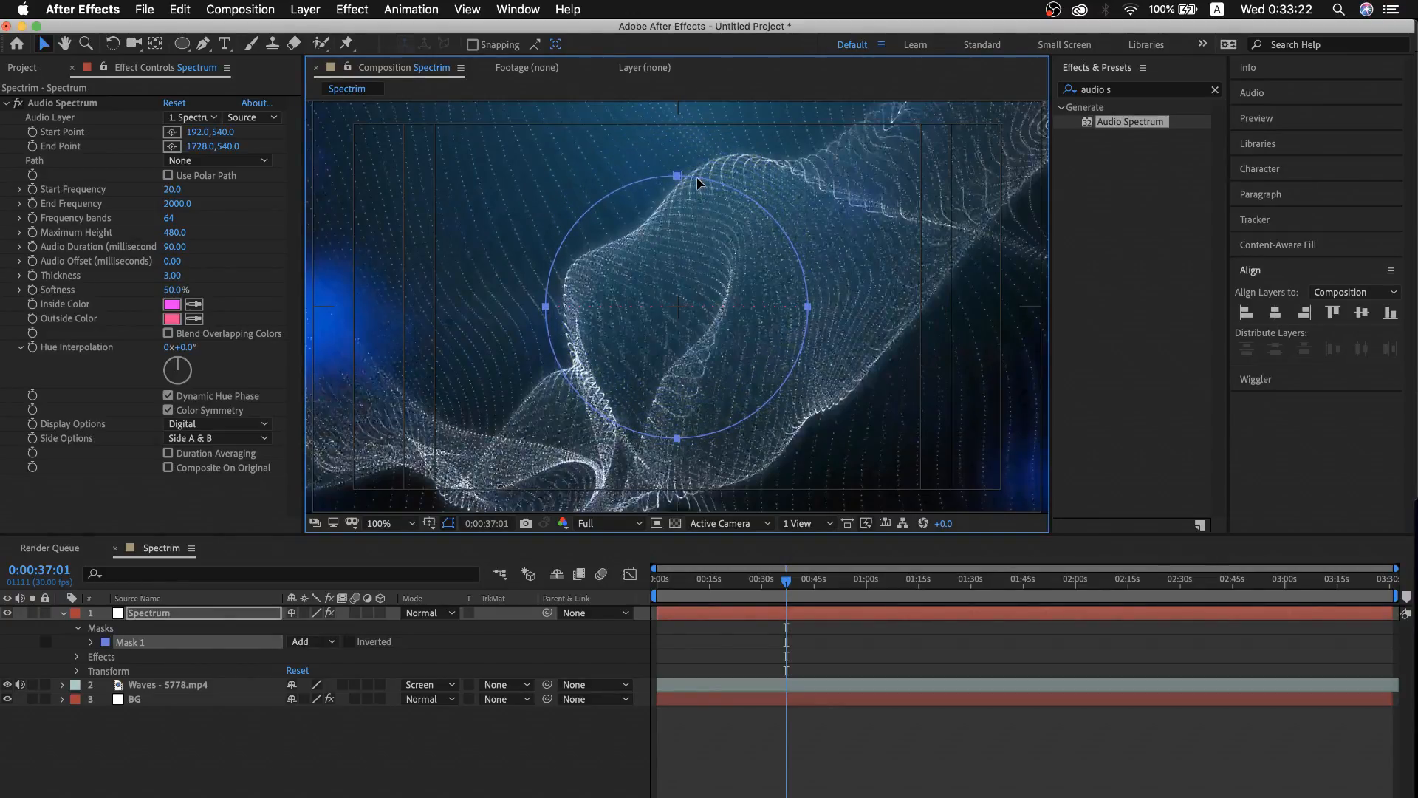
Set the Audio Spectrum effect's thickness to 14.60
click(170, 277)
drag(169, 276, 276, 289)
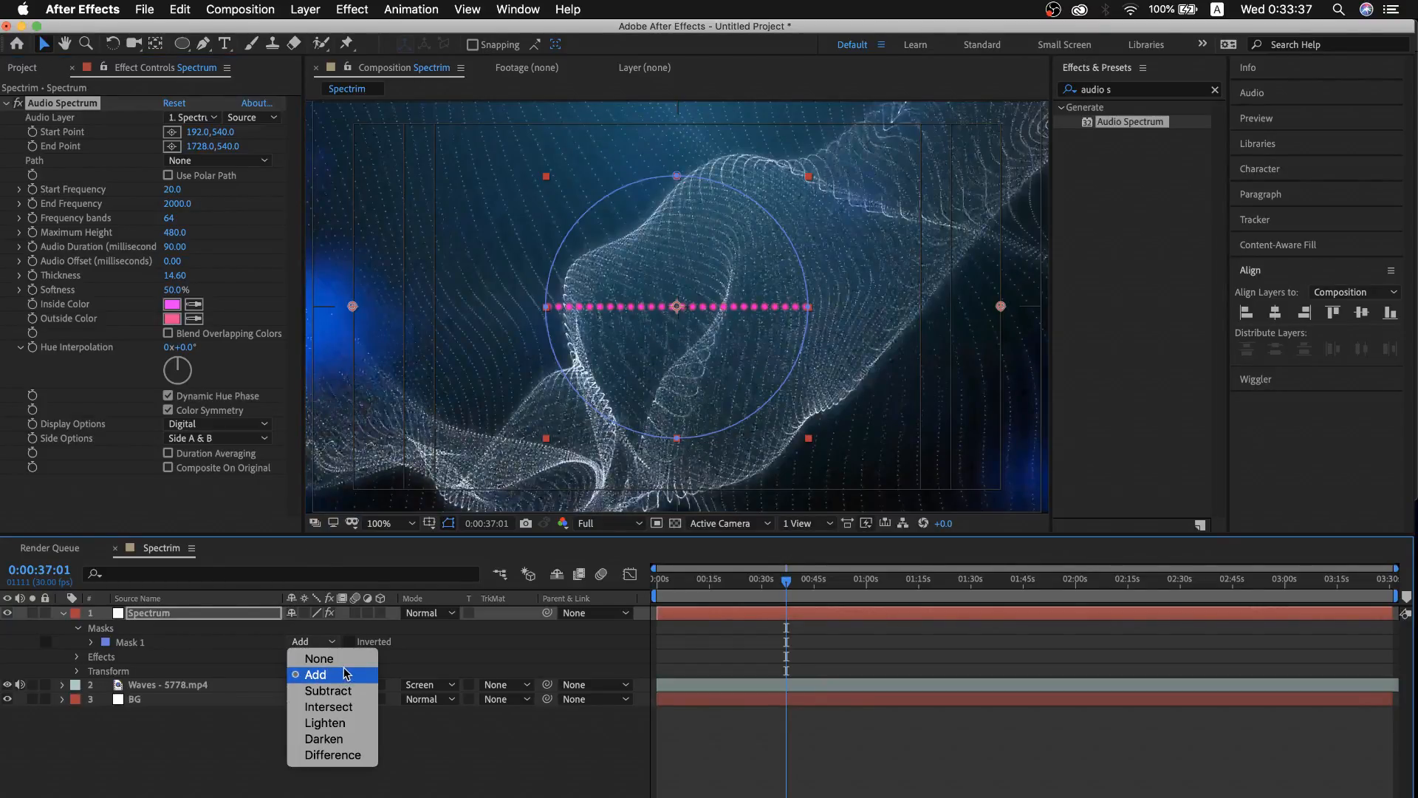
Set Mask 1's mode to None and choose Mask 1 as the Audio Spectrum path
click(344, 662)
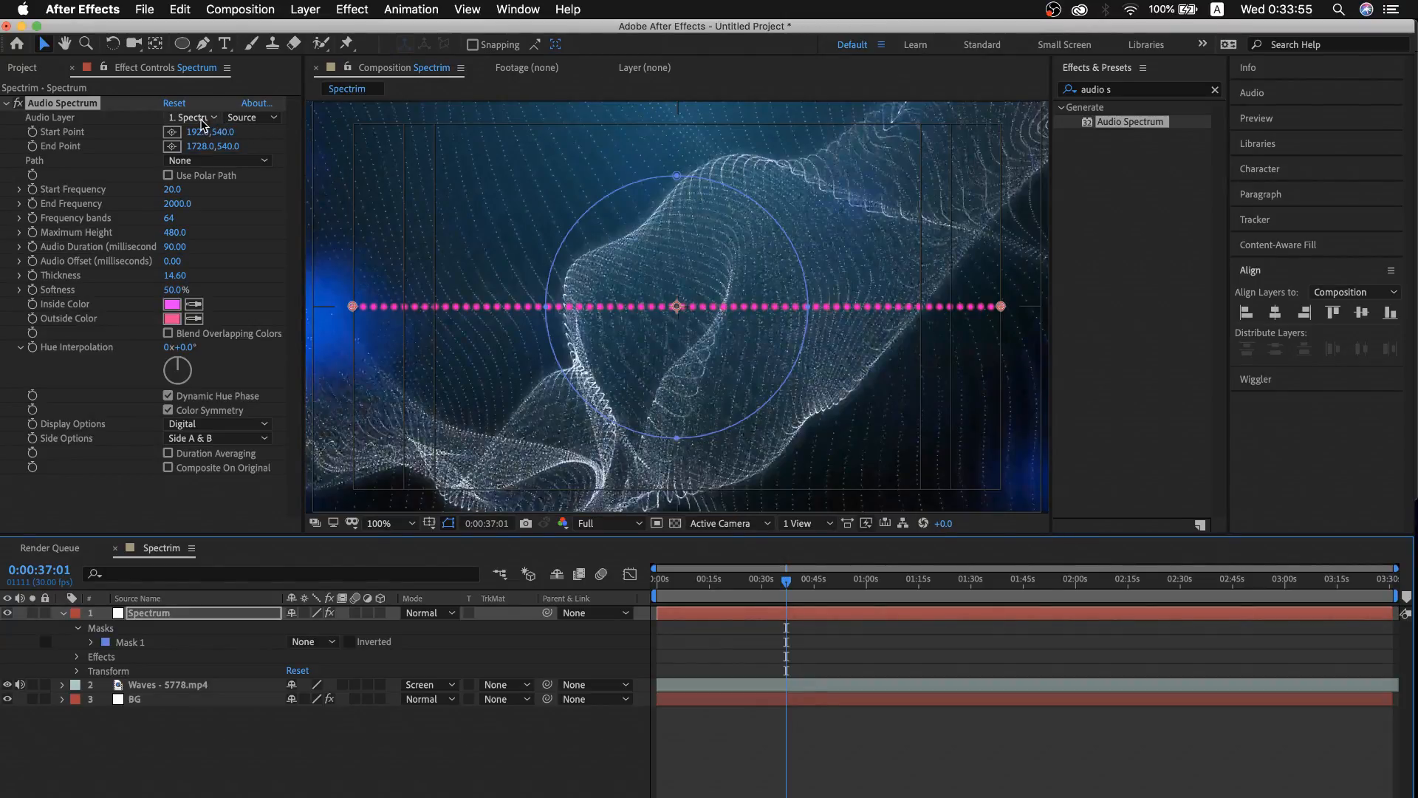
click(248, 163)
click(205, 212)
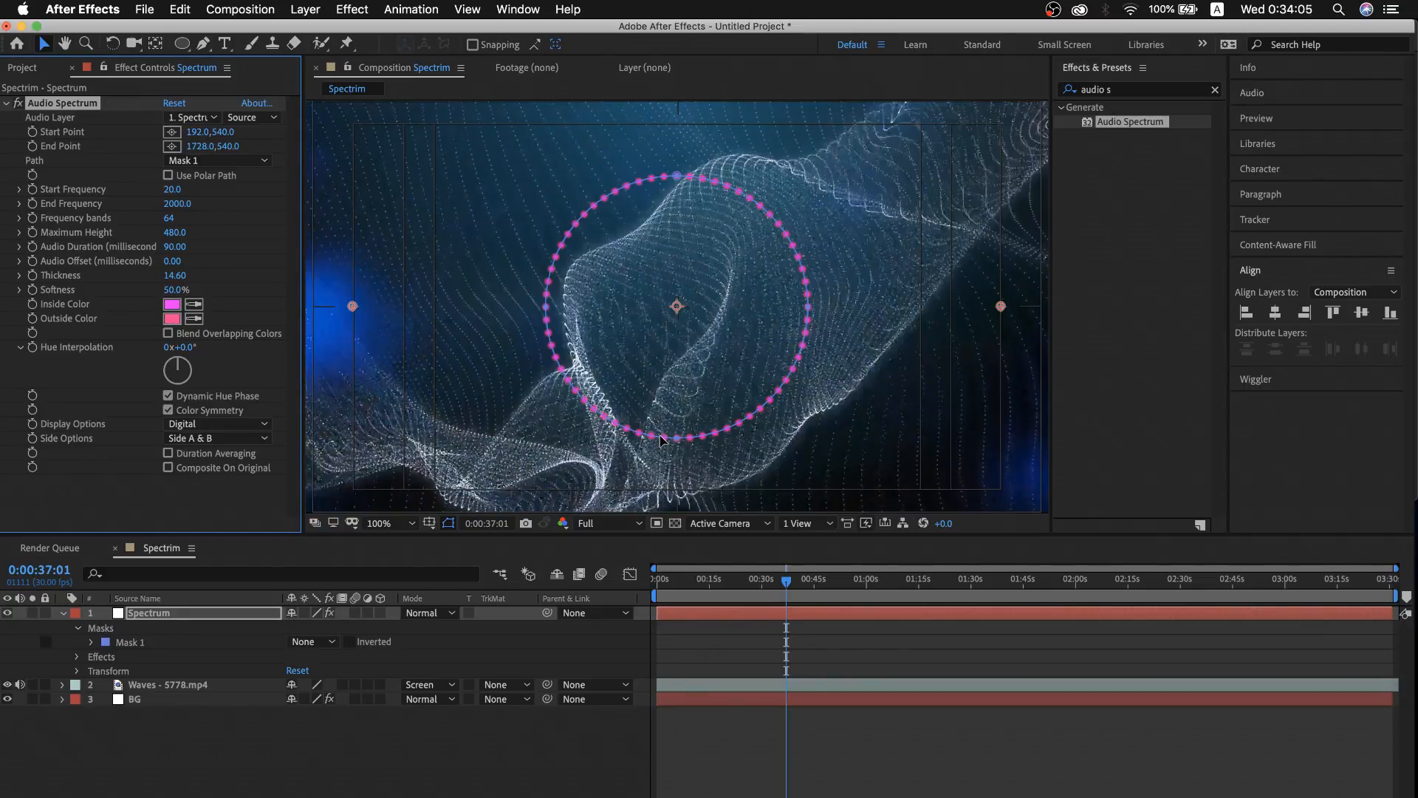
Add Vexento - Masked Heroes.mp3 from the Loopout Audio Spectrum folder to the timeline and place it beneath the BG layer
key(super+Tab)
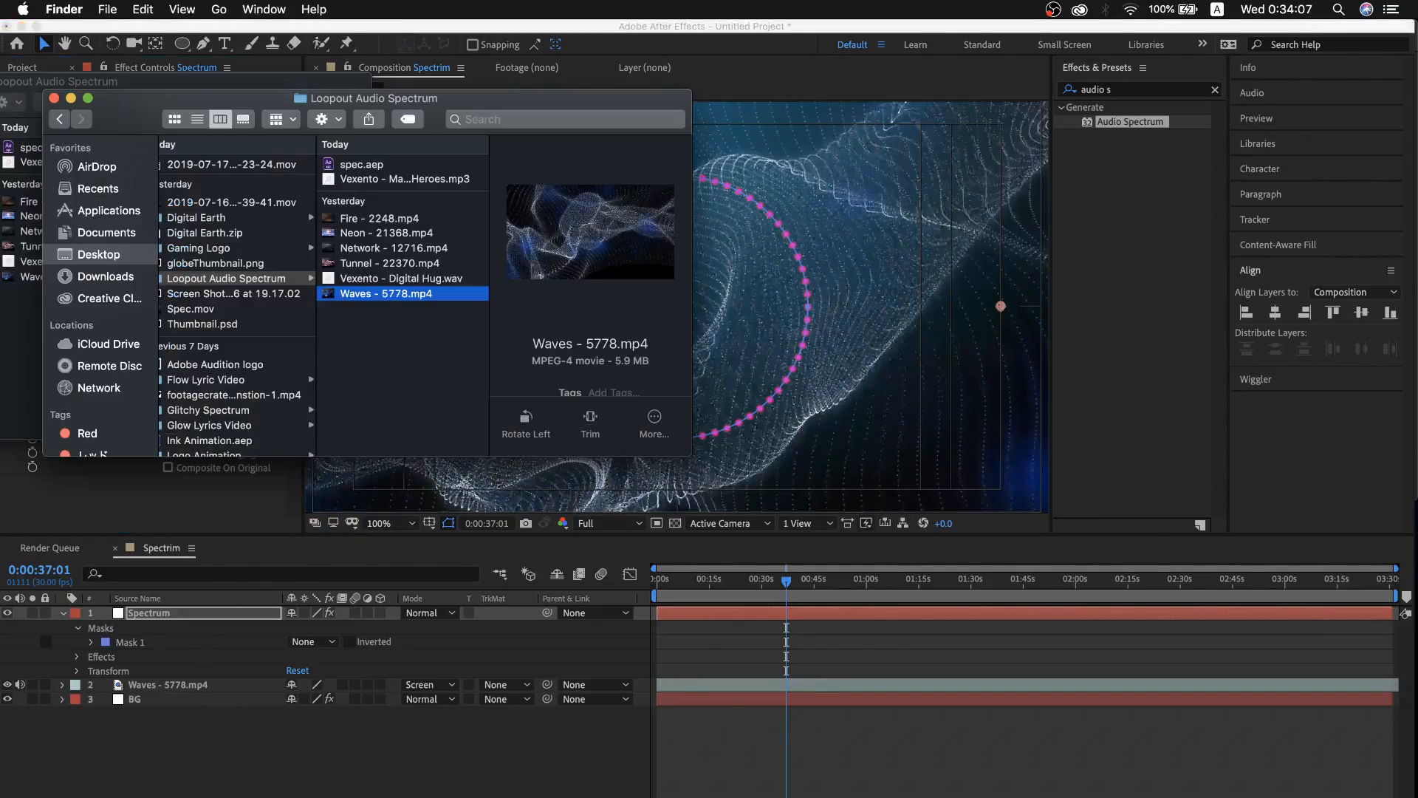
click(404, 183)
drag(407, 191, 190, 749)
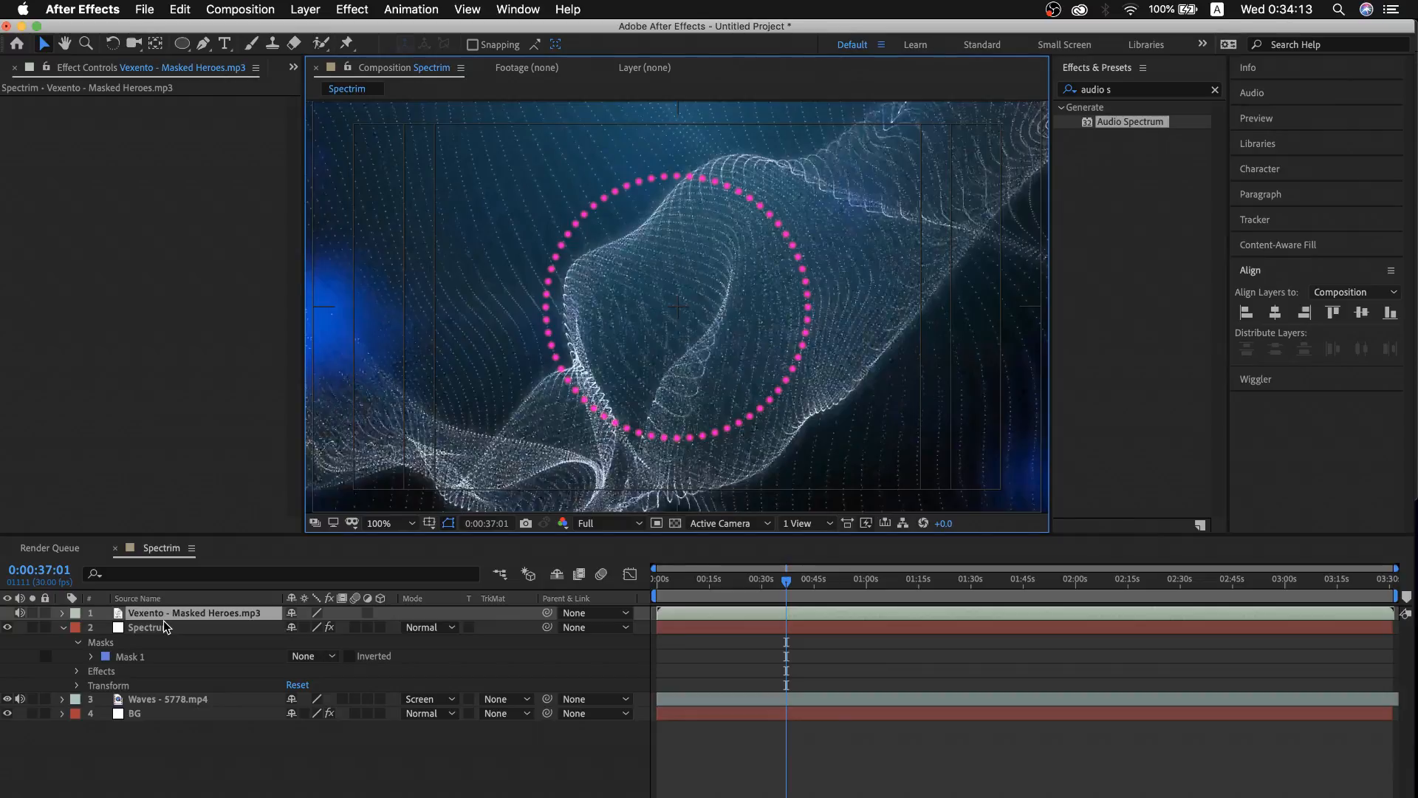
key(super+bracketleft)
key(super+bracketleft)
key(super+bracketleft)
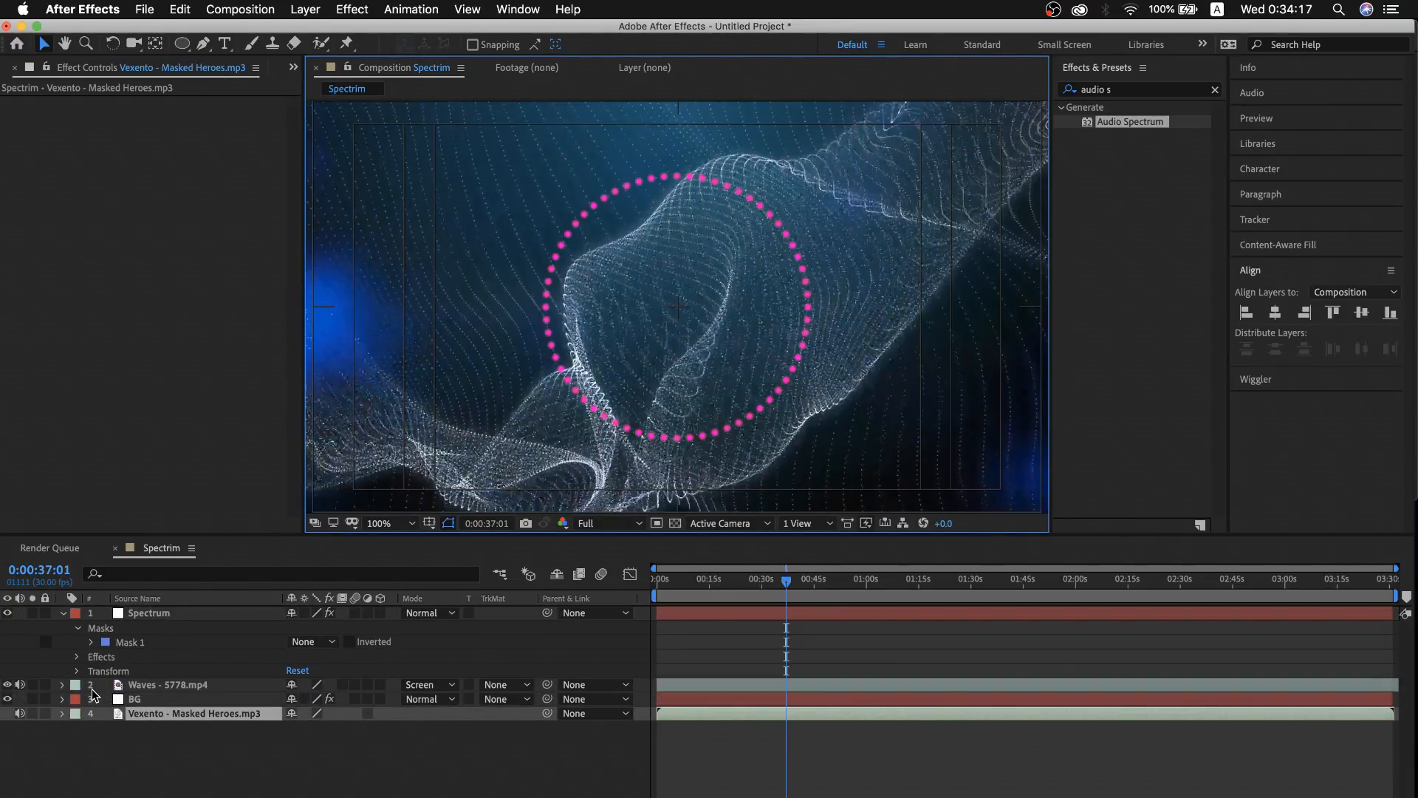
Reveal the Vexento - Masked Heroes.mp3 layer's waveform and pre-compose the layer, moving all attributes into the new composition
key(l)
key(l)
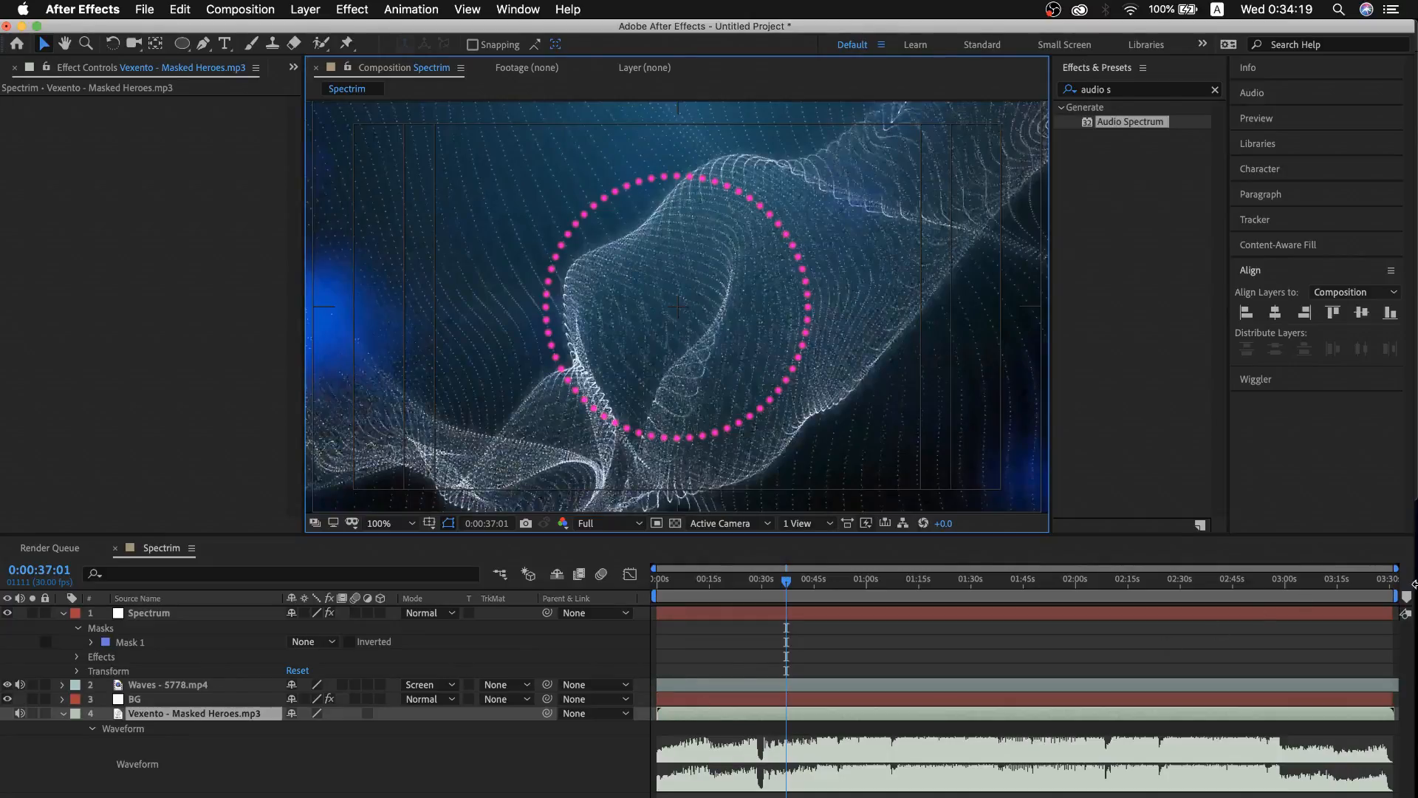
click(195, 712)
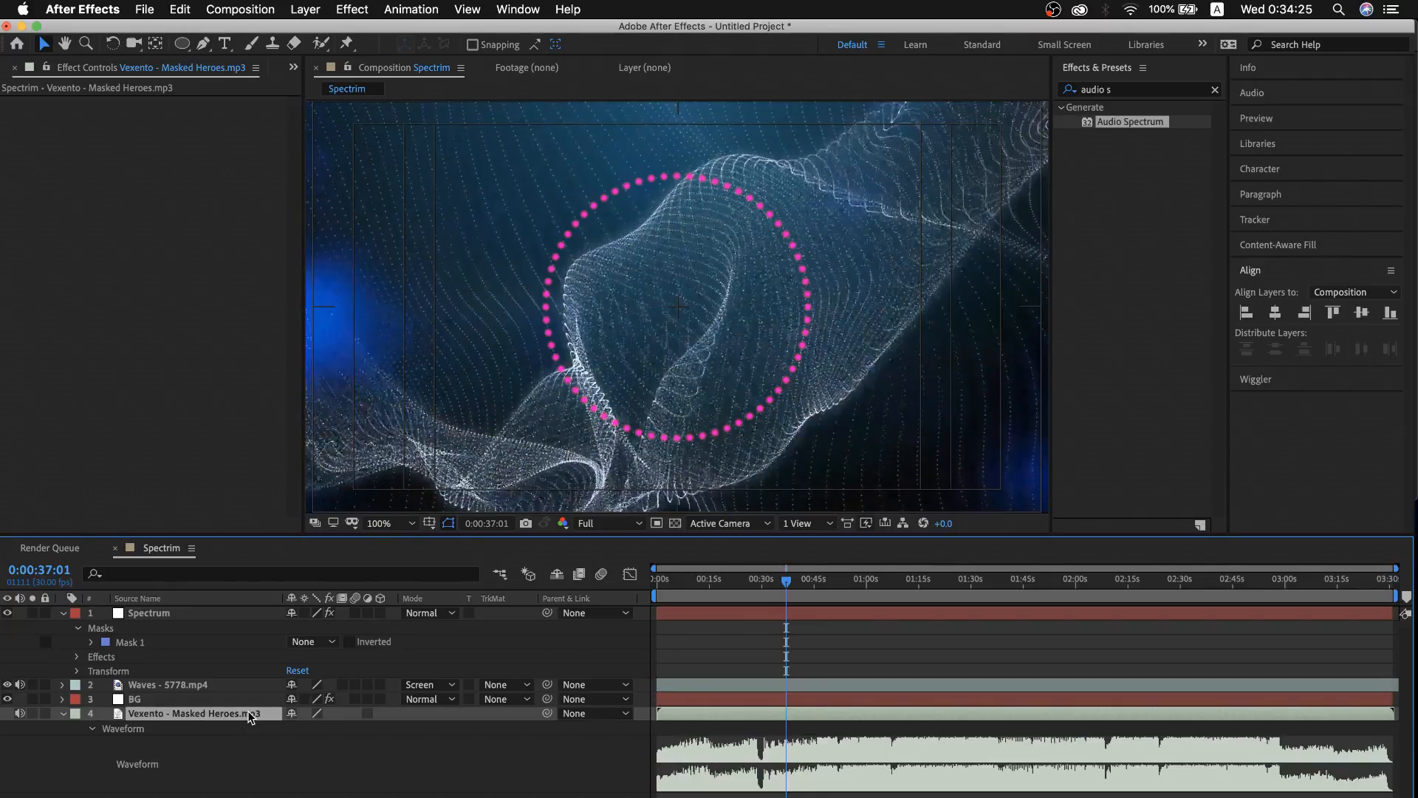
key(super+shift+c)
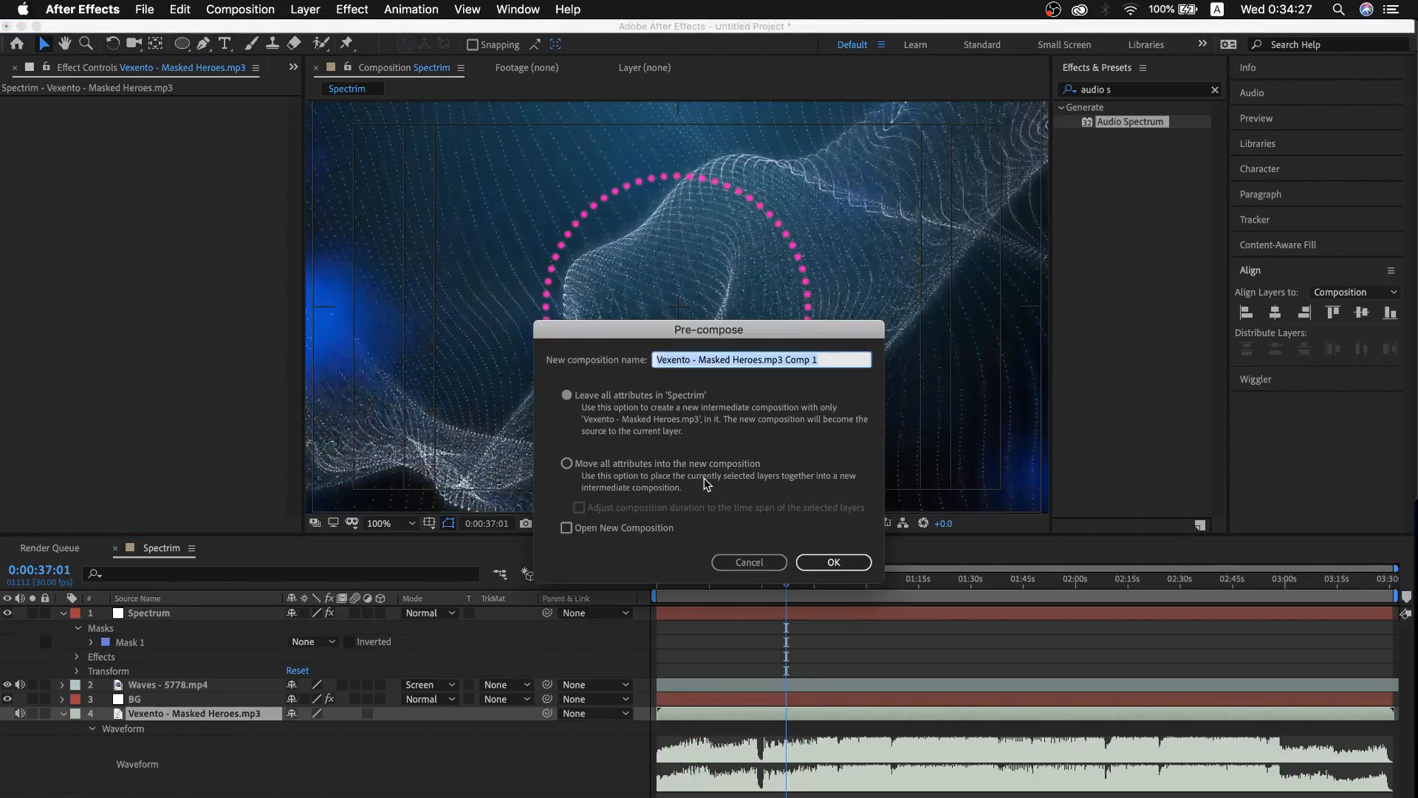
click(590, 467)
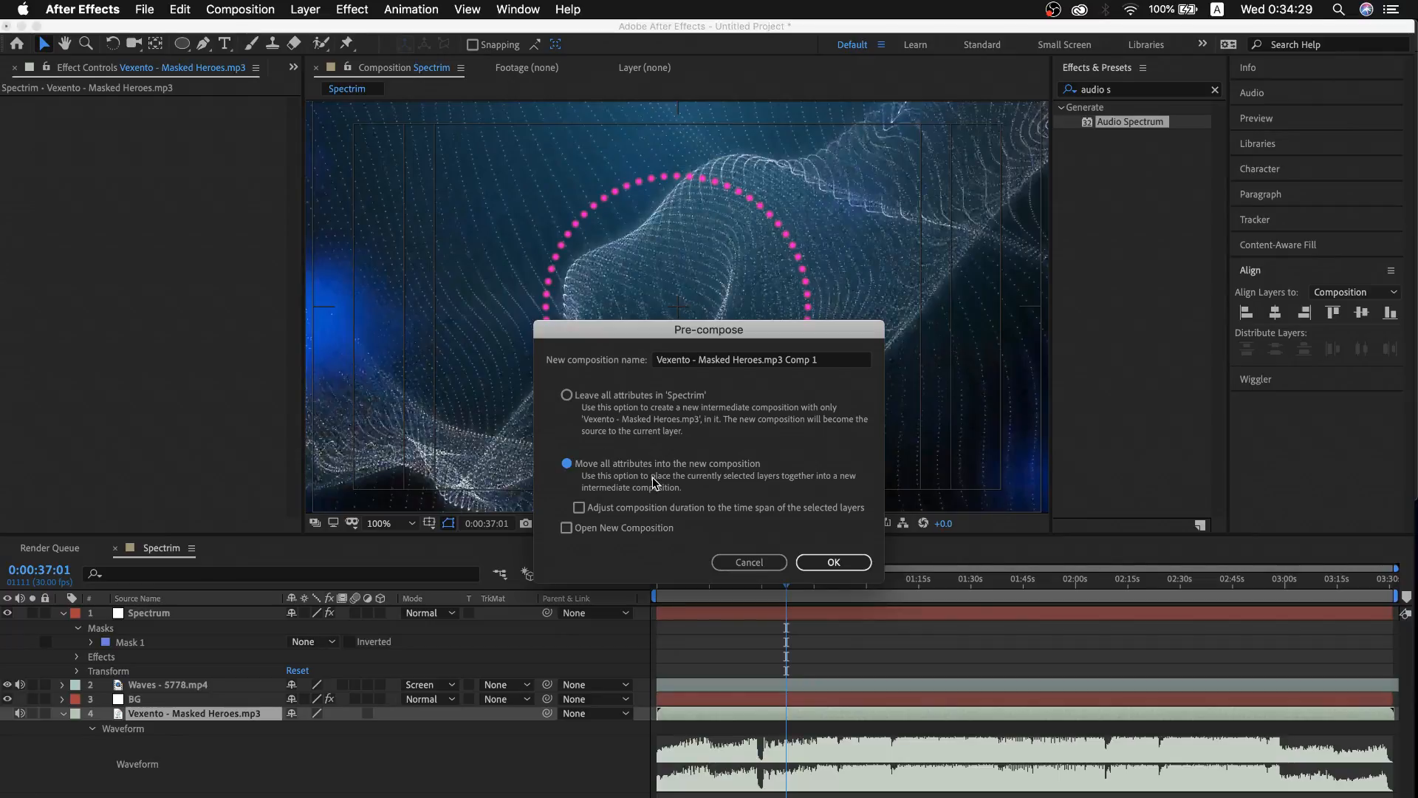
click(838, 561)
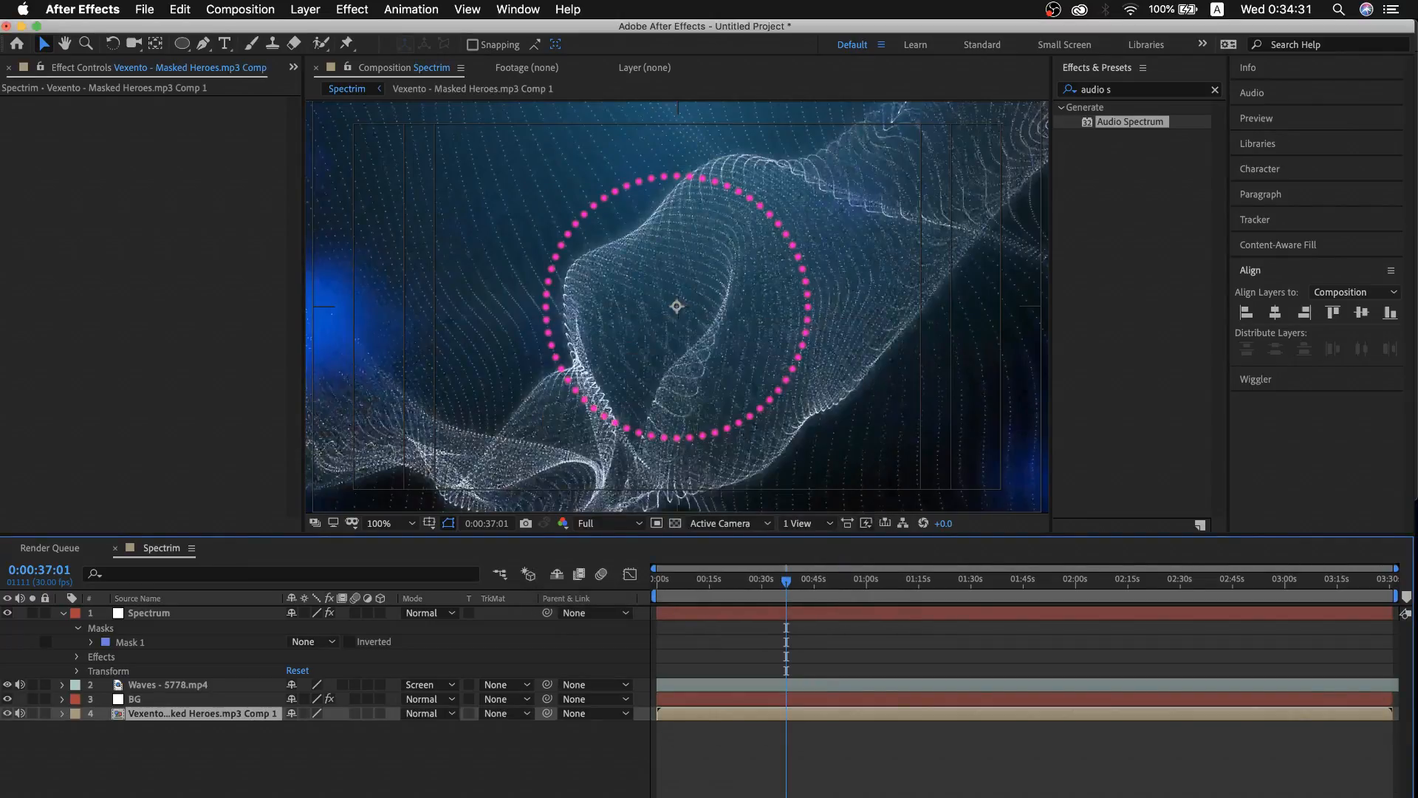
Reveal the music precomp's waveform and set Vexento - Masked Heroes.mp3 Comp 1 as the Spectrum layer's Audio Spectrum audio layer
key(l)
key(l)
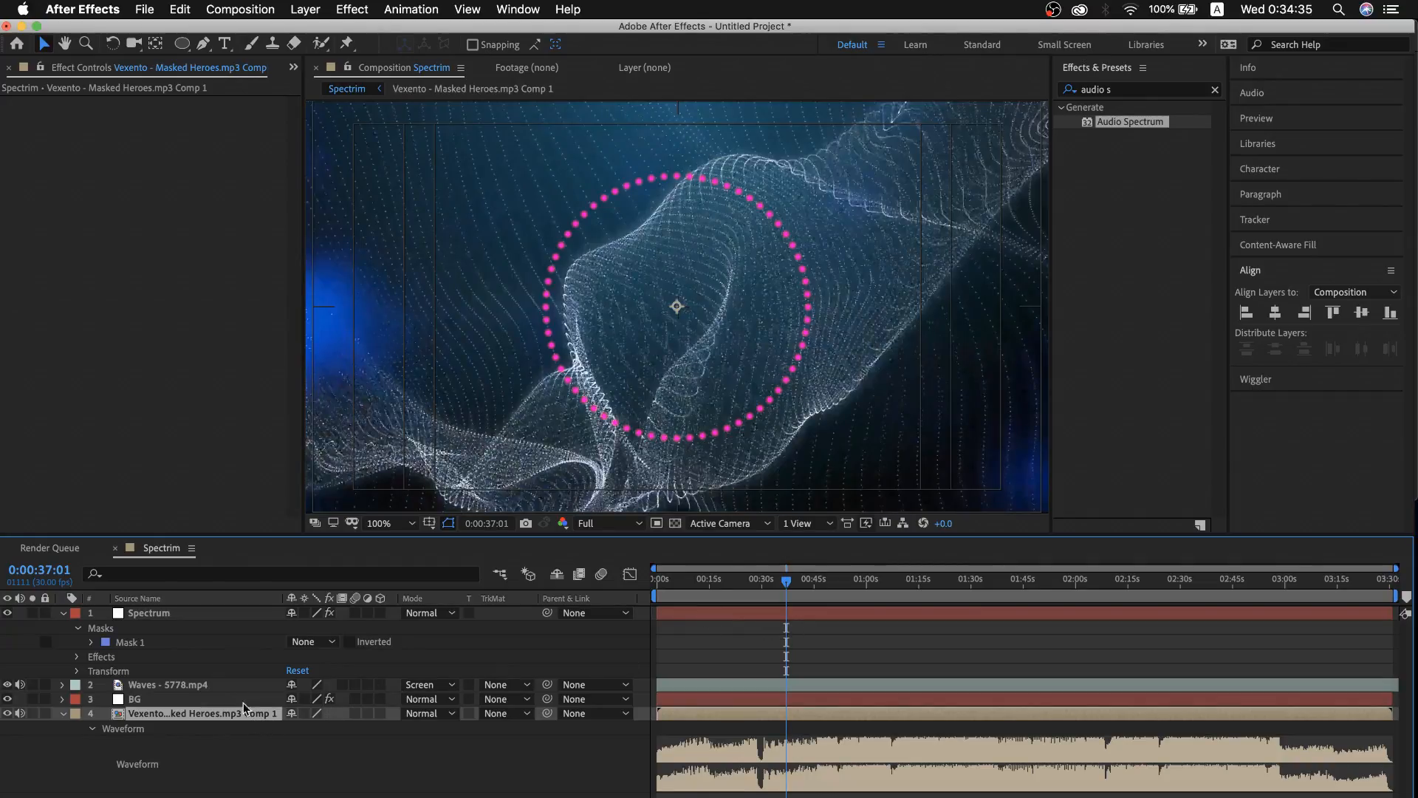
click(197, 617)
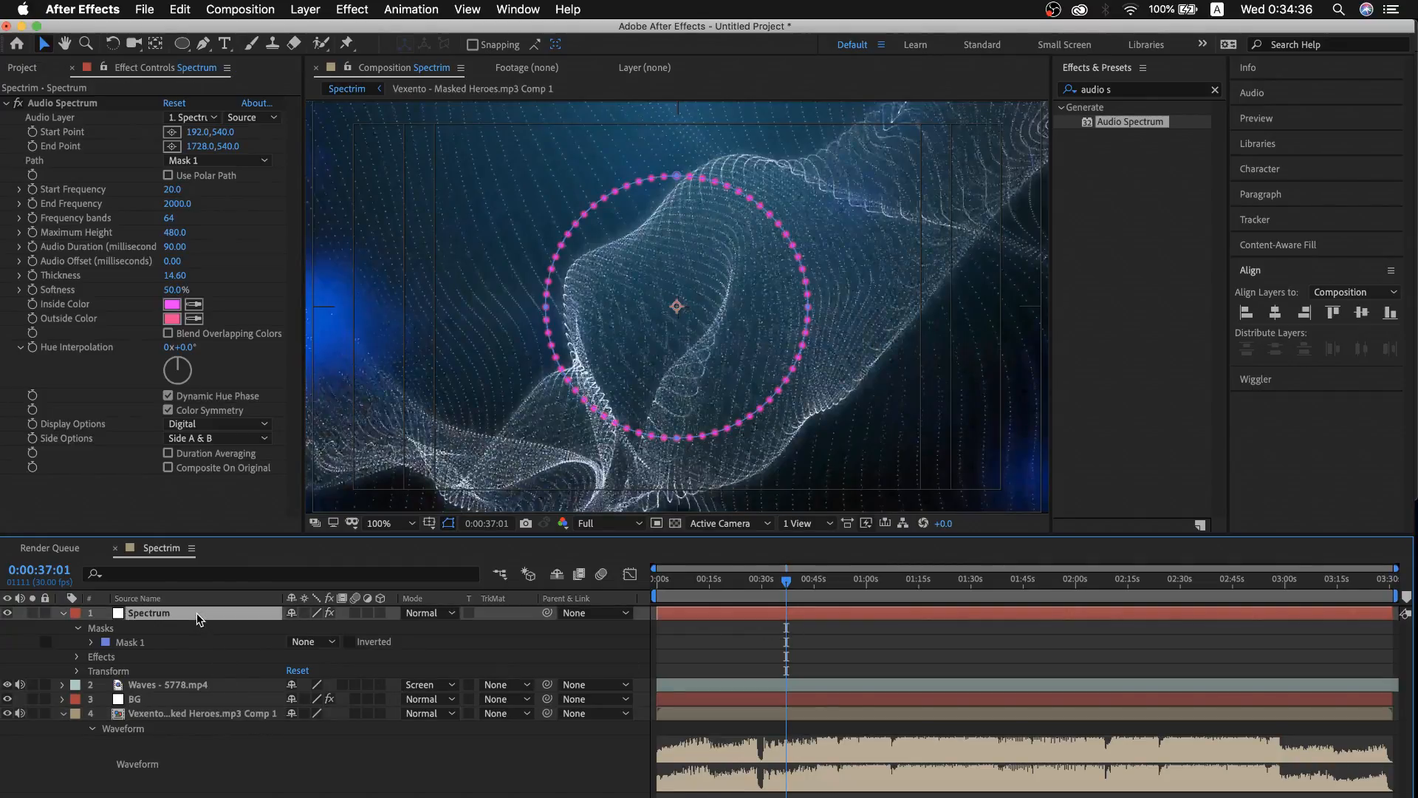
click(202, 117)
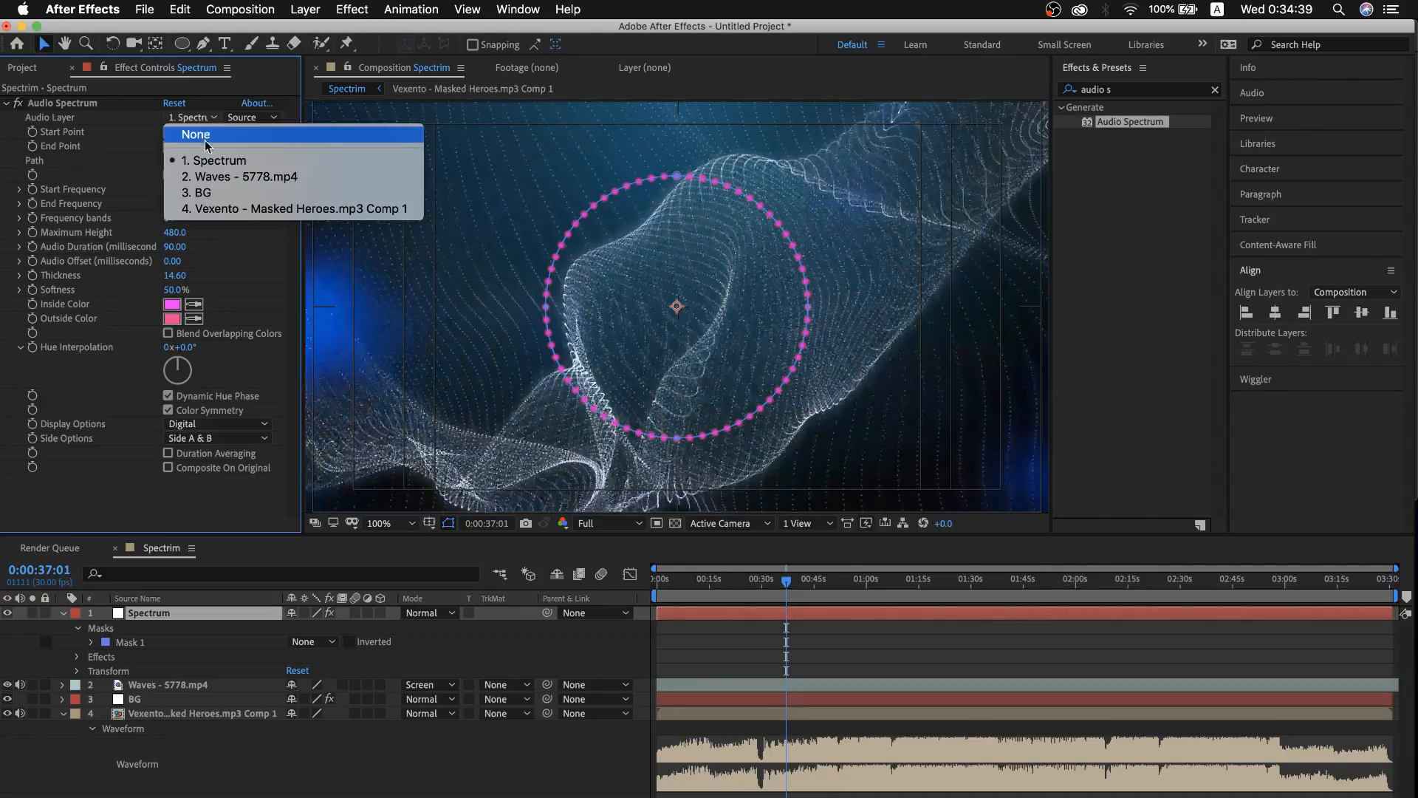
click(248, 209)
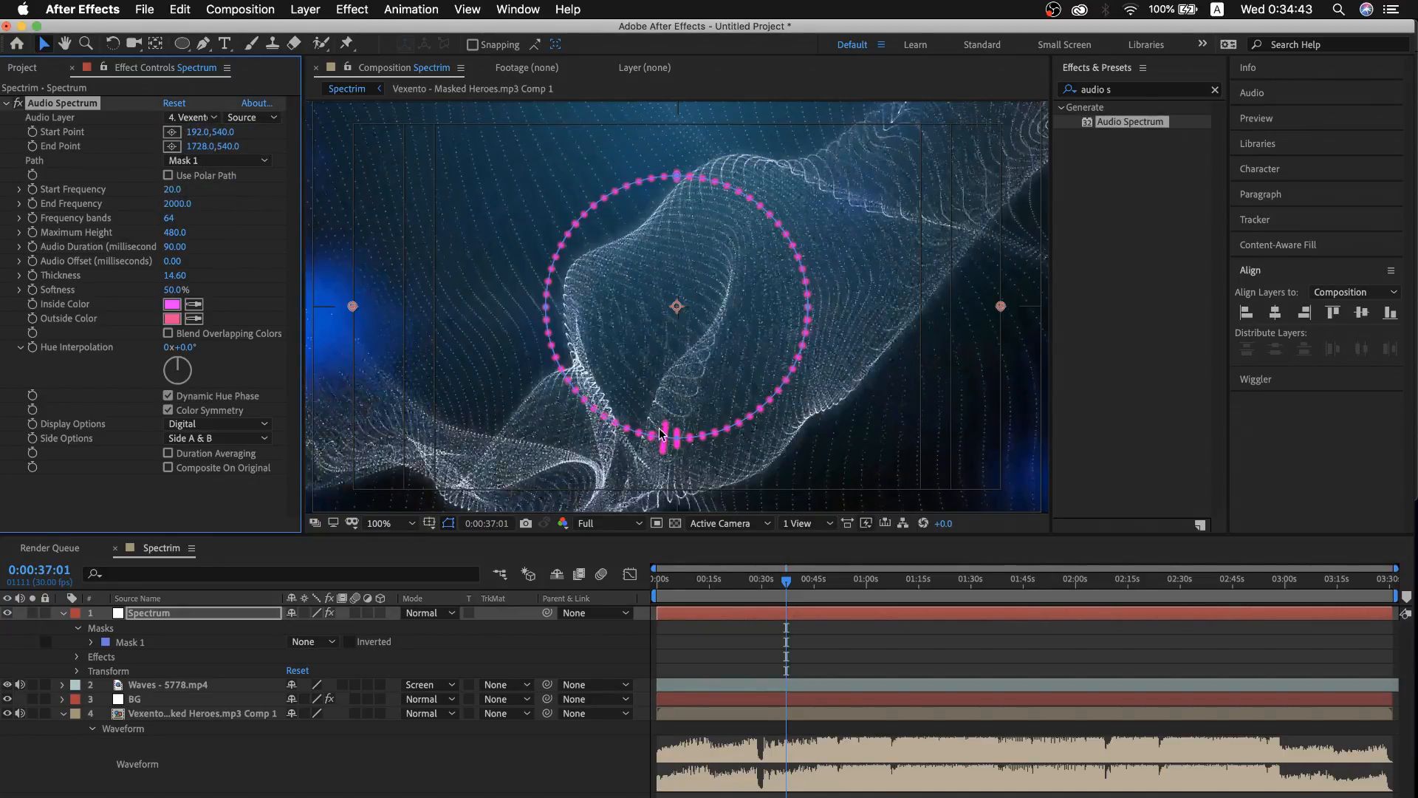
Scrub between about 44 and 48 seconds to check the spectrum's reaction, with the whole composition fitted in the viewer
click(795, 588)
drag(794, 587, 827, 587)
click(403, 528)
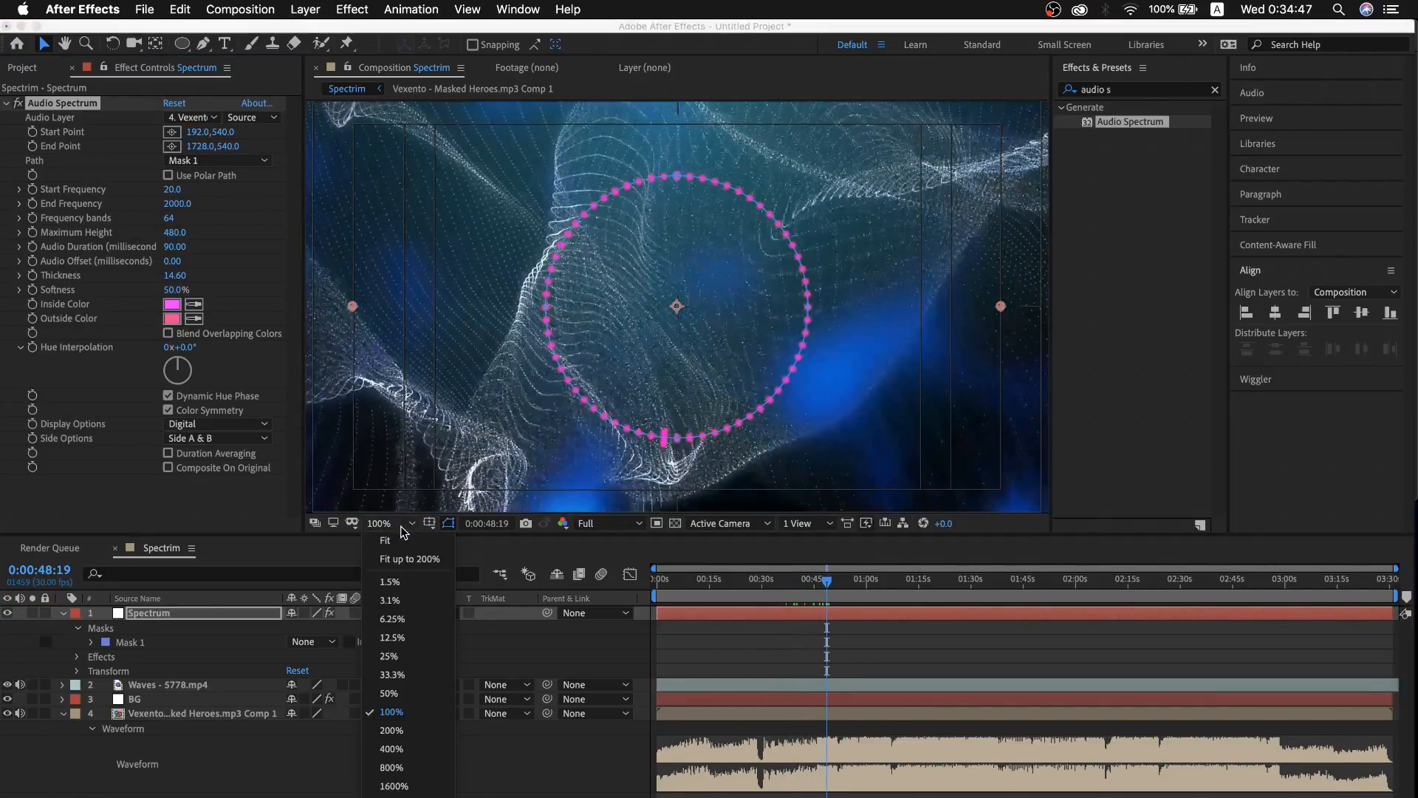
click(405, 555)
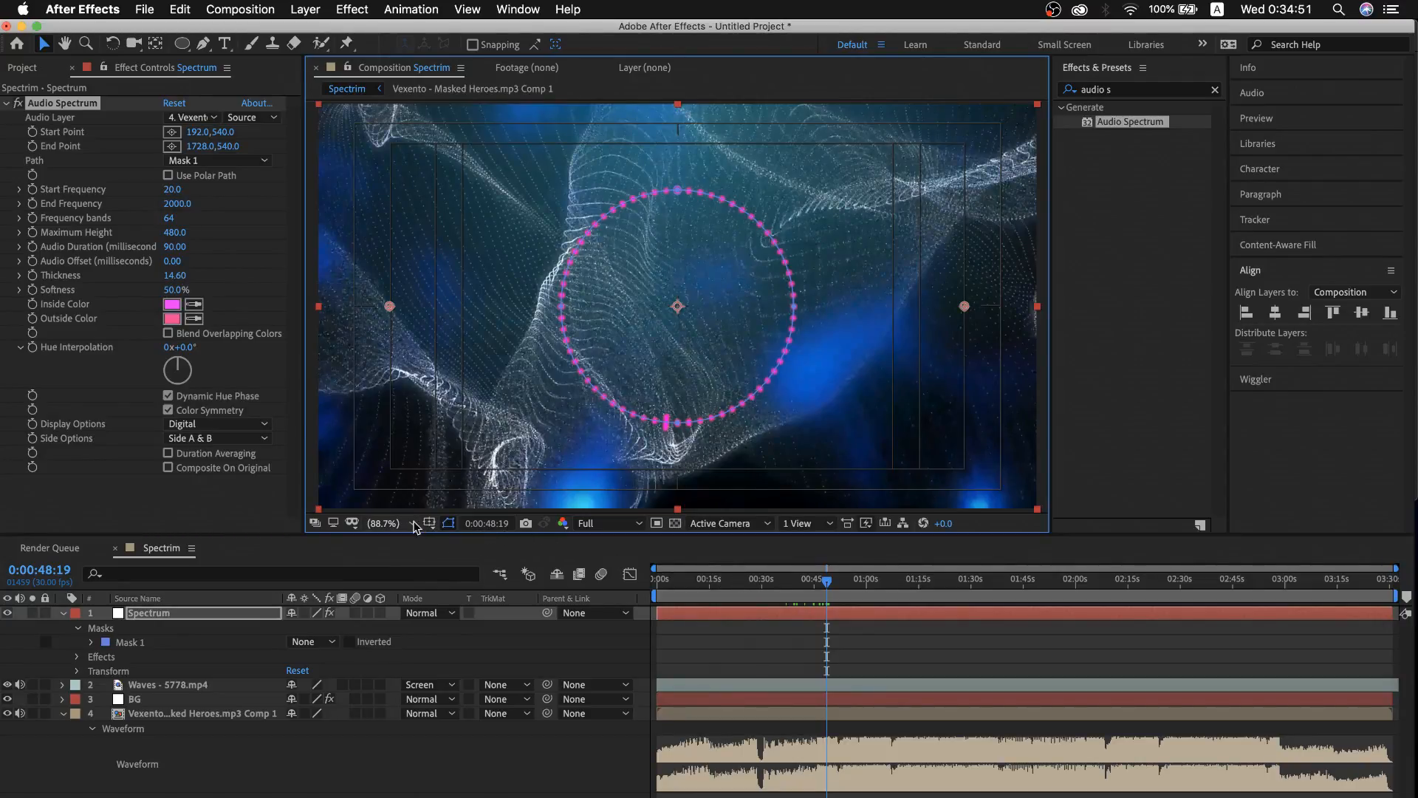
click(838, 591)
mouse_move(836, 593)
mouse_down()
mouse_move(760, 592)
mouse_move(811, 590)
mouse_up()
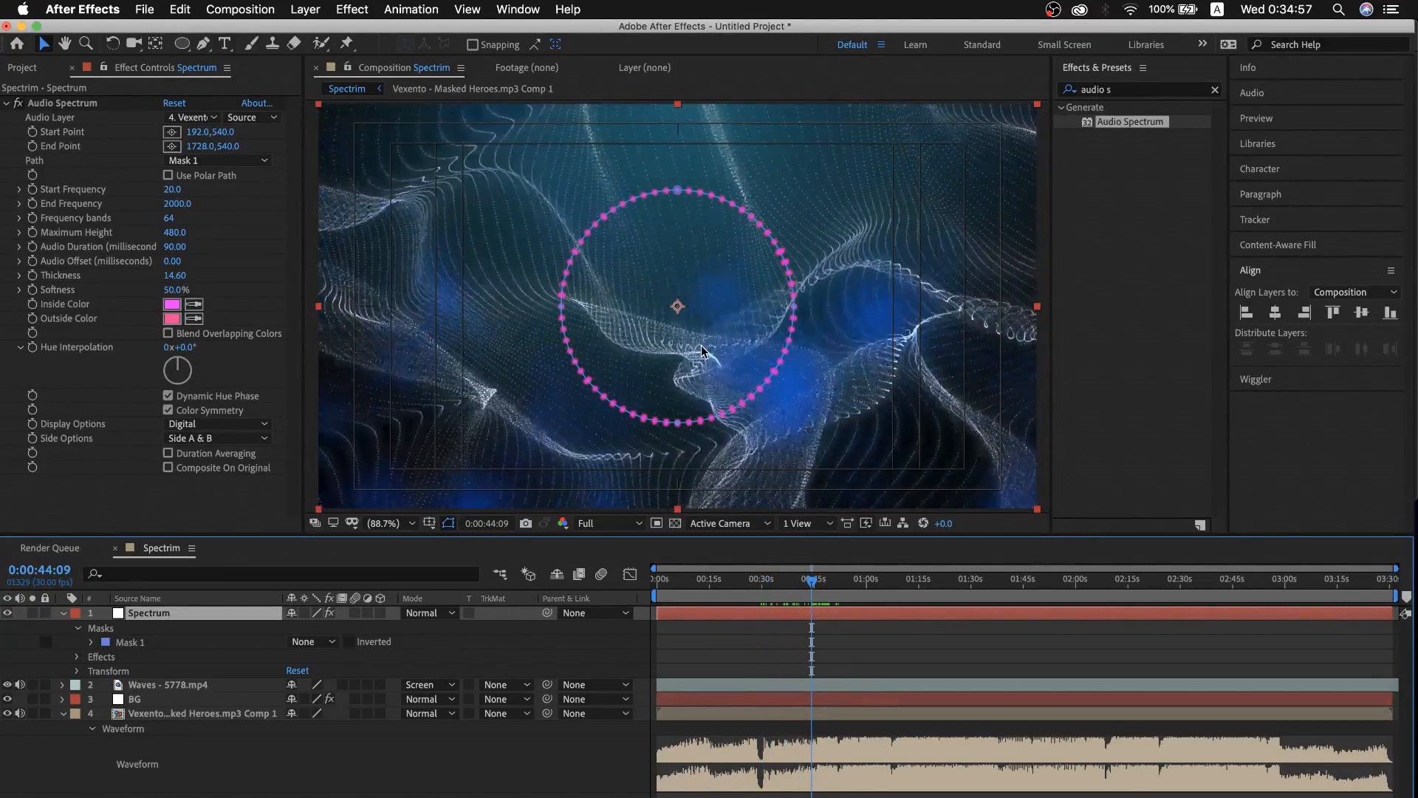
Lower the Waves - 5778.mp4 layer's opacity to 50%
click(189, 685)
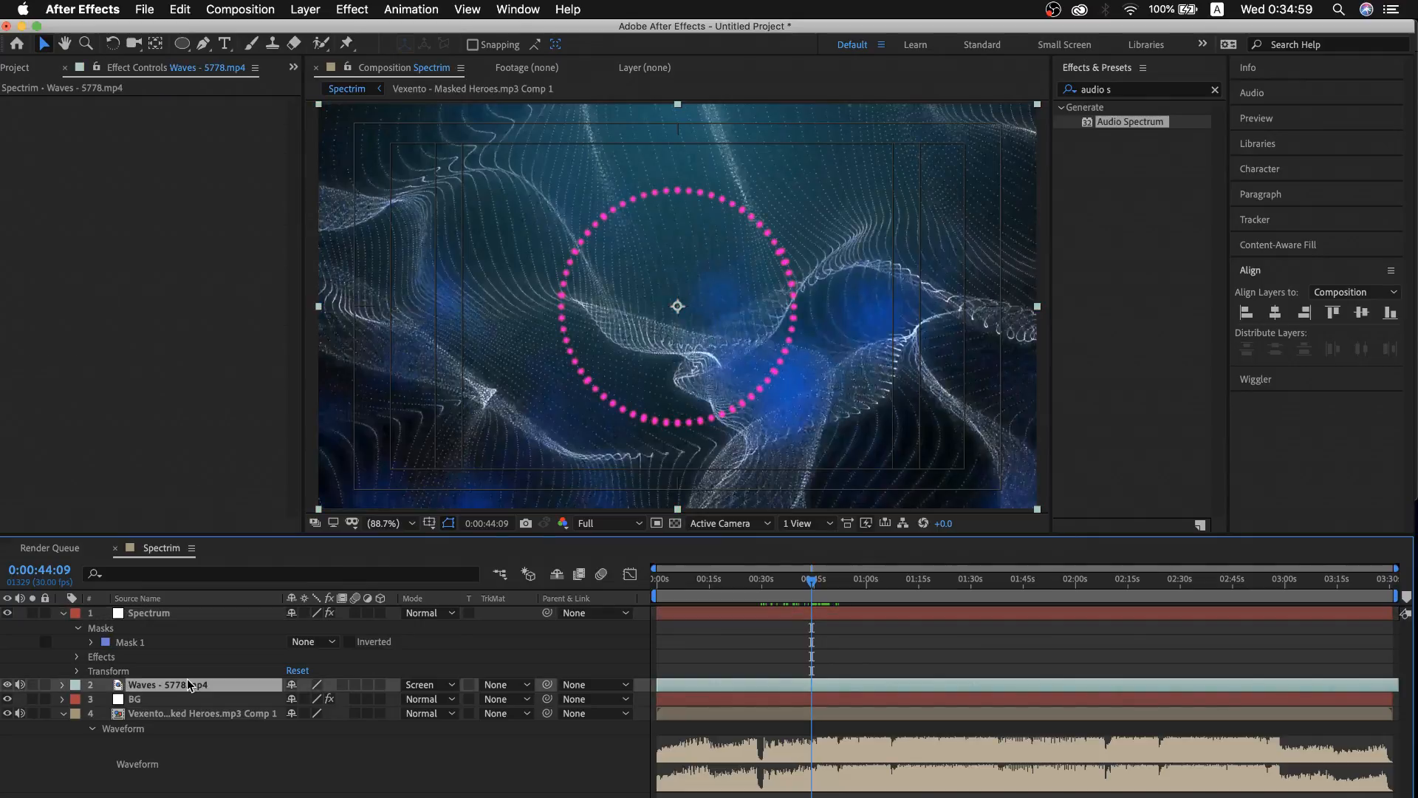
key(t)
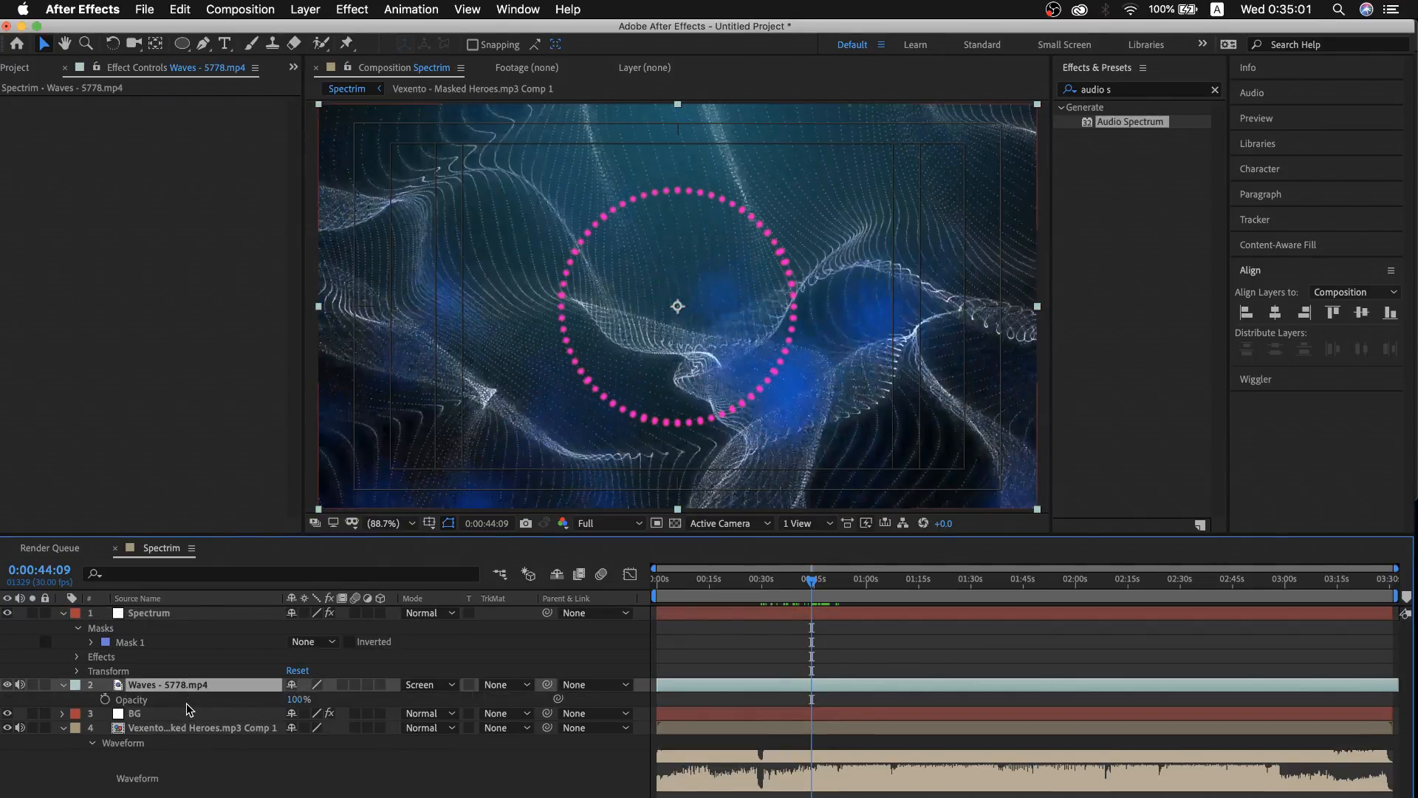
drag(308, 699, 255, 699)
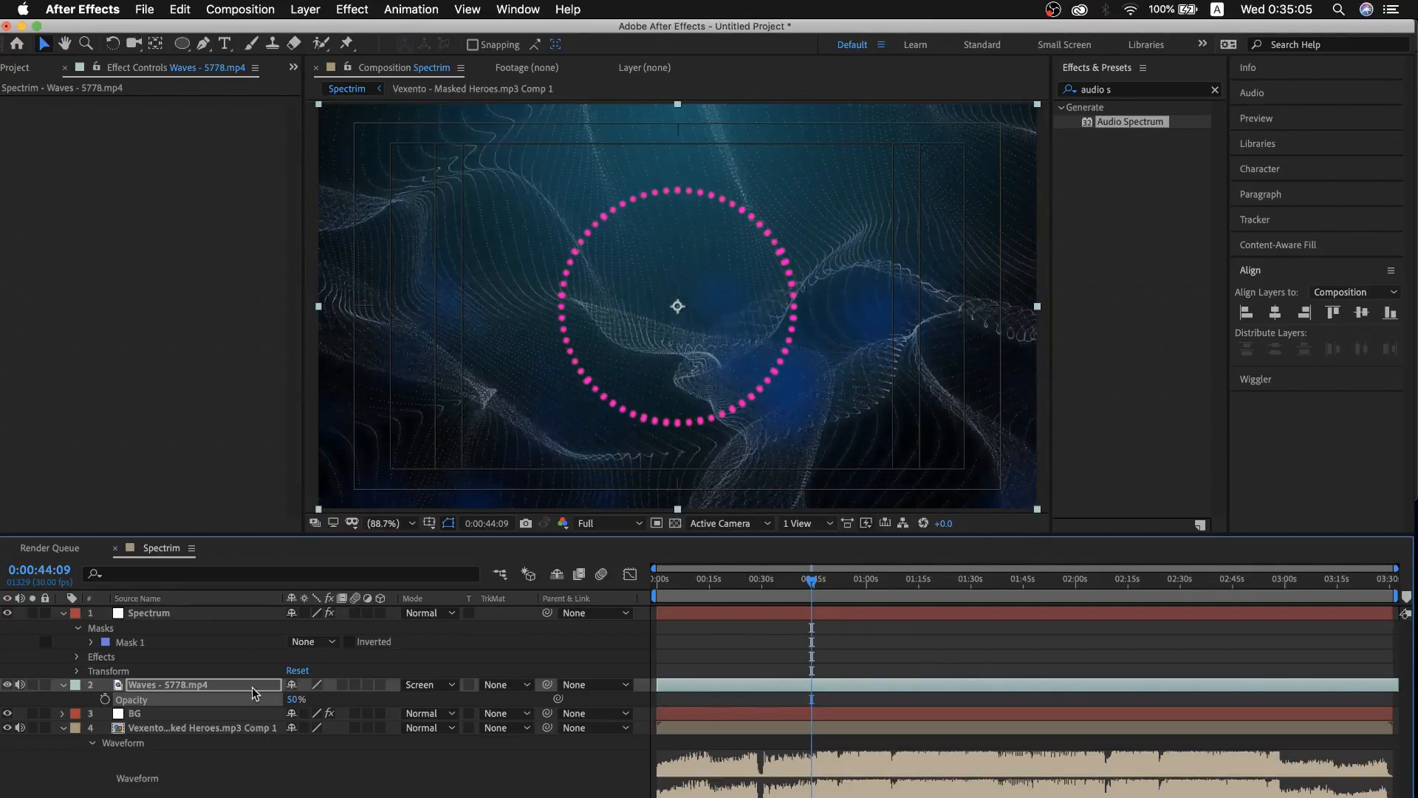
Set the Spectrum layer's Audio Spectrum inside and outside colors to white, with the playhead at about 40 seconds
click(63, 685)
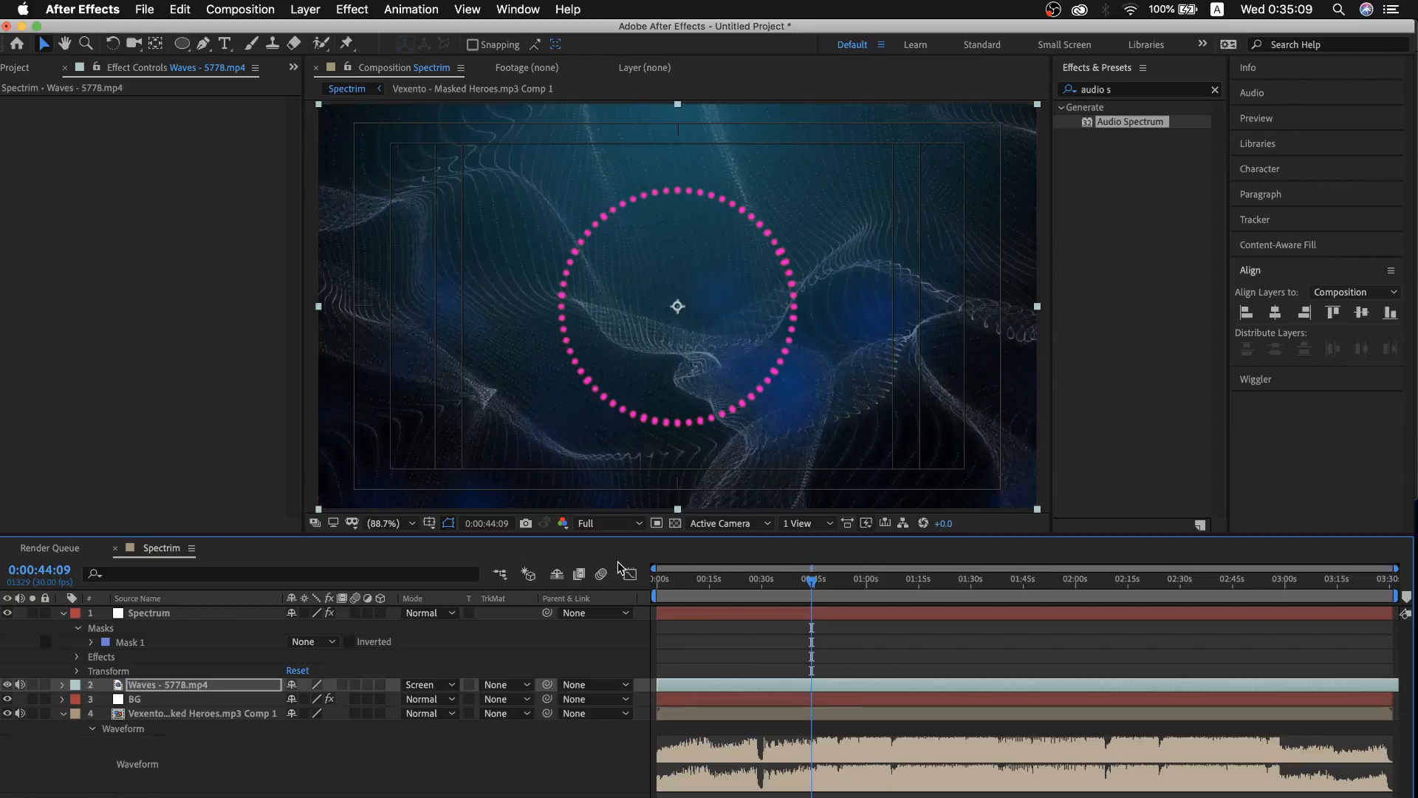
drag(813, 588, 799, 589)
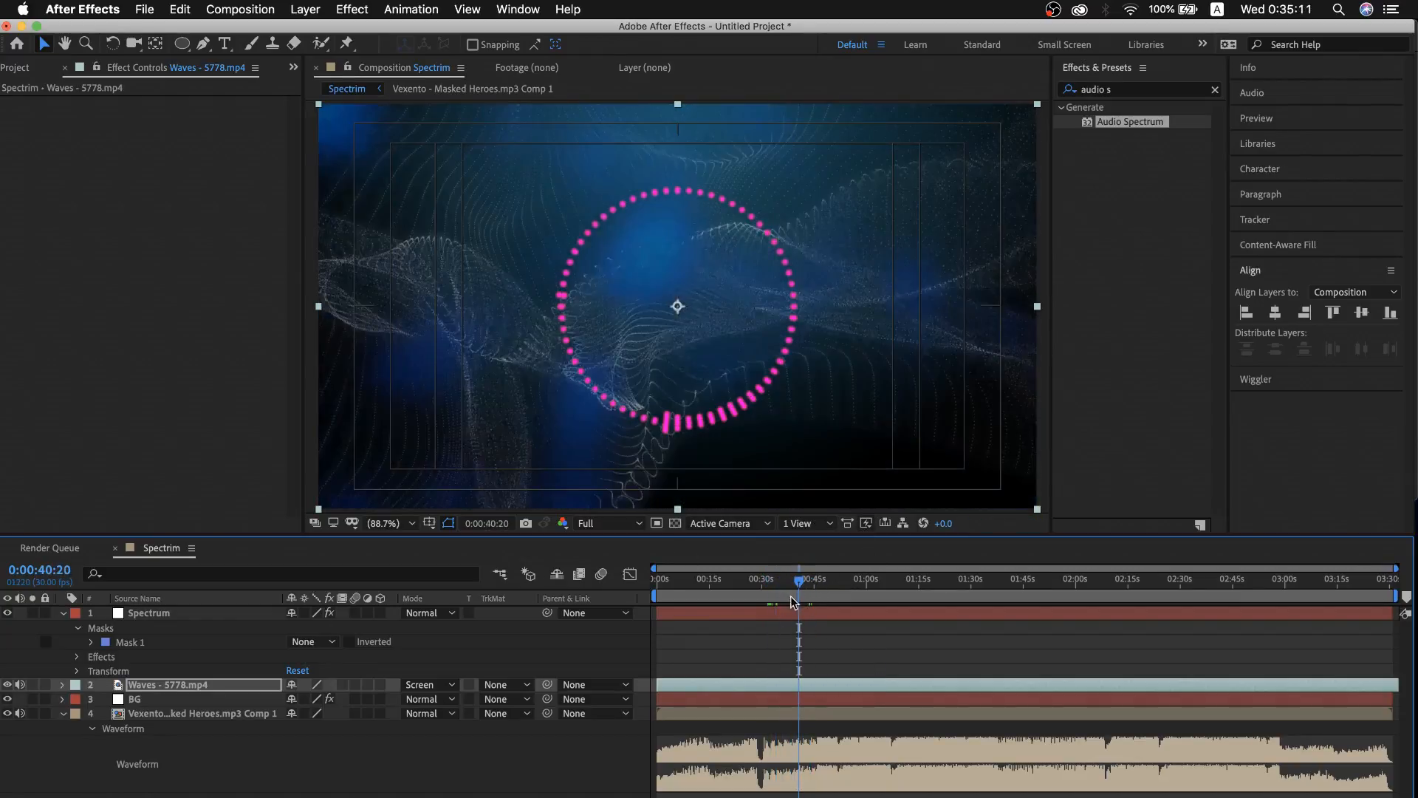
click(795, 611)
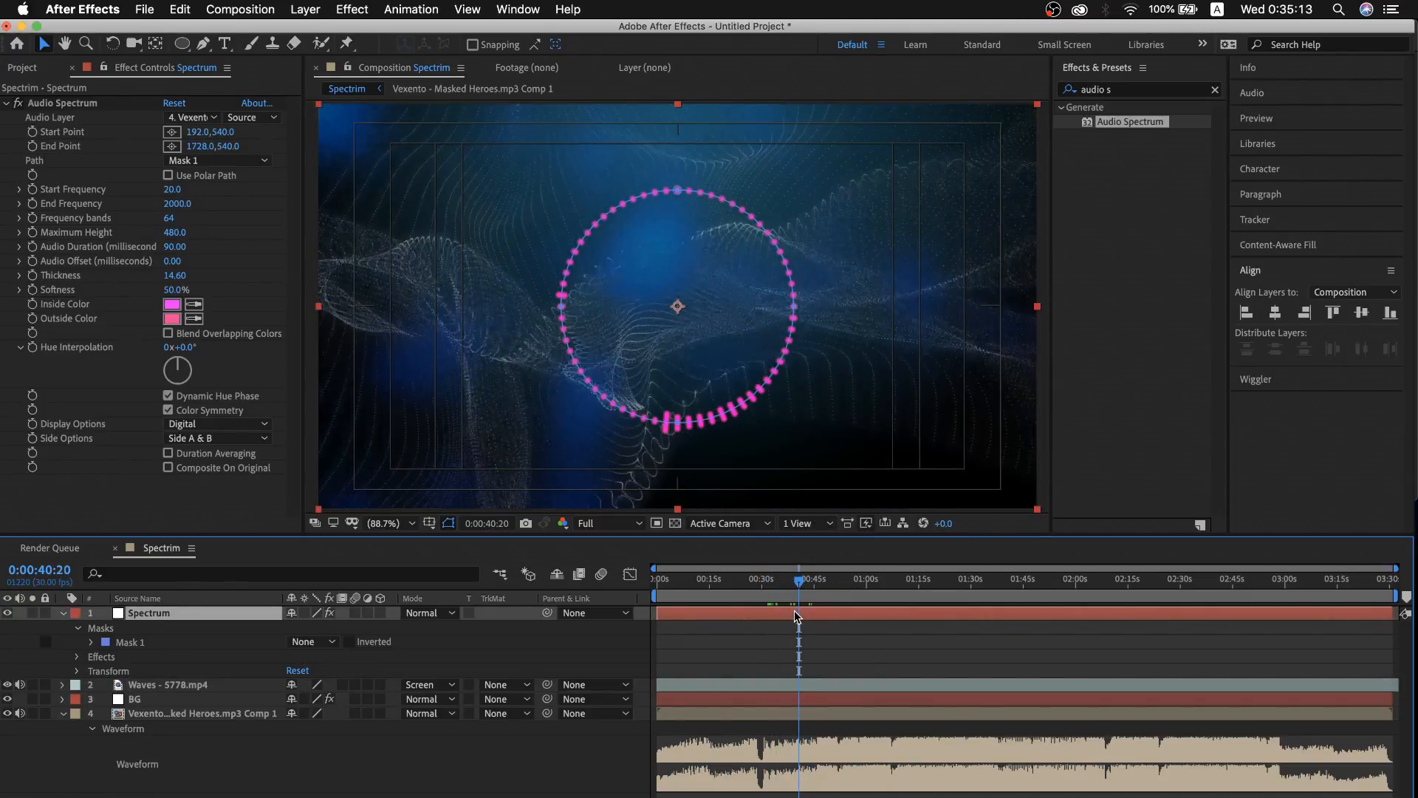
click(171, 305)
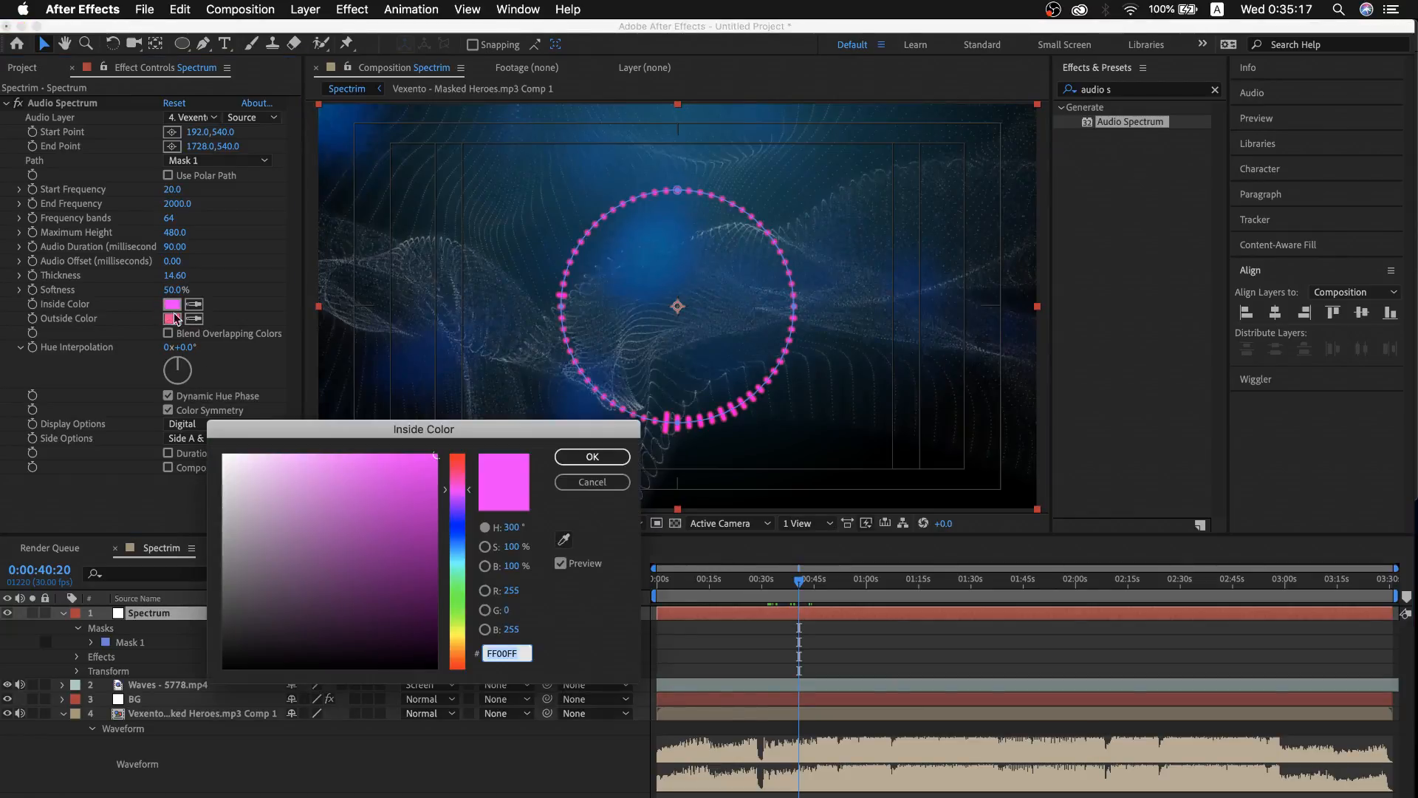
drag(277, 559, 217, 445)
click(593, 456)
click(194, 318)
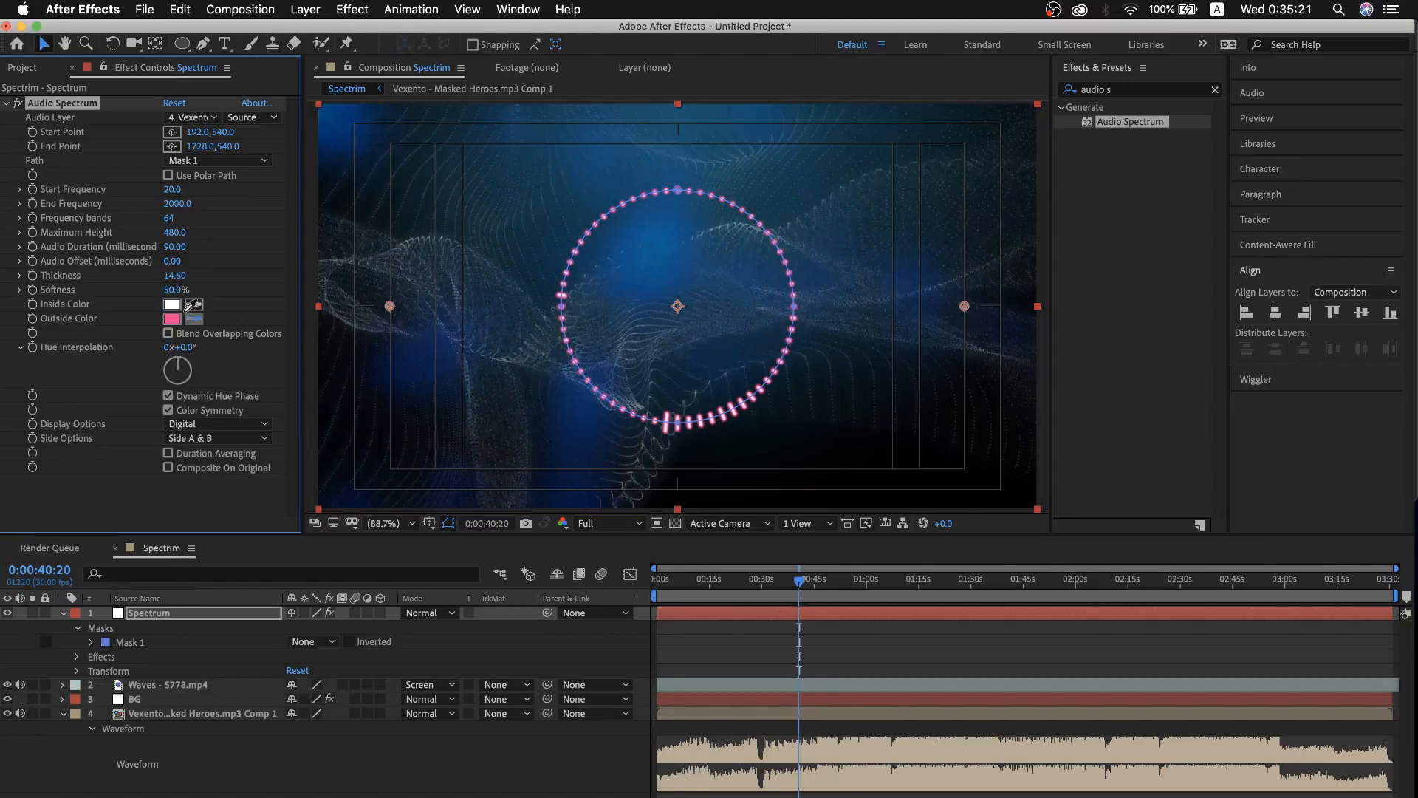
click(175, 309)
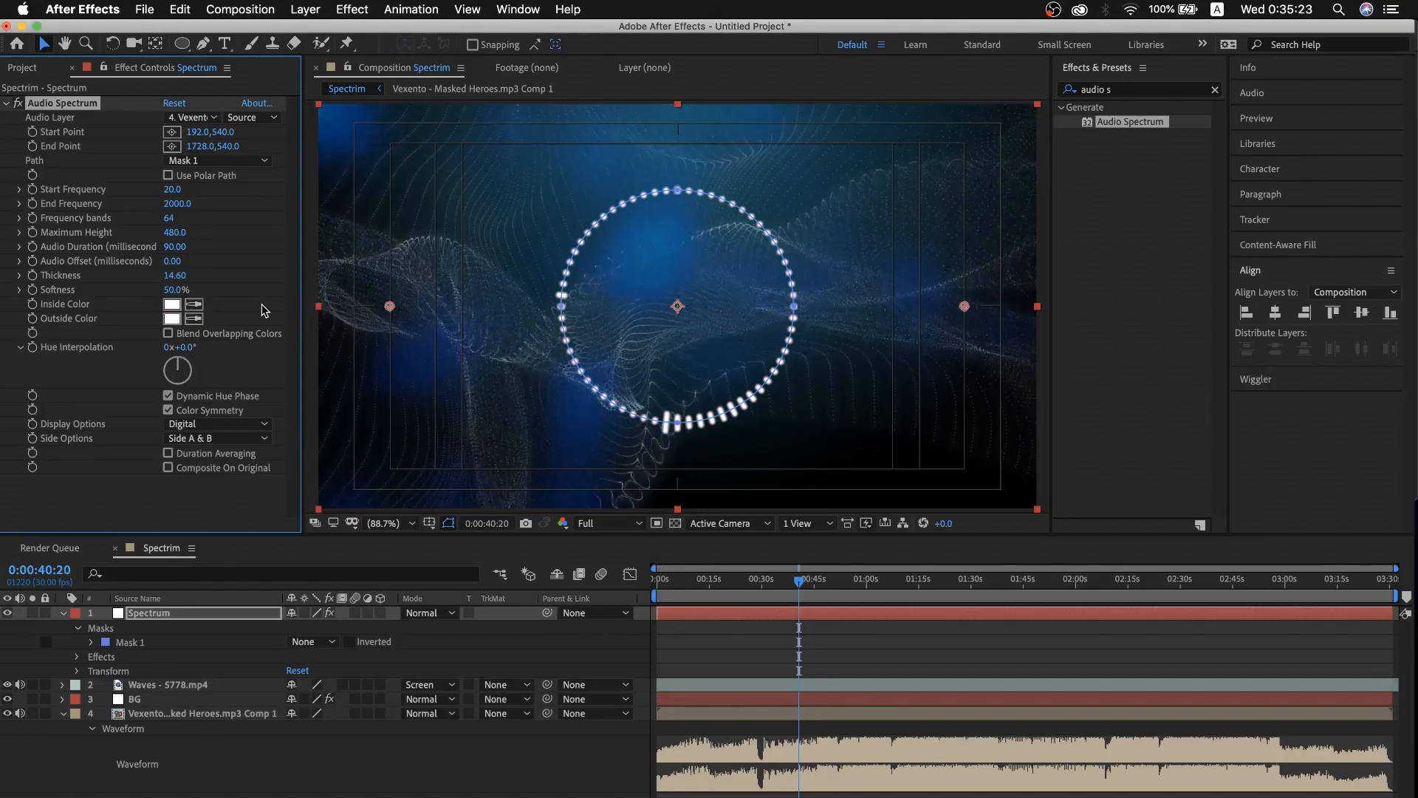
Set the Audio Spectrum's softness to 0%, then hide the mask outline and view the composition at 100%
drag(171, 291, 22, 274)
drag(171, 290, 42, 294)
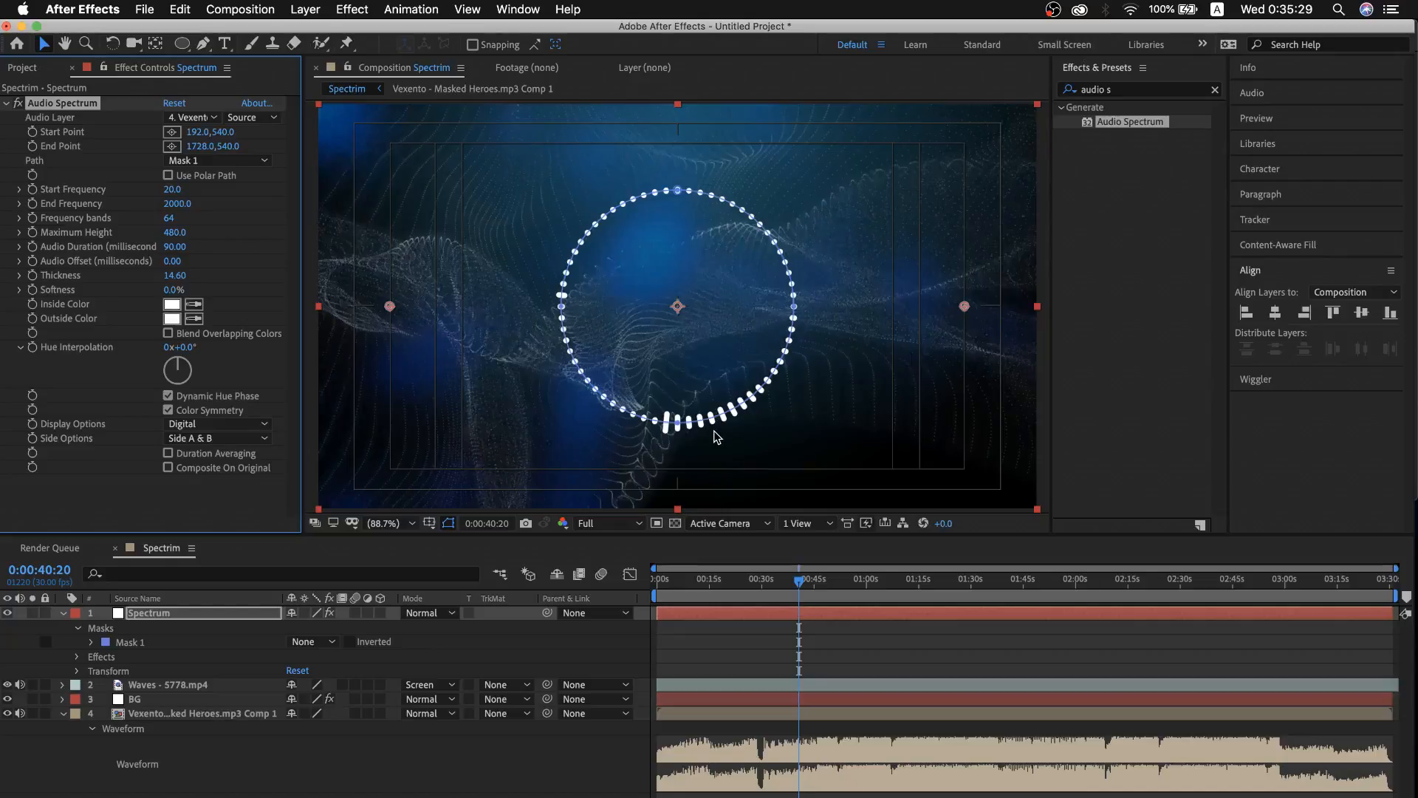
click(449, 525)
key(slash)
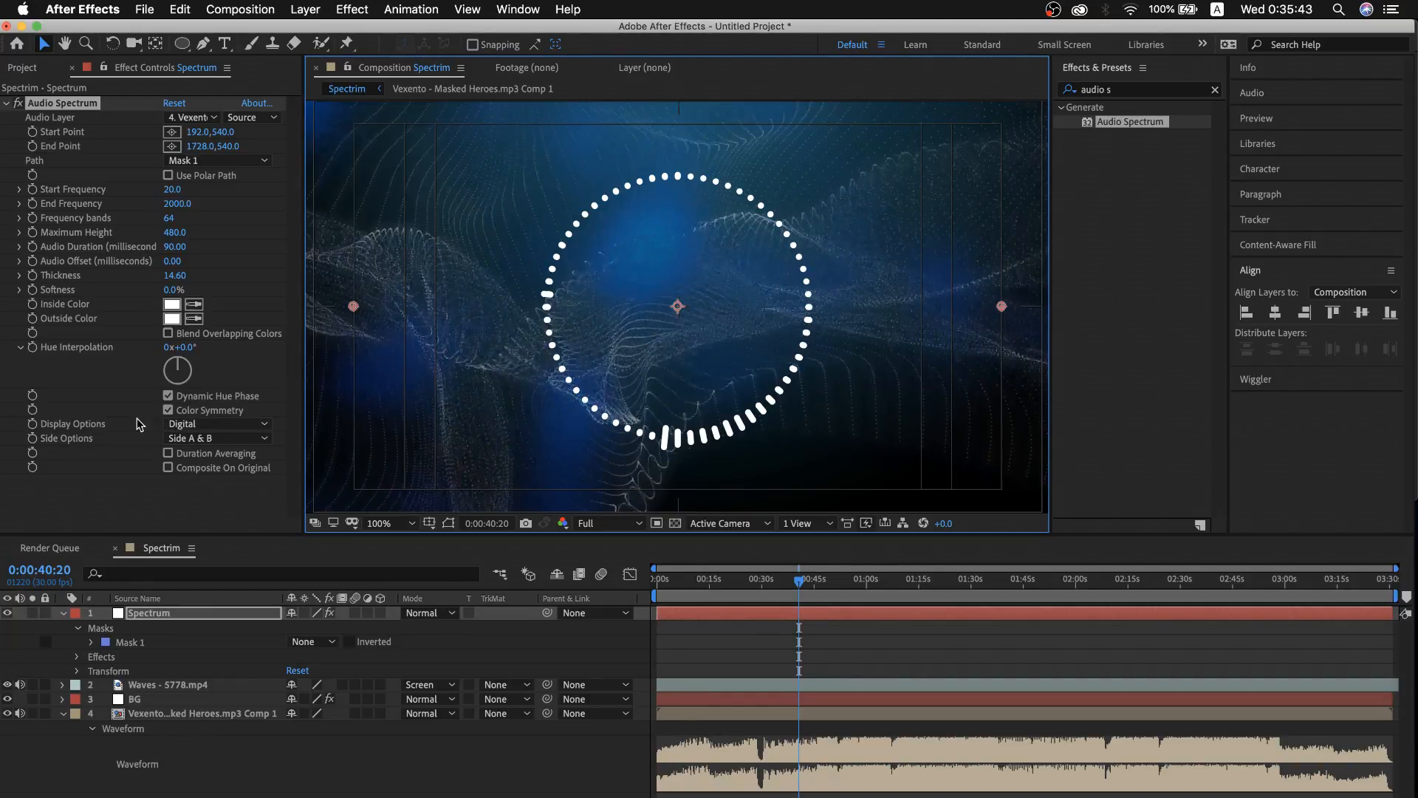
Display the Audio Spectrum as Analog lines and check the shape at about 1:02 in the timeline
click(221, 424)
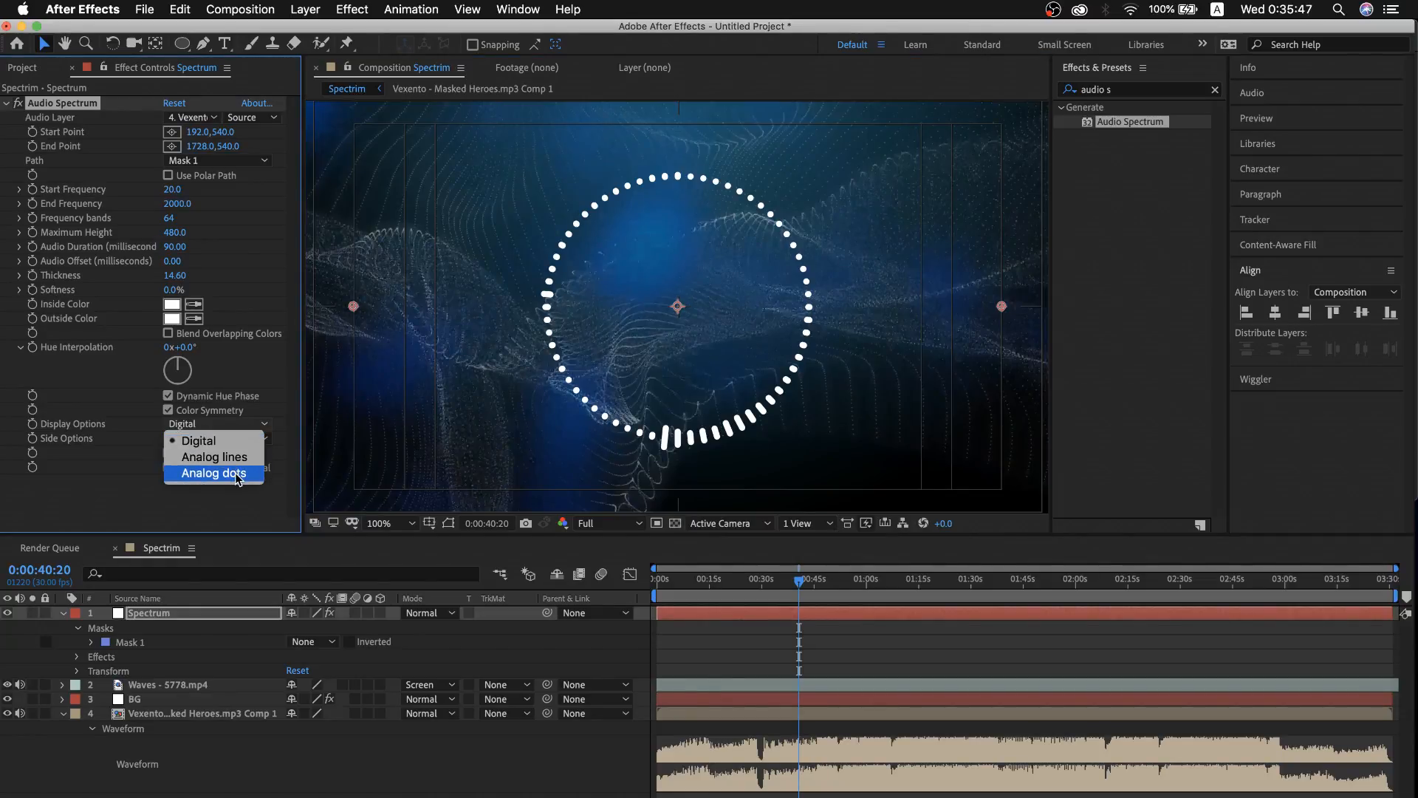
click(218, 457)
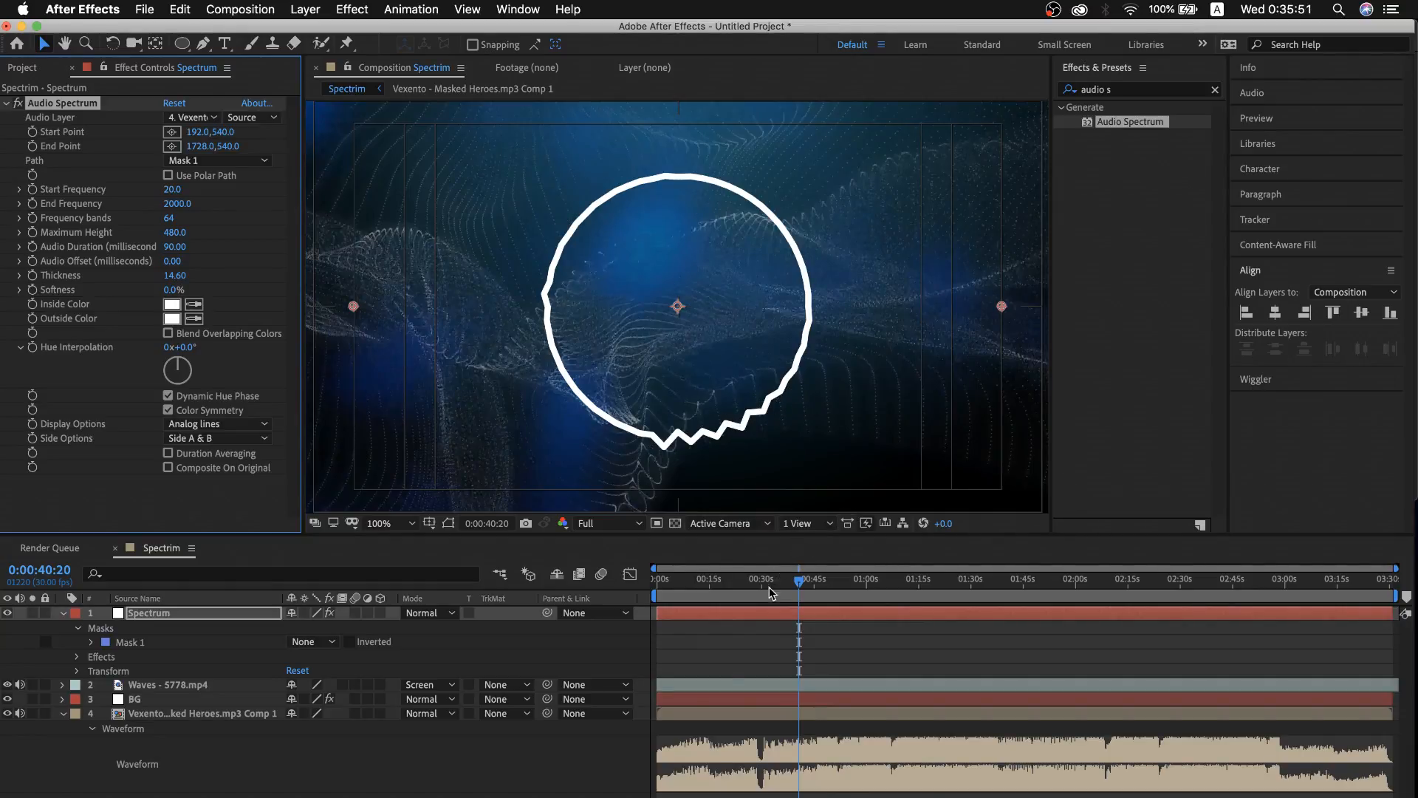
drag(801, 584, 875, 585)
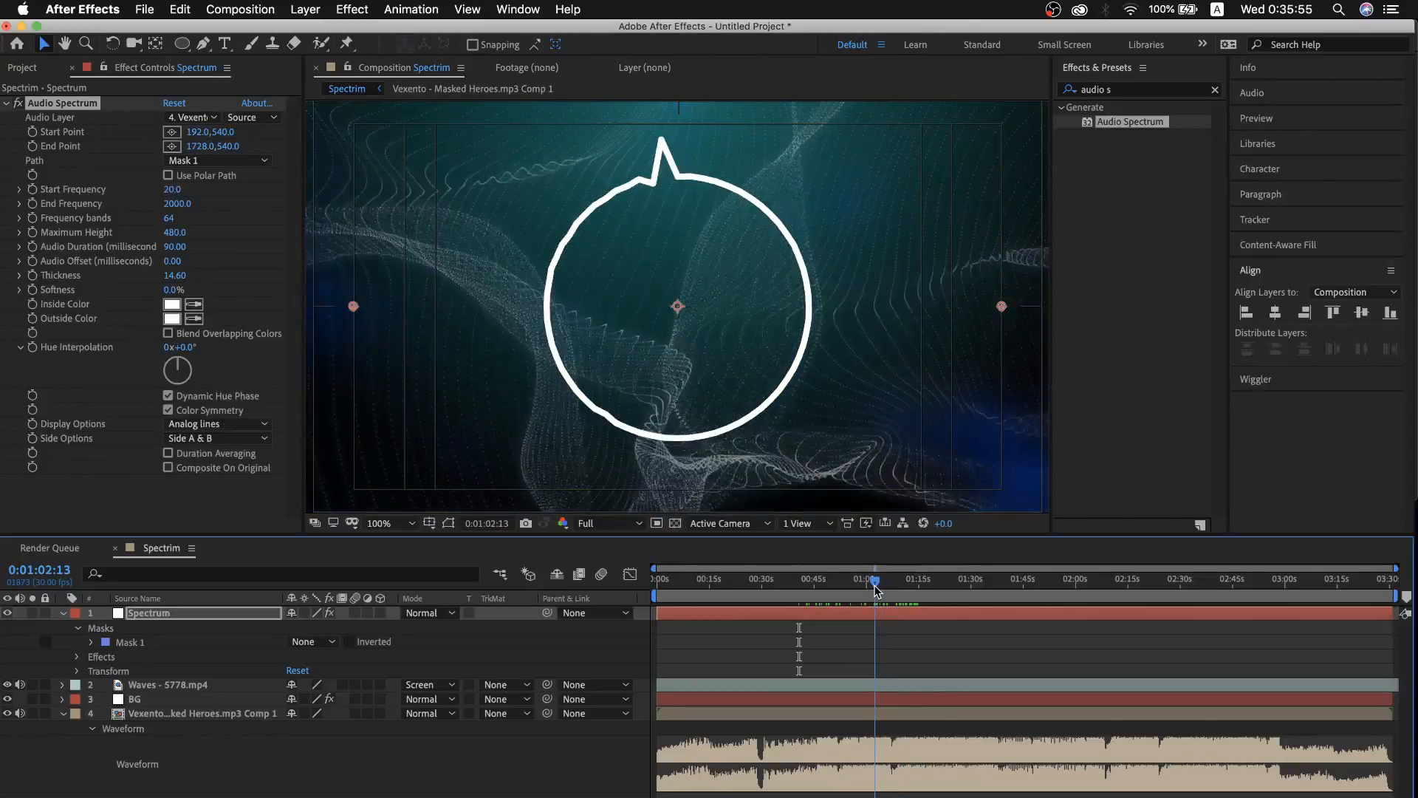
Set the Audio Spectrum's maximum height to 500 and scrub to about 1:15 to check the reaction
click(178, 233)
text(55)
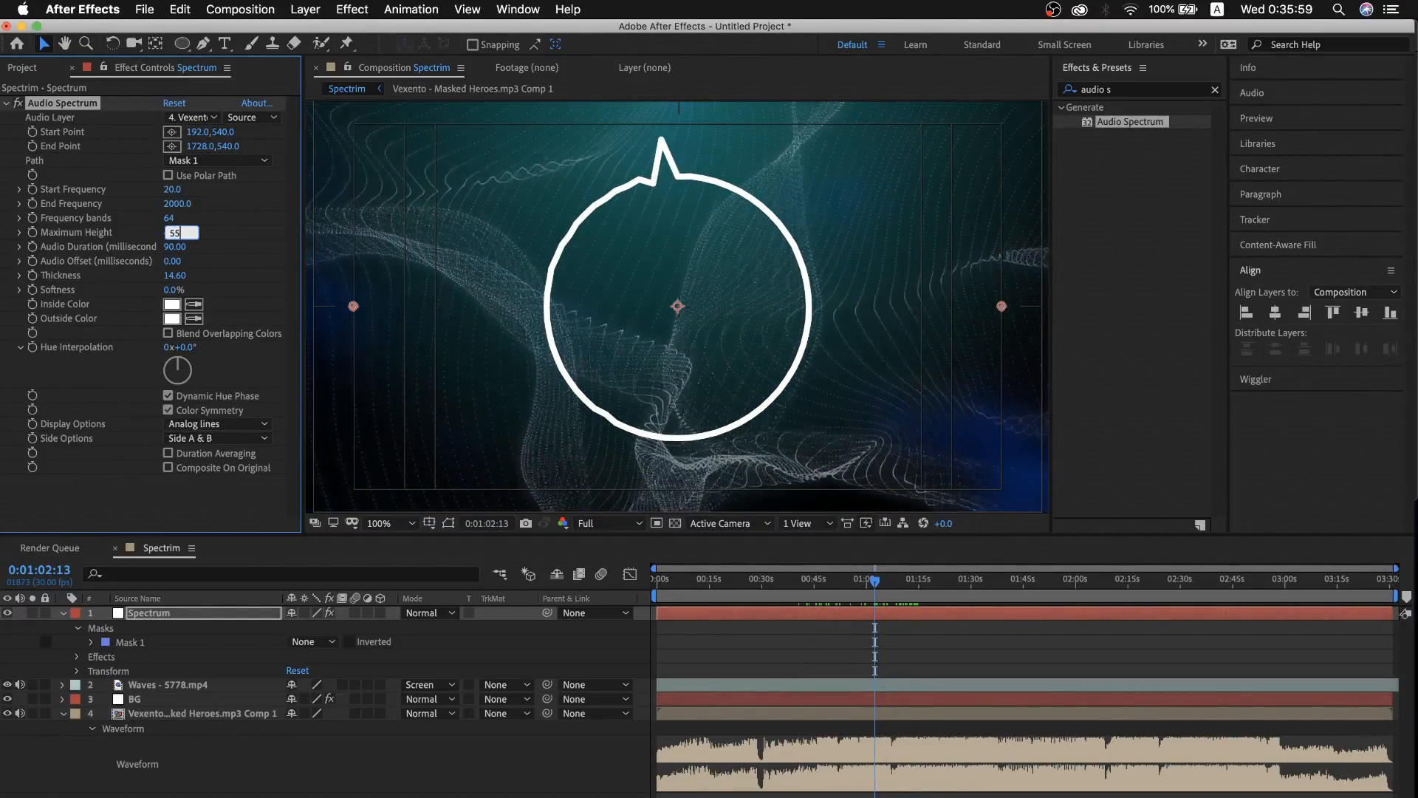
text(00)
key(Return)
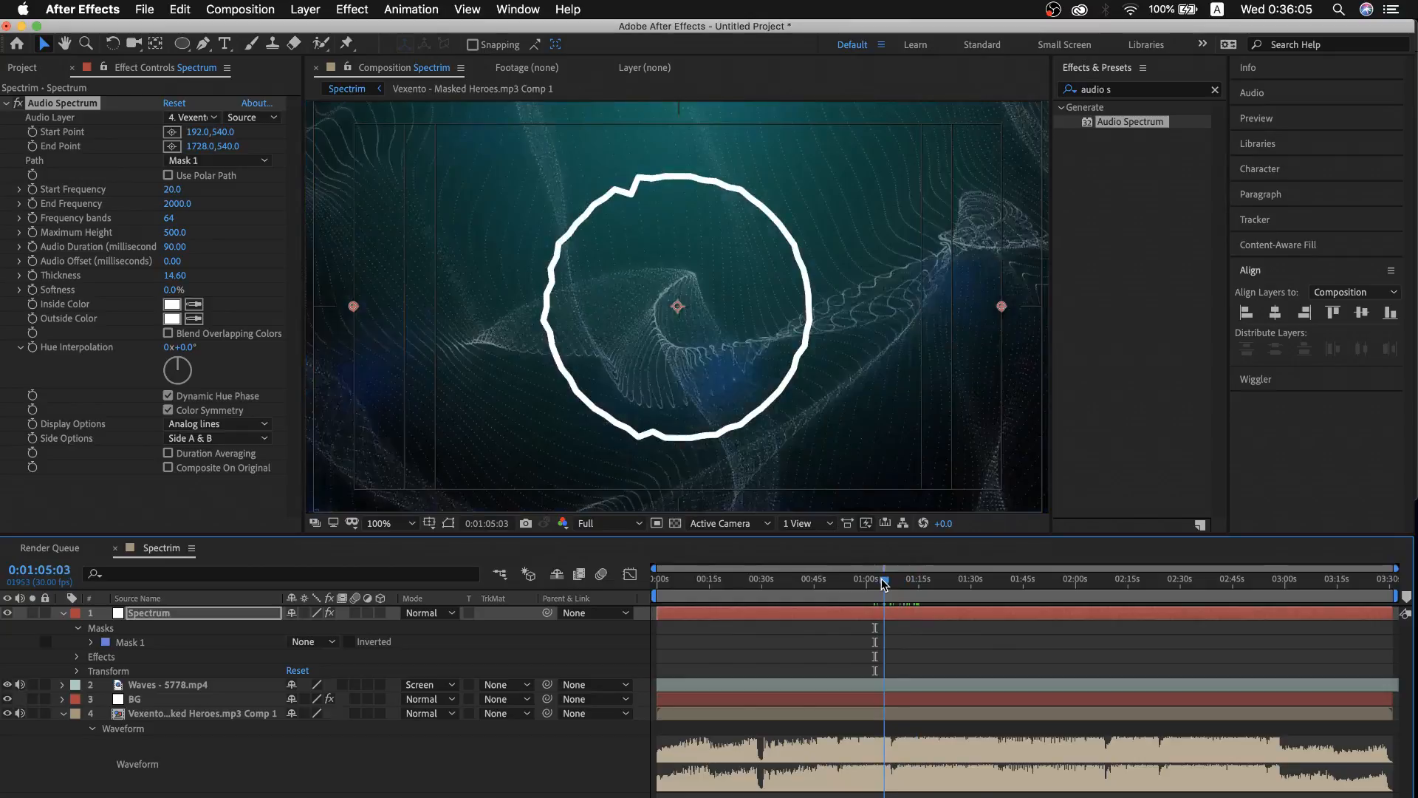
drag(880, 578, 915, 590)
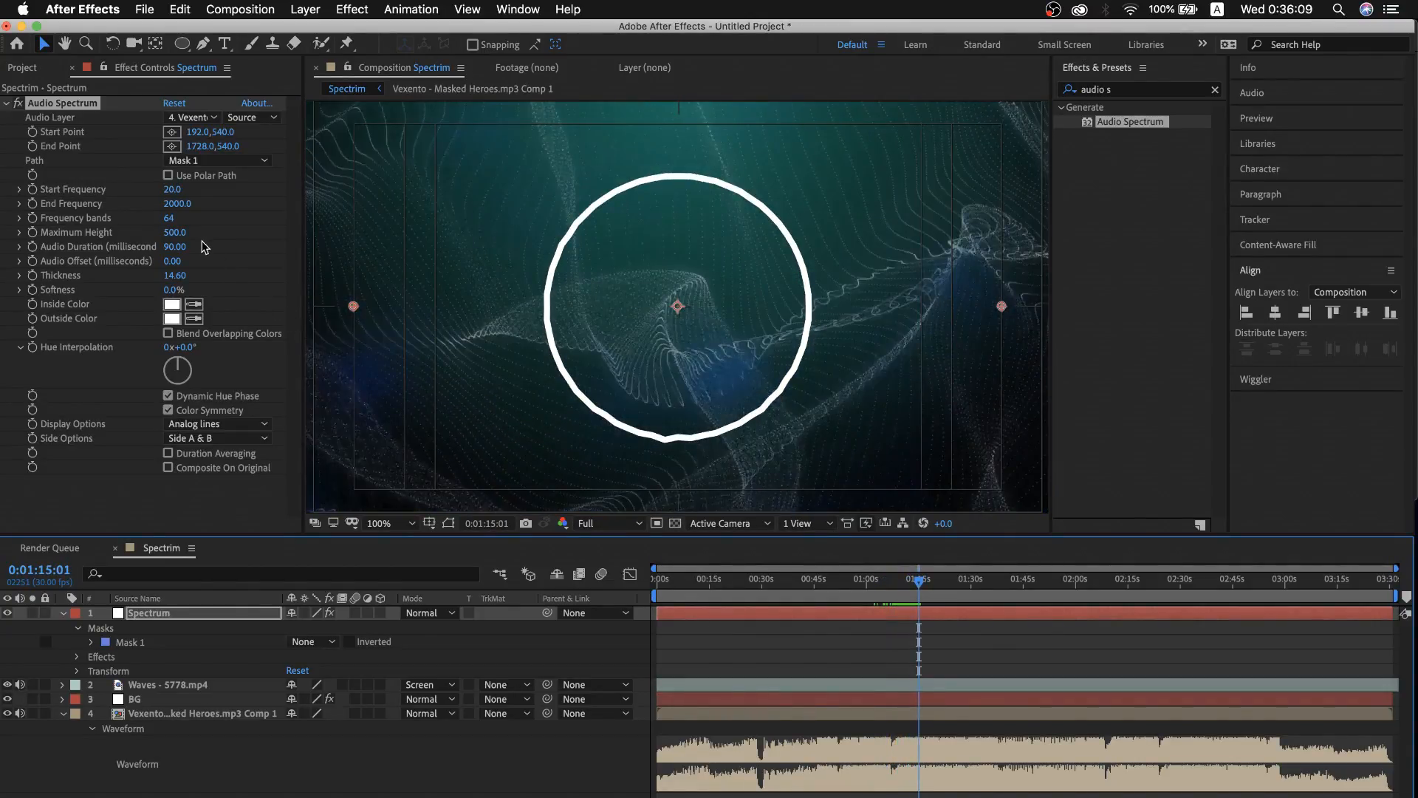
Set the Audio Spectrum's thickness to 3 and scrub back to about 1:12 to check the line
click(179, 278)
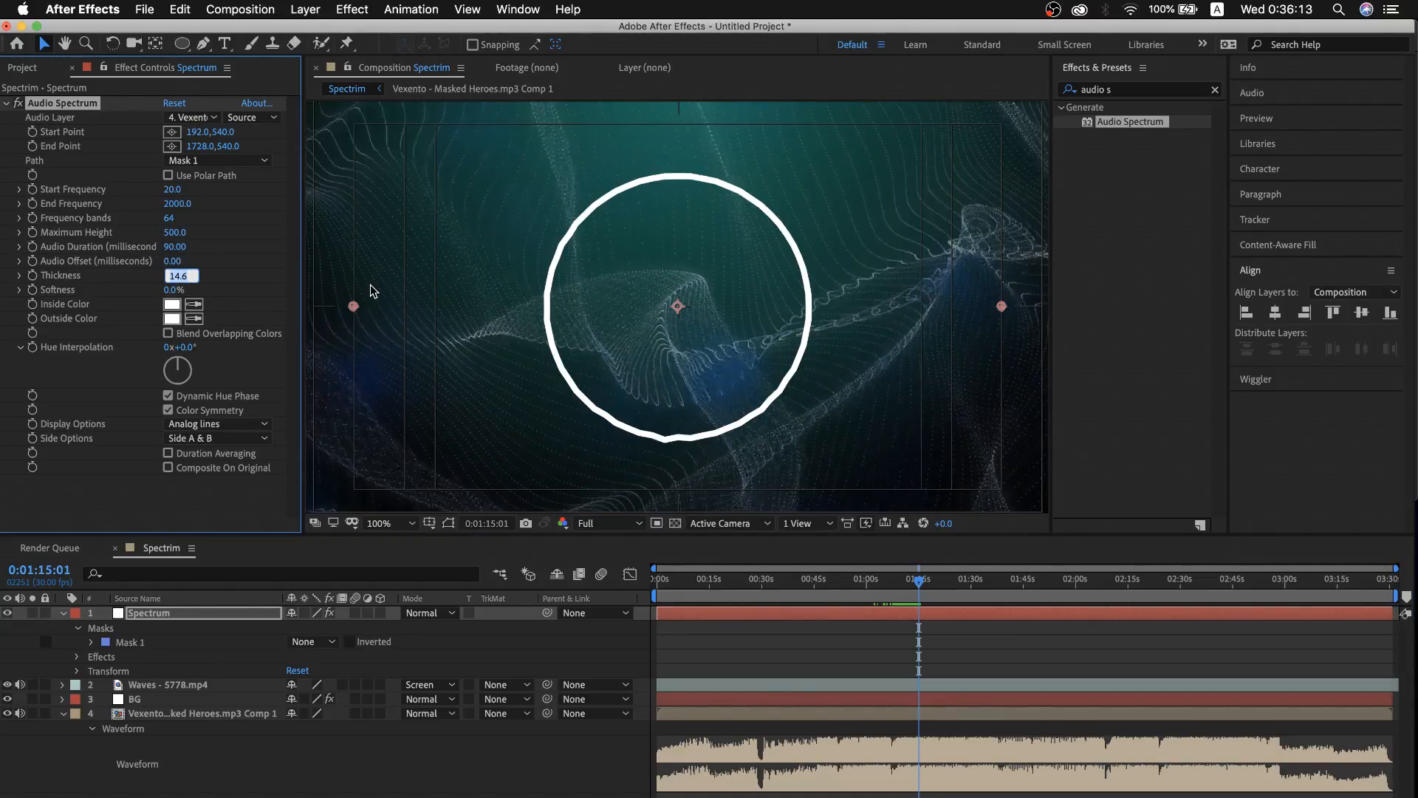
key(BackSpace)
text(3)
key(Return)
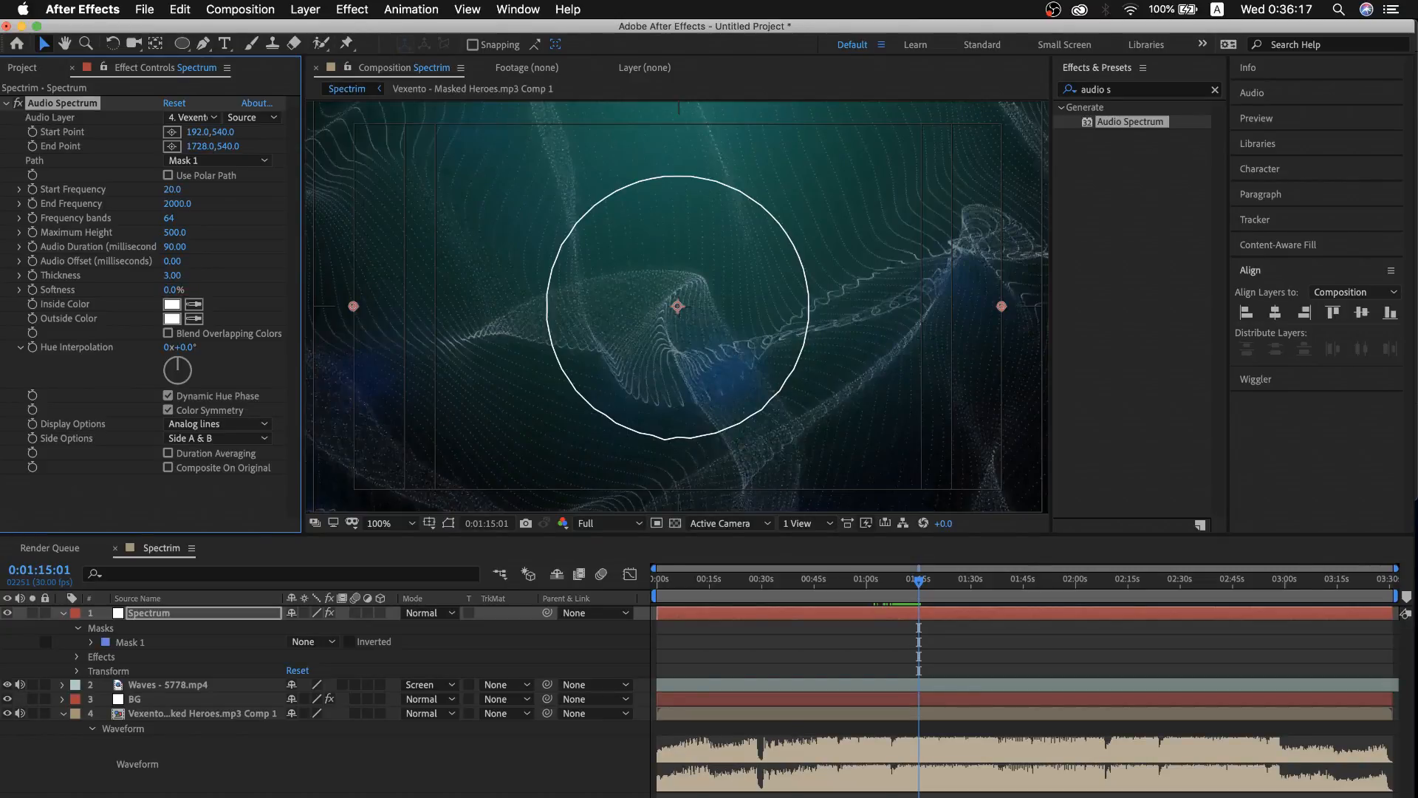
mouse_move(921, 584)
mouse_down()
mouse_move(895, 593)
mouse_move(909, 591)
mouse_up()
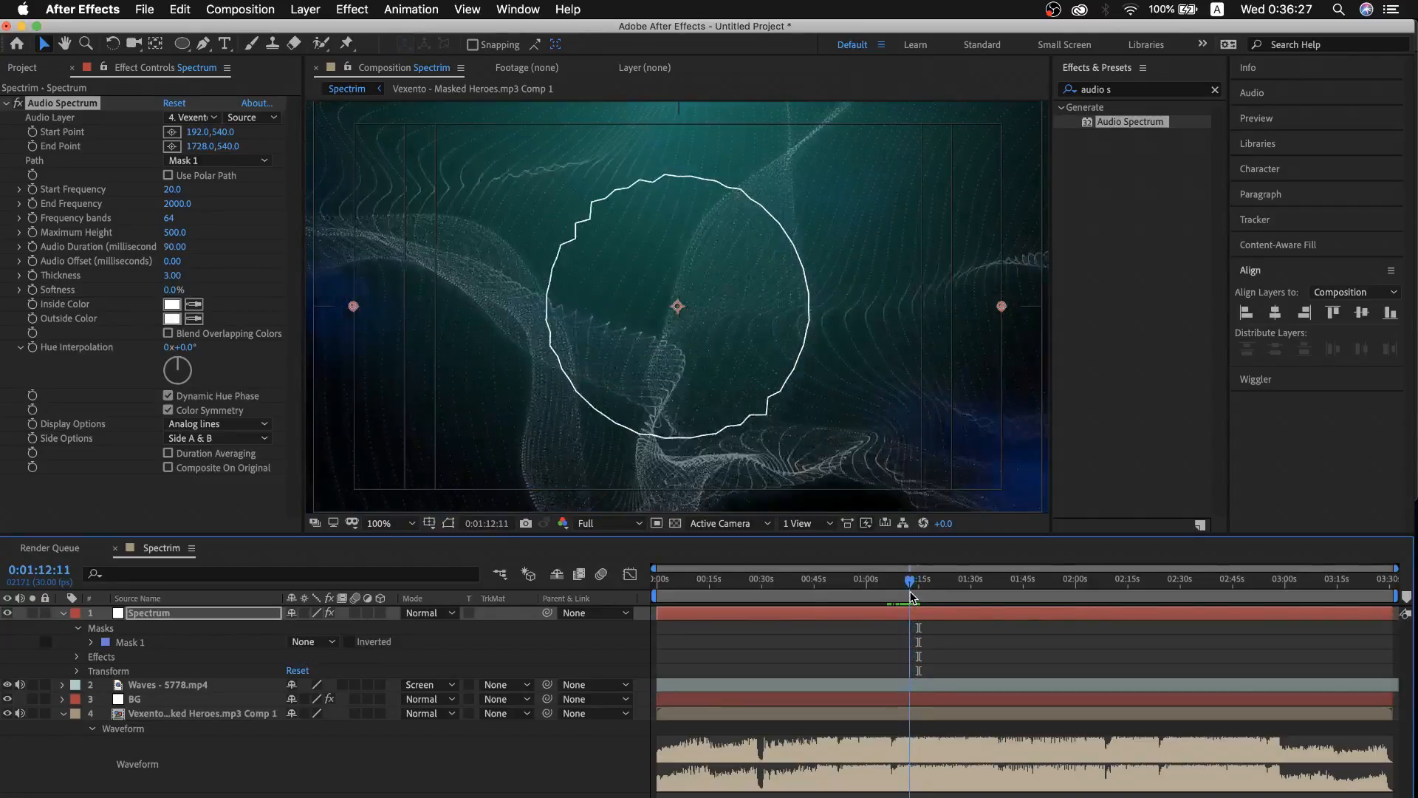
Try Side B for the Audio Spectrum's side options, scrub to compare, and restore Side A & B
click(131, 612)
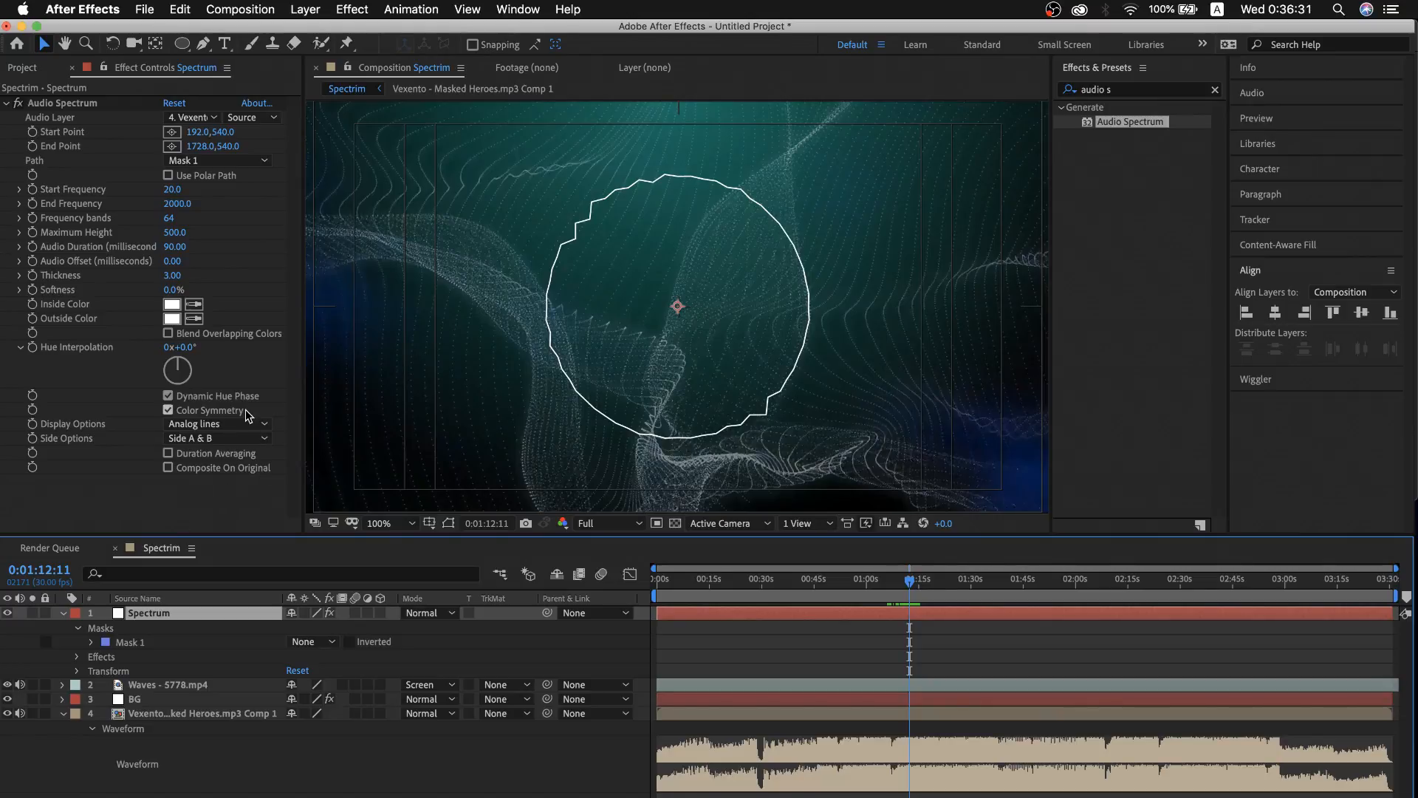
click(235, 436)
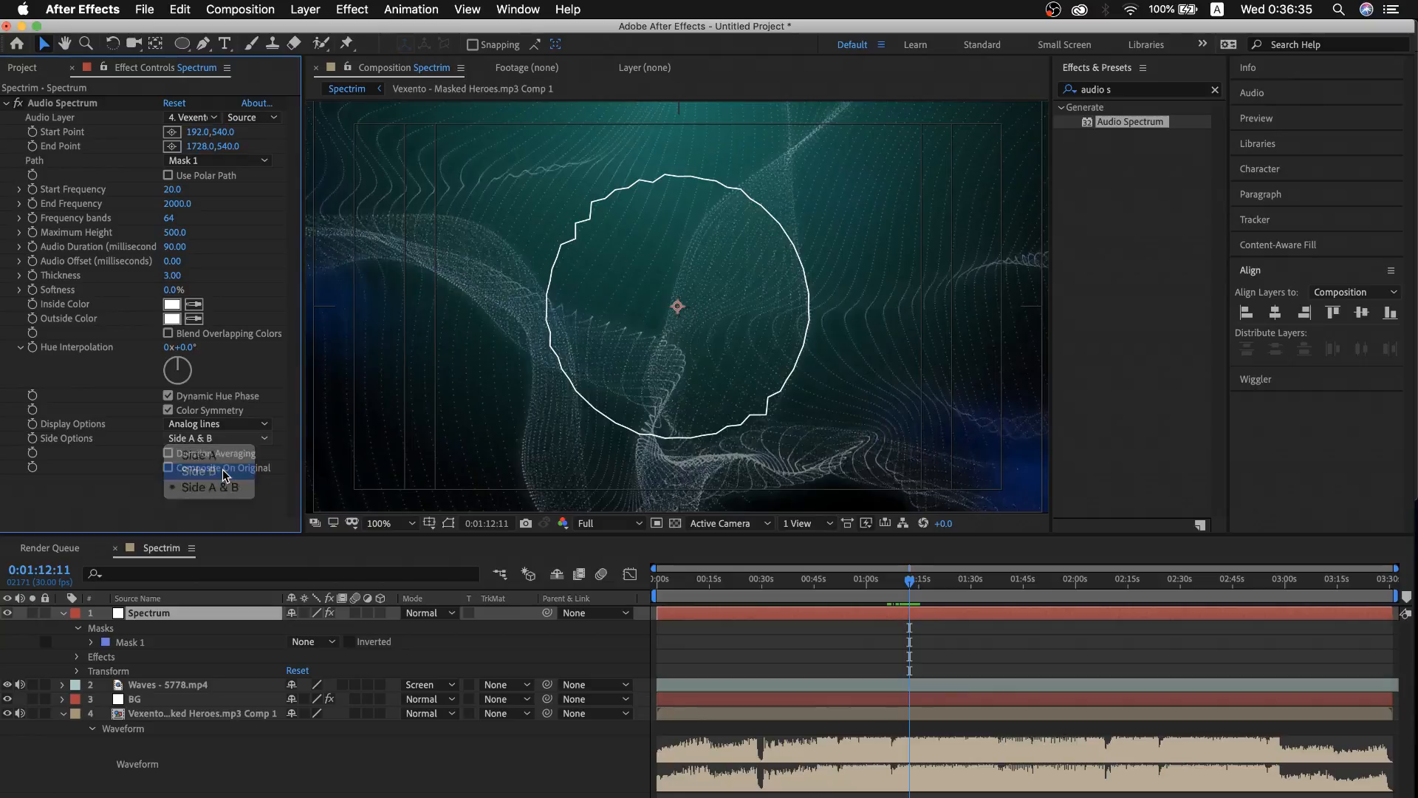
click(225, 471)
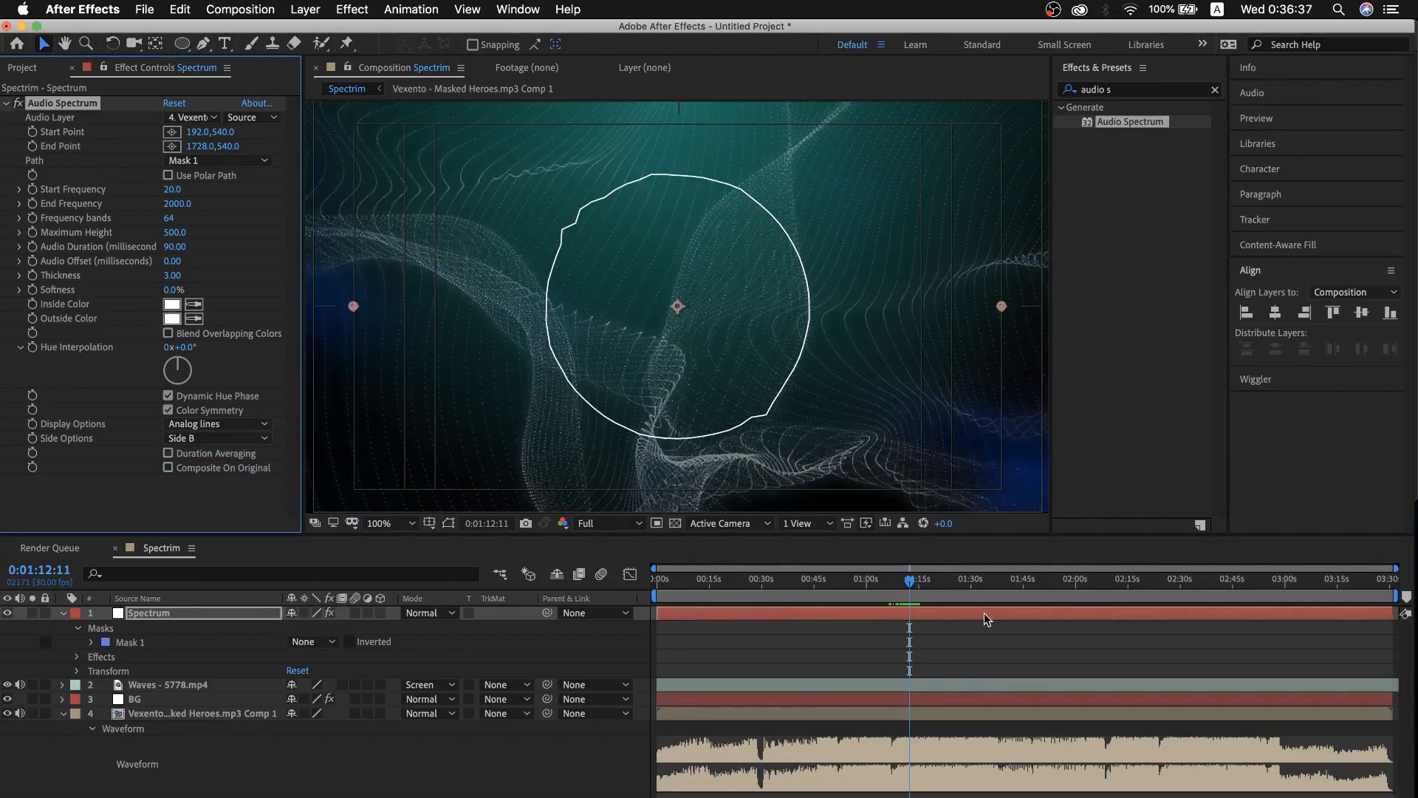
drag(910, 581, 901, 583)
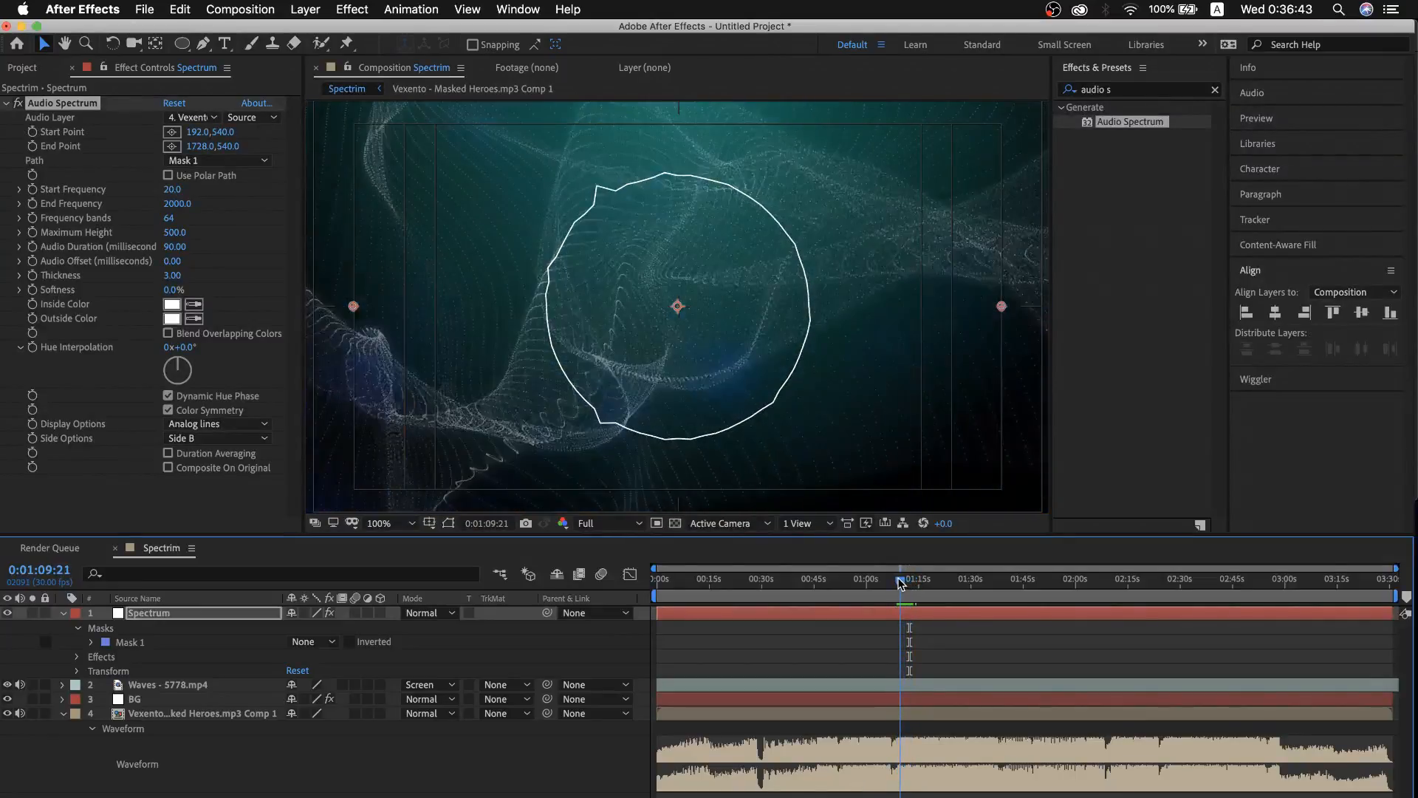
click(187, 442)
click(198, 489)
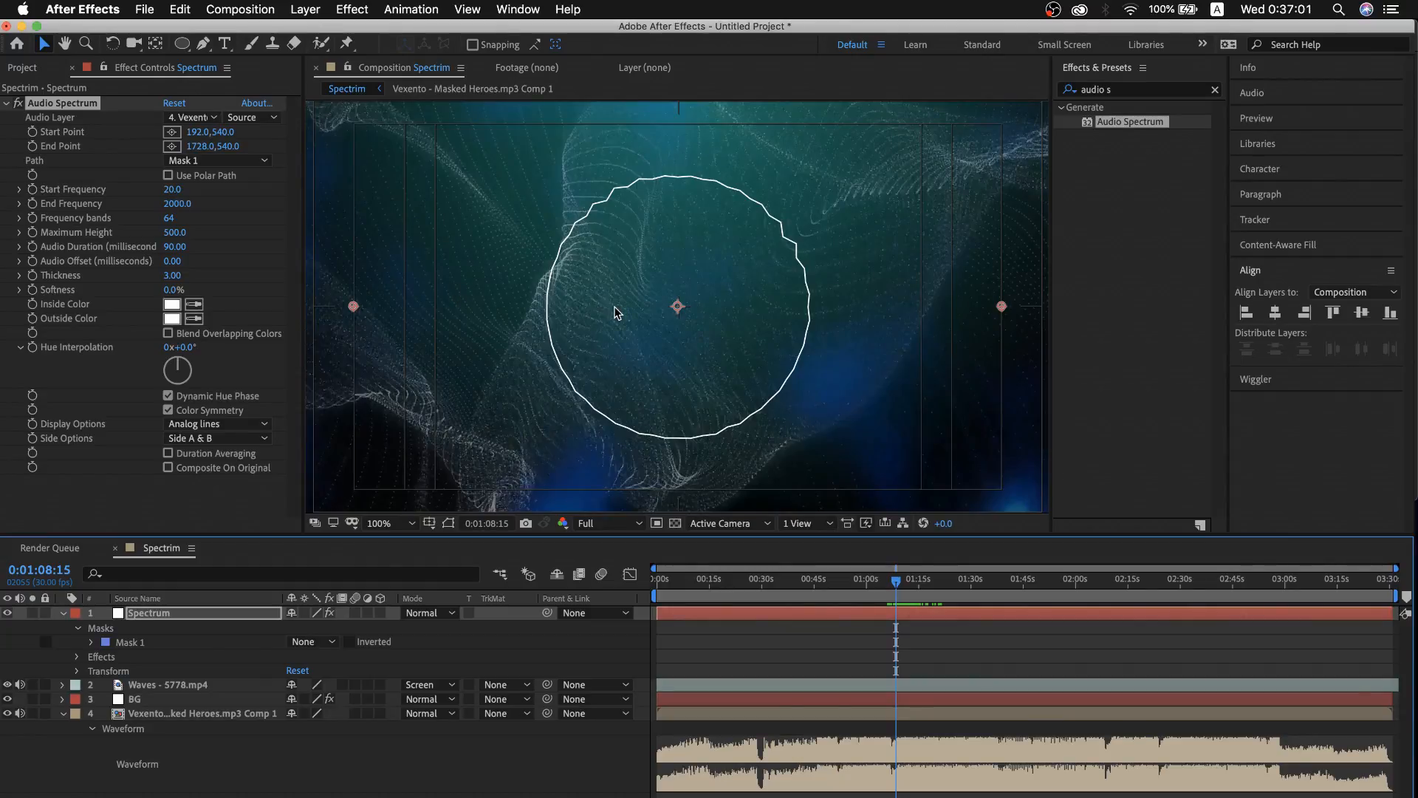
Select the Spectrum layer and search the effects for "mirror" in place of the previous search
click(134, 619)
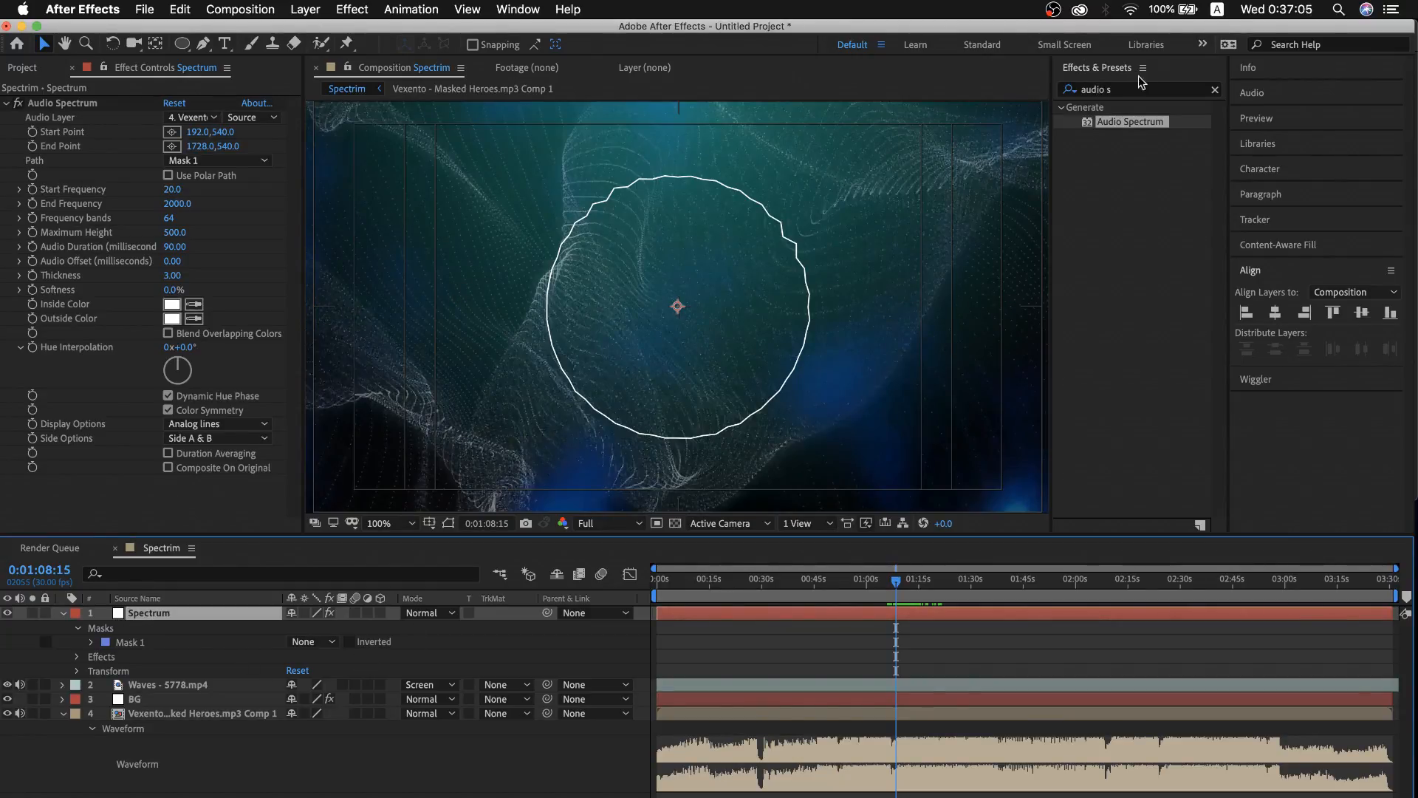
click(1213, 89)
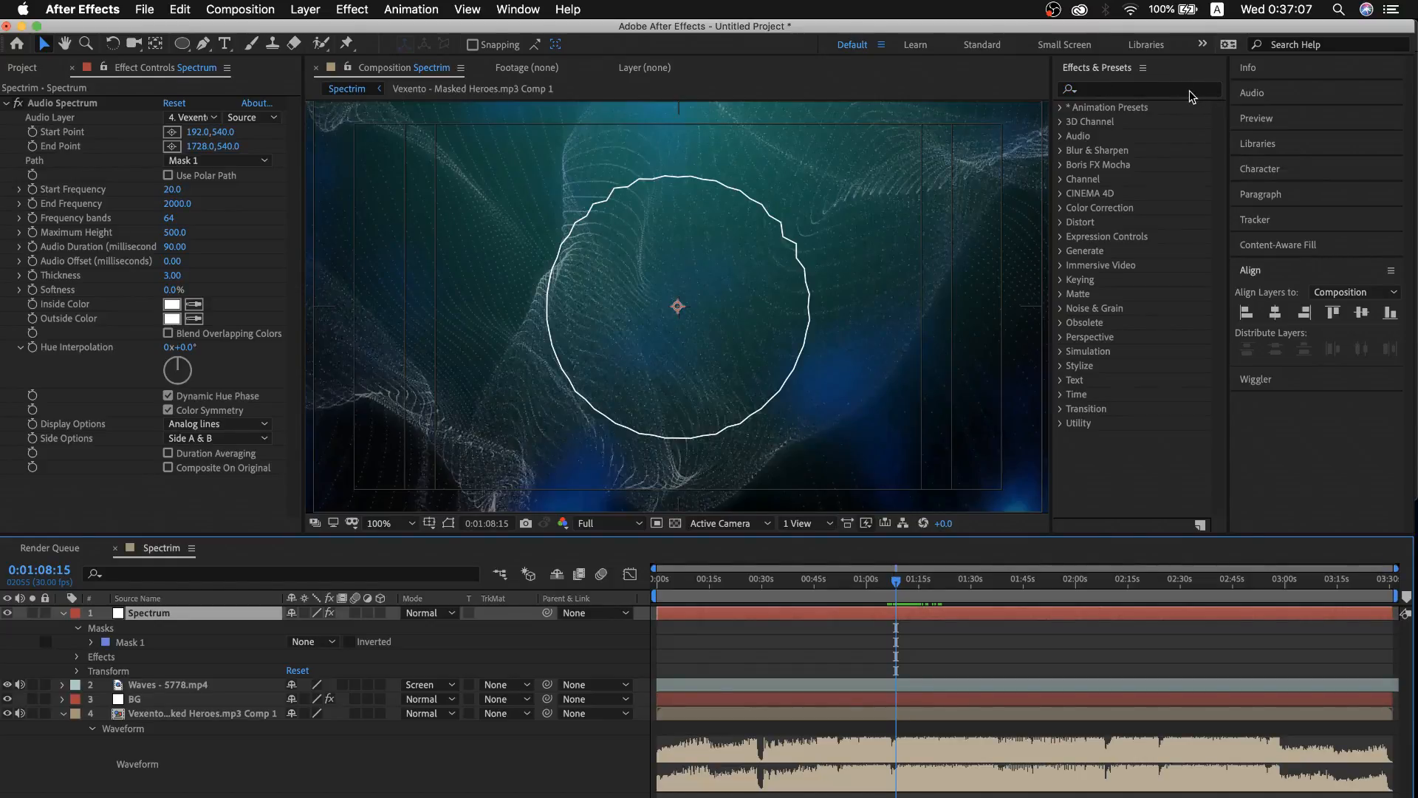
click(1190, 92)
text(mirror)
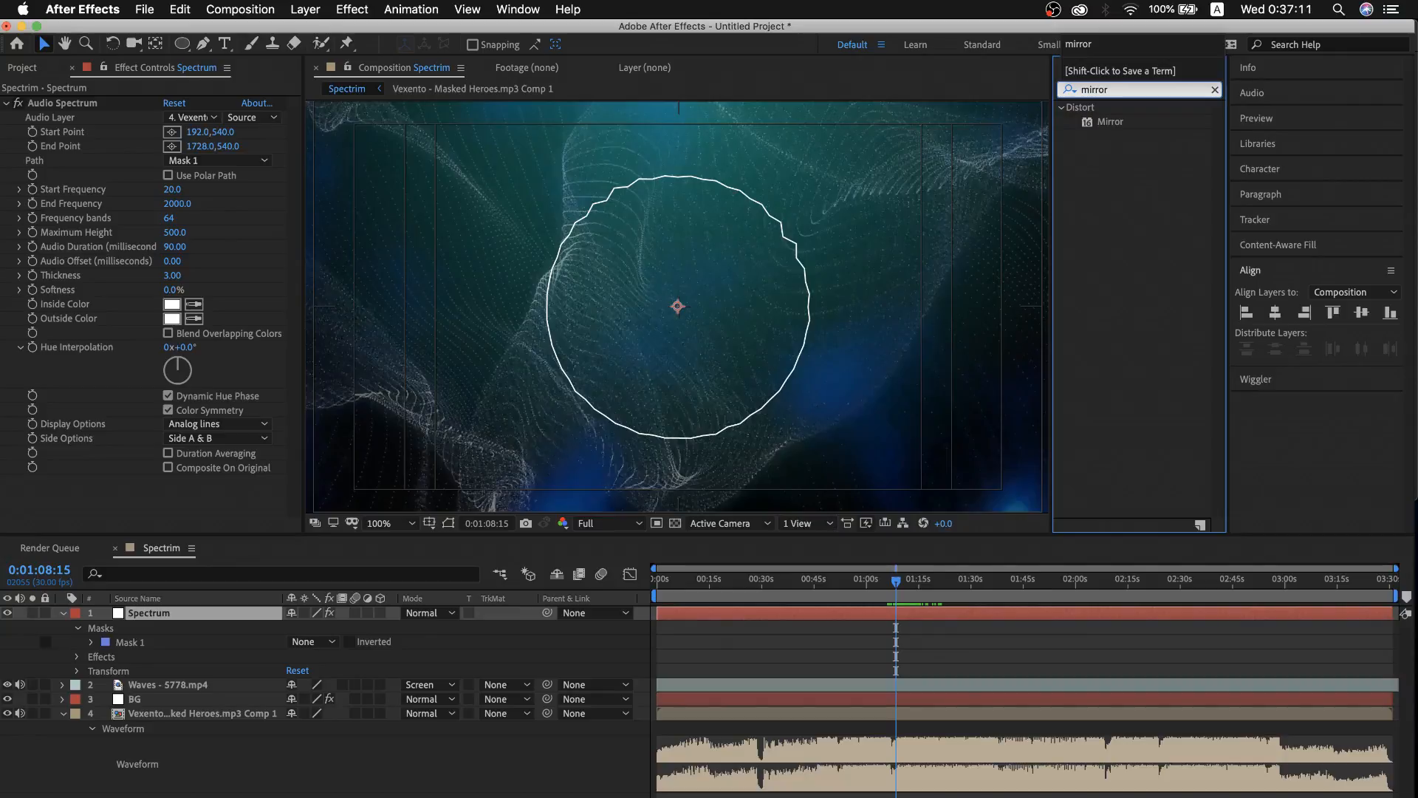
Try the Mirror effect directly on the Spectrum layer and remove it again
double_click(1117, 123)
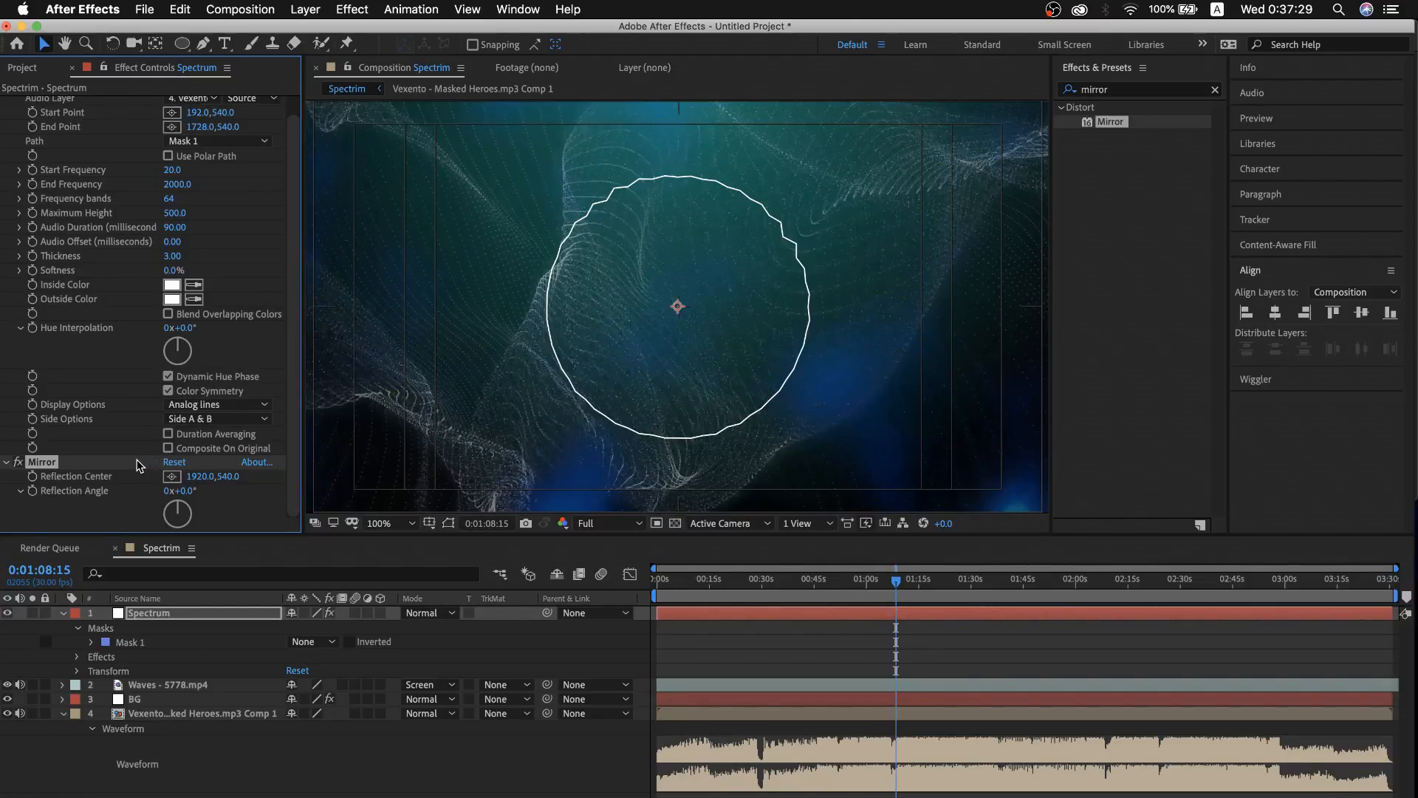
key(Delete)
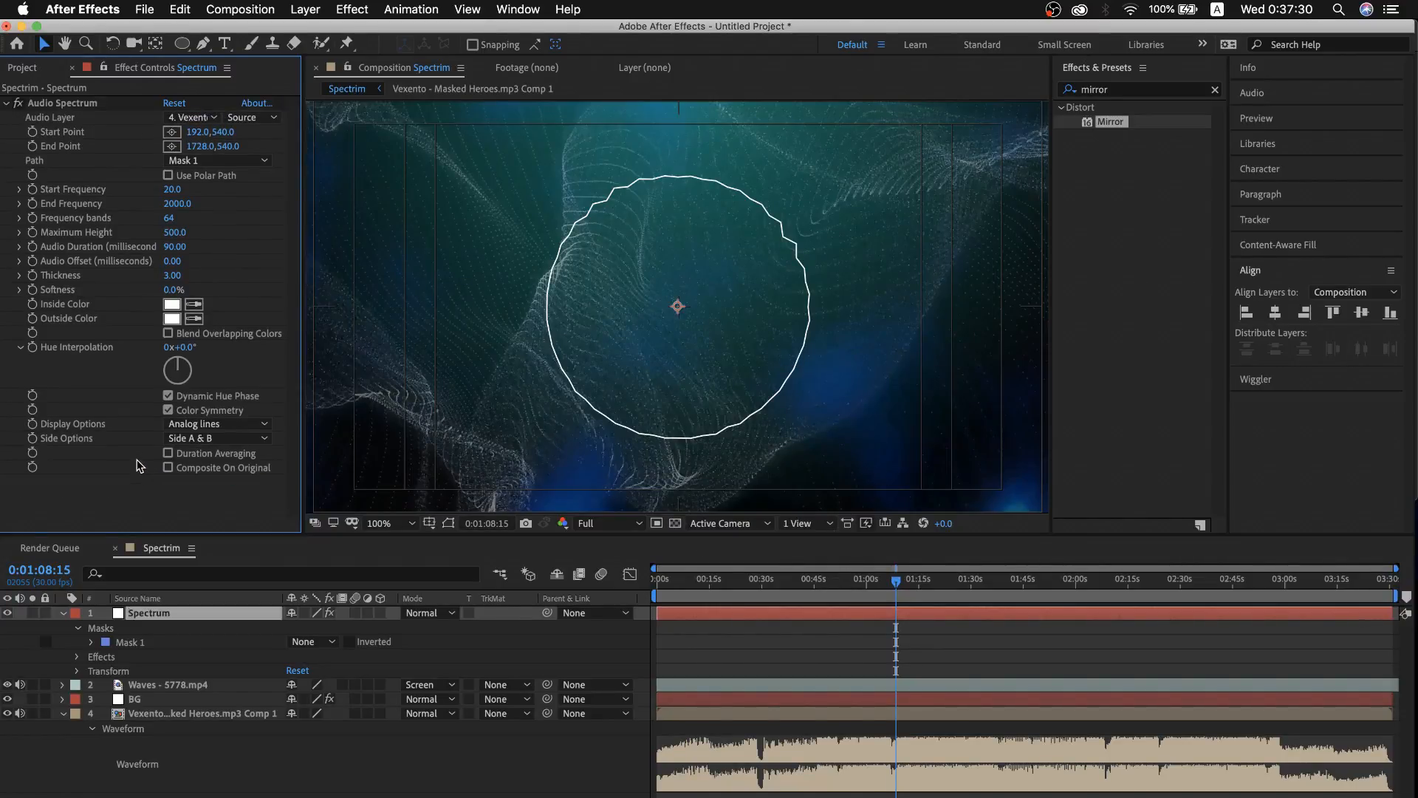
Pre-compose the Spectrum layer as Spectrum Comp 1, moving all attributes into the new composition
right_click(169, 619)
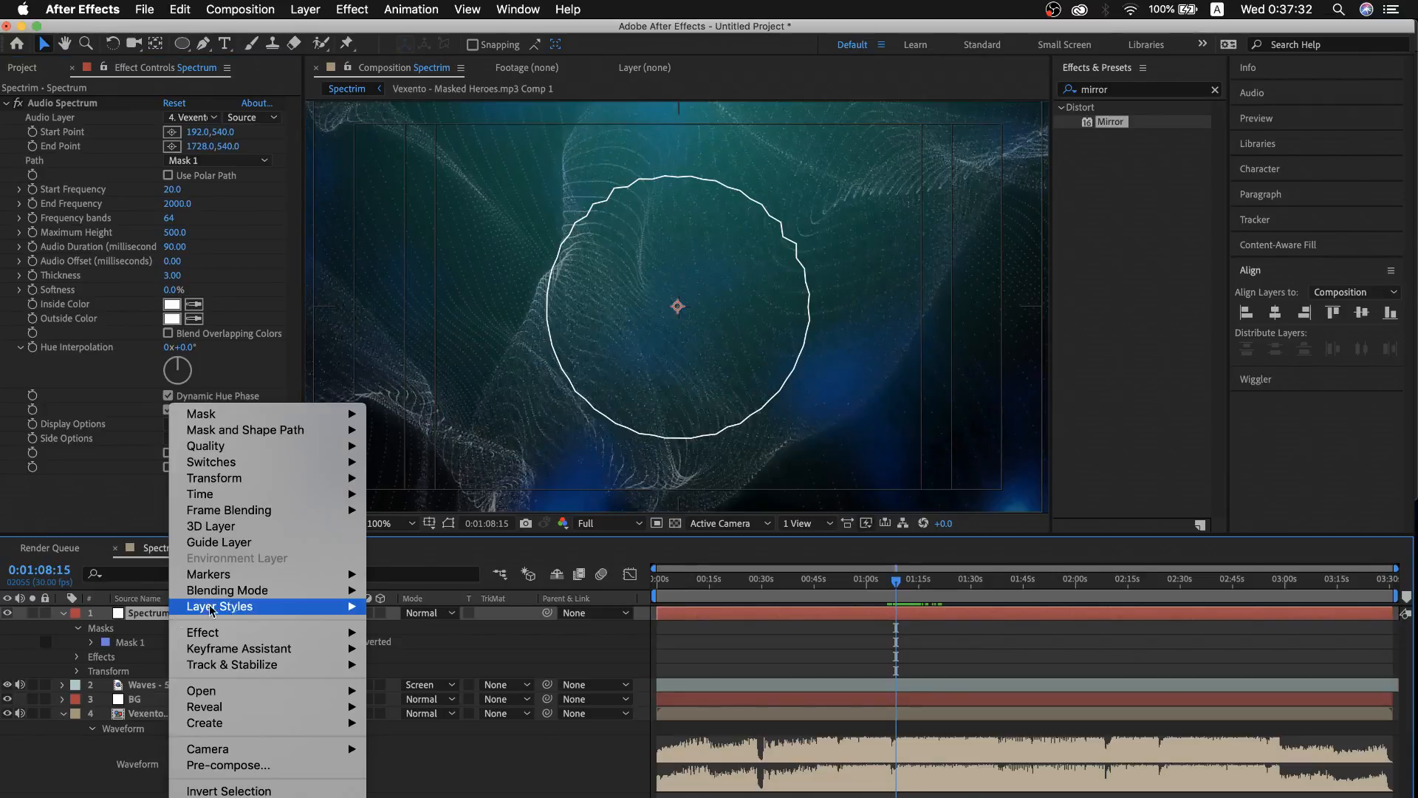
click(238, 765)
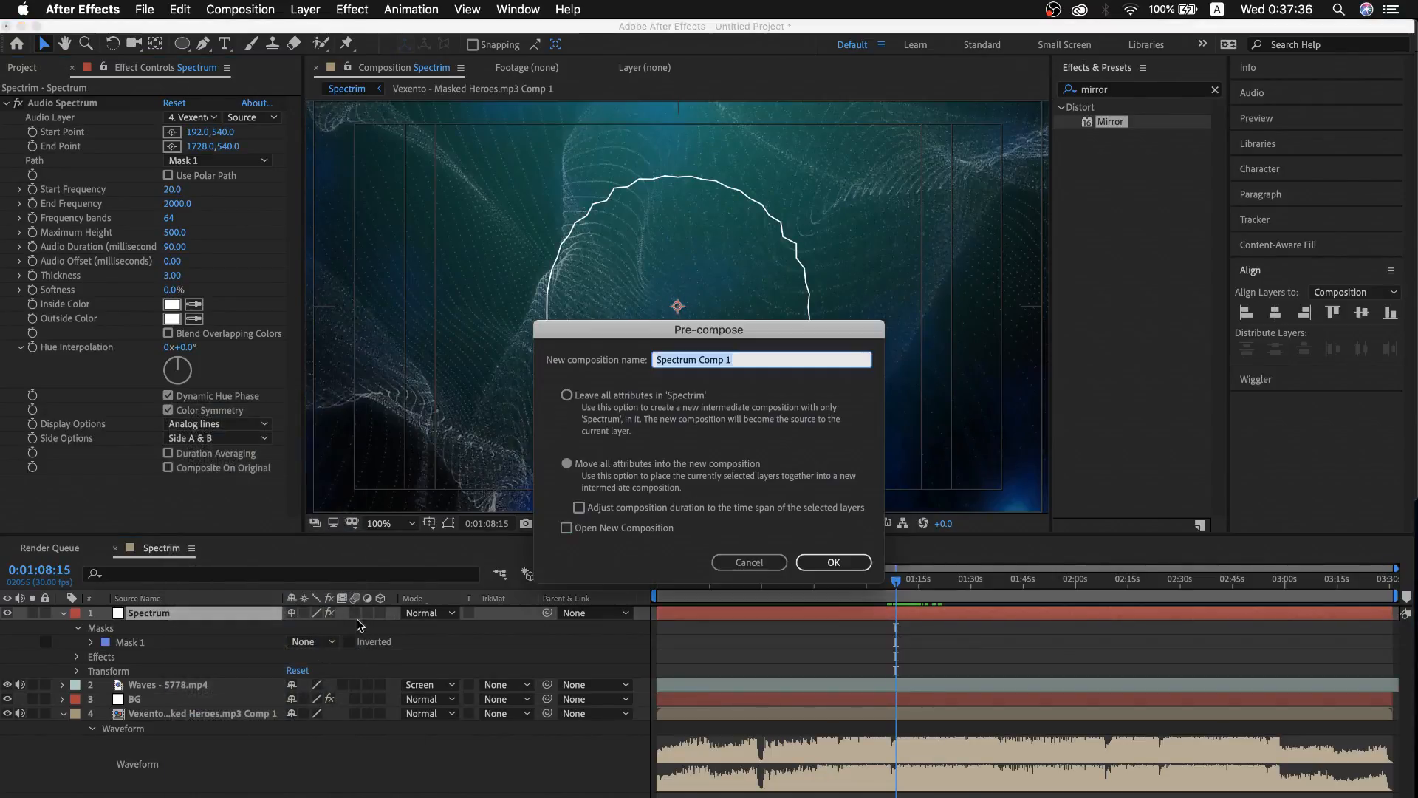
click(748, 363)
key(Return)
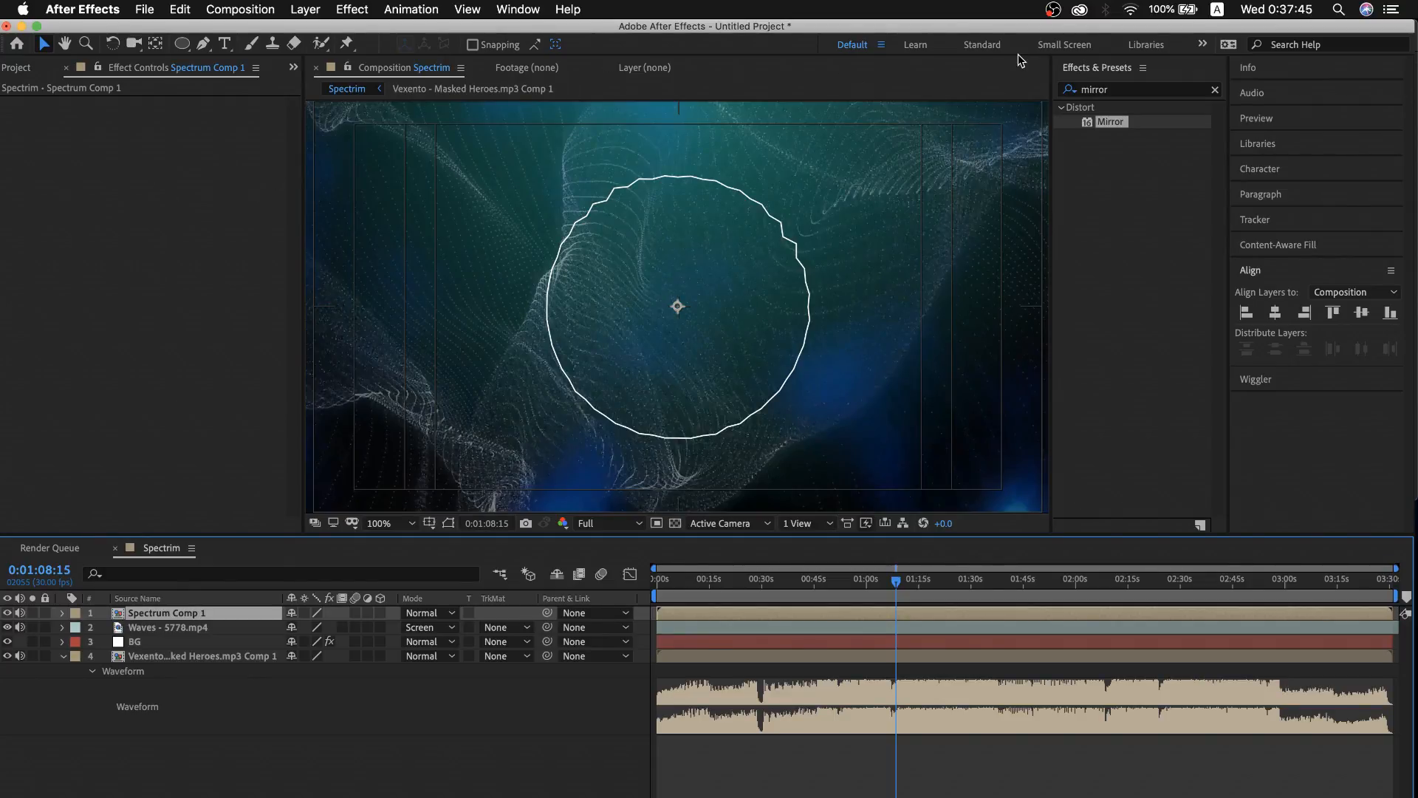
Apply the Mirror effect to Spectrum Comp 1 and set its reflection center to 960, 540
double_click(1118, 123)
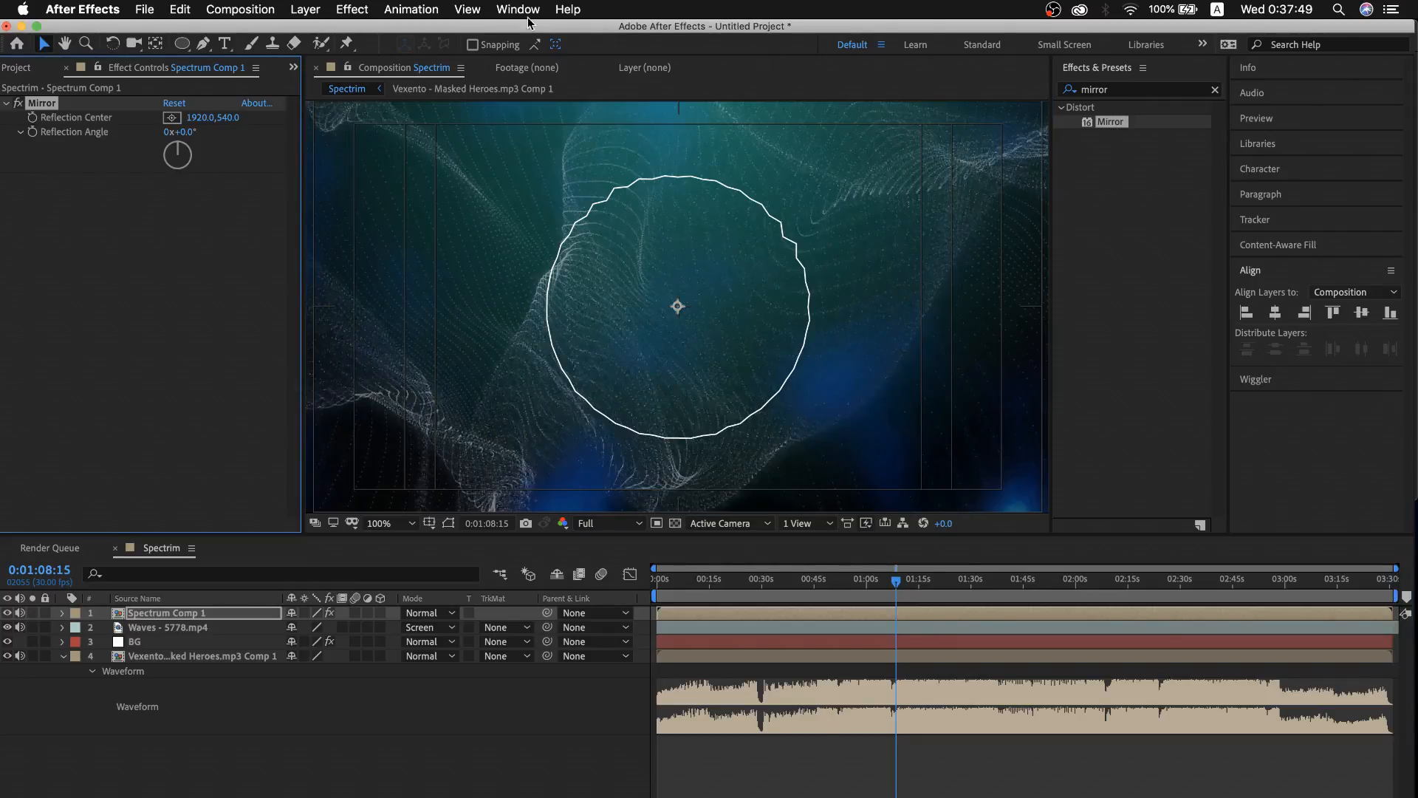
click(174, 119)
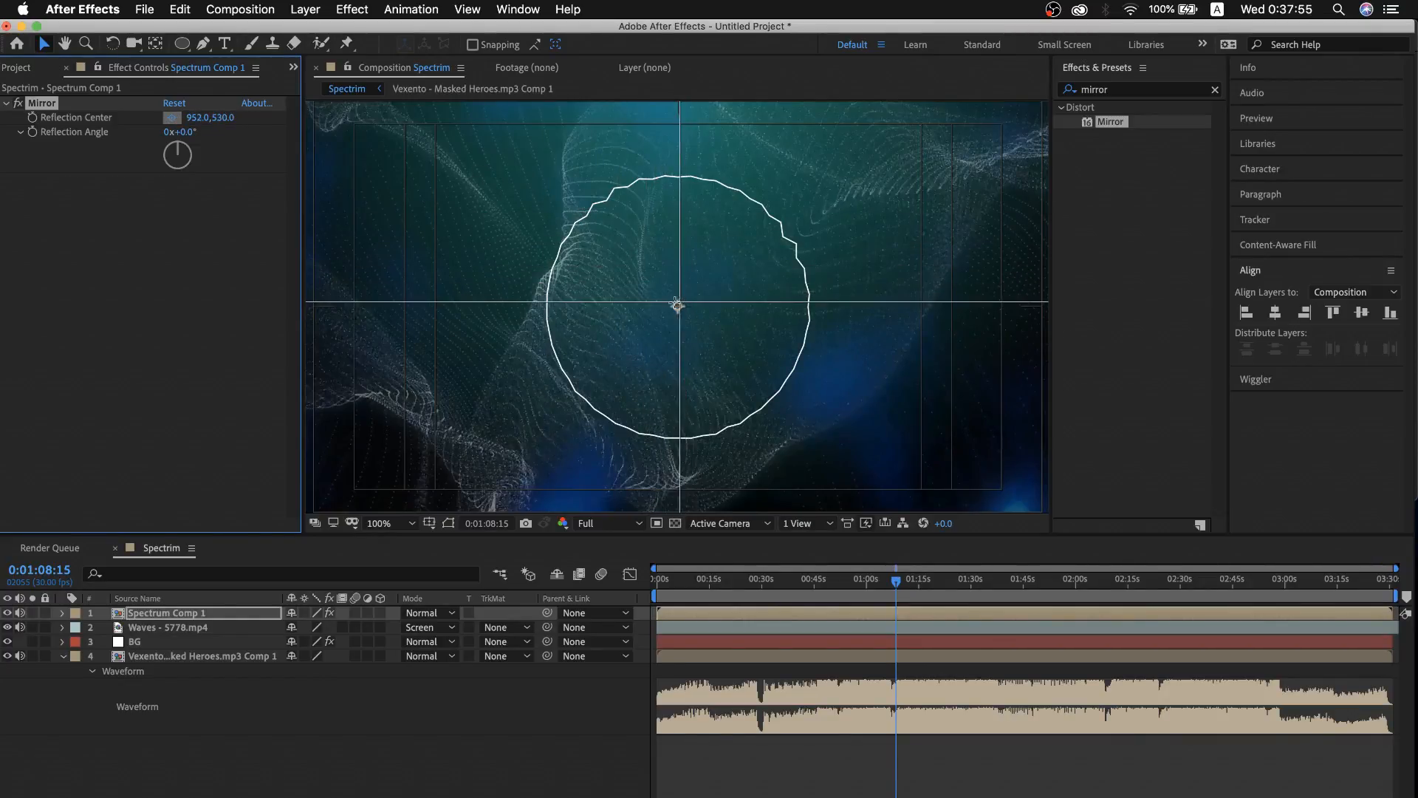
click(678, 305)
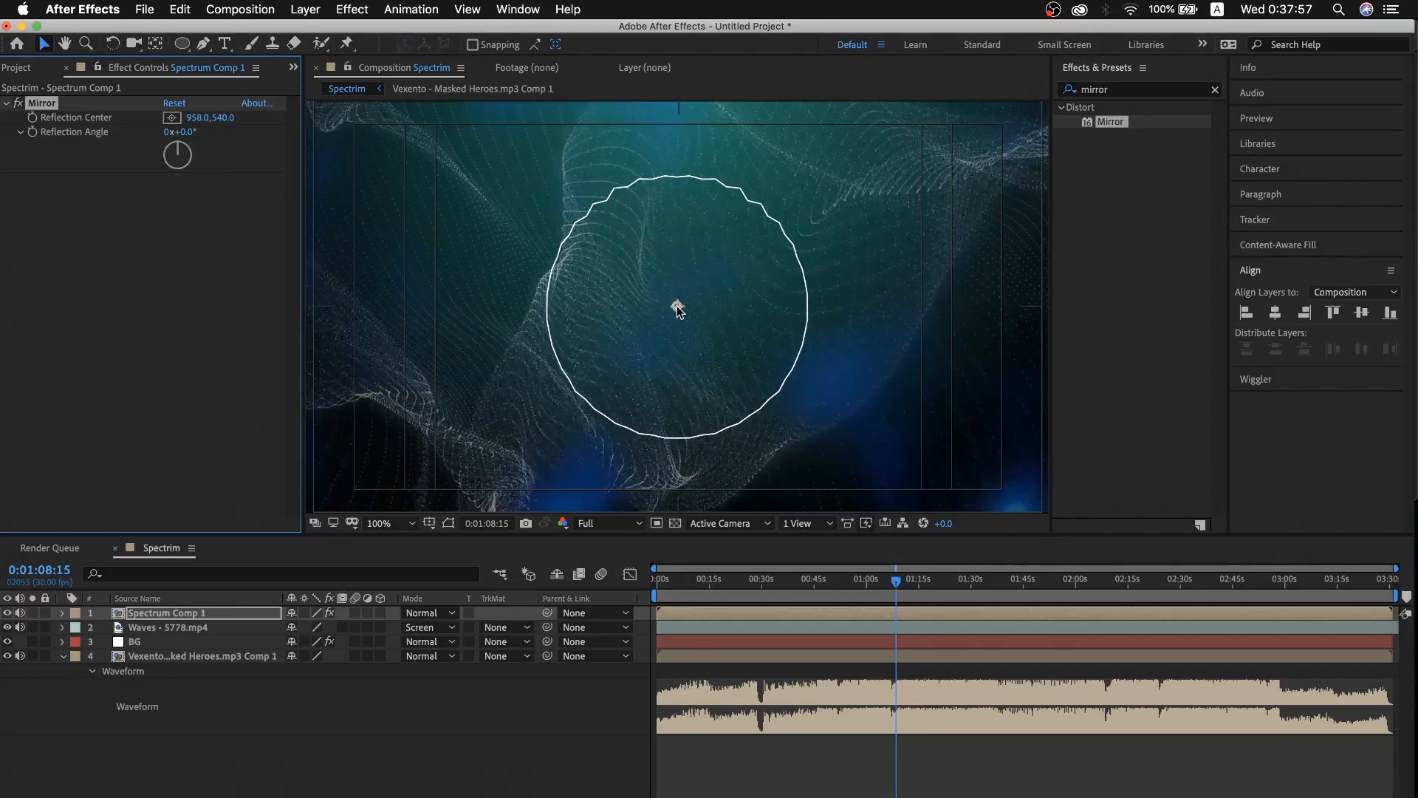
click(199, 118)
text(960)
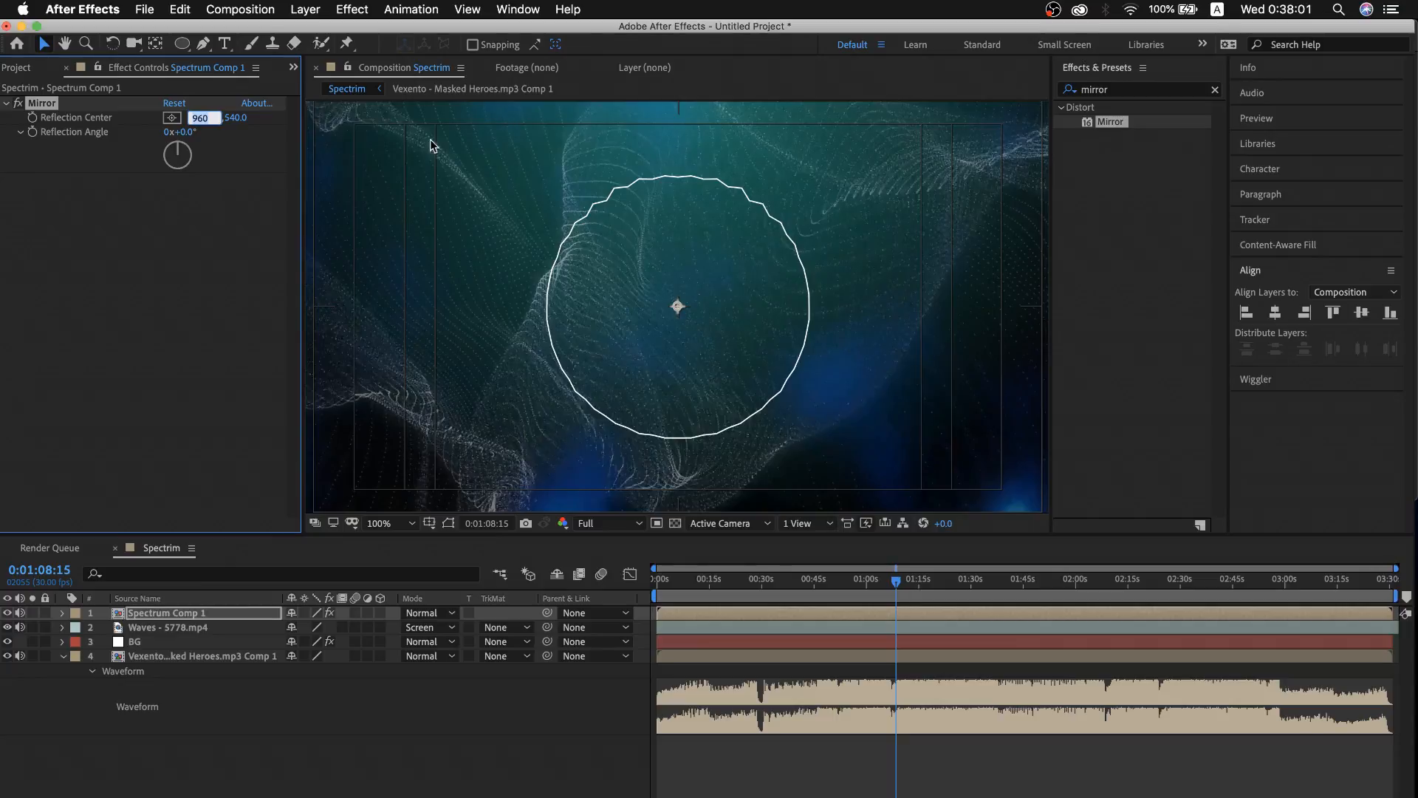
click(271, 189)
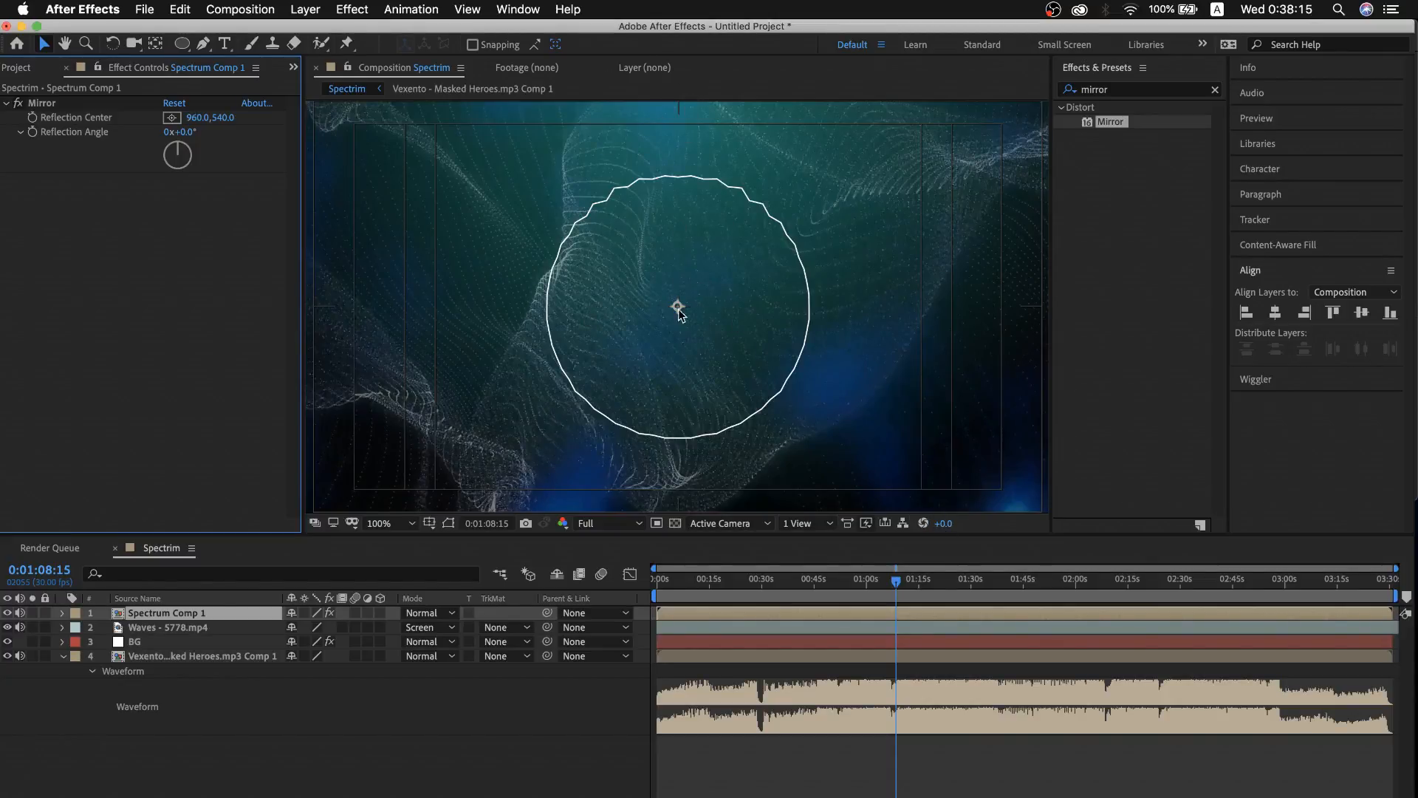
Inside Spectrum Comp 1, duplicate the Spectrum layer and set the copy's Maximum Height to 1000
click(927, 584)
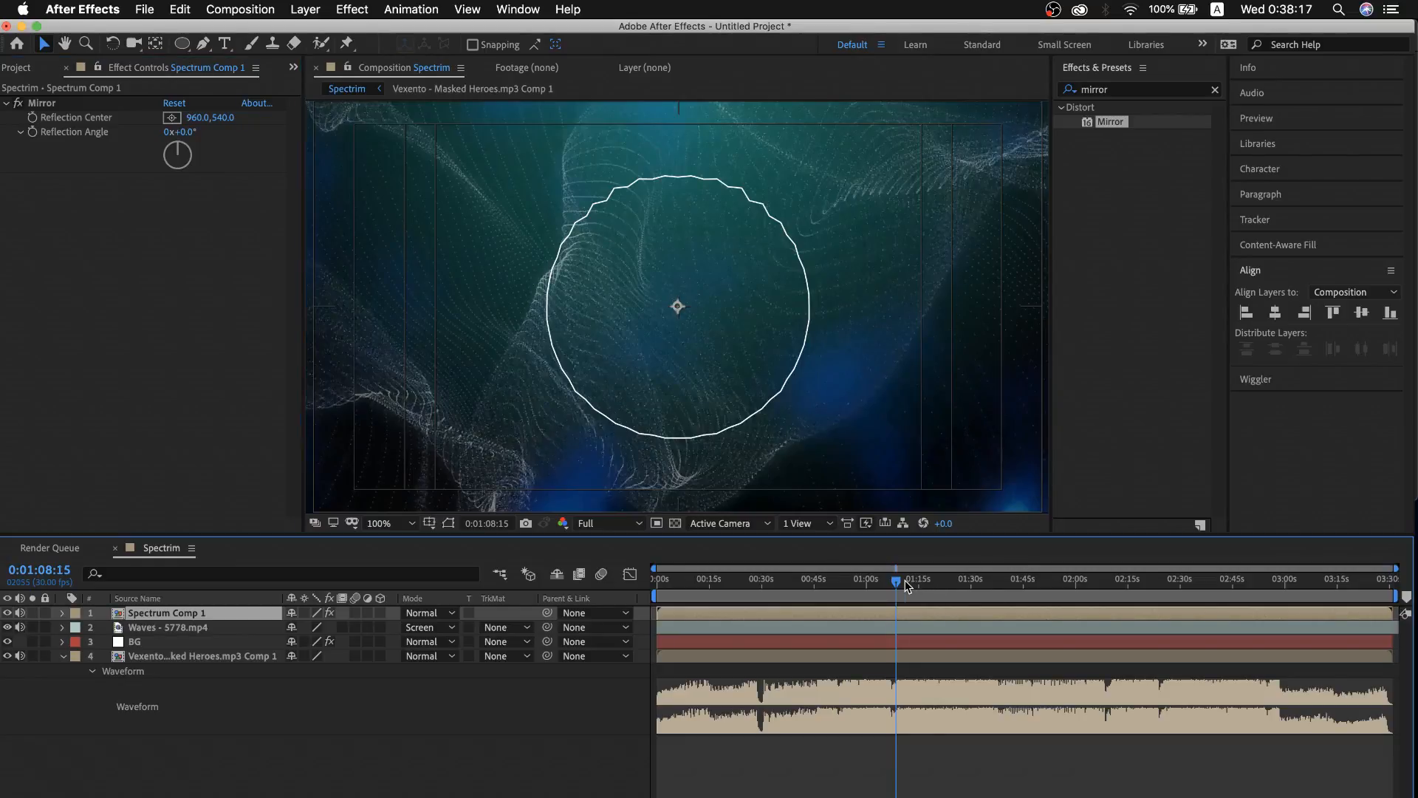
drag(928, 585, 950, 587)
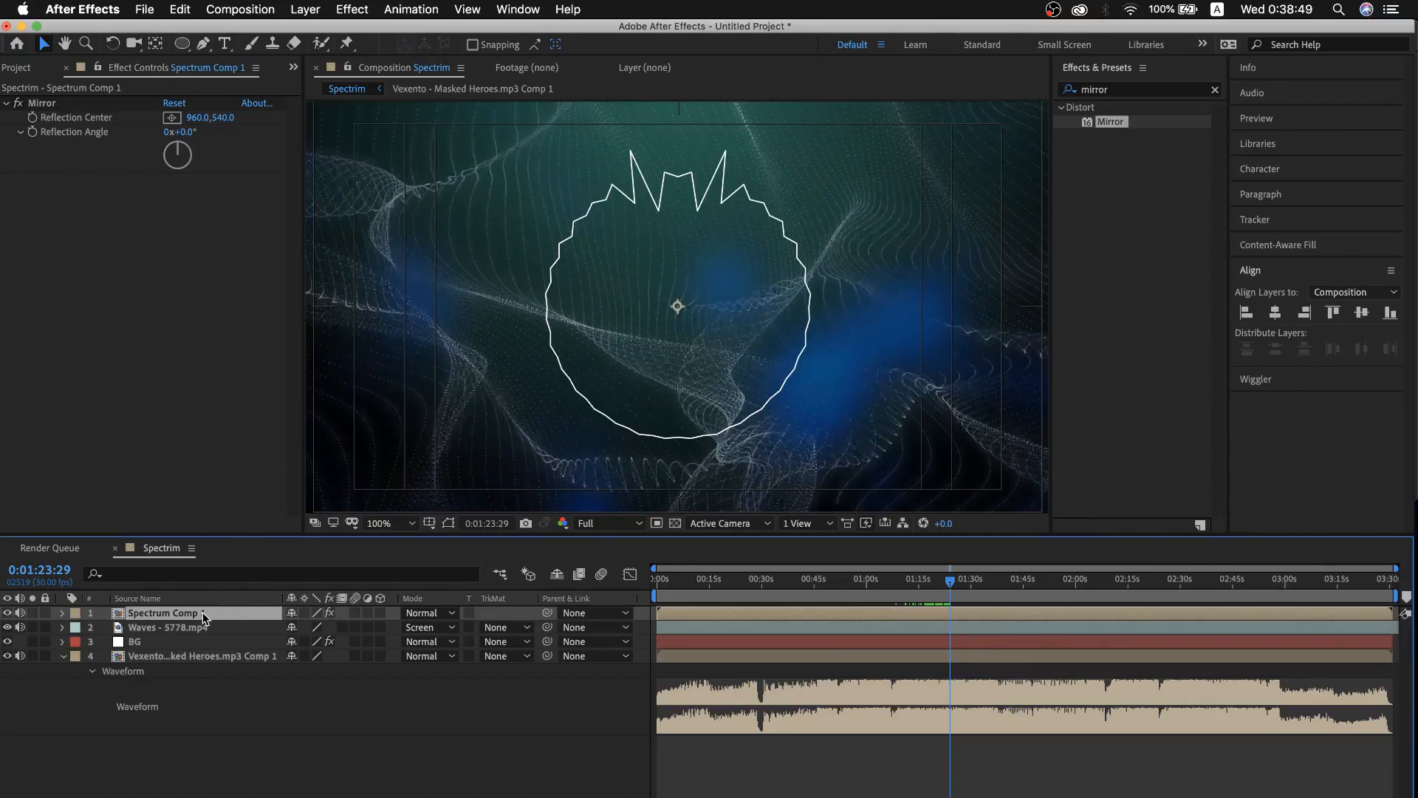
double_click(161, 614)
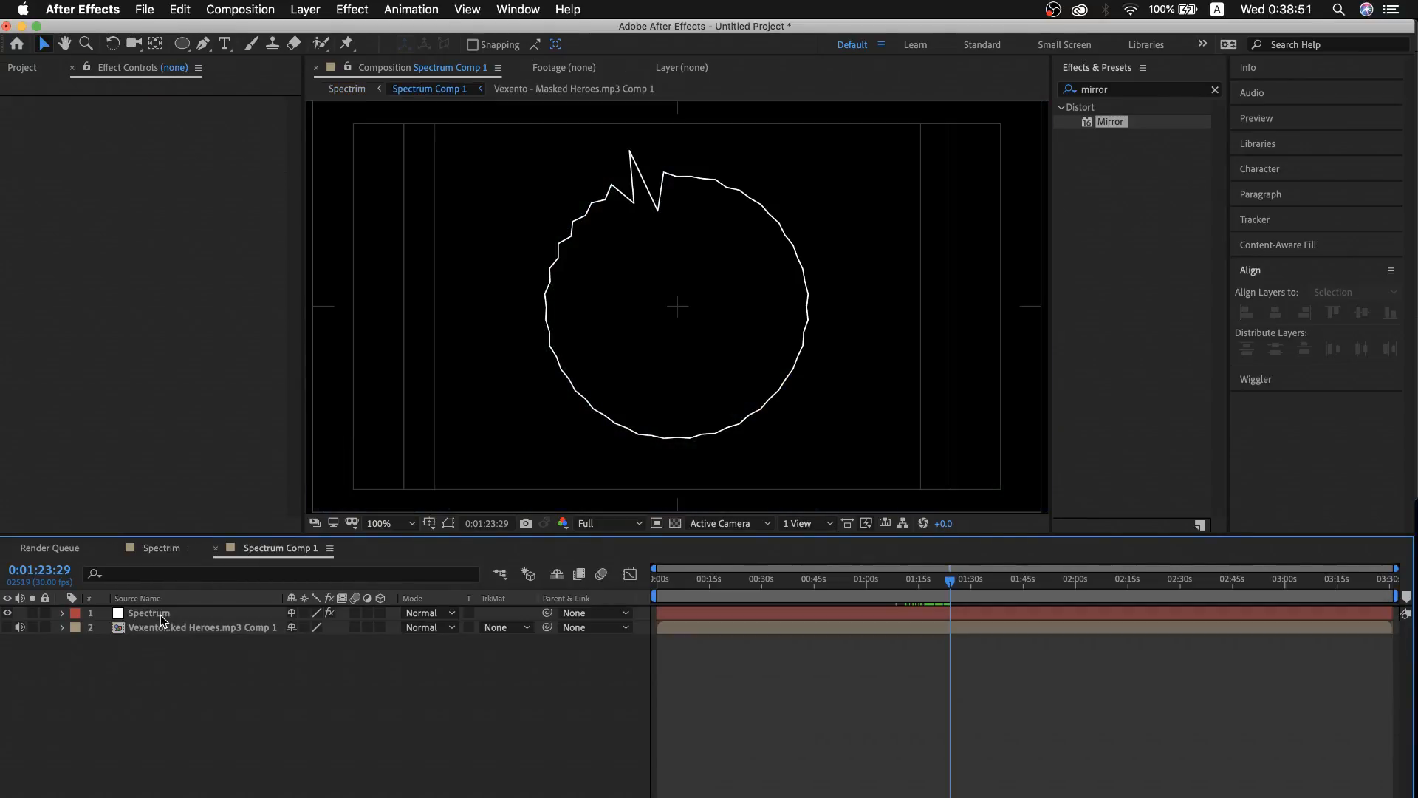
click(161, 616)
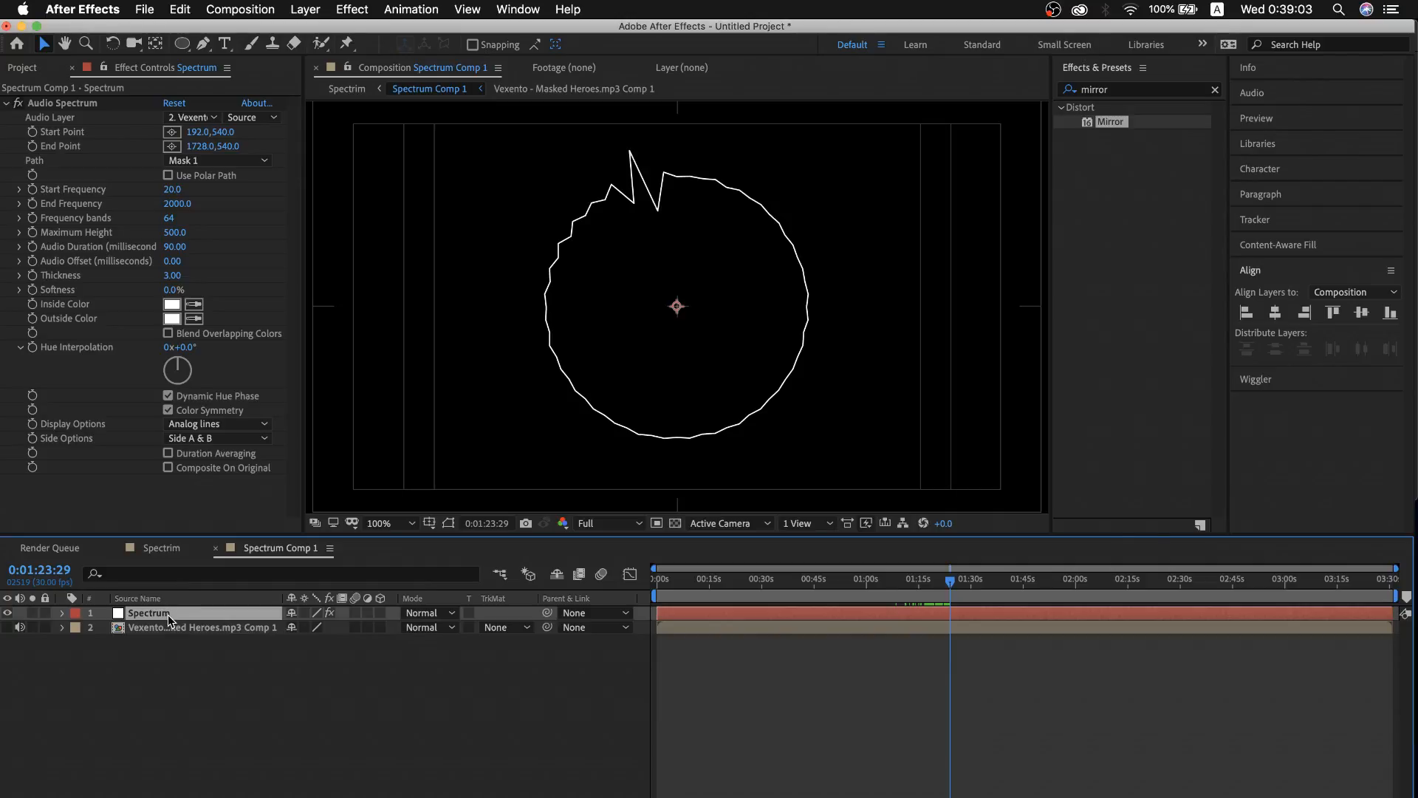
key(super+d)
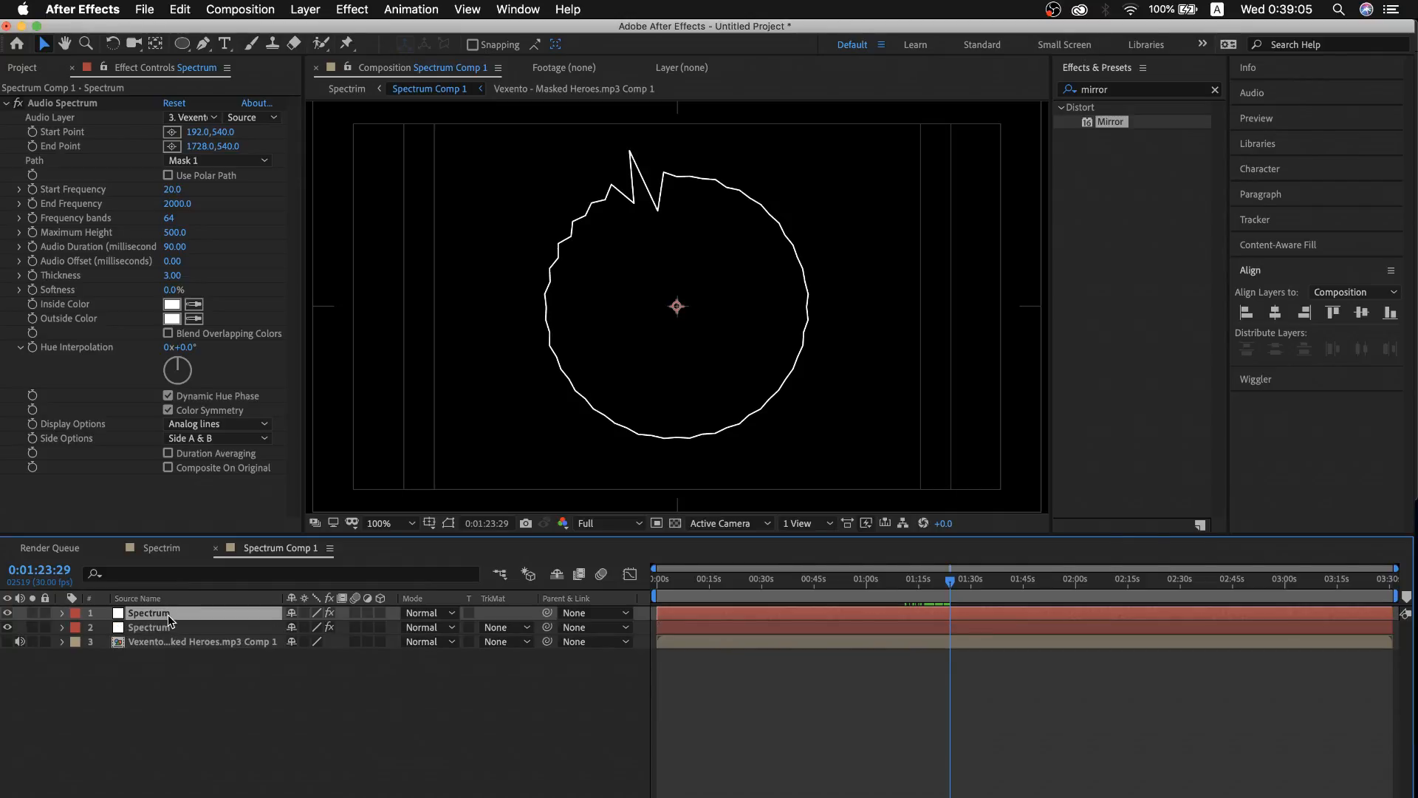
click(175, 233)
text(1)
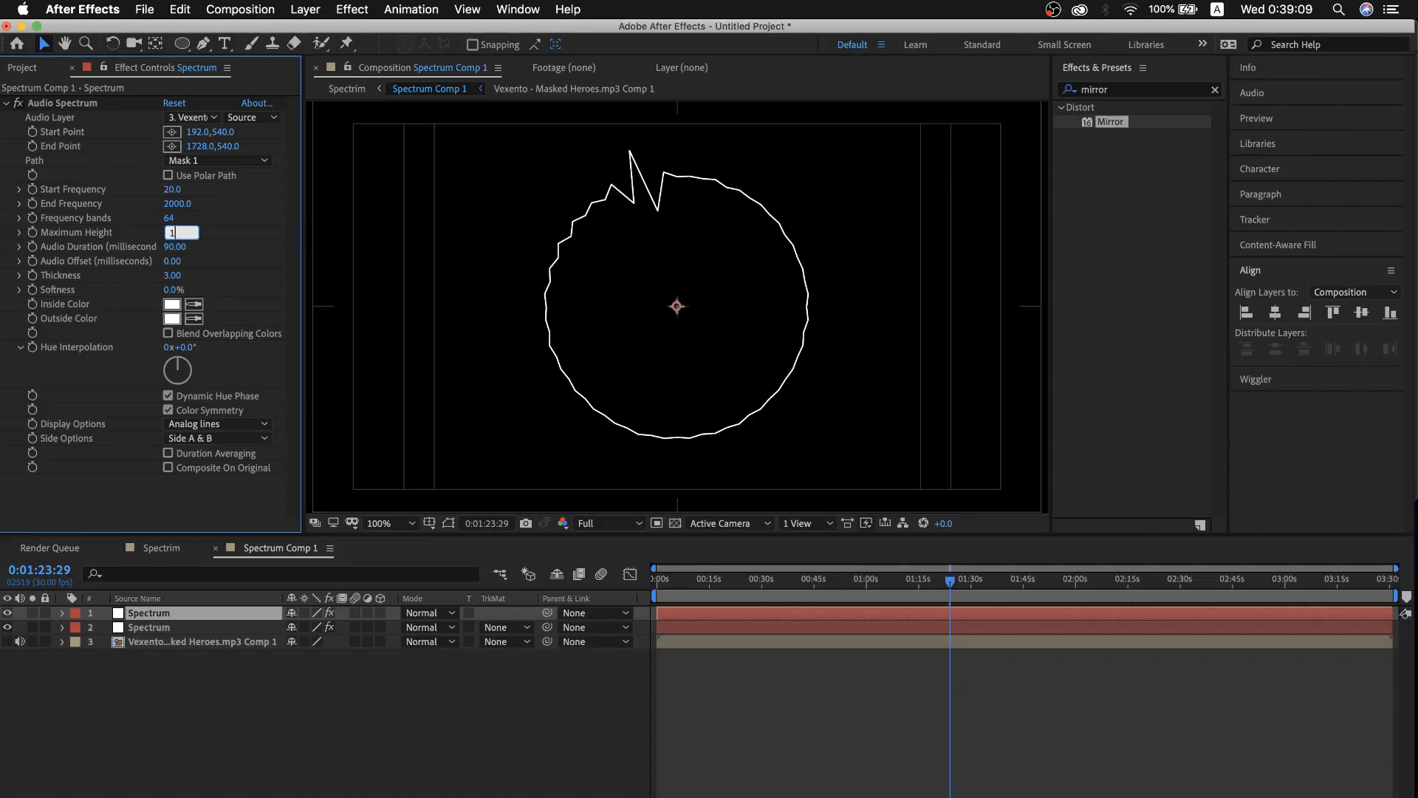
text(000)
key(Return)
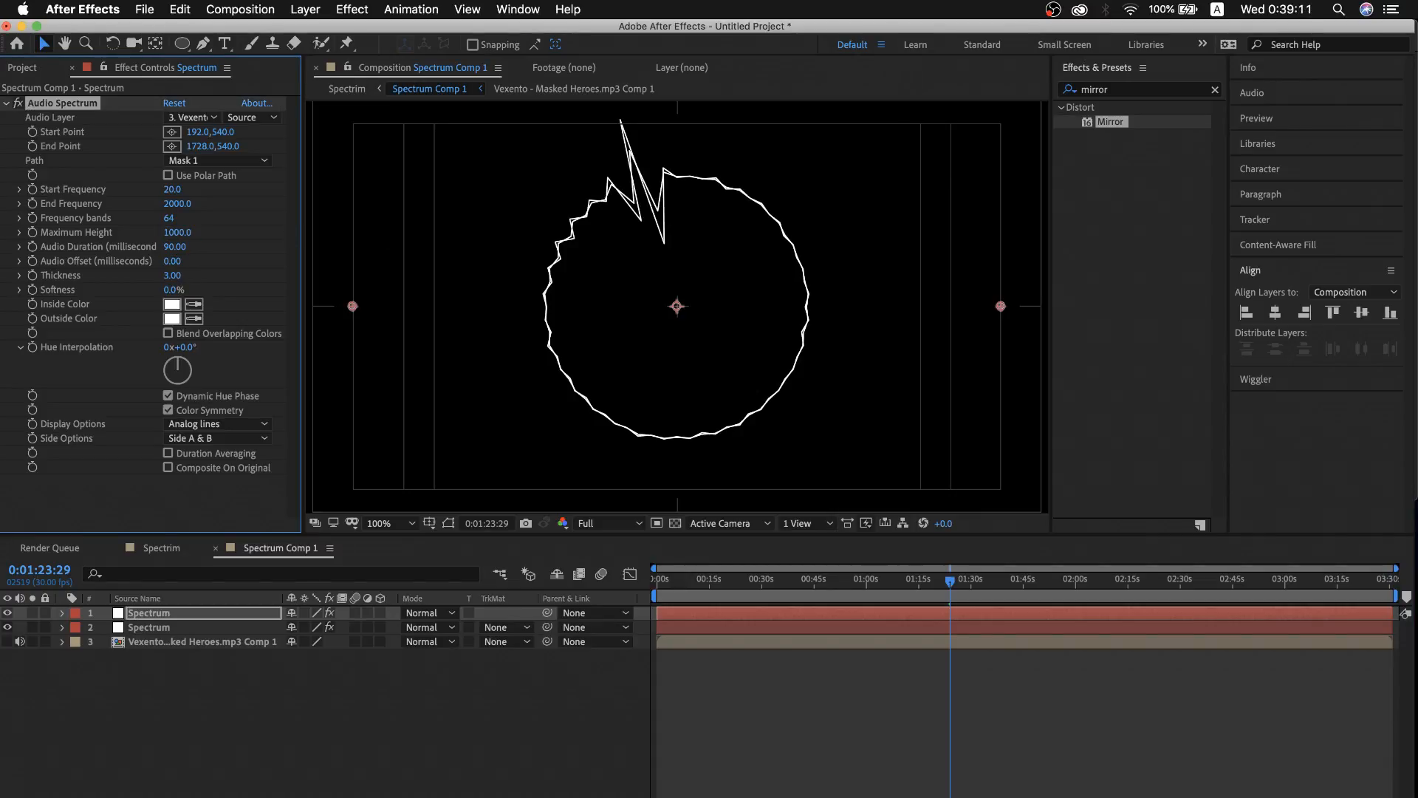
Duplicate the topmost Spectrum layer again and set the new copy's Maximum Height to 1500
key(comma)
key(period)
key(comma)
key(period)
click(180, 619)
key(super+d)
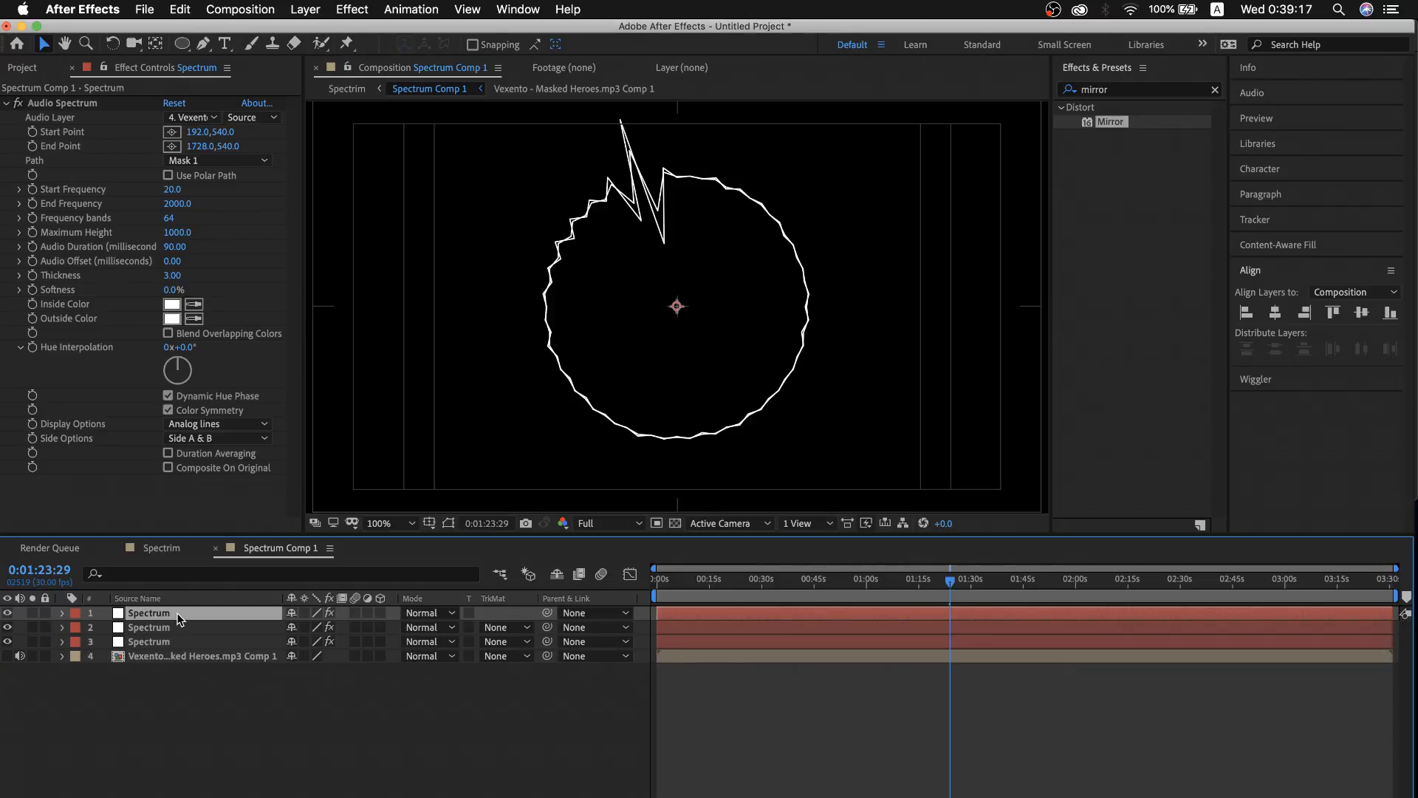
click(177, 232)
text(1500)
key(Return)
key(comma)
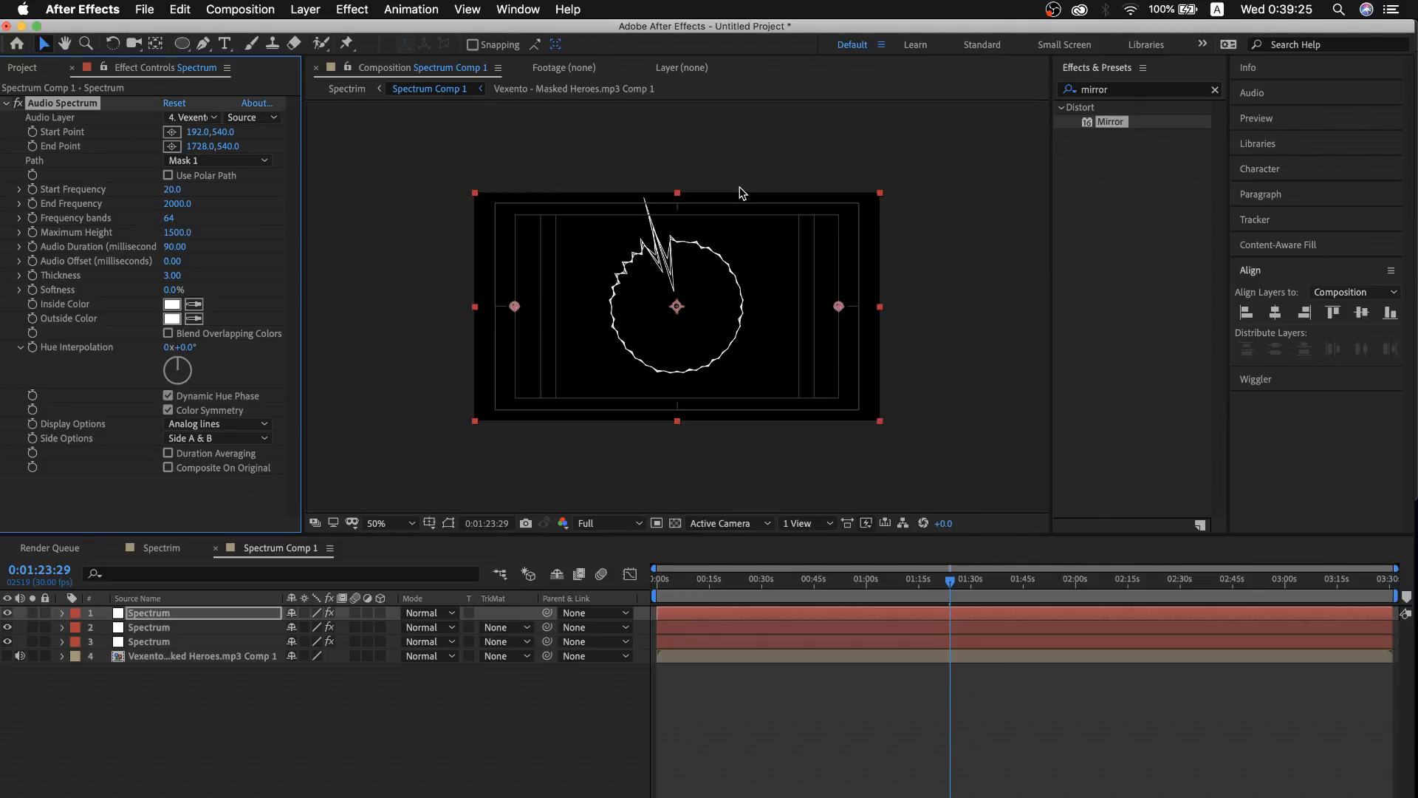
key(period)
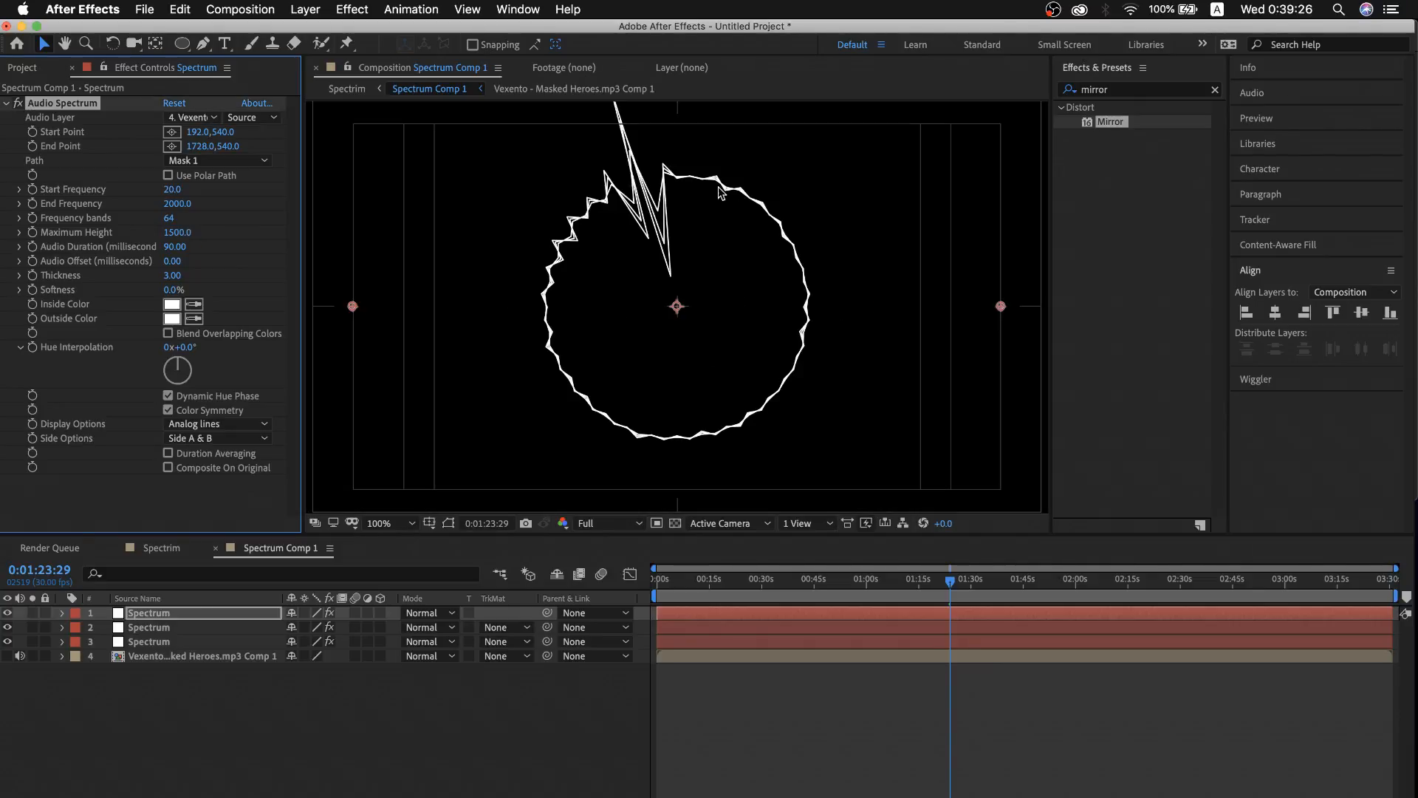
Preview the stacked spectrum lines at other times and set the topmost Spectrum layer's Maximum Height to 1200
click(959, 589)
drag(959, 589, 1047, 588)
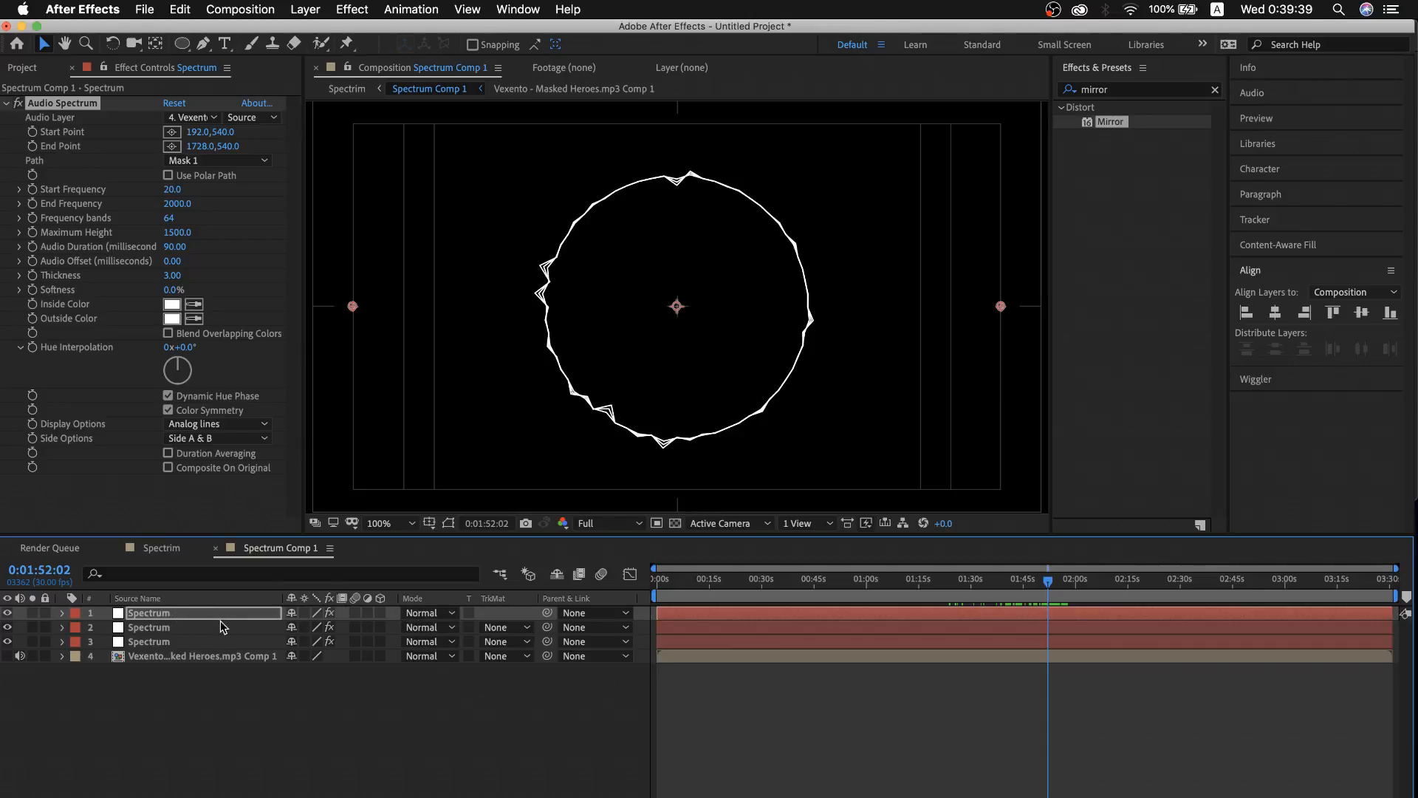
click(191, 631)
drag(915, 584, 887, 588)
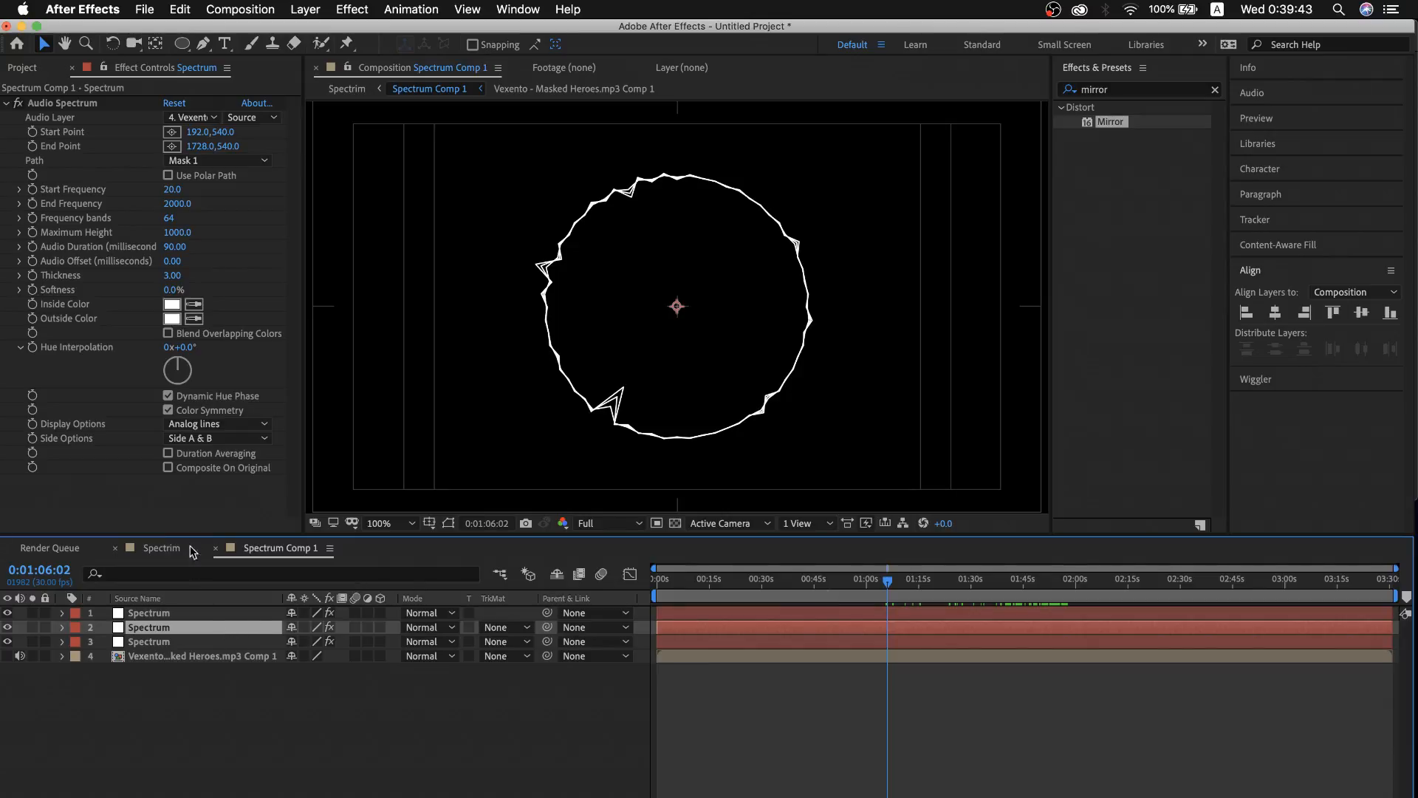
click(205, 613)
click(178, 232)
text(1200)
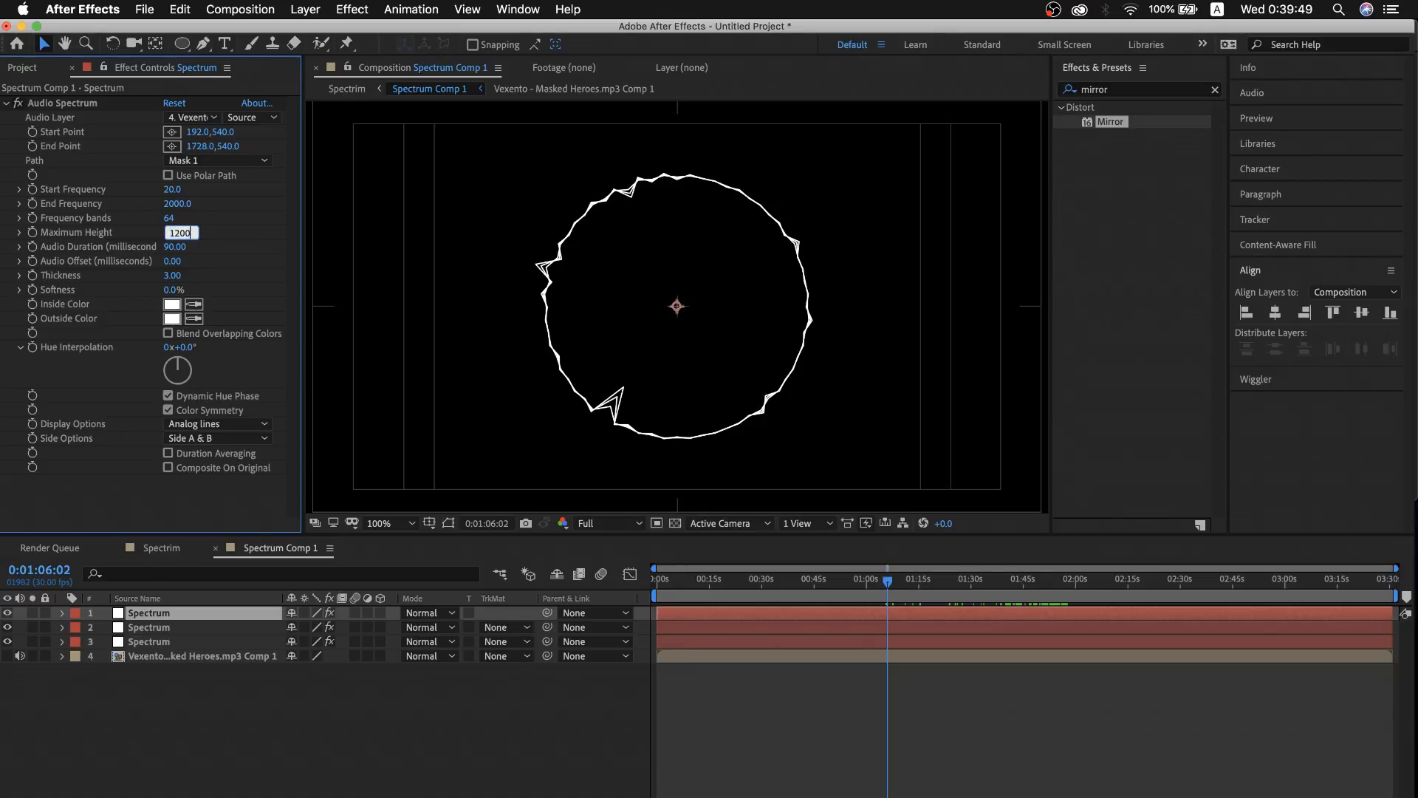
key(Return)
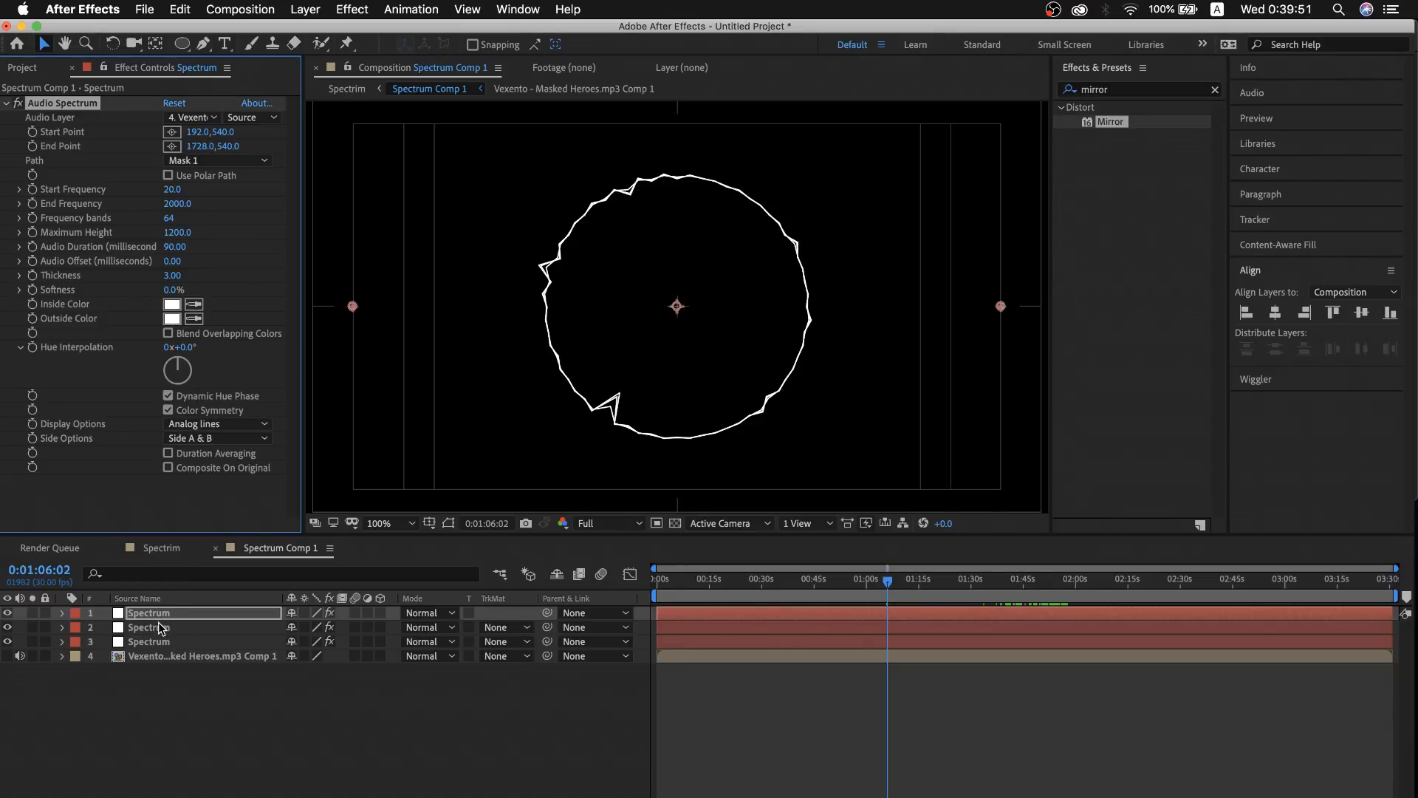
Examine the line spacing at 0:01:14:02 and compare the Audio Spectrum settings of the three Spectrum layers
click(161, 627)
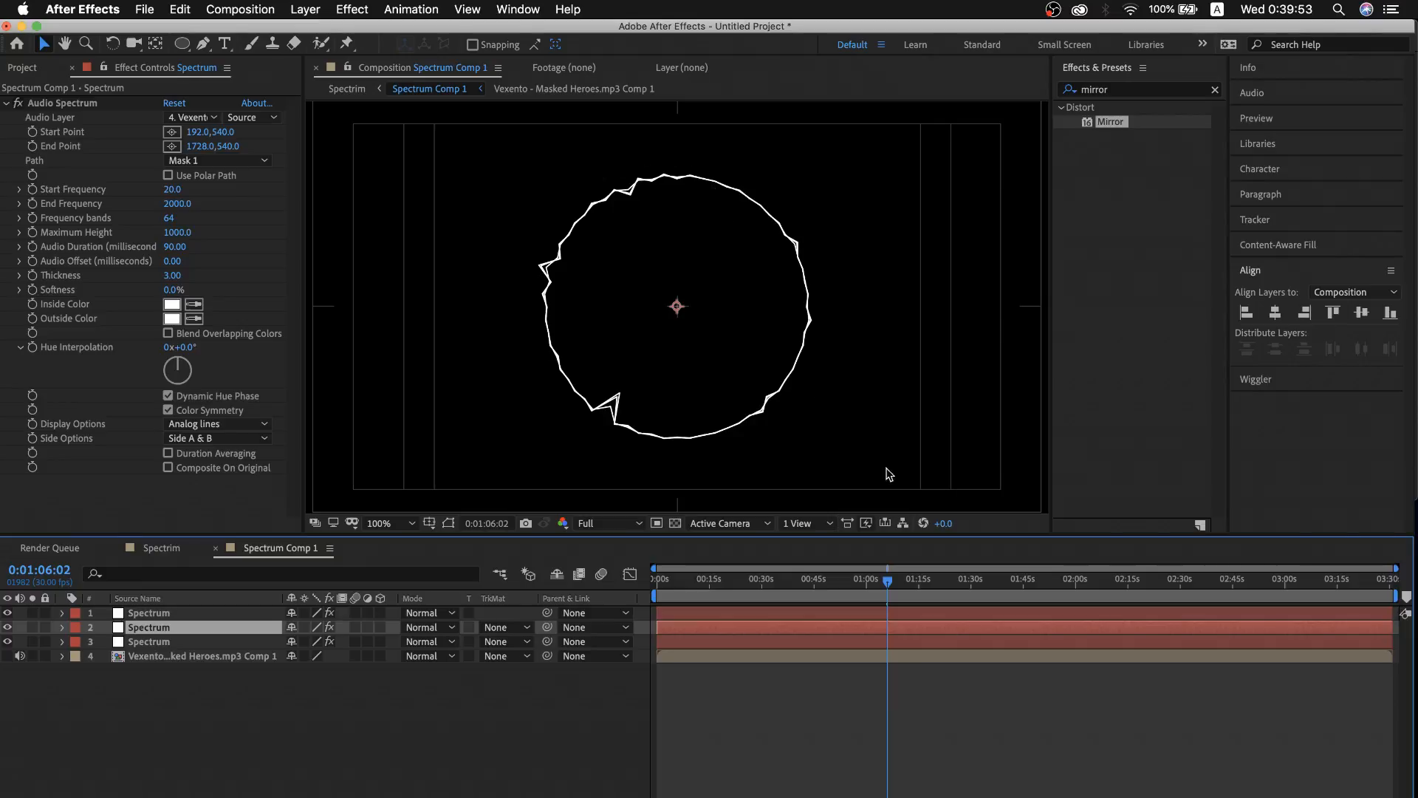
drag(907, 580, 915, 580)
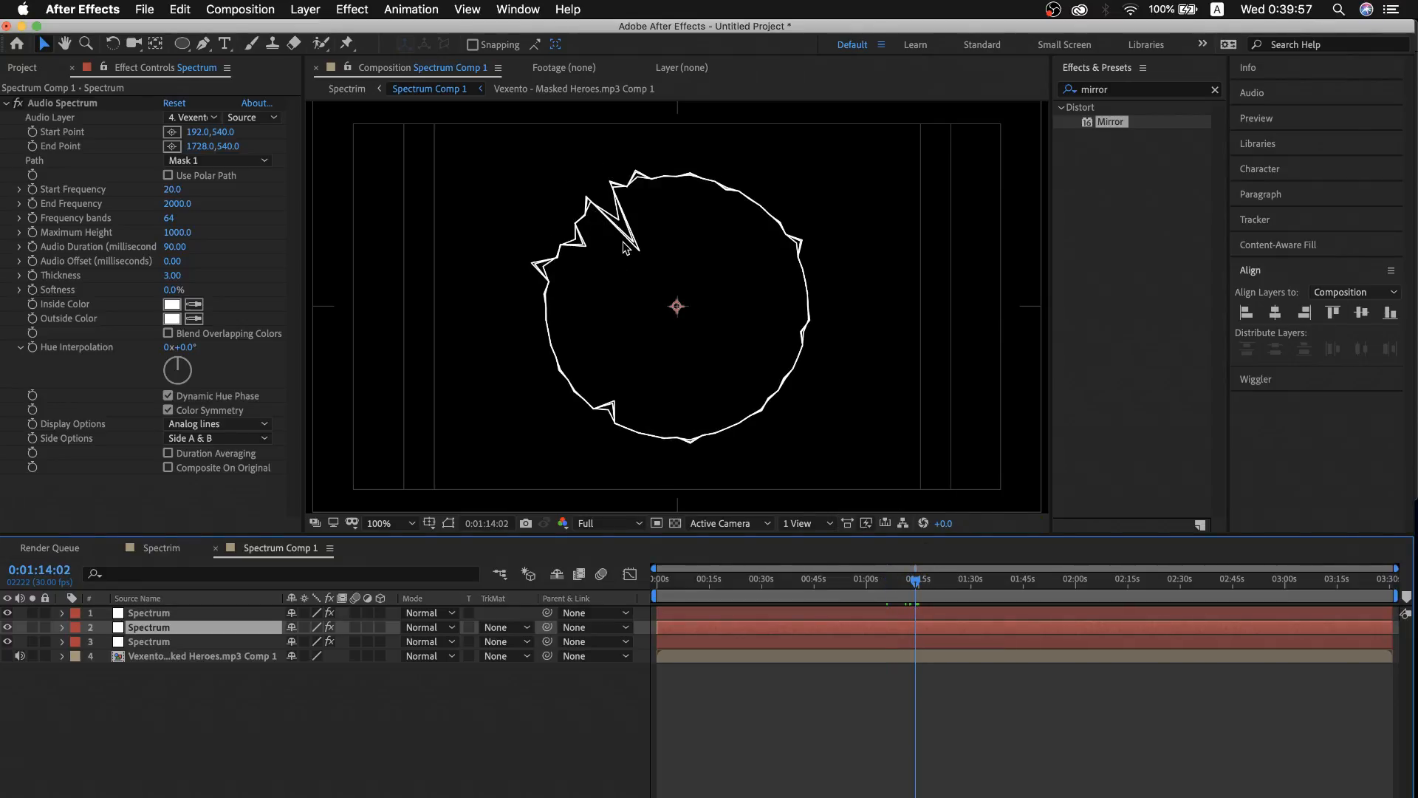
scroll(623, 248, up, 6)
scroll(622, 248, down, 5)
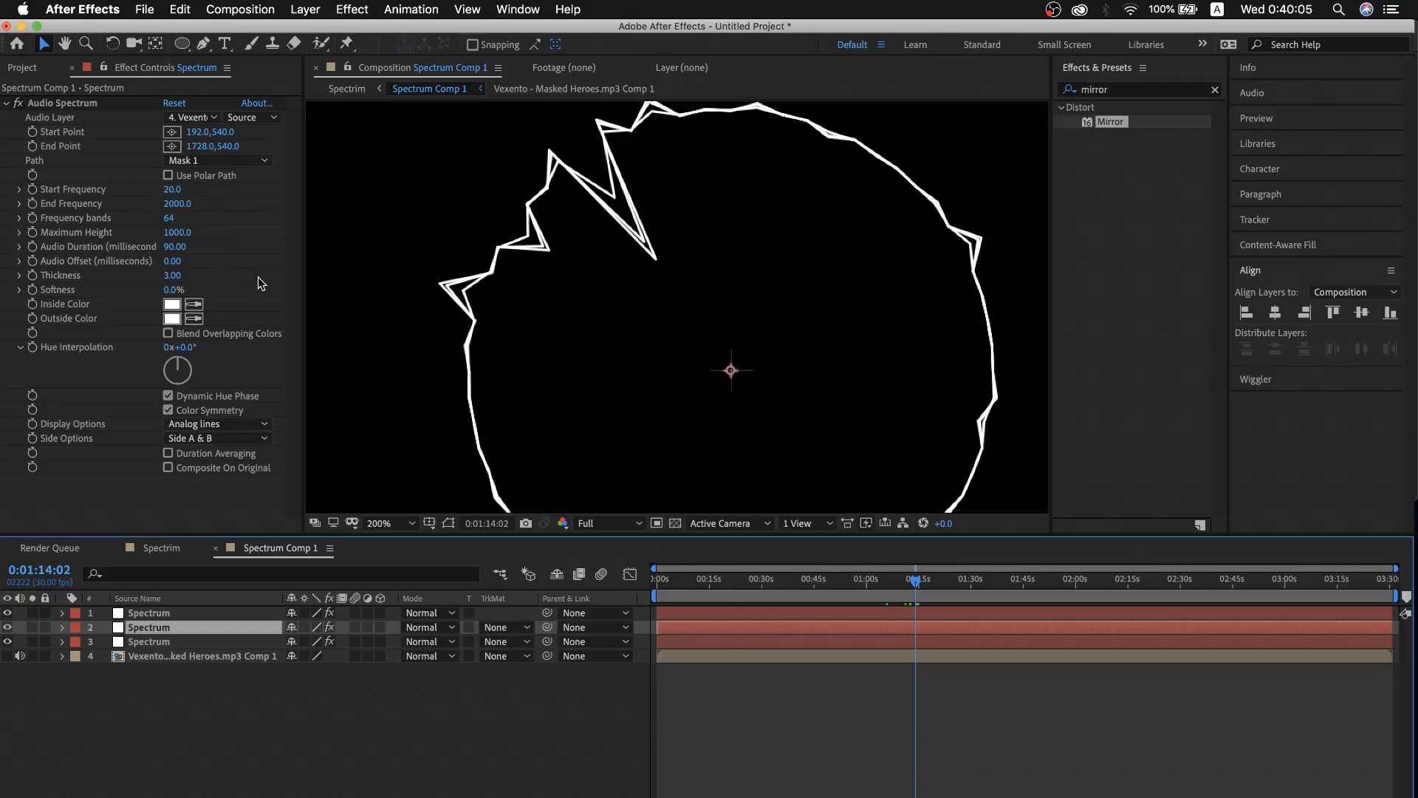
click(166, 612)
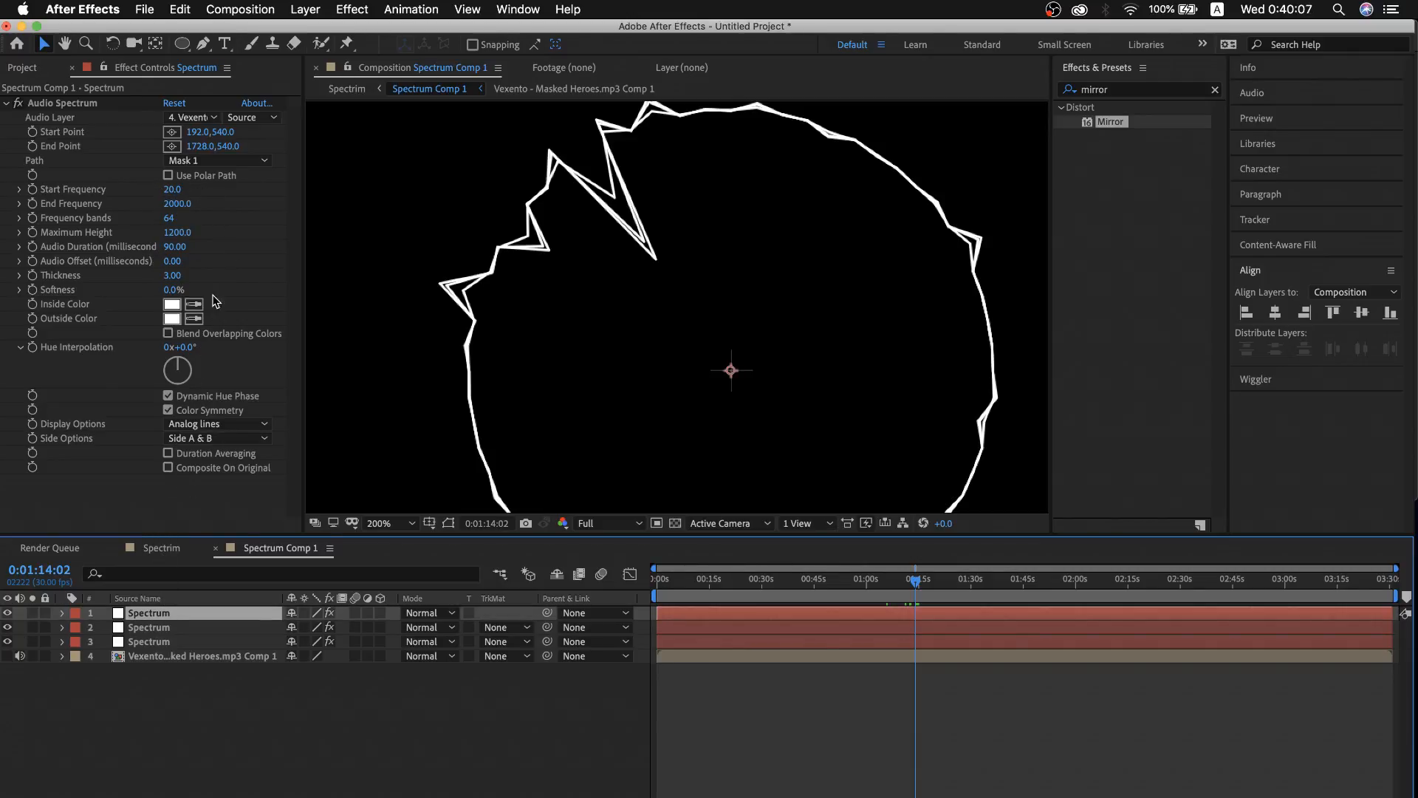
click(186, 641)
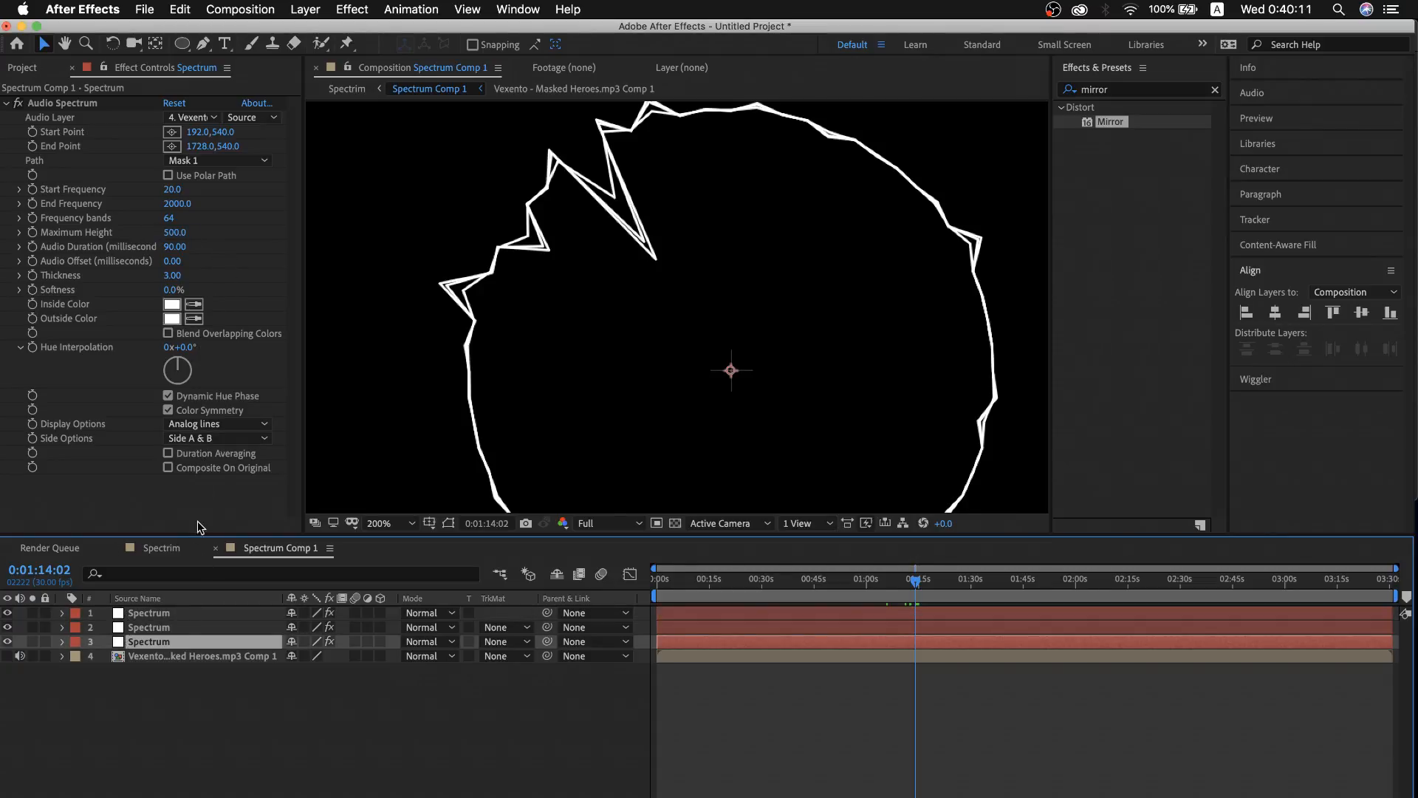
click(180, 624)
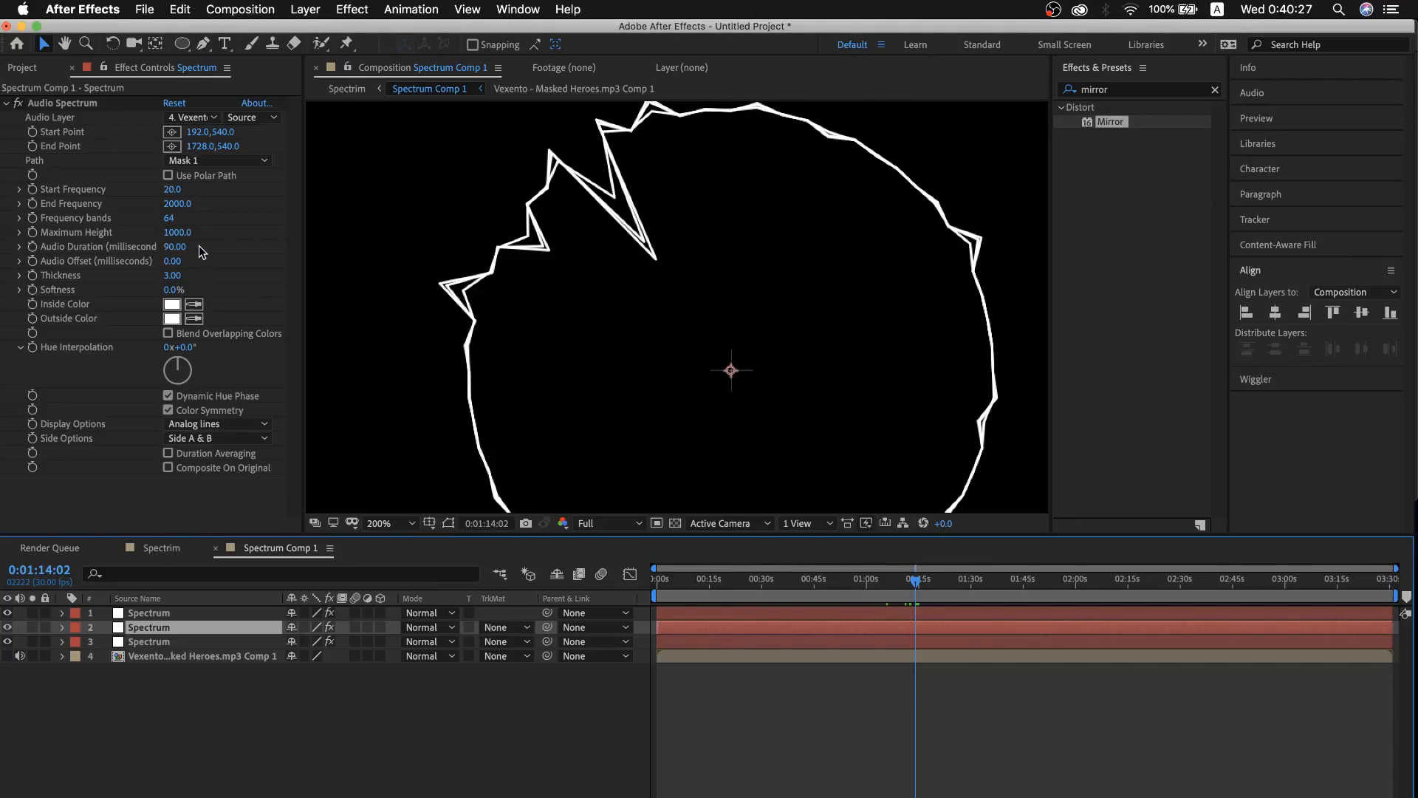
Duplicate the third Spectrum layer and set the Maximum Height of the lowest Spectrum layer to 300
click(176, 641)
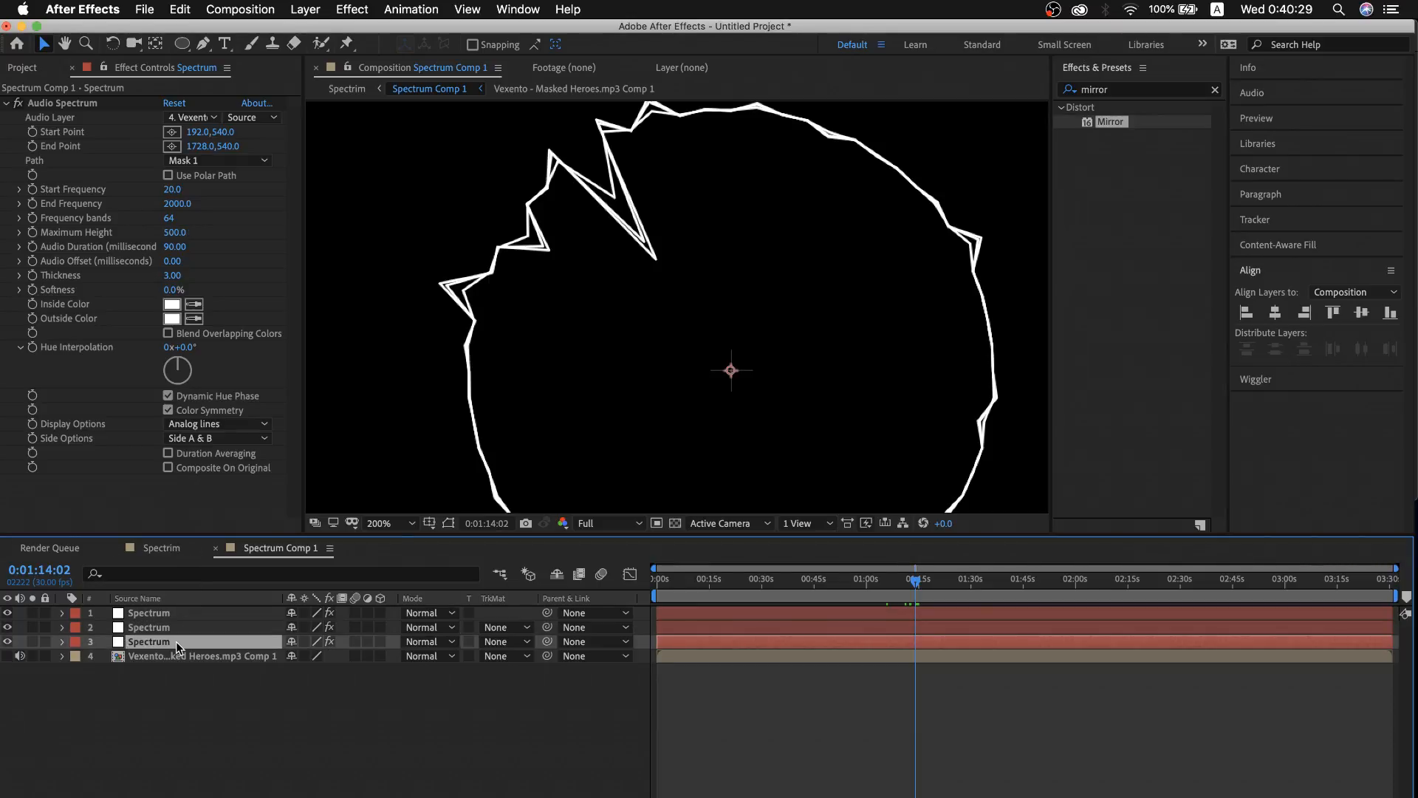
key(super+d)
click(180, 651)
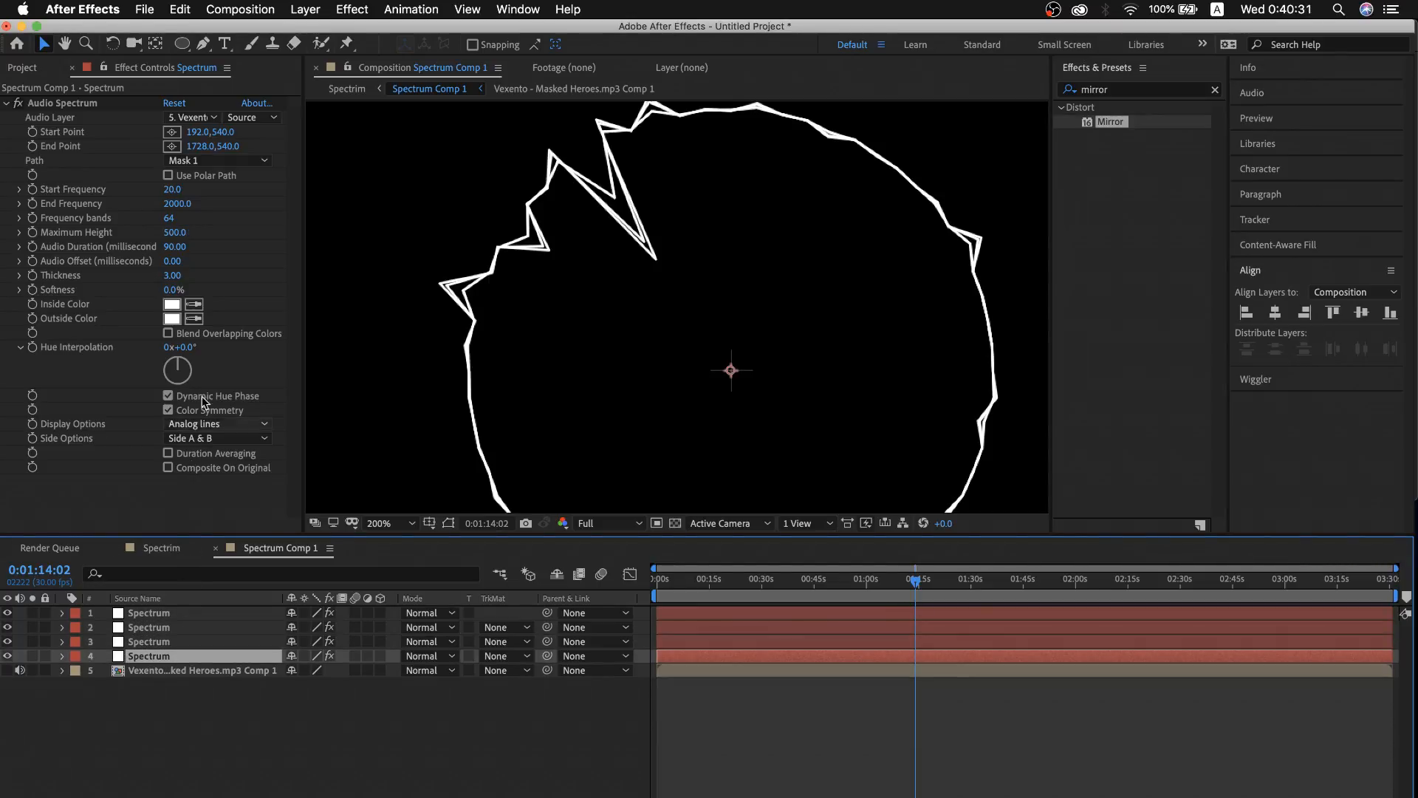
click(175, 232)
text(3.)
text(00)
key(Return)
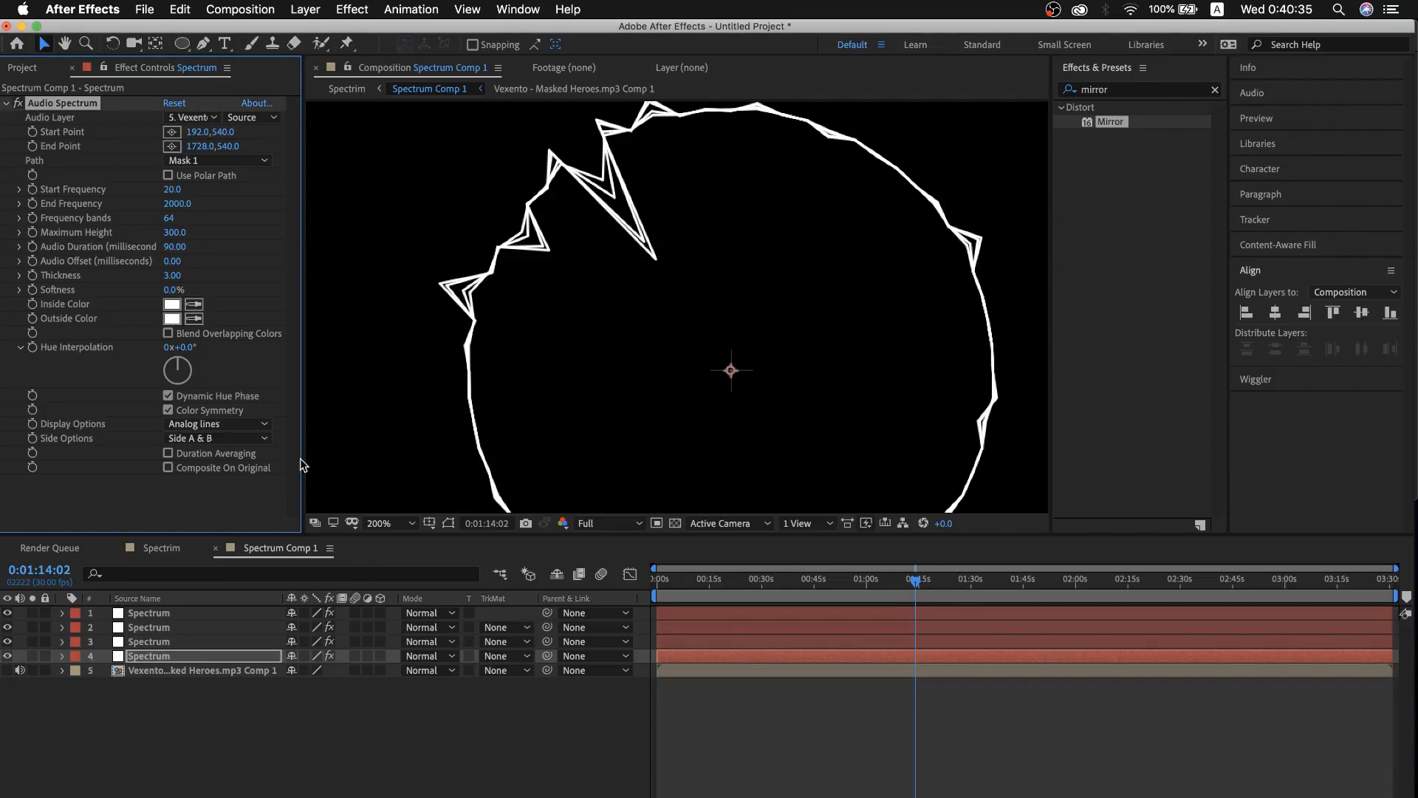
Set the second Spectrum layer's Maximum Height to 900 and preview the result around 0:01:16:07
click(198, 629)
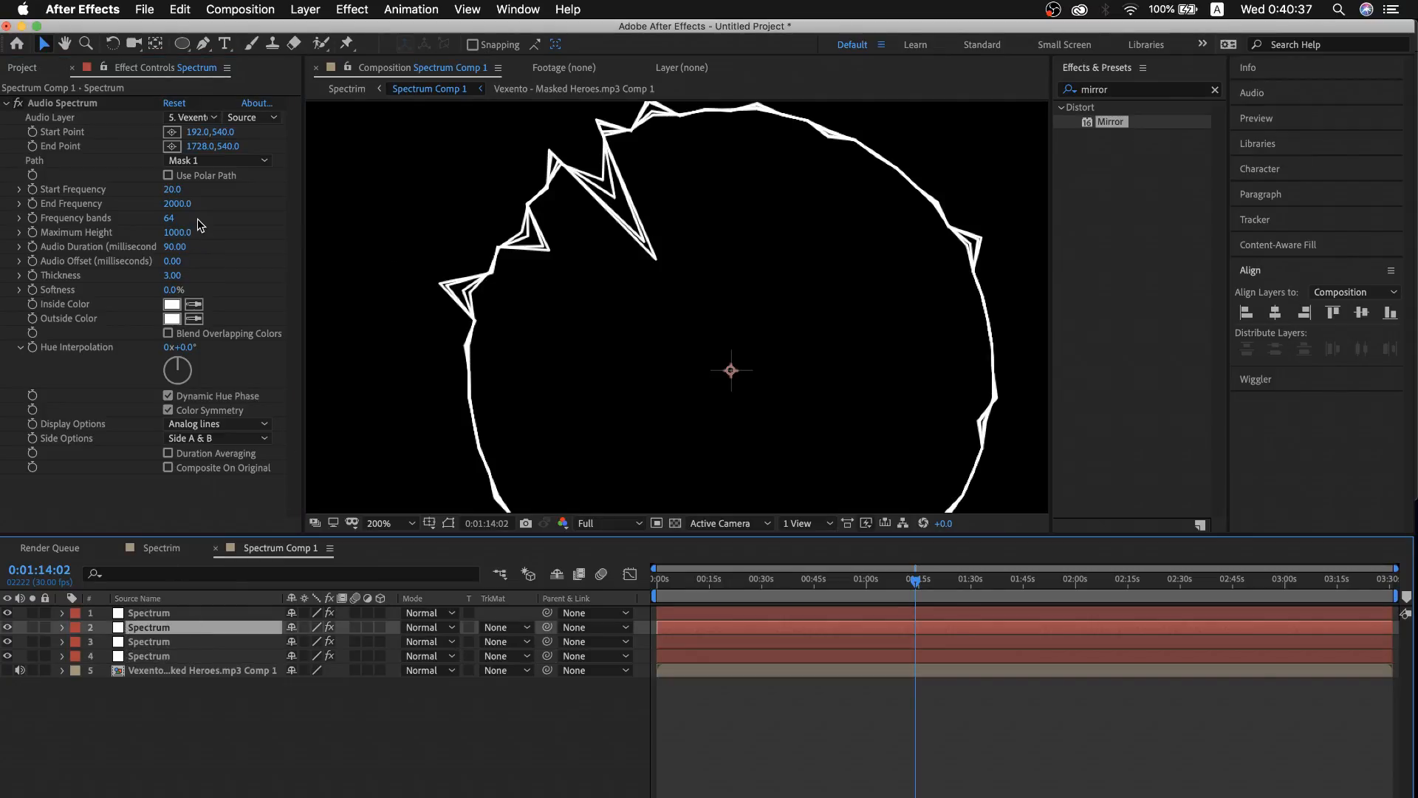
click(178, 232)
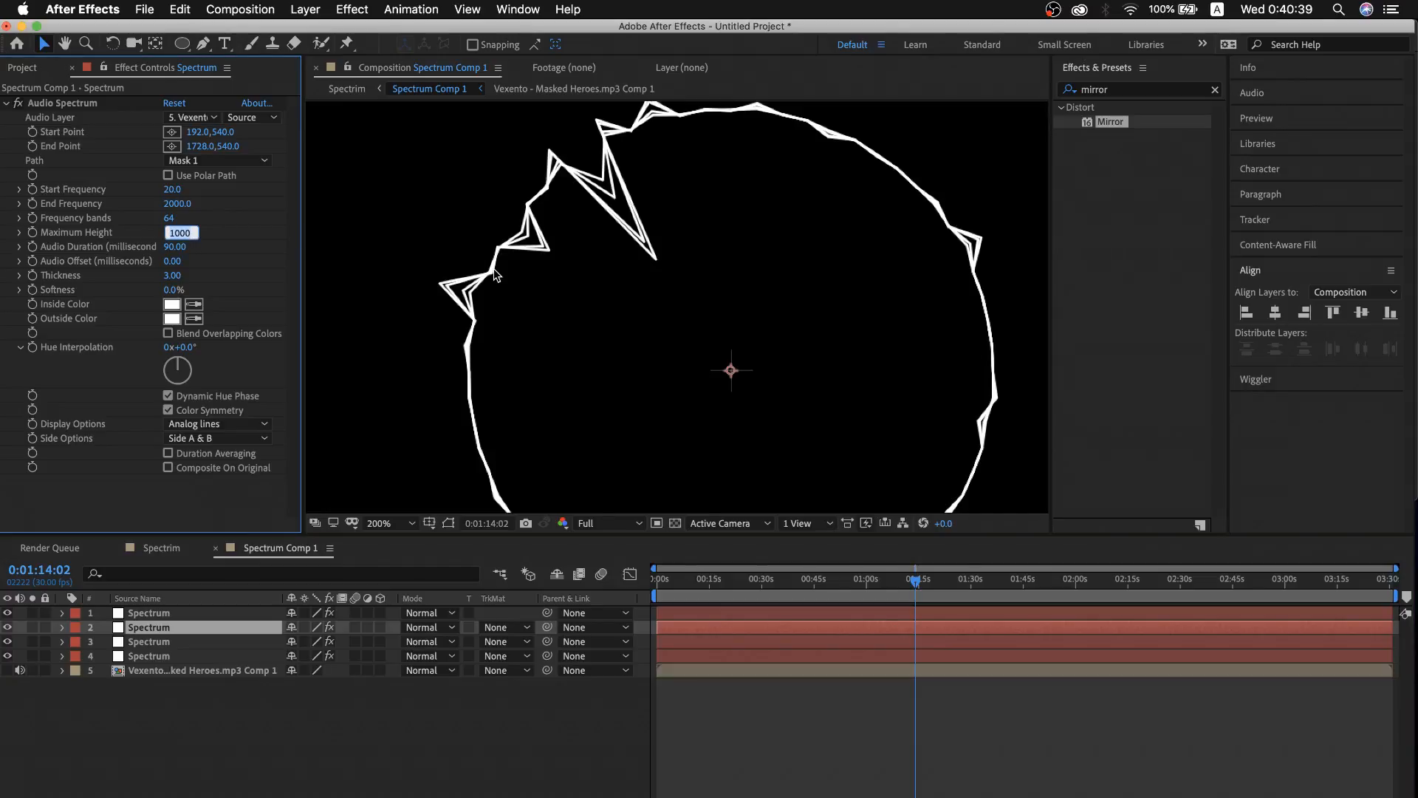
text(900)
key(Return)
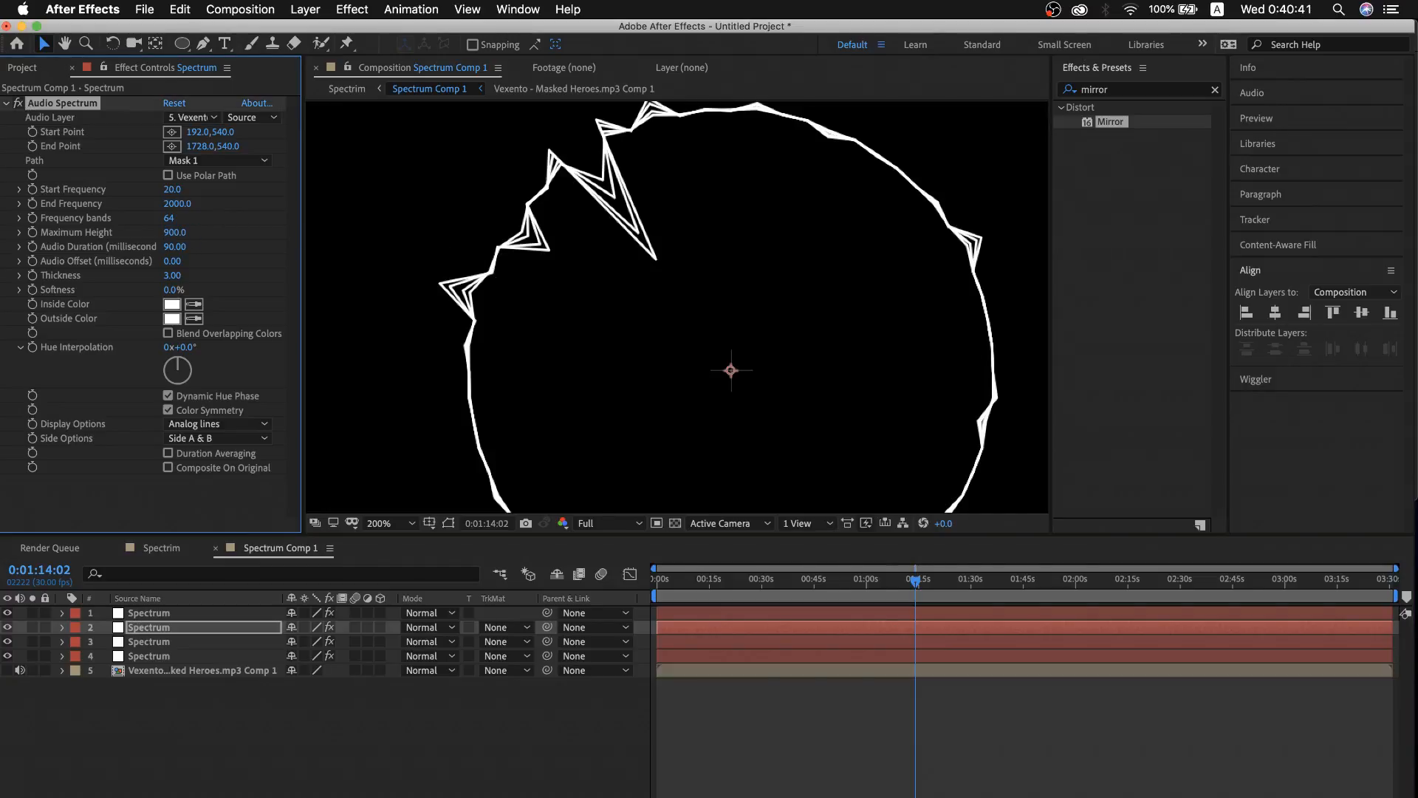
mouse_move(910, 578)
mouse_down()
mouse_move(862, 577)
mouse_move(923, 579)
mouse_up()
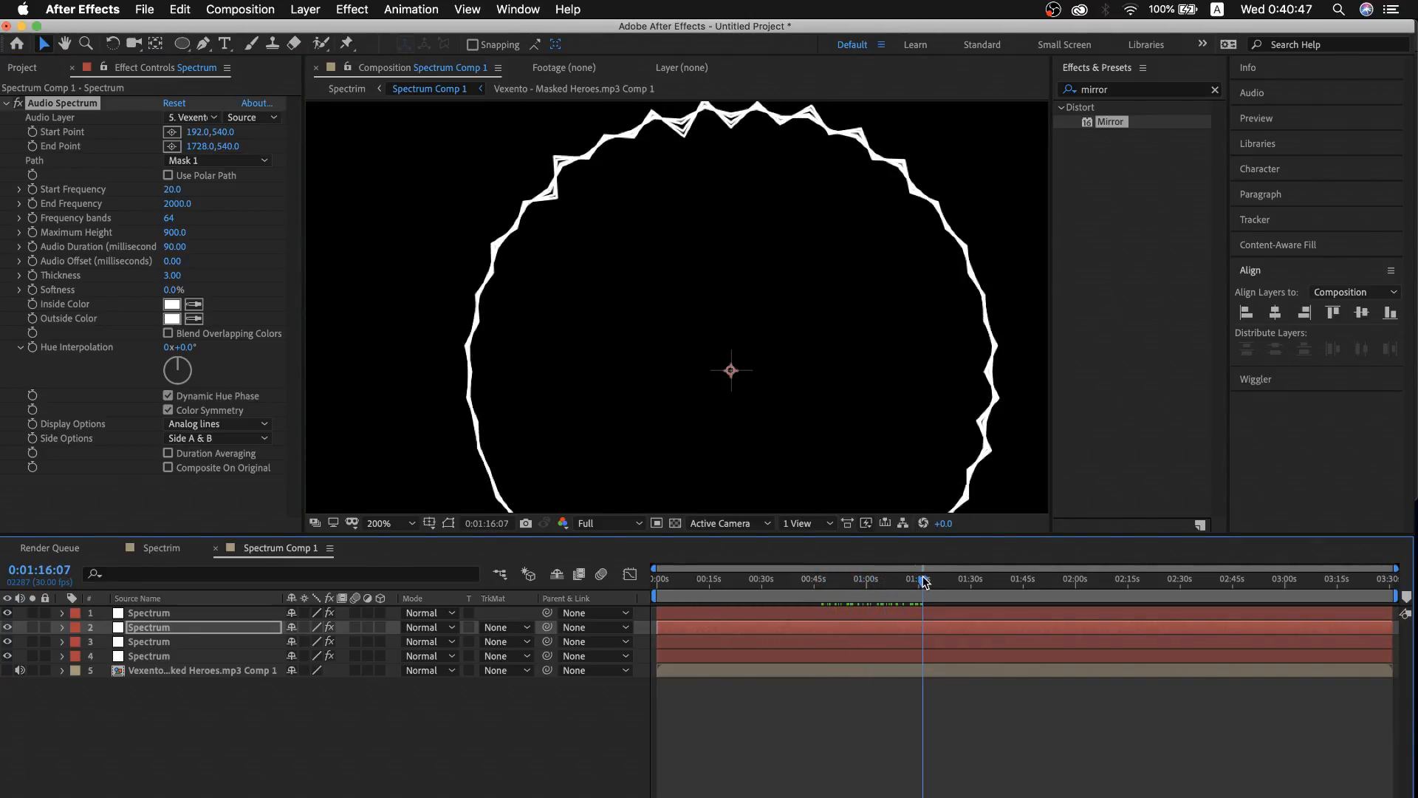
Duplicate the fourth Spectrum layer and set the Display Options of the lowest Spectrum layer to Digital
click(156, 653)
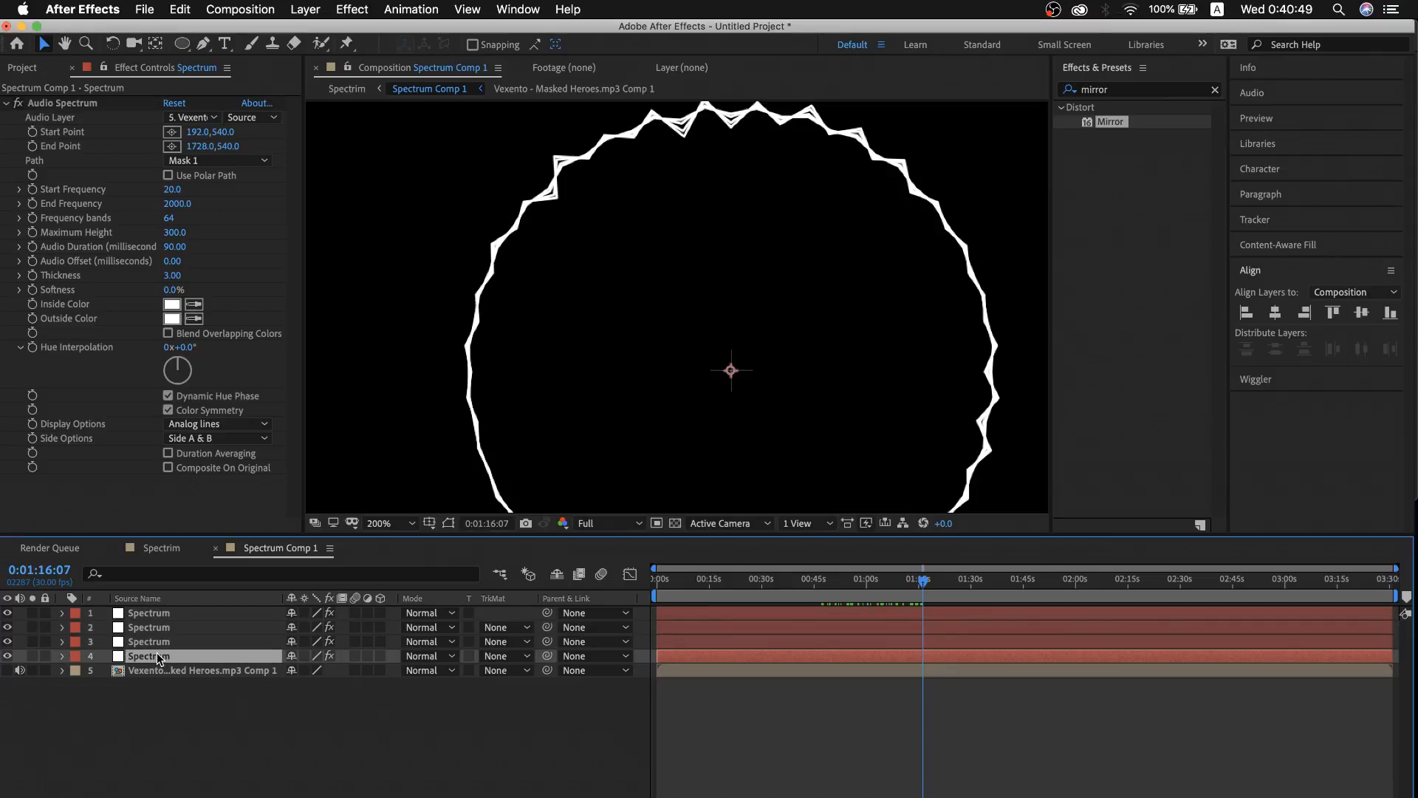
key(ctrl+d)
click(160, 669)
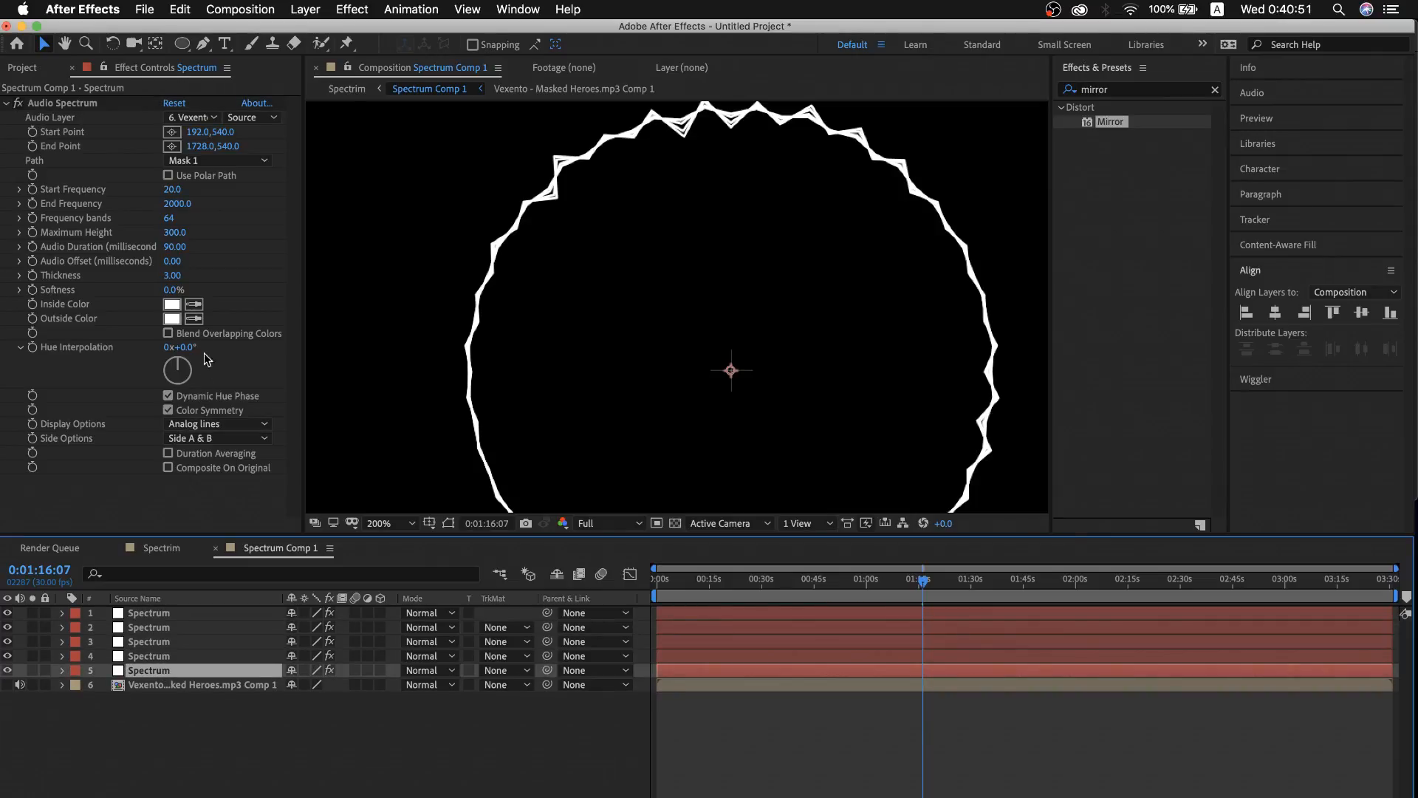
click(229, 439)
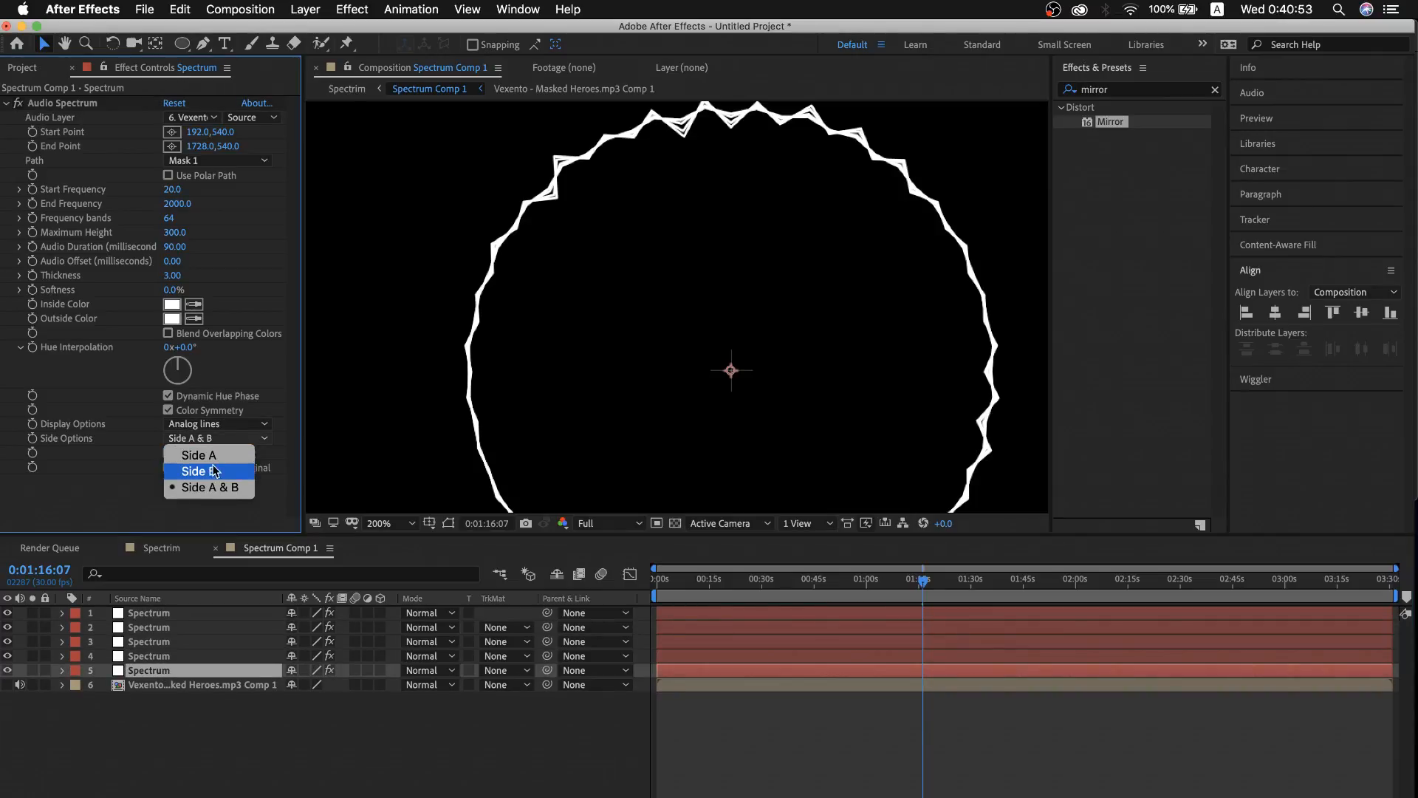
click(120, 466)
click(228, 427)
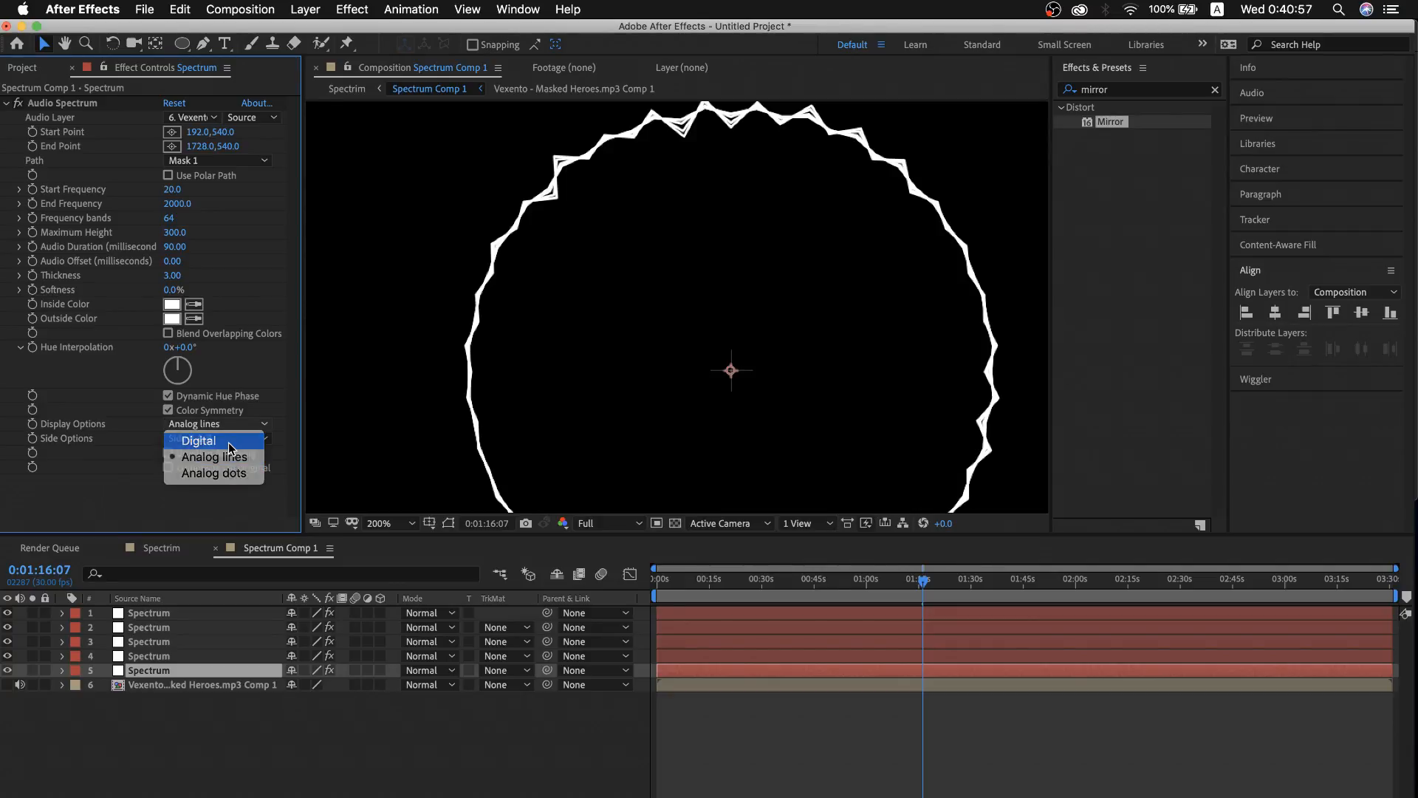
click(229, 441)
Set the lowest Spectrum layer's Side Options to Side A and preview the spectrum at several points of the song
drag(921, 582, 1002, 602)
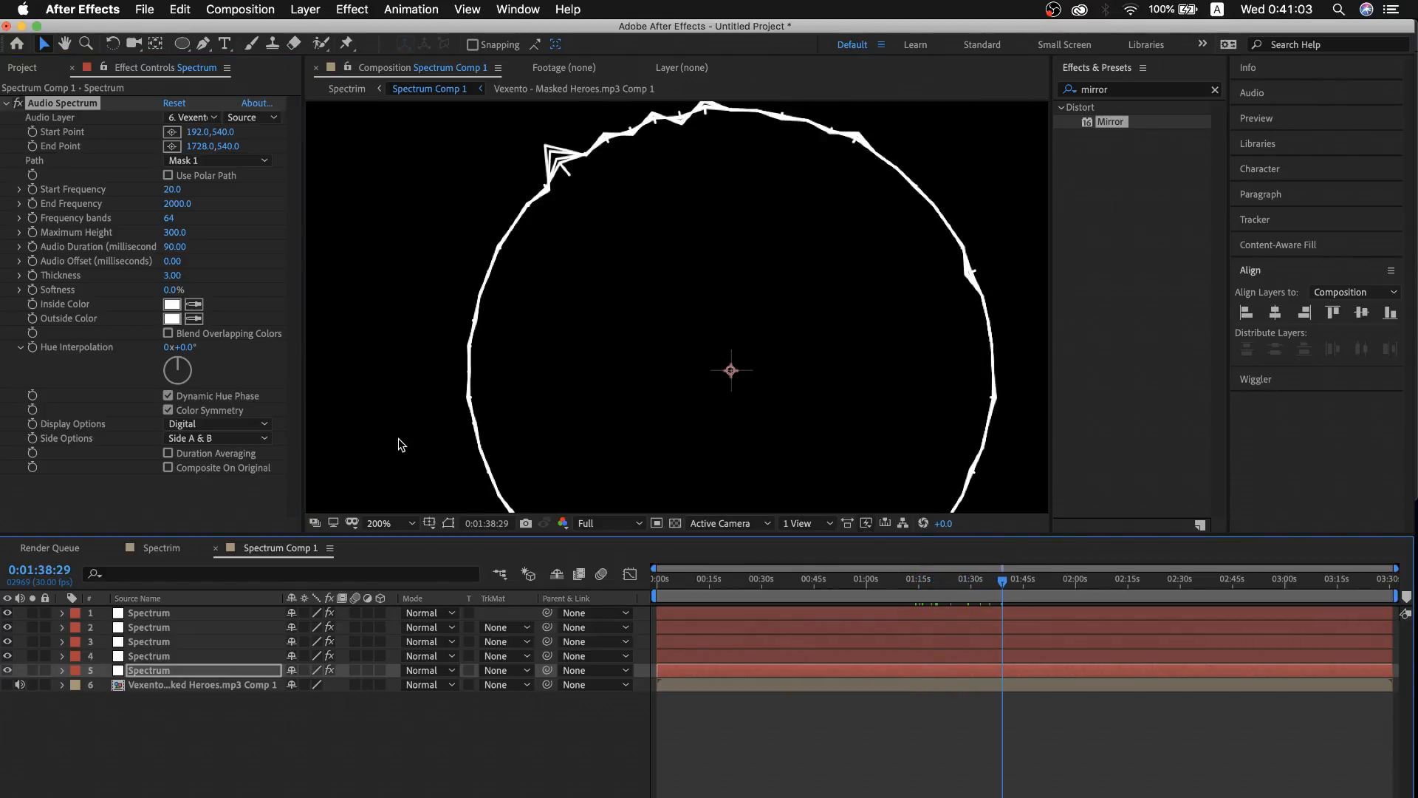
click(246, 441)
click(238, 449)
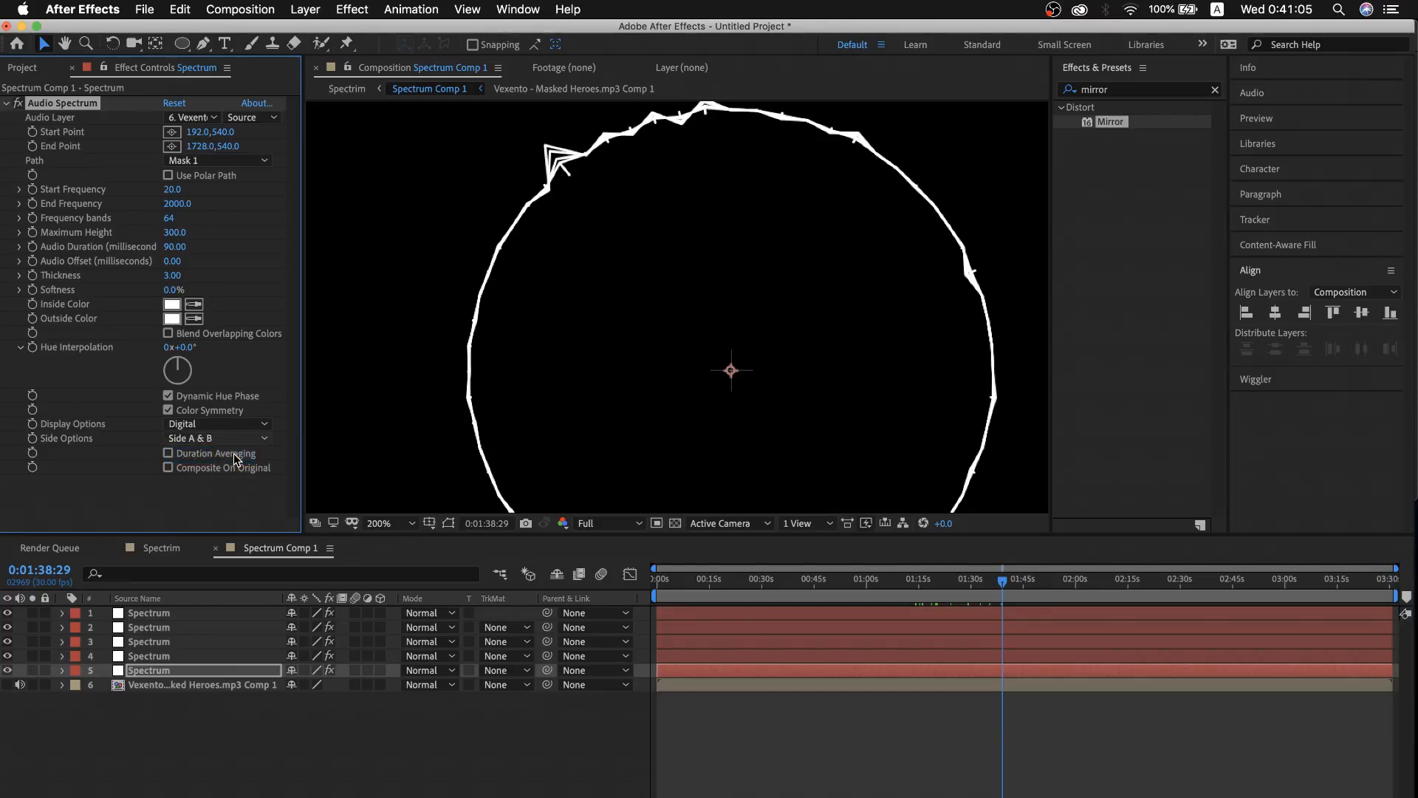
click(1040, 584)
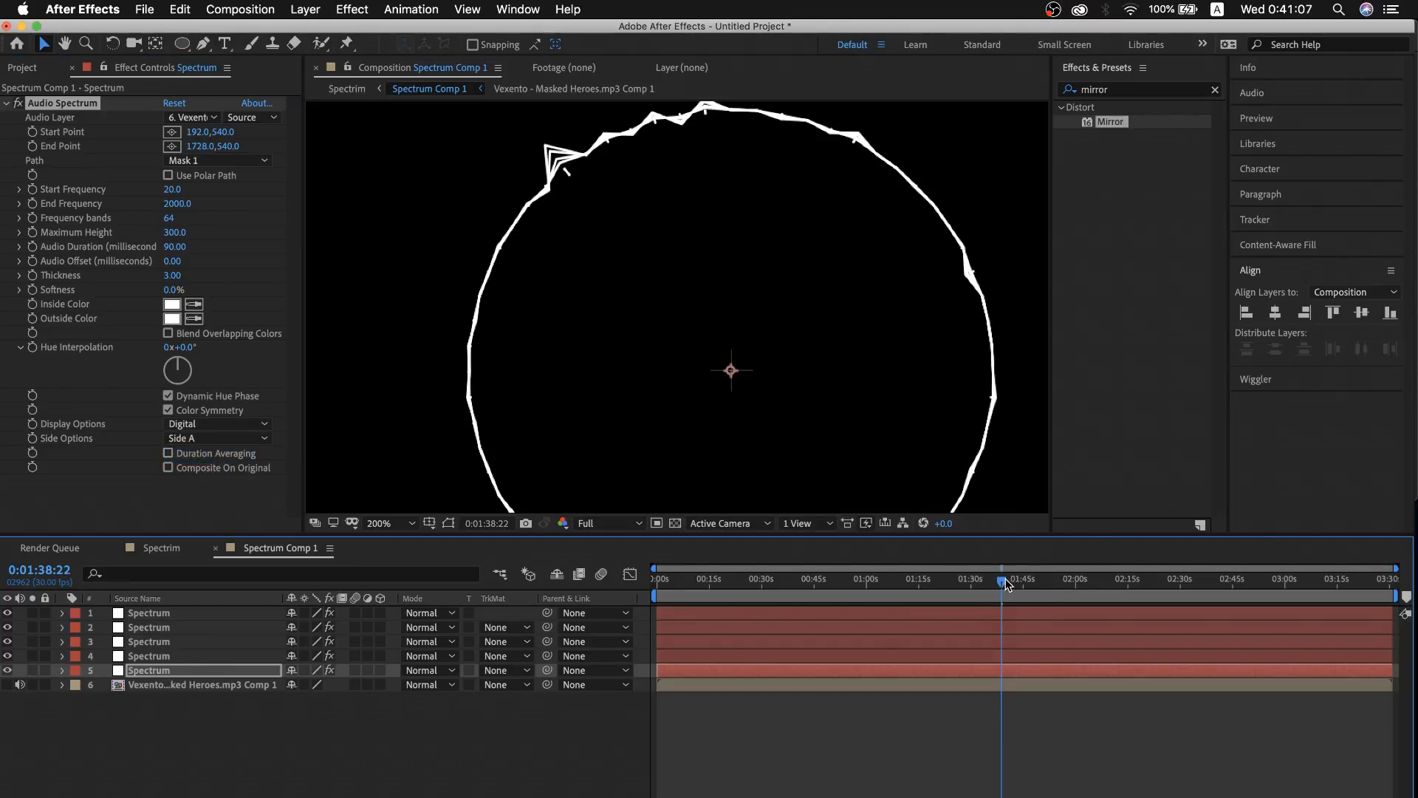
drag(1053, 583, 1127, 597)
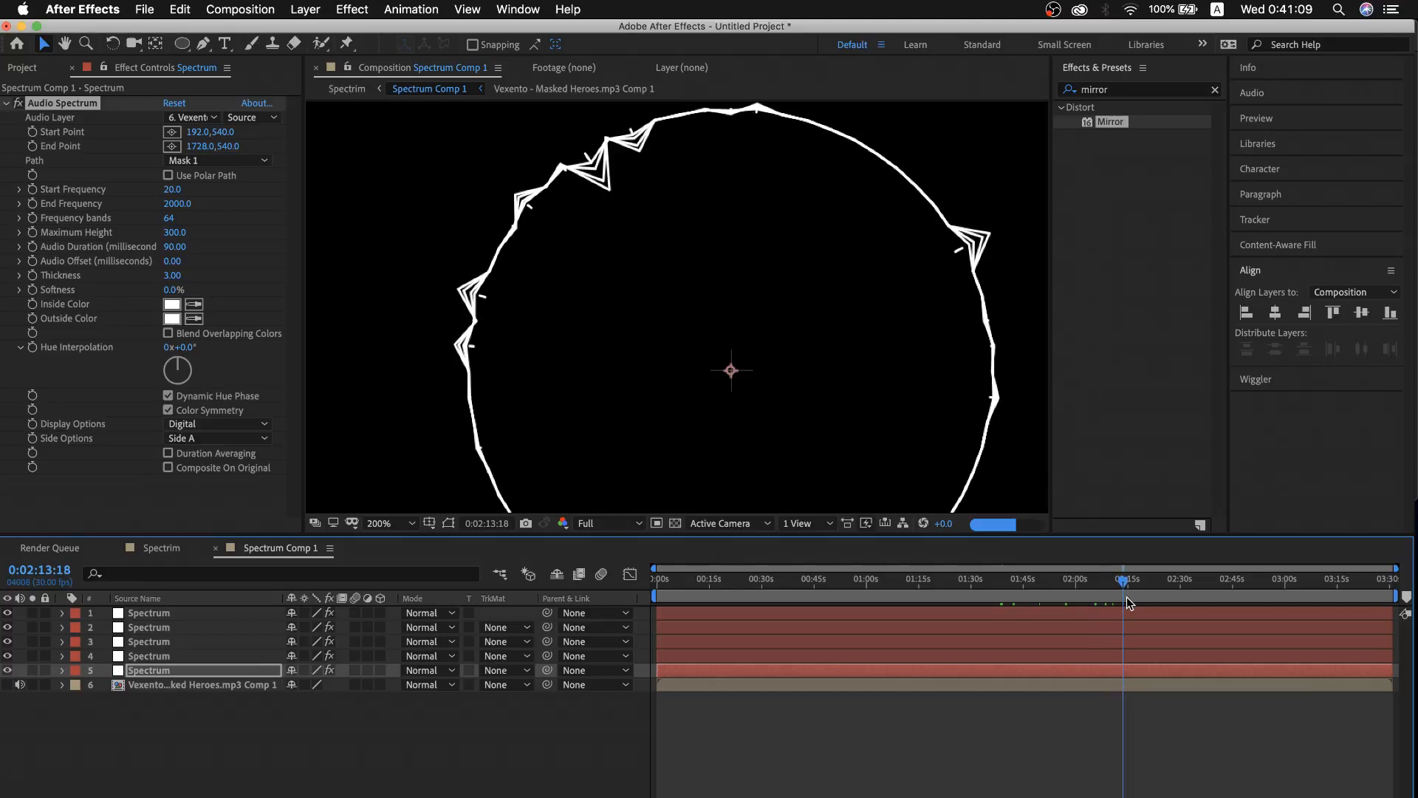
Configure the lowest Spectrum layer with Side Options Side A & B, Display Options Analog dots and a higher number of frequency bands
click(214, 441)
click(218, 487)
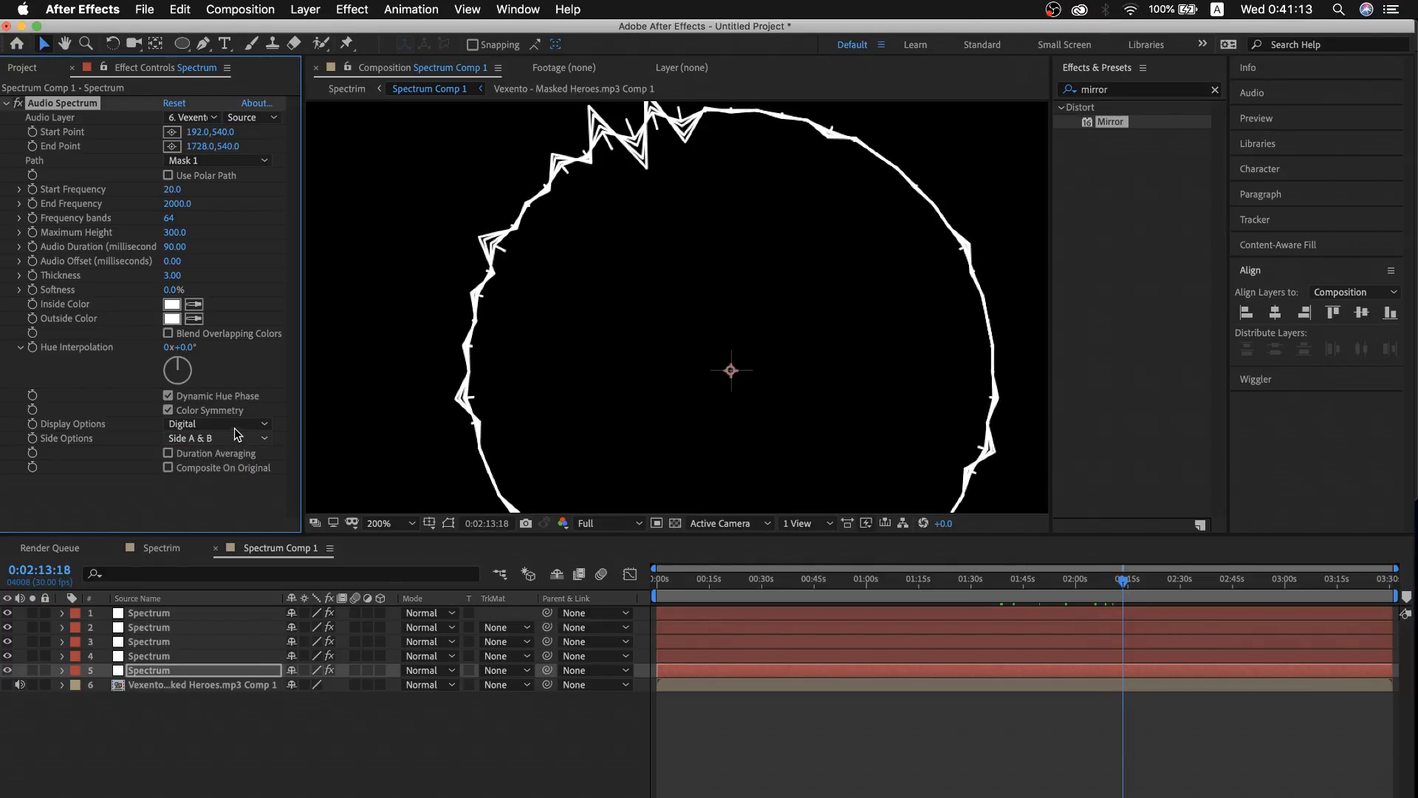
click(235, 427)
click(214, 473)
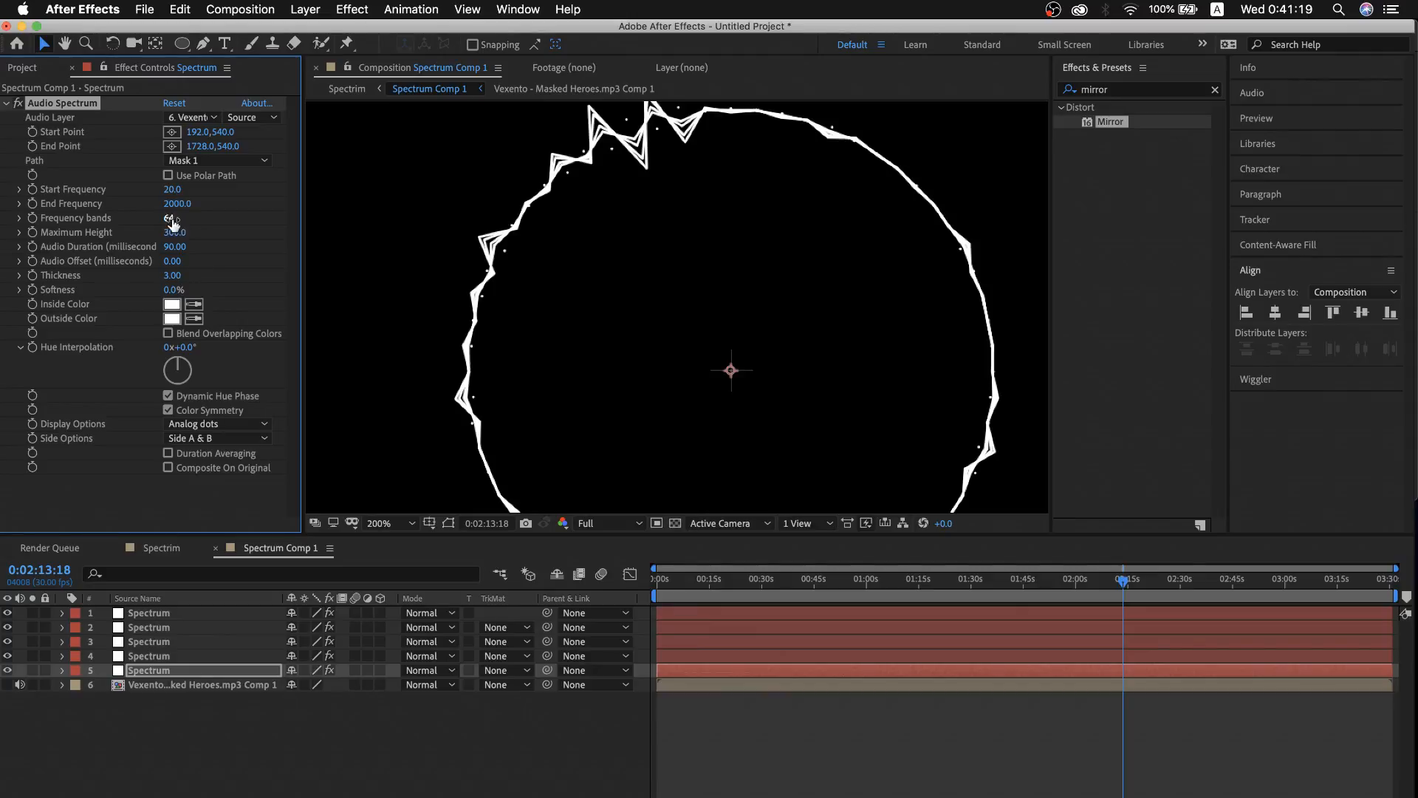
mouse_move(169, 217)
mouse_down()
mouse_move(206, 216)
mouse_move(190, 216)
mouse_up()
Switch to the Spectrim composition and preview the mirrored spectrum from 0:02:01:00
click(164, 547)
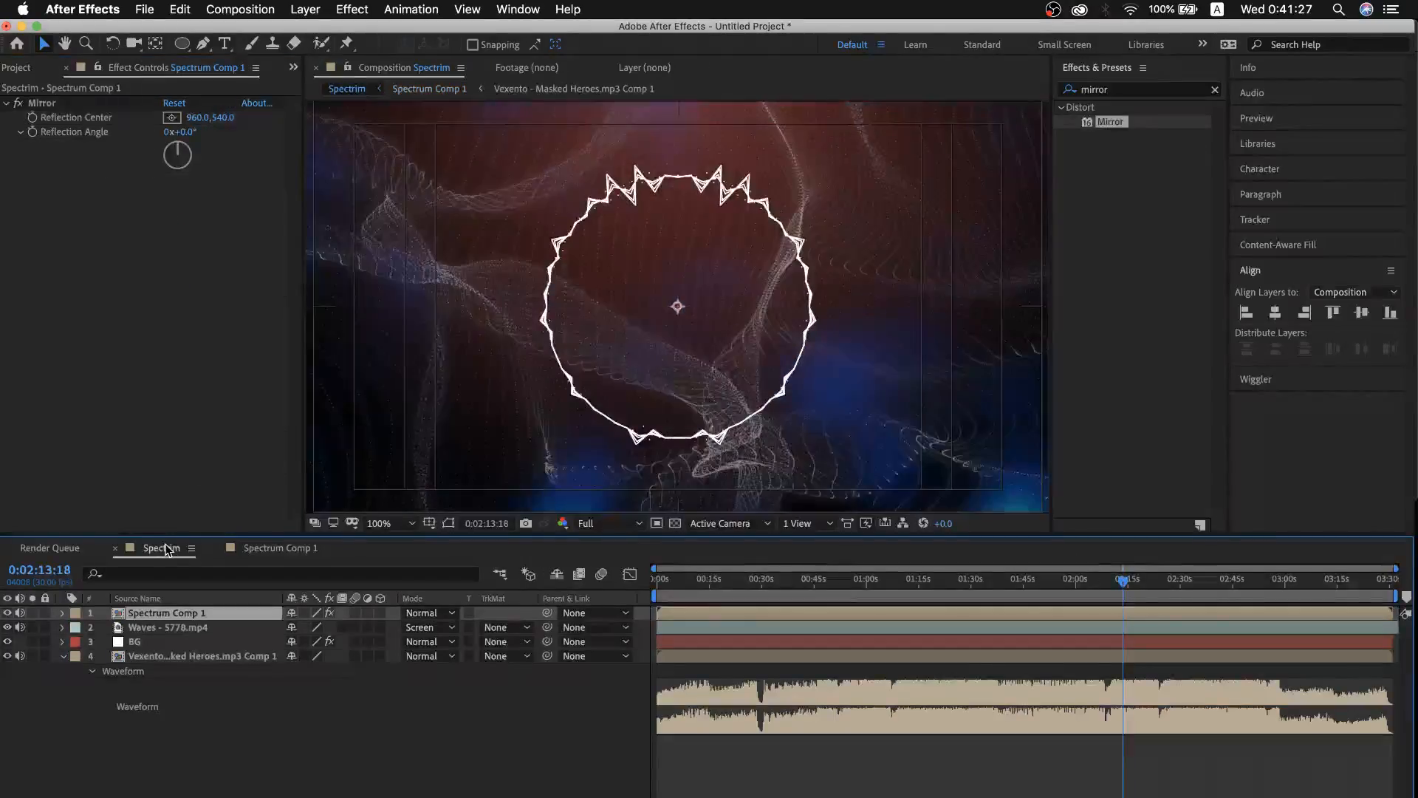
click(1079, 587)
key(space)
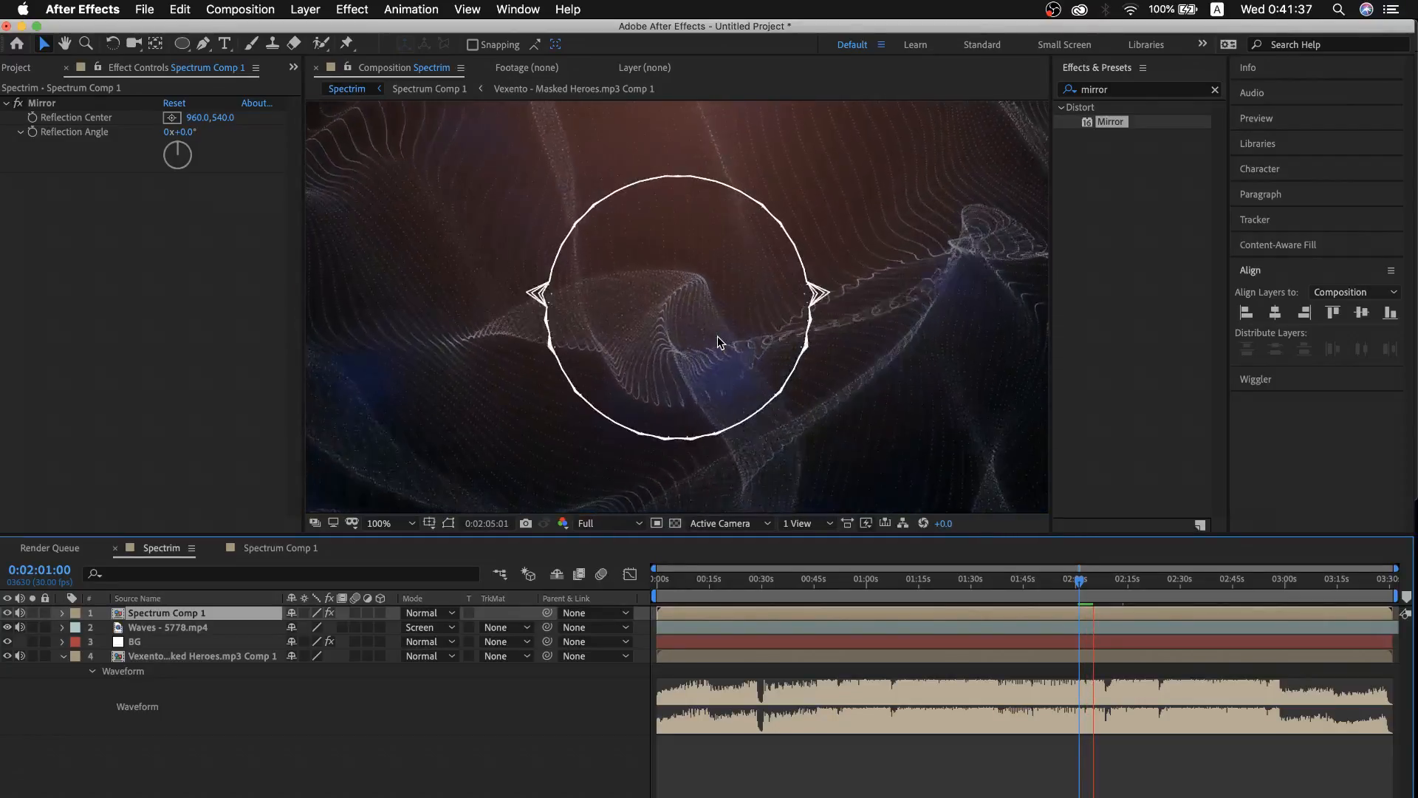
key(space)
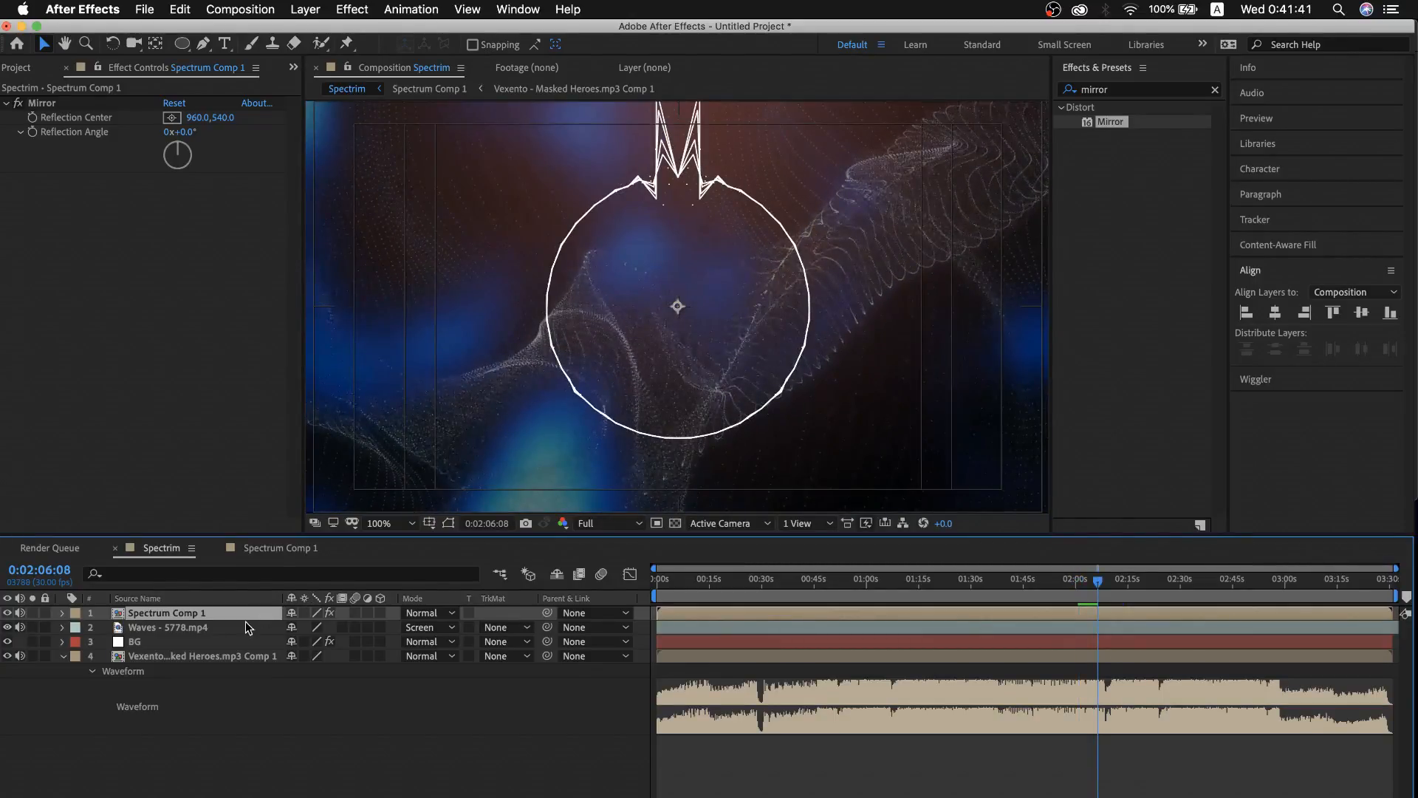
Add an adjustment layer above Spectrum Comp 1 in the Spectrim composition
click(218, 627)
click(207, 614)
click(273, 764)
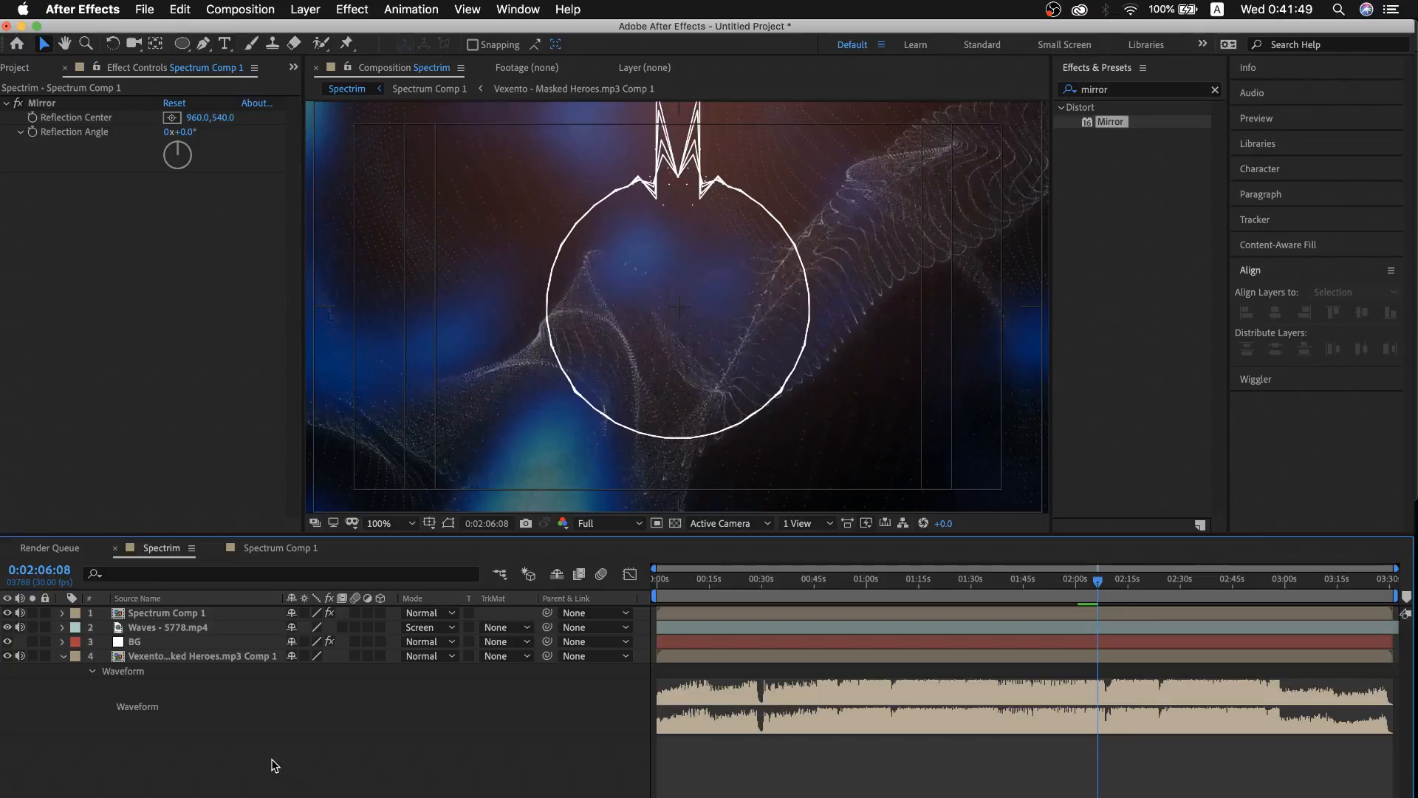
right_click(272, 766)
mouse_move(370, 654)
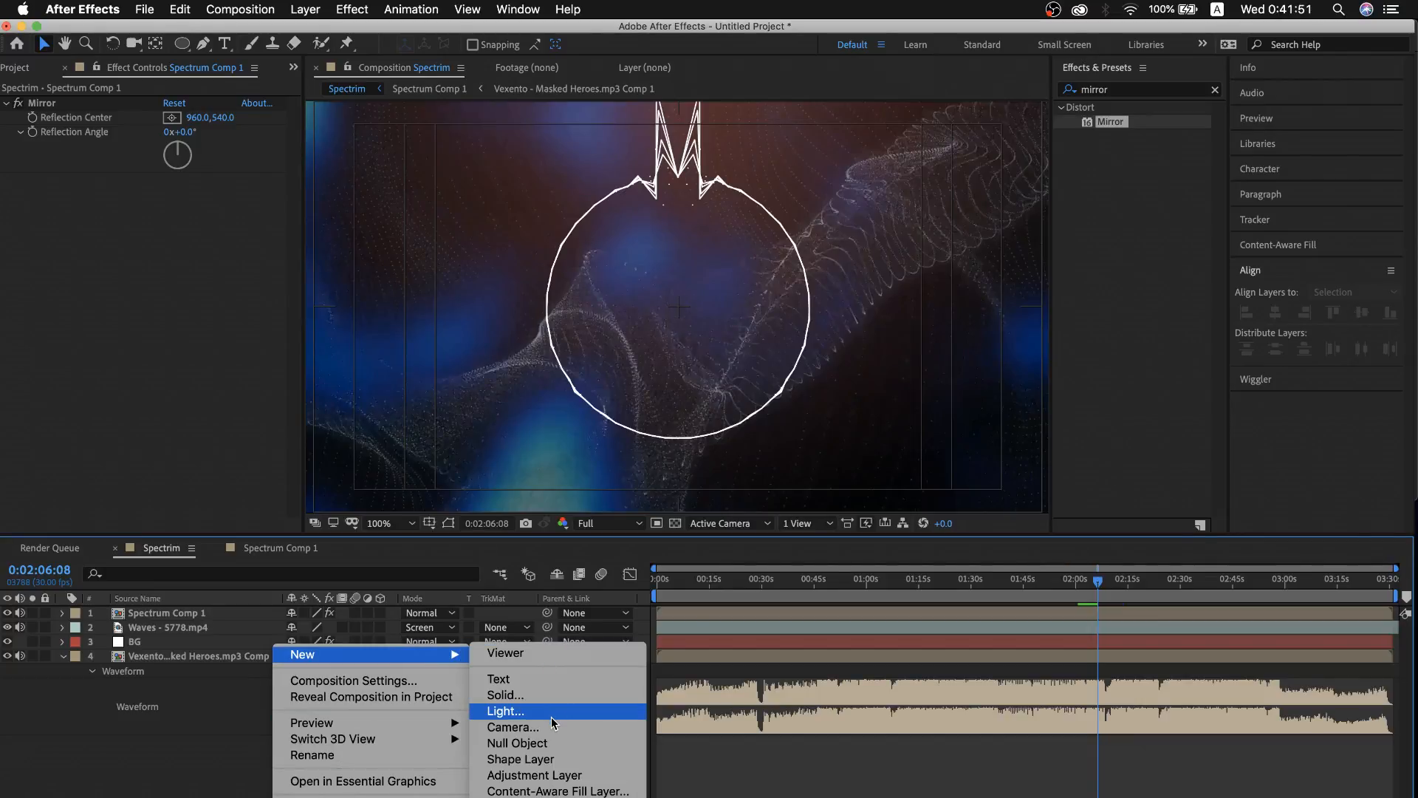
click(564, 776)
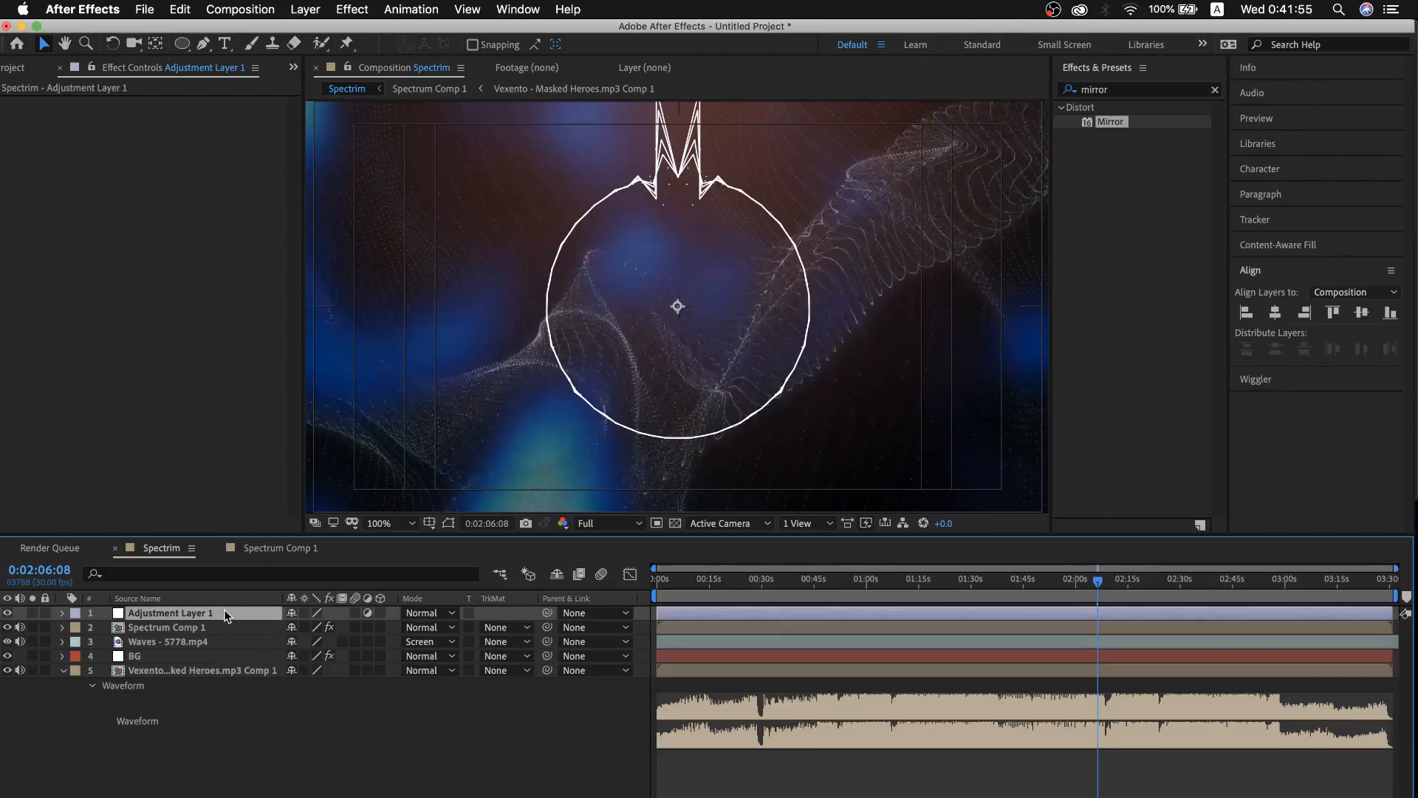
Duplicate the adjustment layer, naming the upper one Glow and the lower one Color
key(super+d)
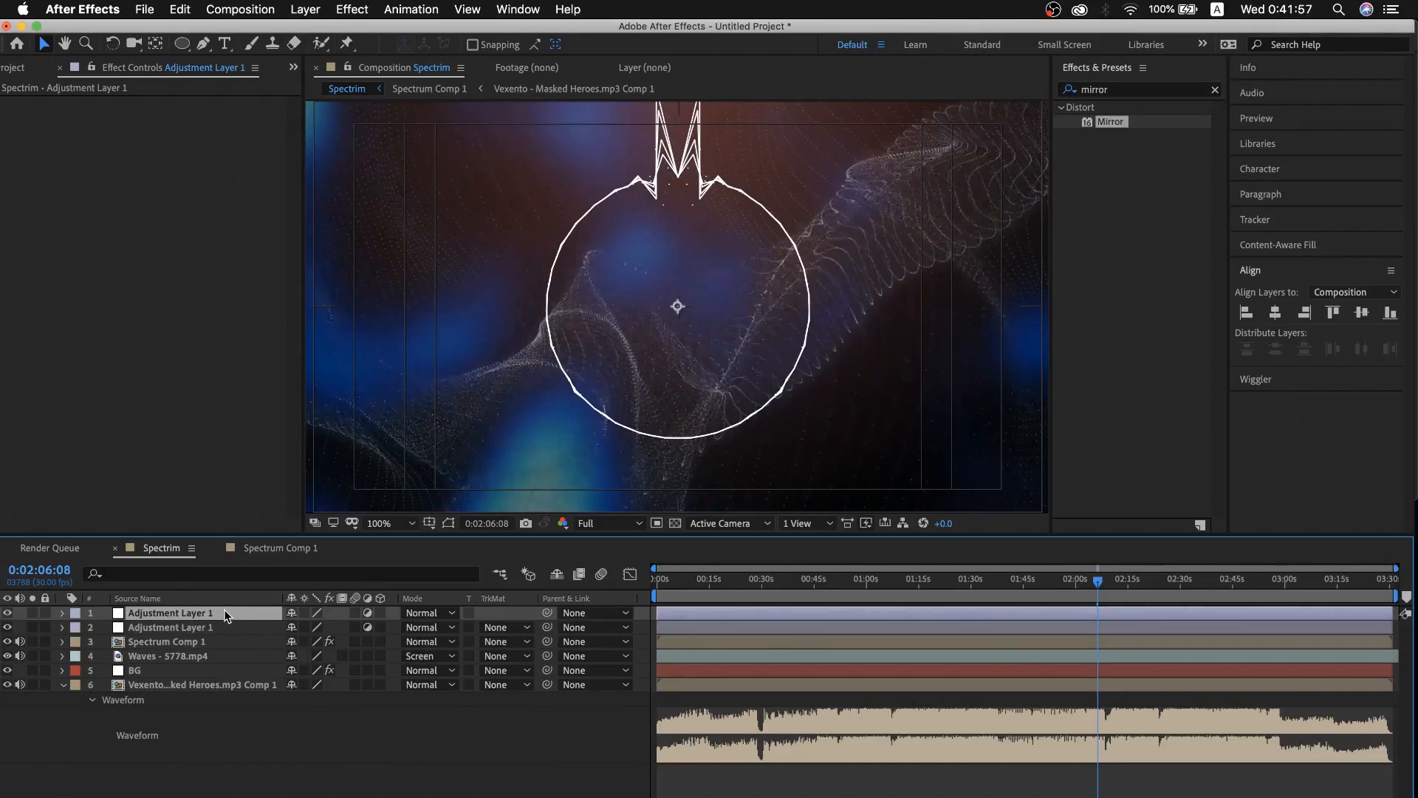
key(Return)
text(Glow)
key(Return)
click(184, 626)
key(Return)
text(Color)
key(Return)
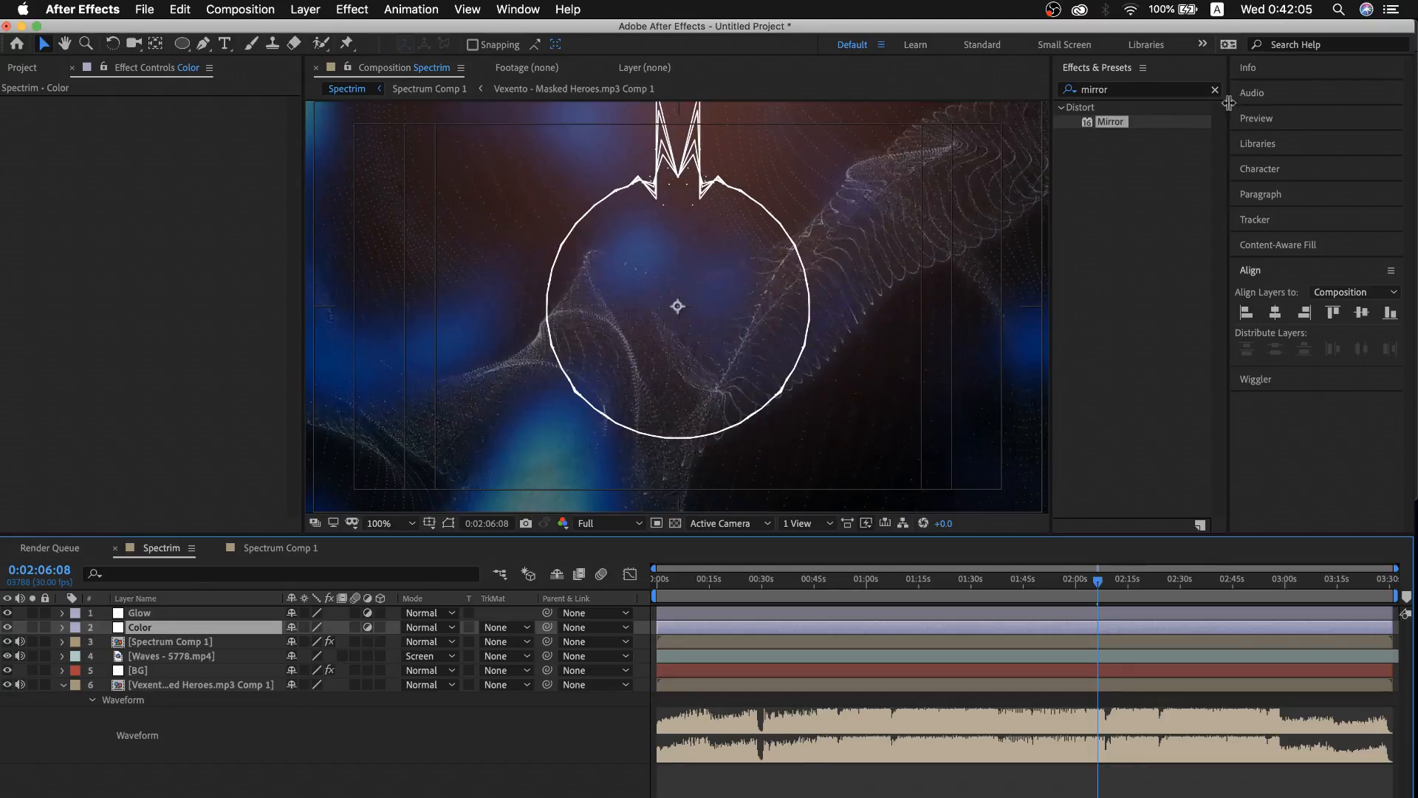
Search the effects for hue and for fill
click(1181, 94)
click(1182, 94)
text(hue)
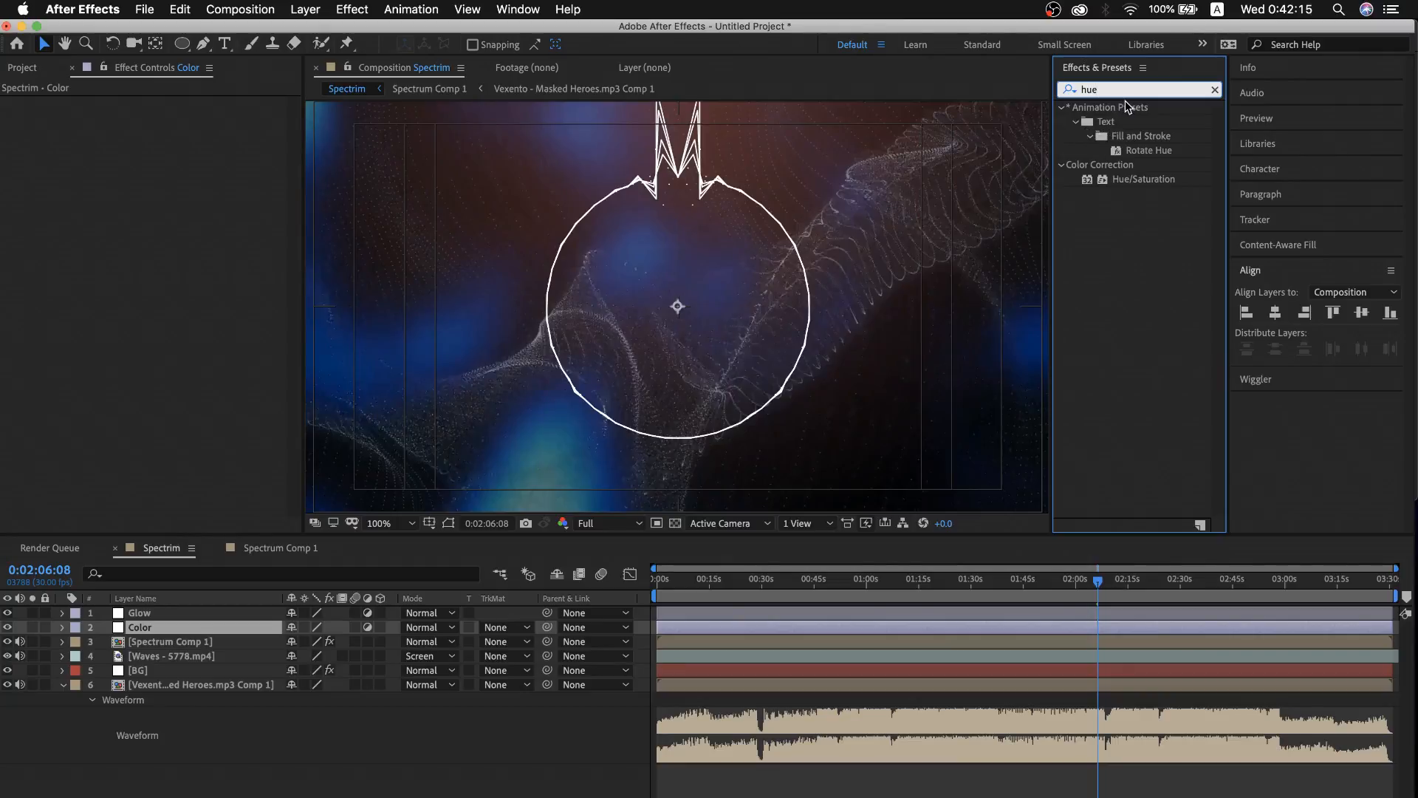
click(1119, 189)
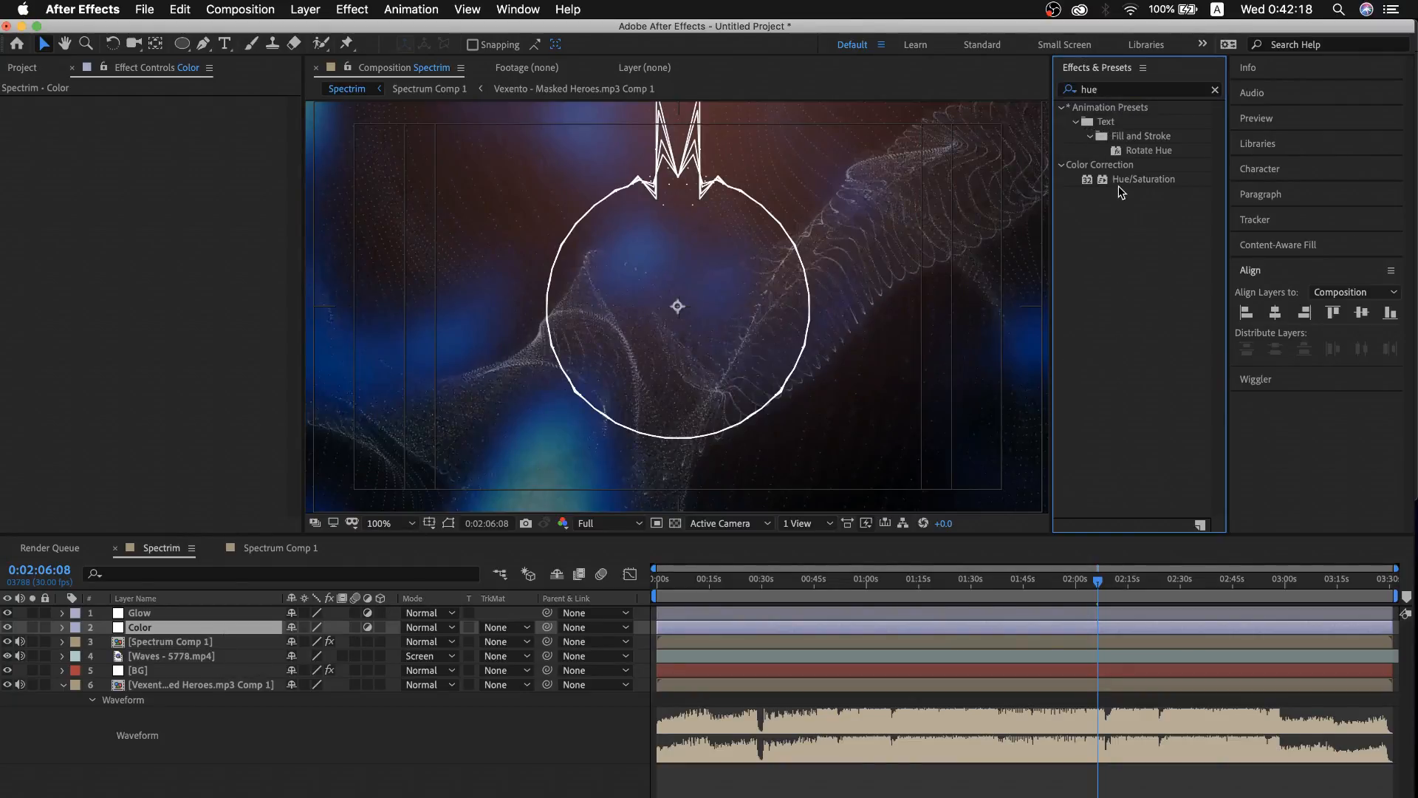
click(1148, 91)
text(fill)
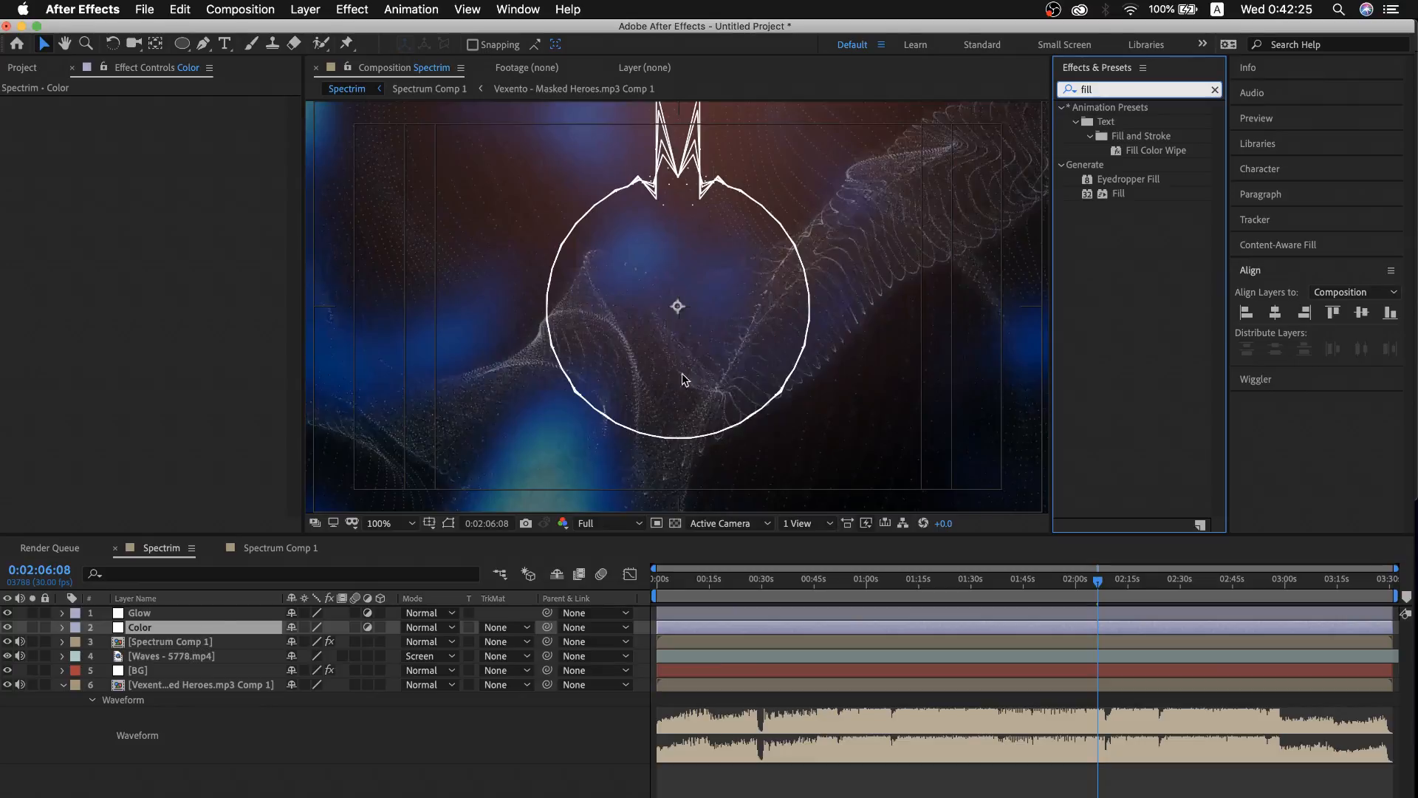
Delete the Color adjustment layer
click(199, 641)
click(188, 628)
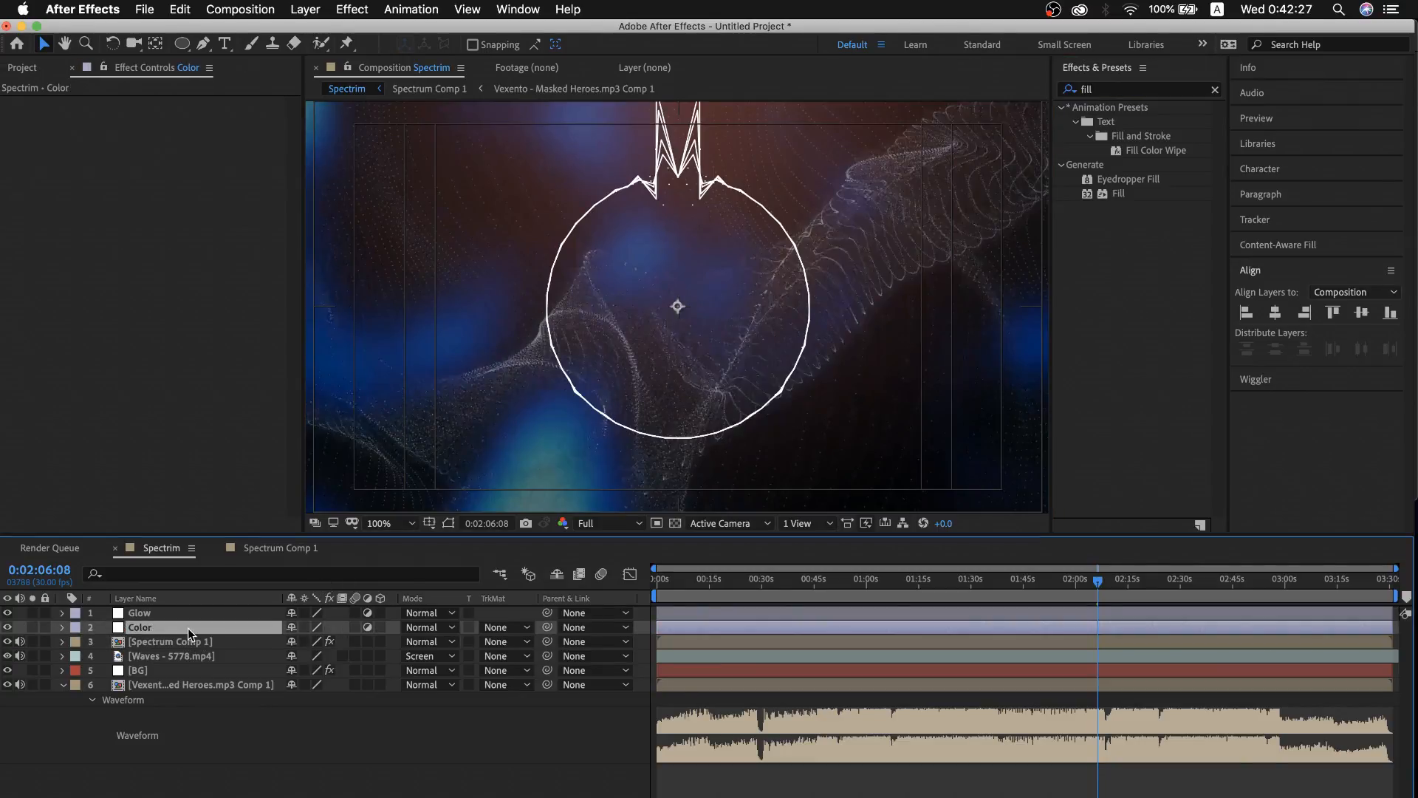
key(Delete)
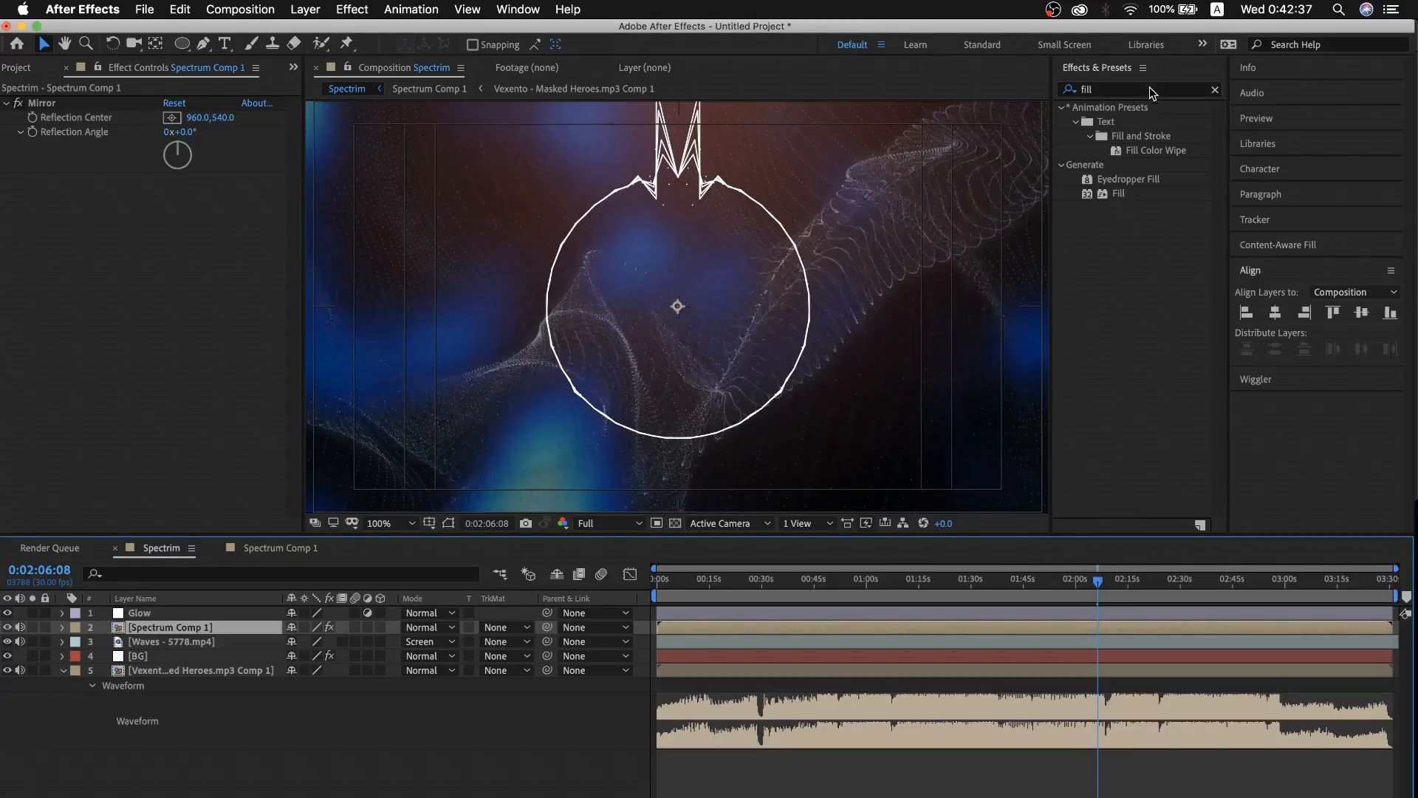
Apply the Fill effect to the Spectrum Comp 1 layer and set its color to a bright turquoise green
double_click(1120, 192)
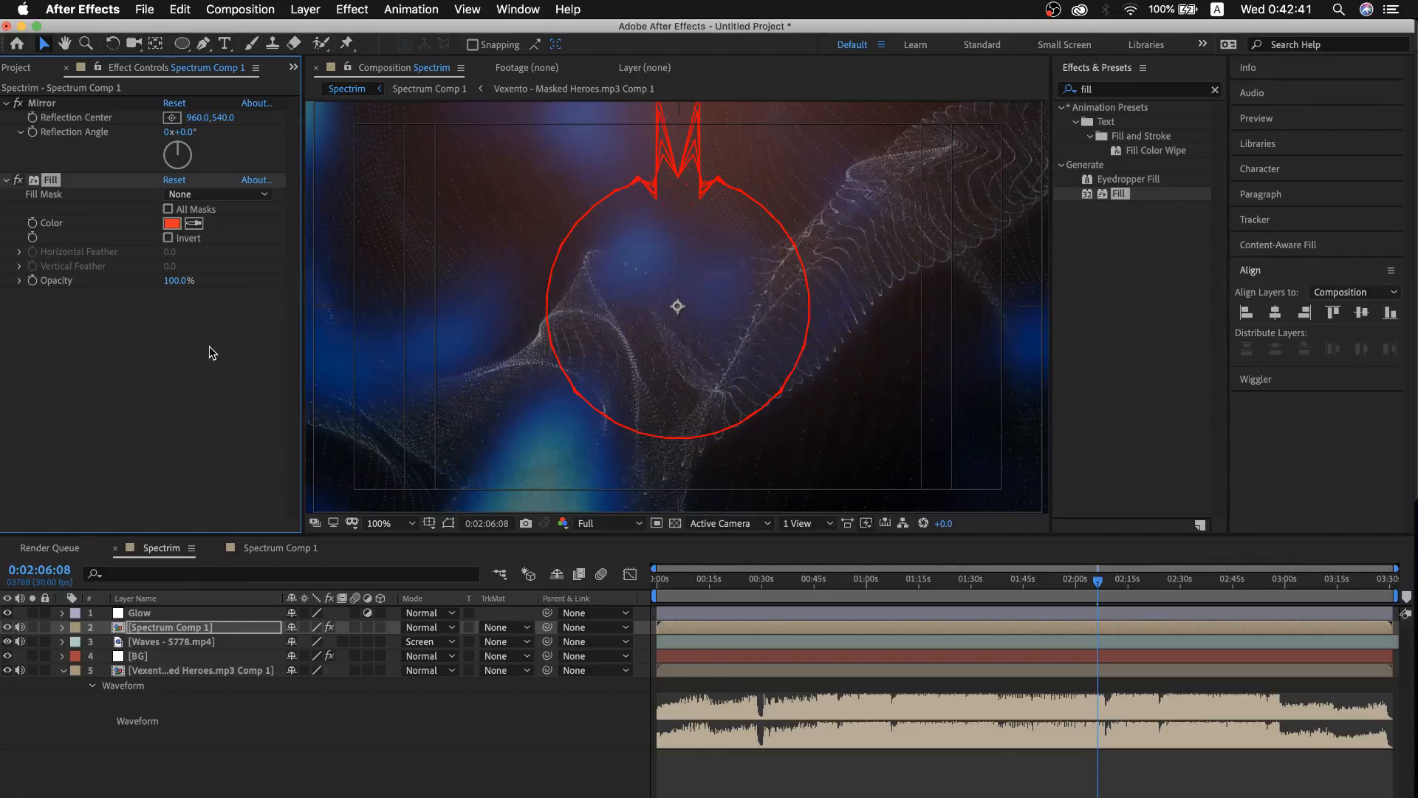
click(170, 224)
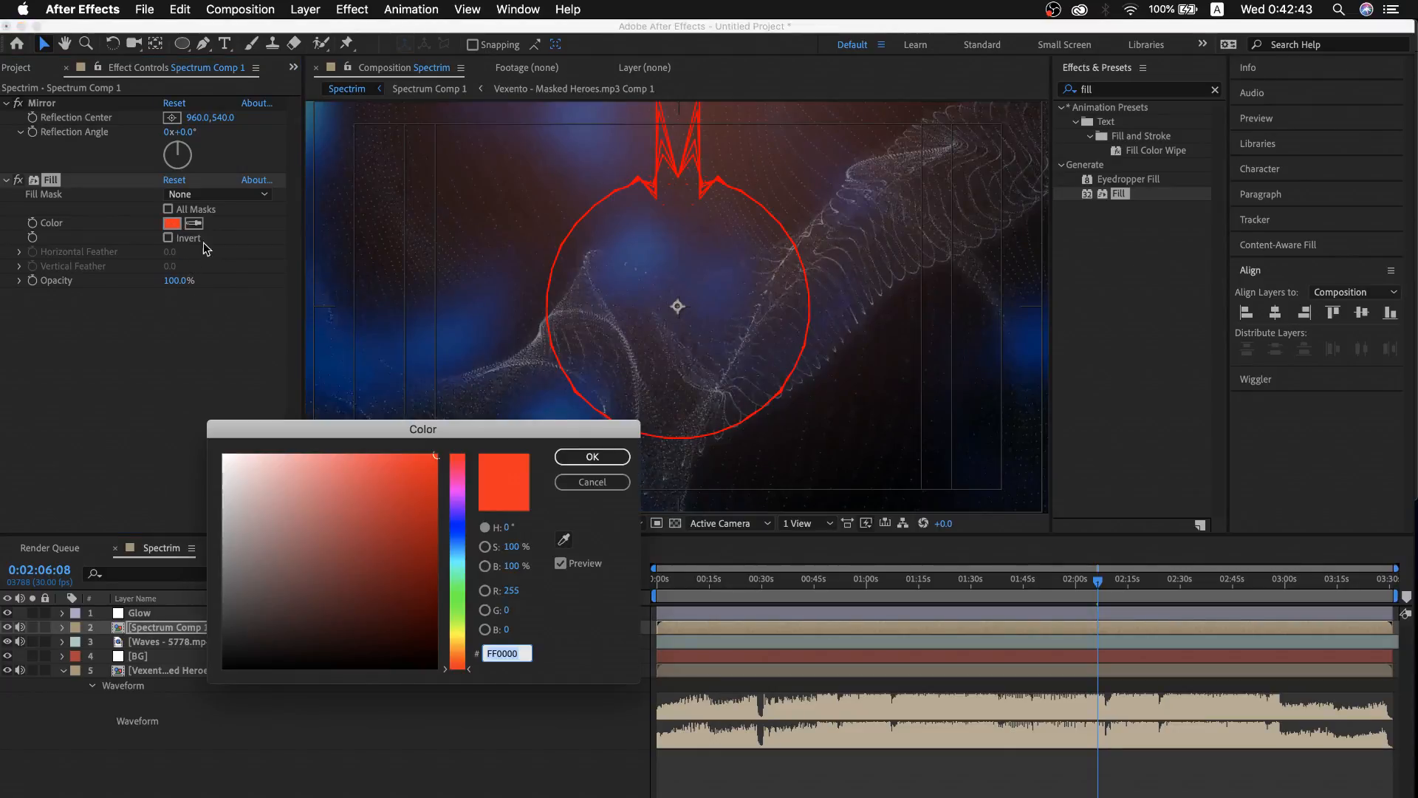
click(458, 527)
drag(459, 530, 458, 575)
click(592, 457)
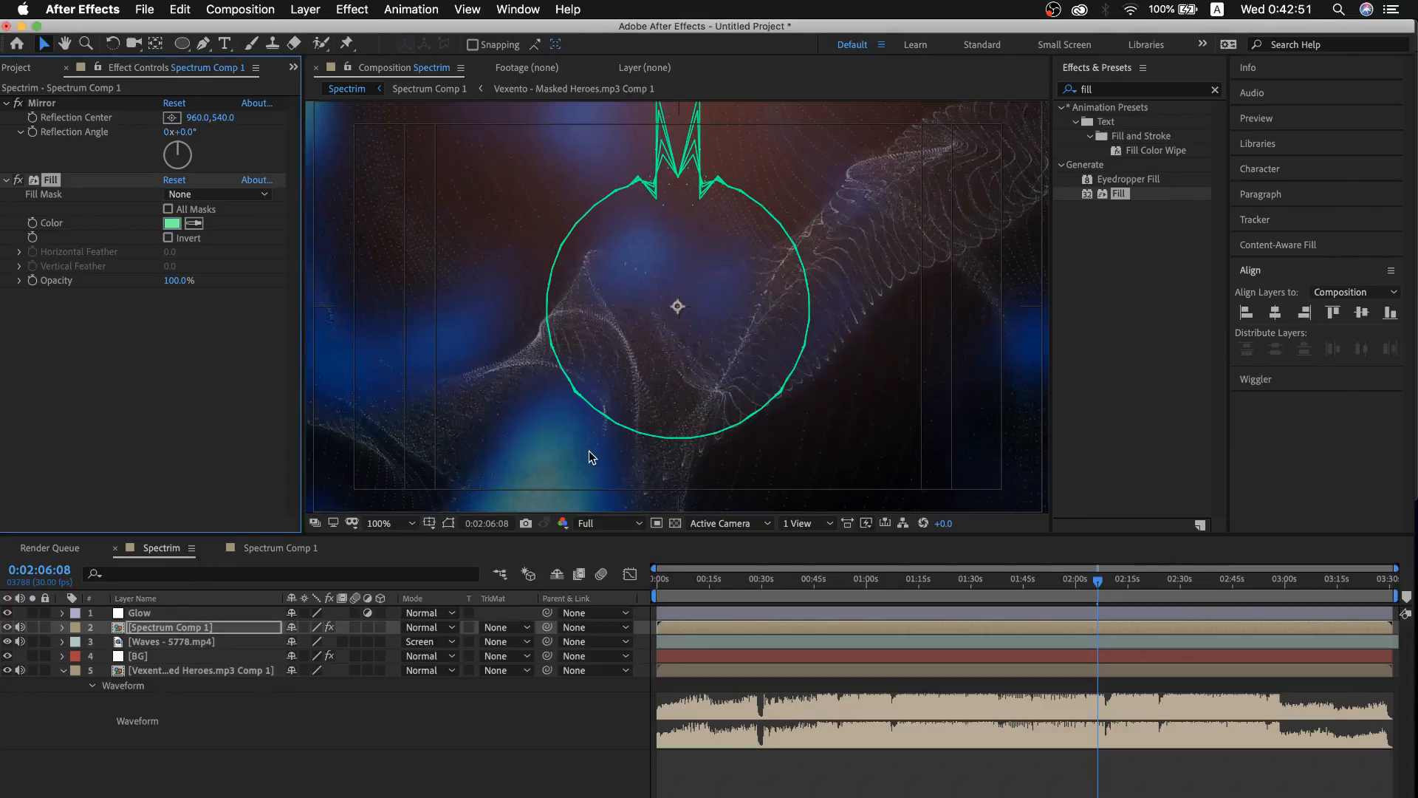
Find the Stylize Glow effect and apply it to the Glow adjustment layer
click(180, 615)
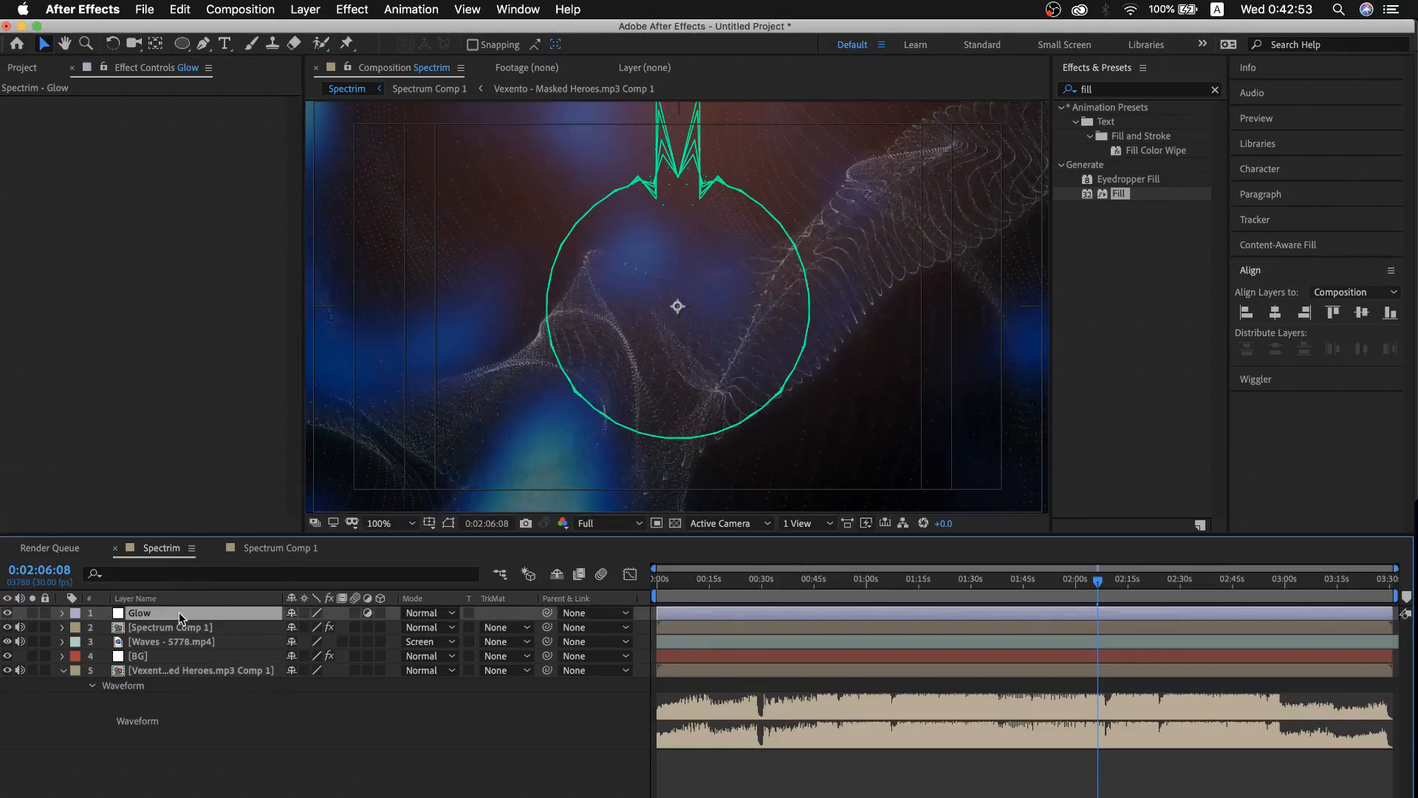
click(1146, 93)
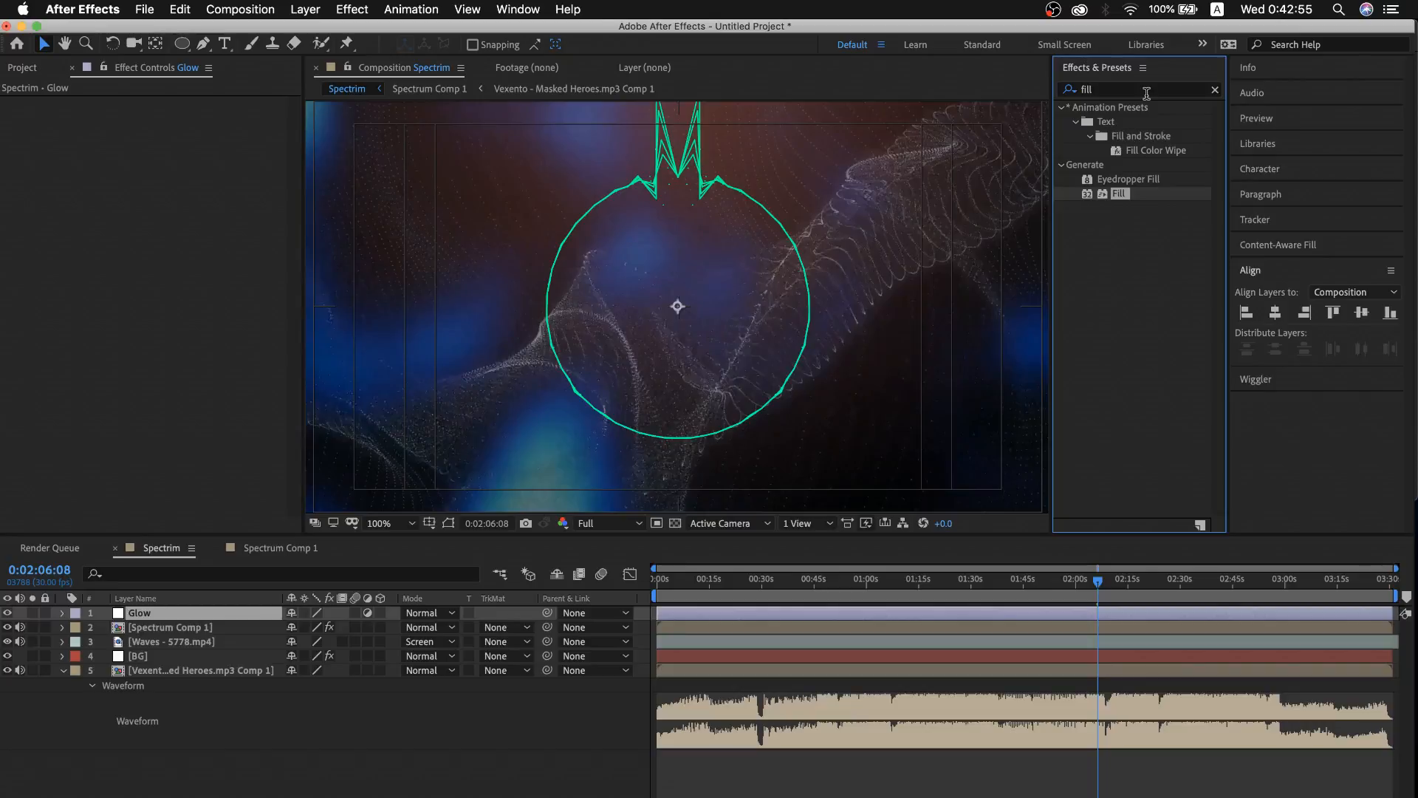
double_click(1143, 92)
text(glow)
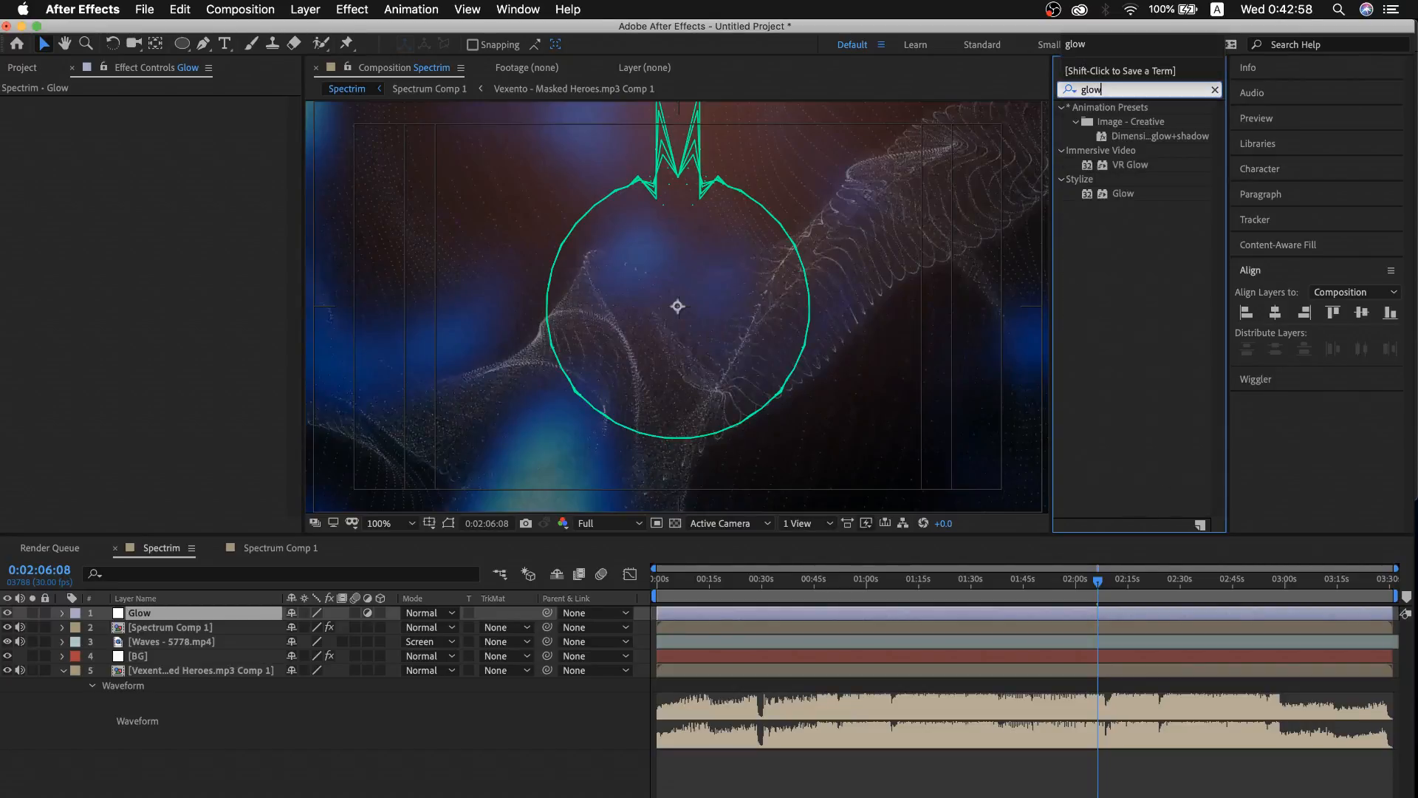
double_click(1132, 195)
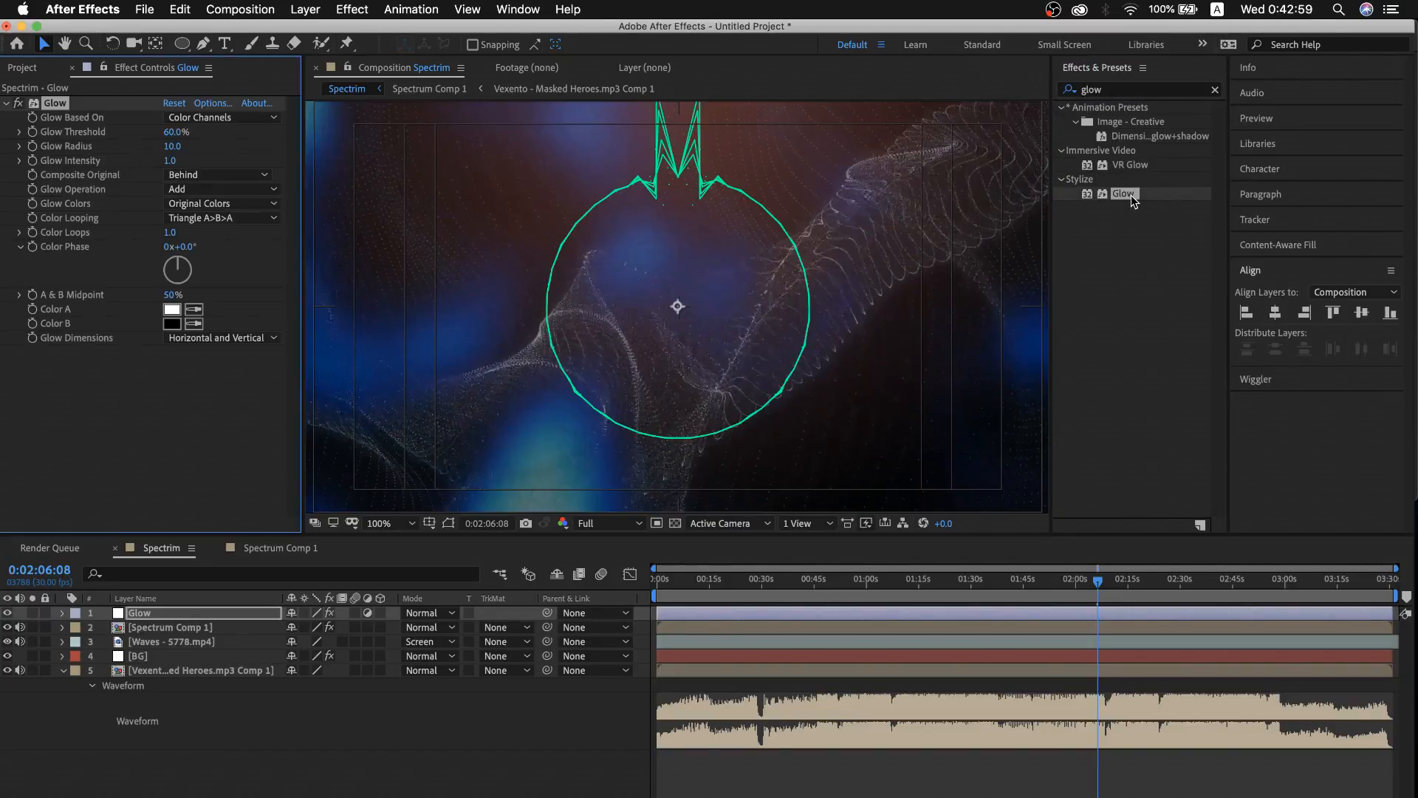
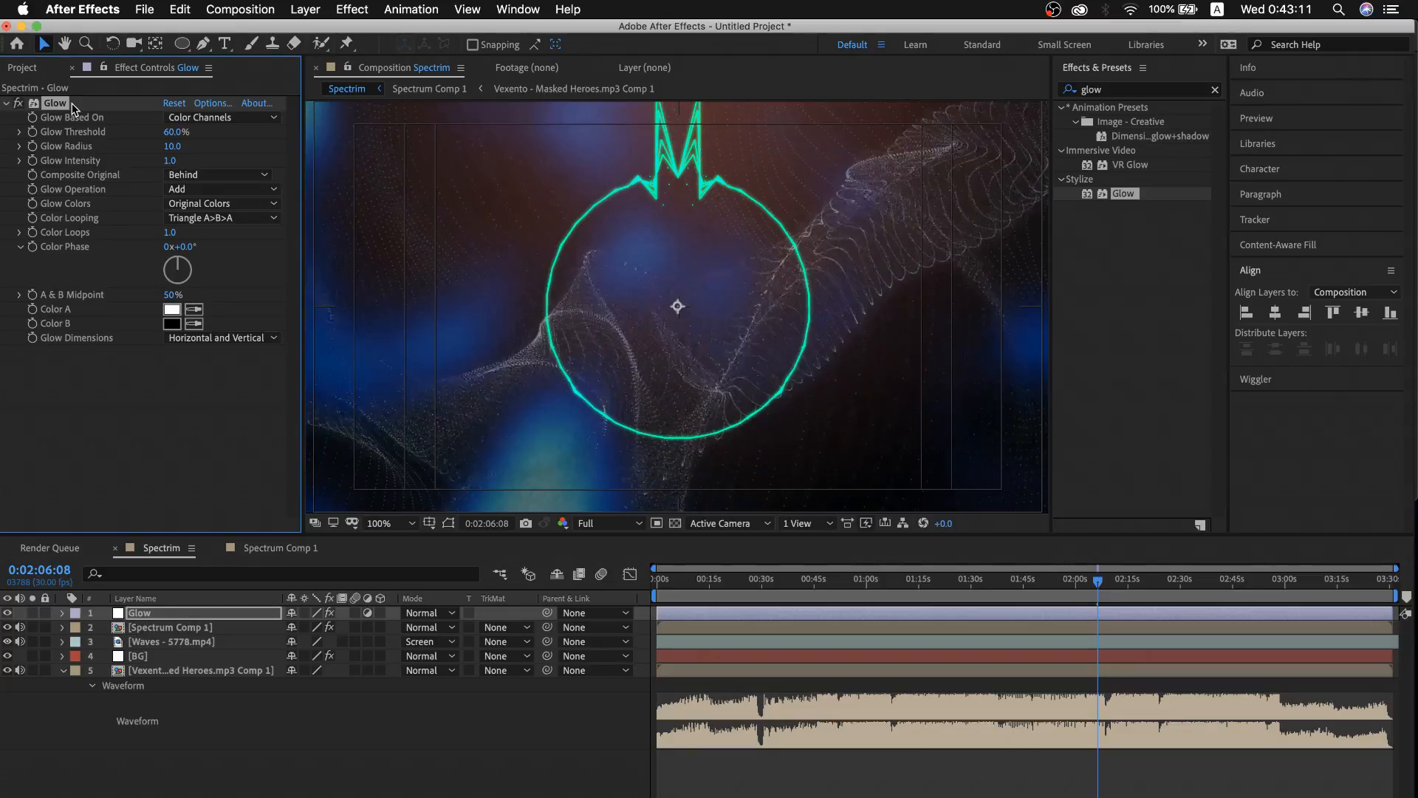
Duplicate the Glow effect and set the copy's Glow Radius to 82 and Glow Threshold to 45.1%
key(super+d)
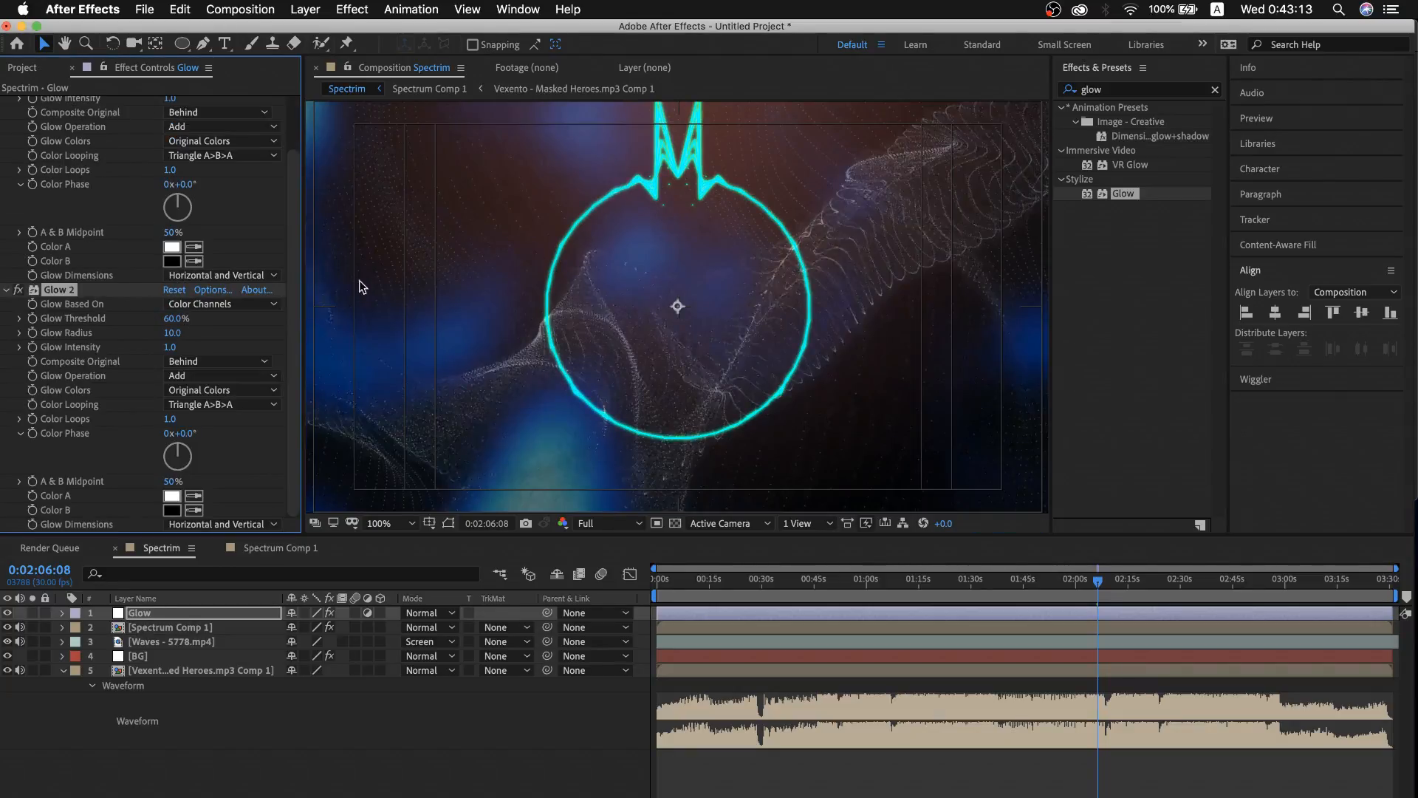
drag(173, 332, 240, 334)
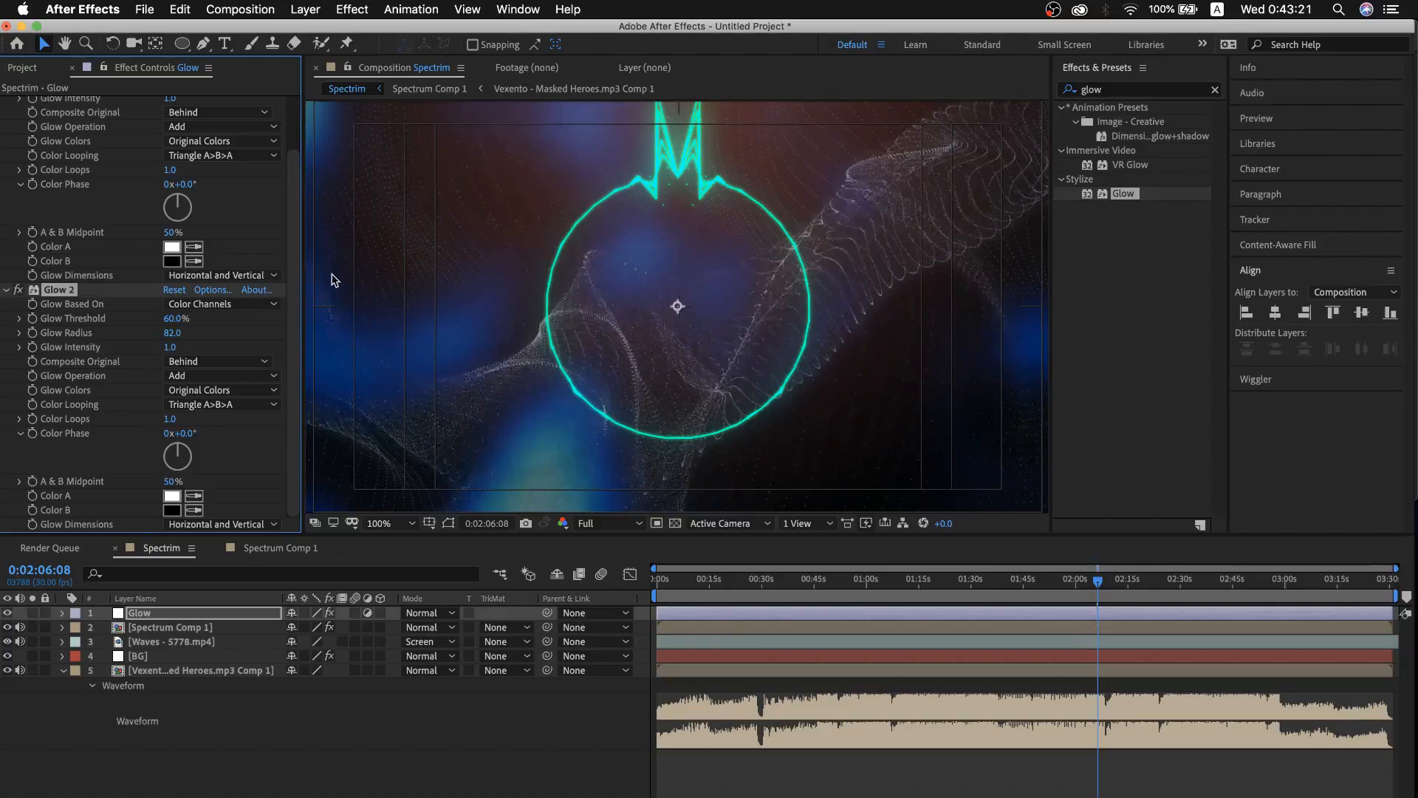
drag(171, 319, 144, 322)
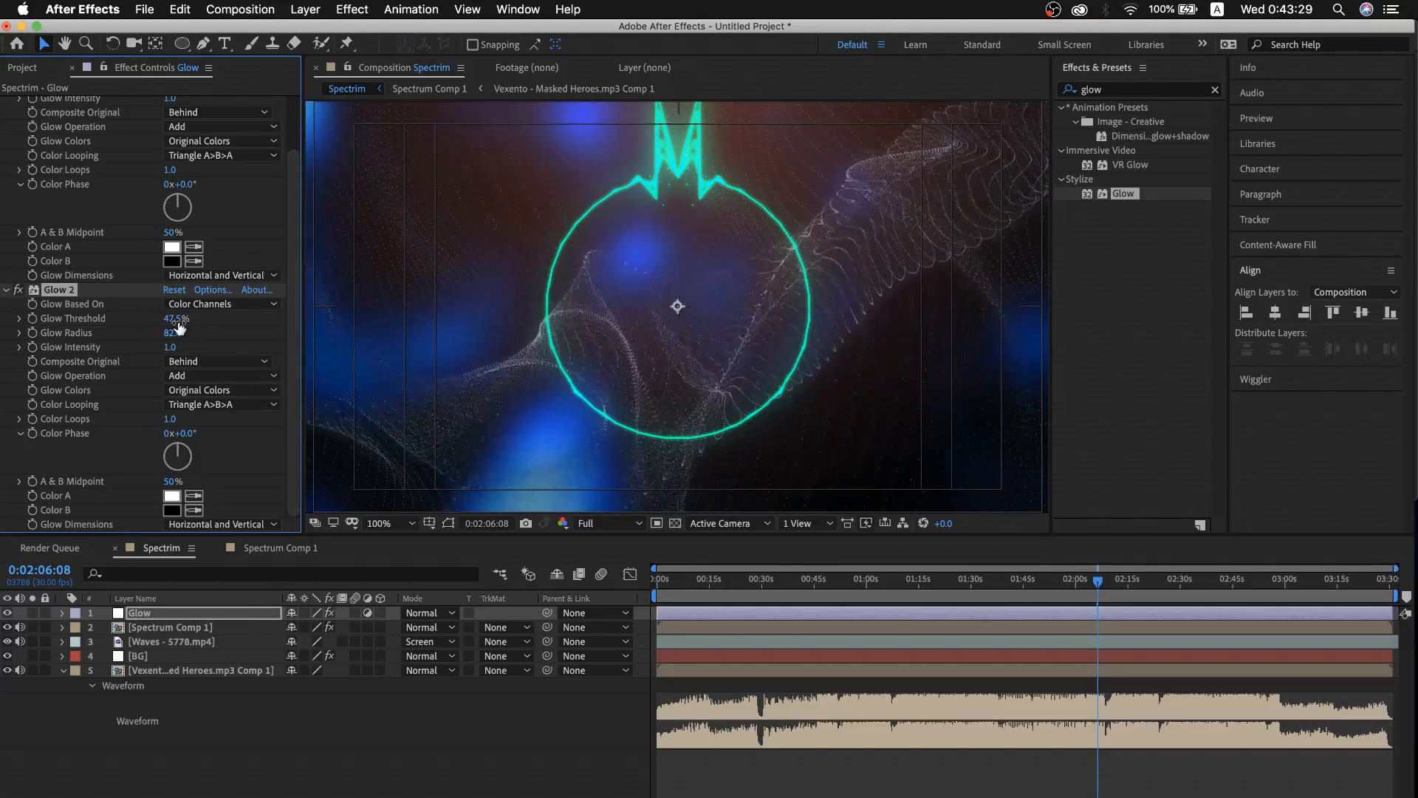
drag(170, 319, 162, 318)
Set the first Glow effect's Glow Threshold to 64.7% and check the look at 0:01:18:20
scroll(131, 343, up, 4)
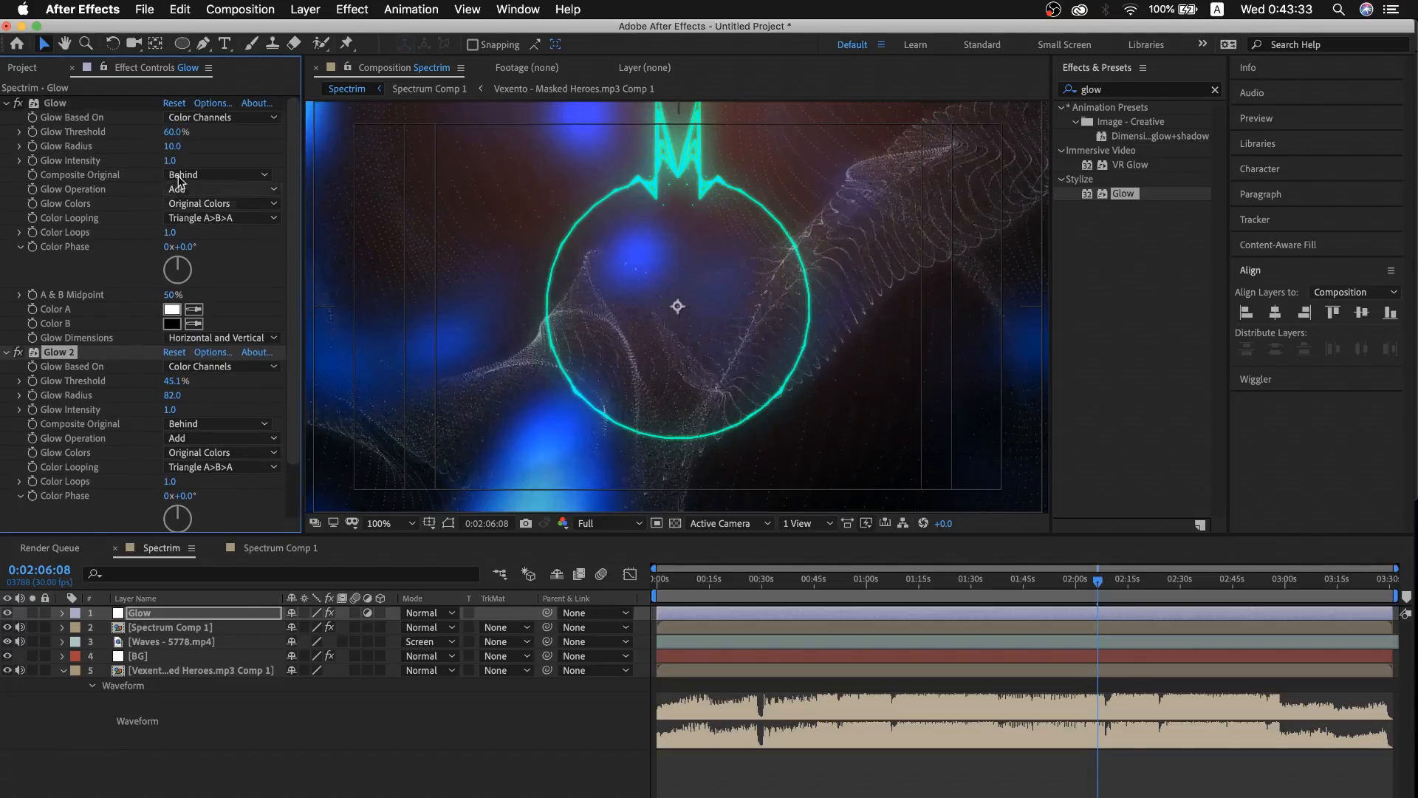
drag(182, 132, 198, 146)
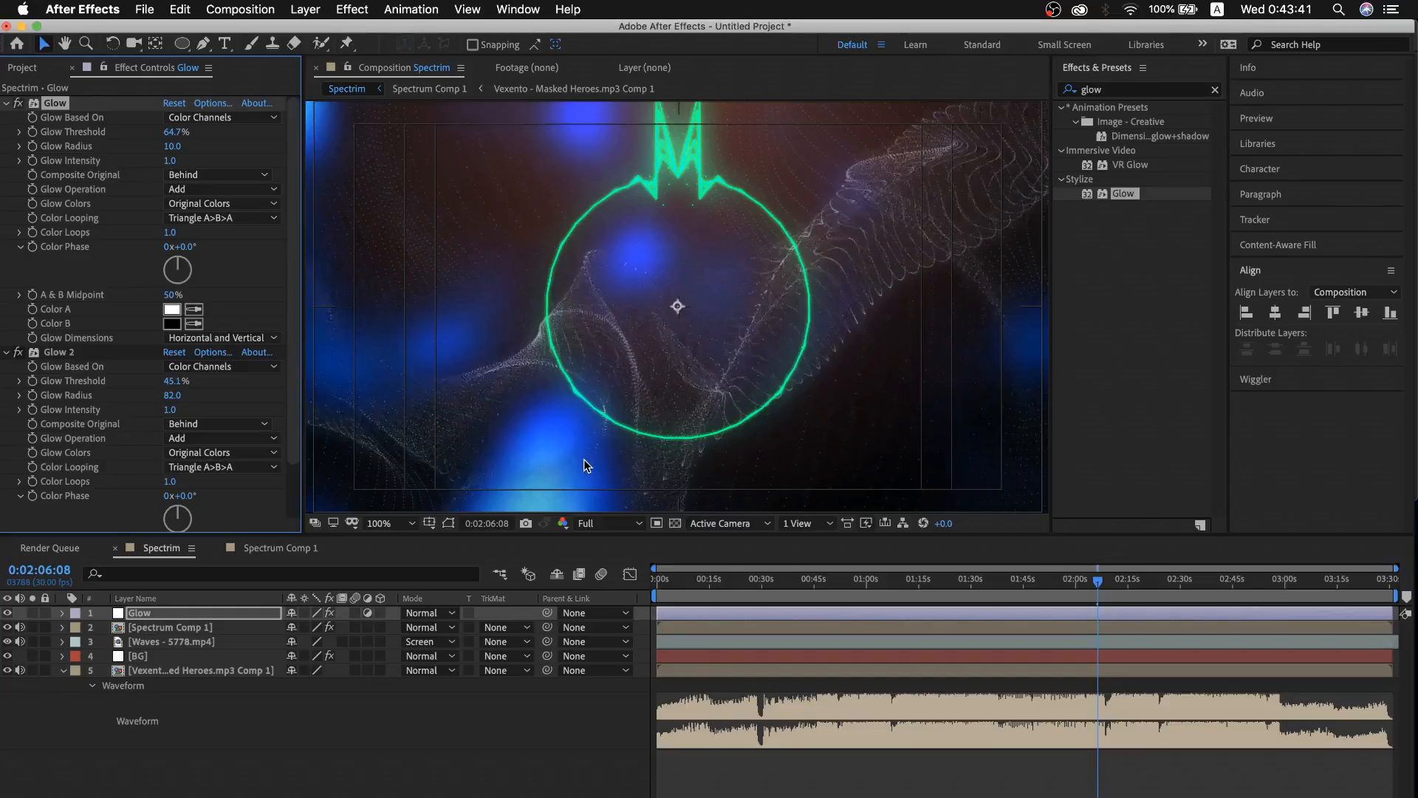
drag(1084, 588, 929, 603)
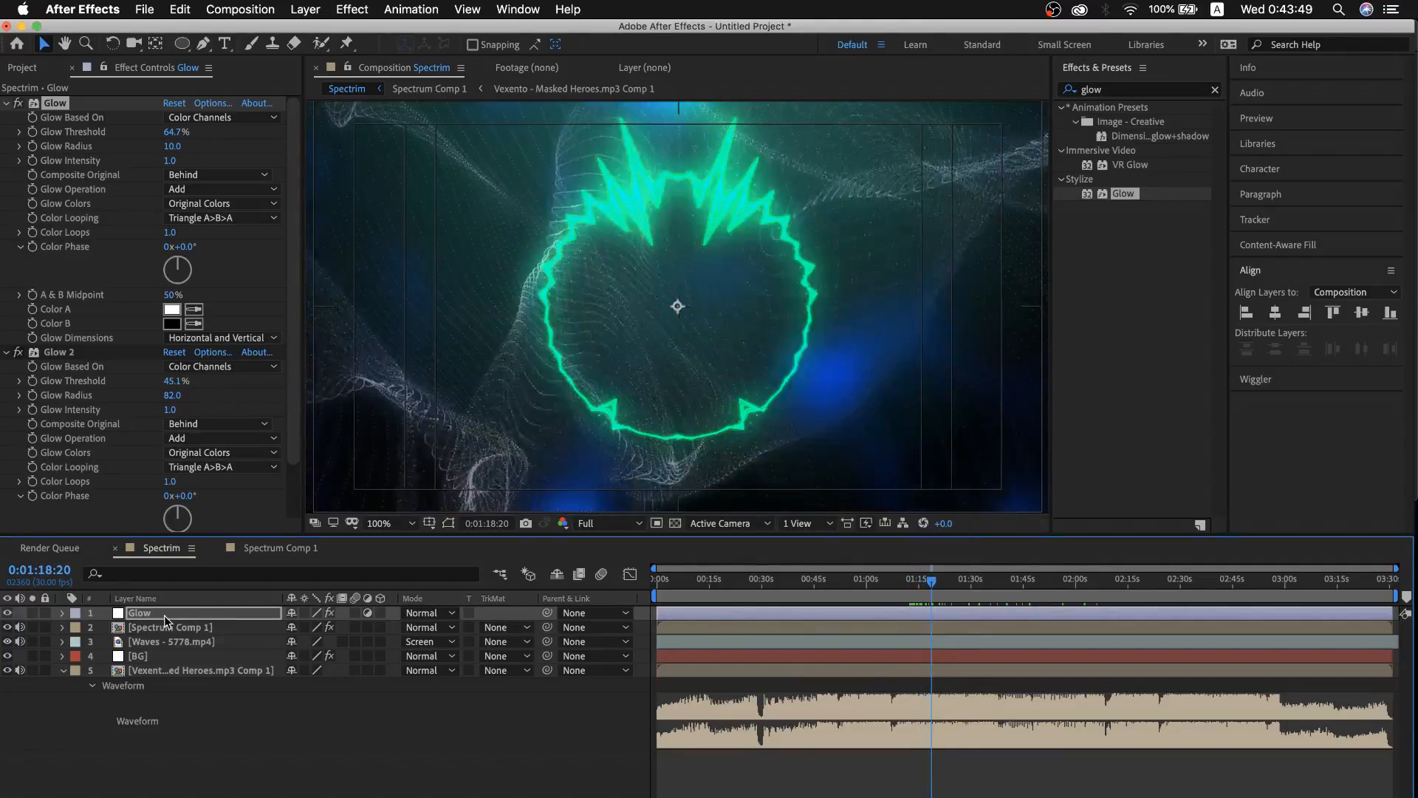
click(64, 670)
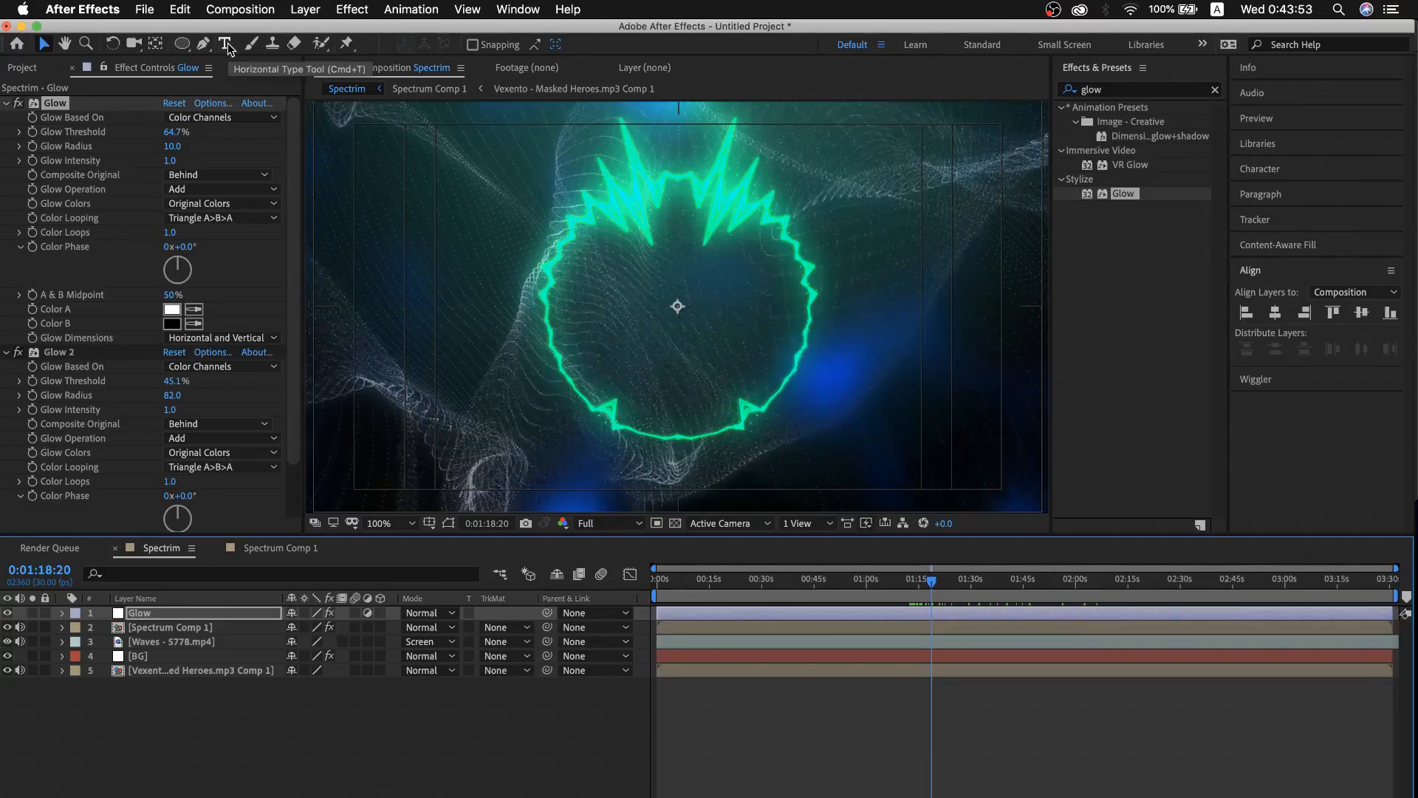
Add a two-line text layer reading "Vexento" and "Masked Heroes" inside the spectrum circle
click(179, 713)
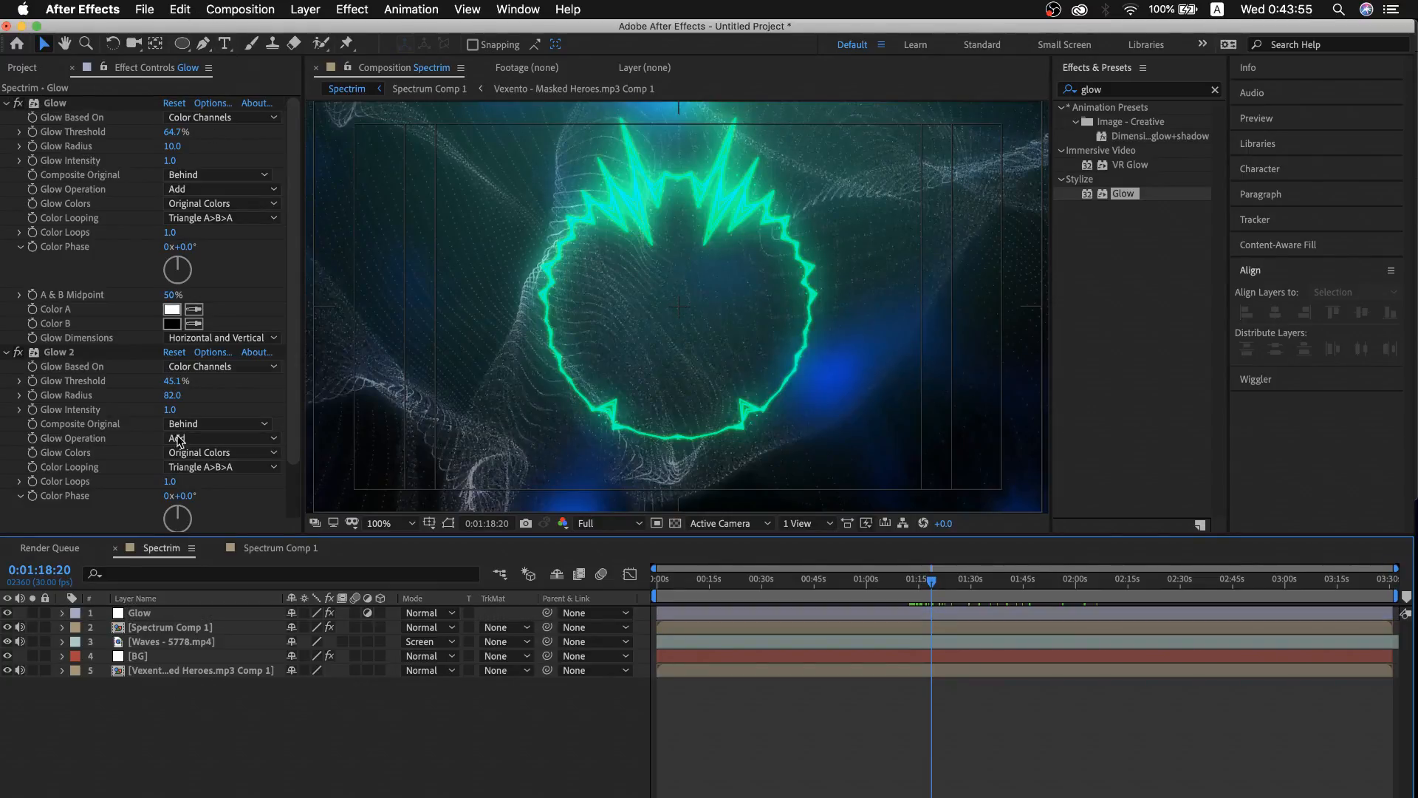
click(224, 44)
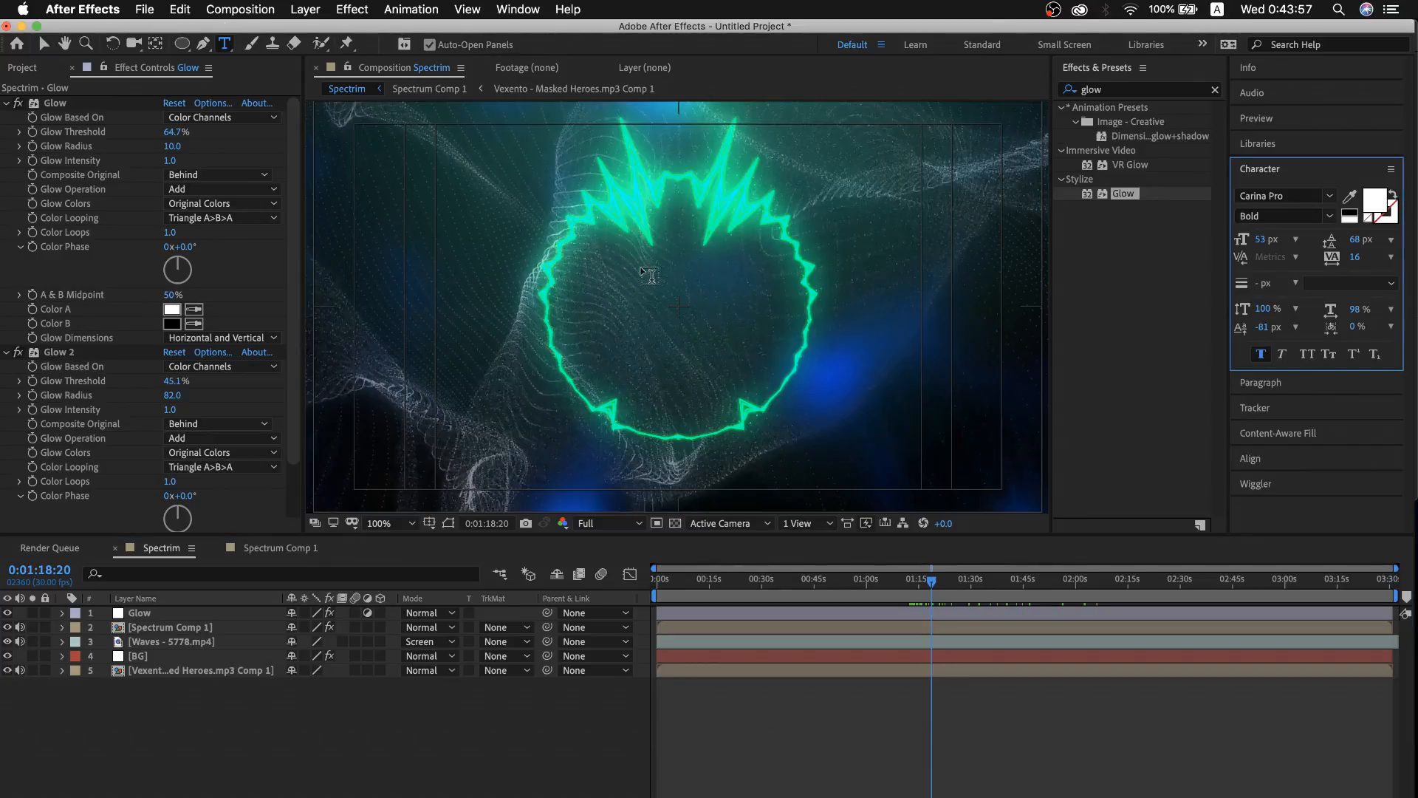
click(640, 305)
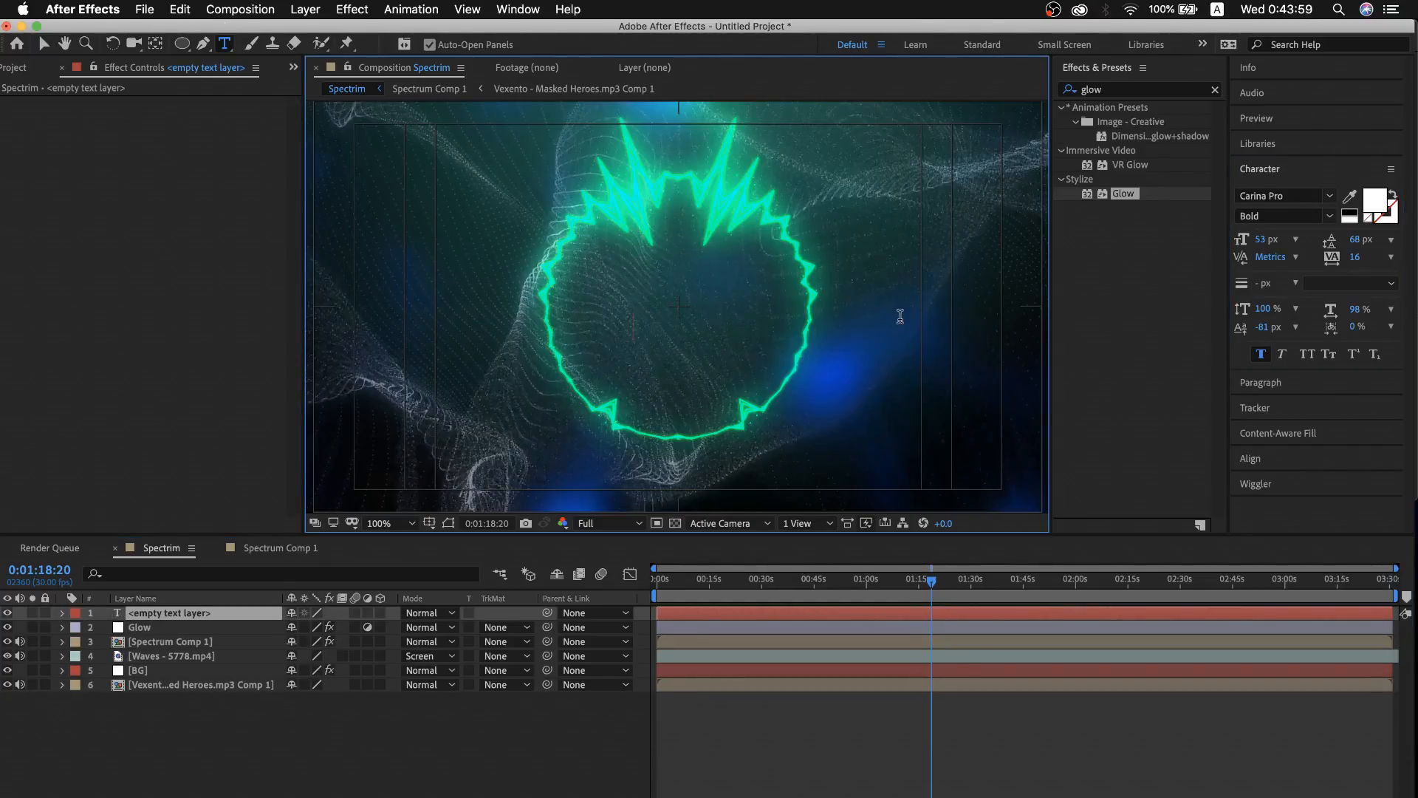
text(Vexento )
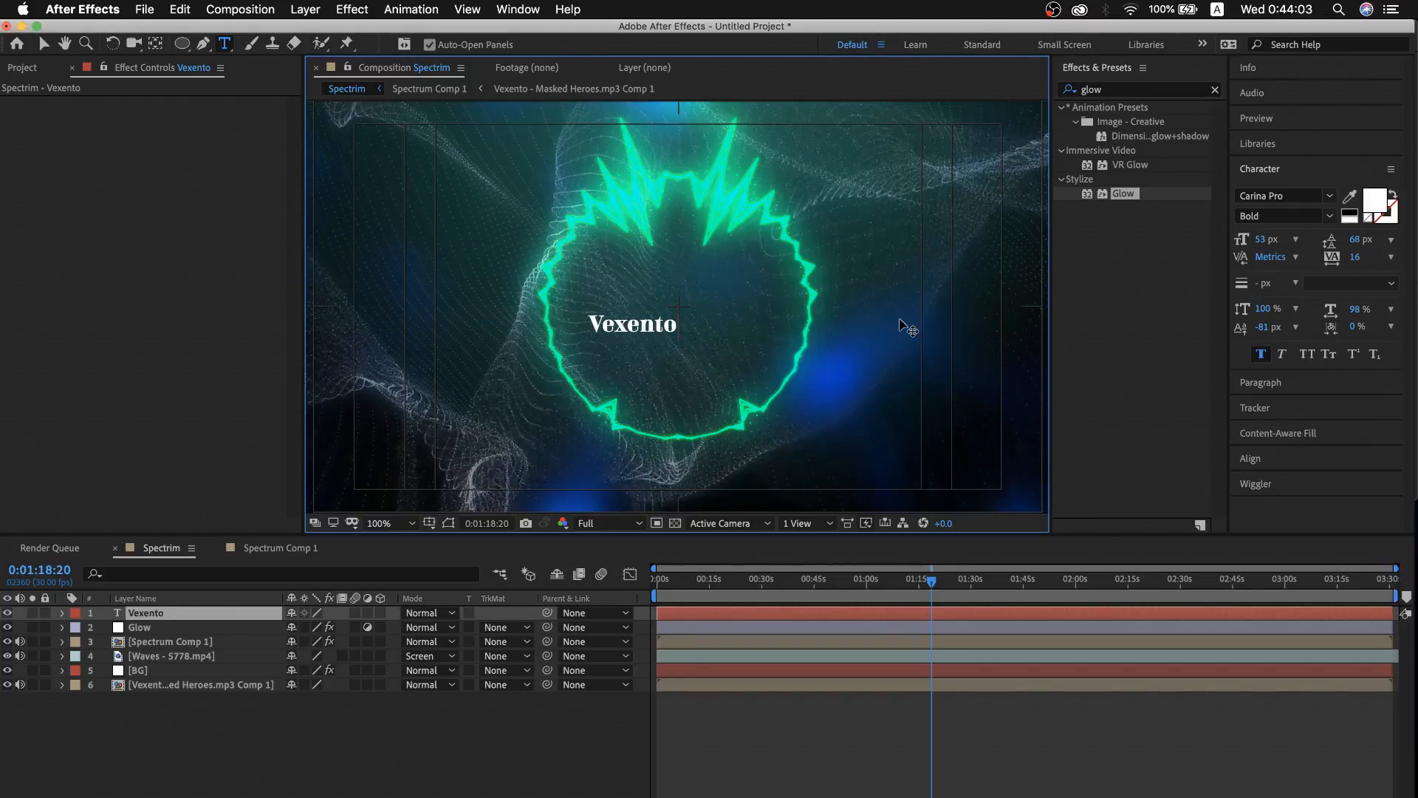
text(Masker)
key(BackSpace)
text(d Heroes)
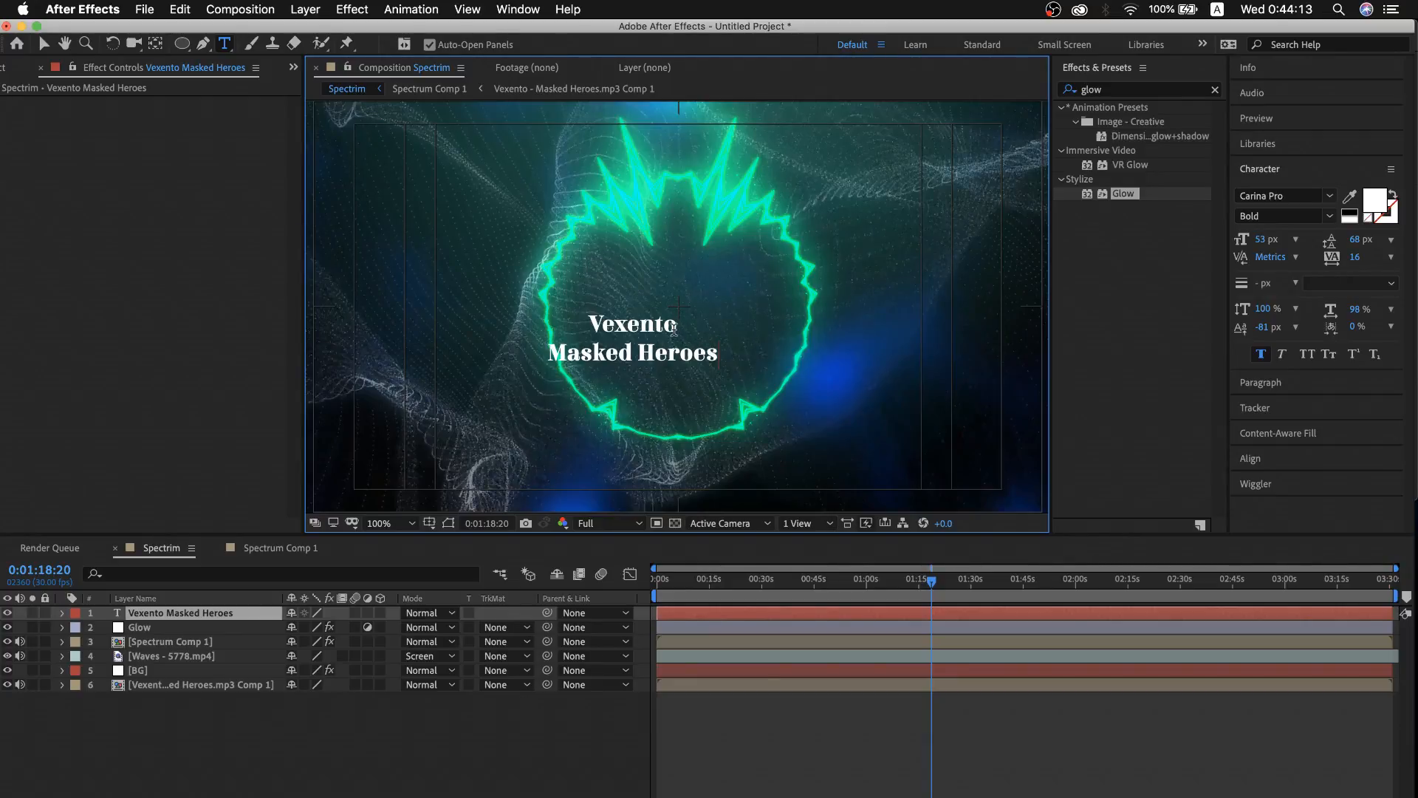
Set the font size of the word "Vexento" in the title text to 80 px
drag(673, 329, 583, 325)
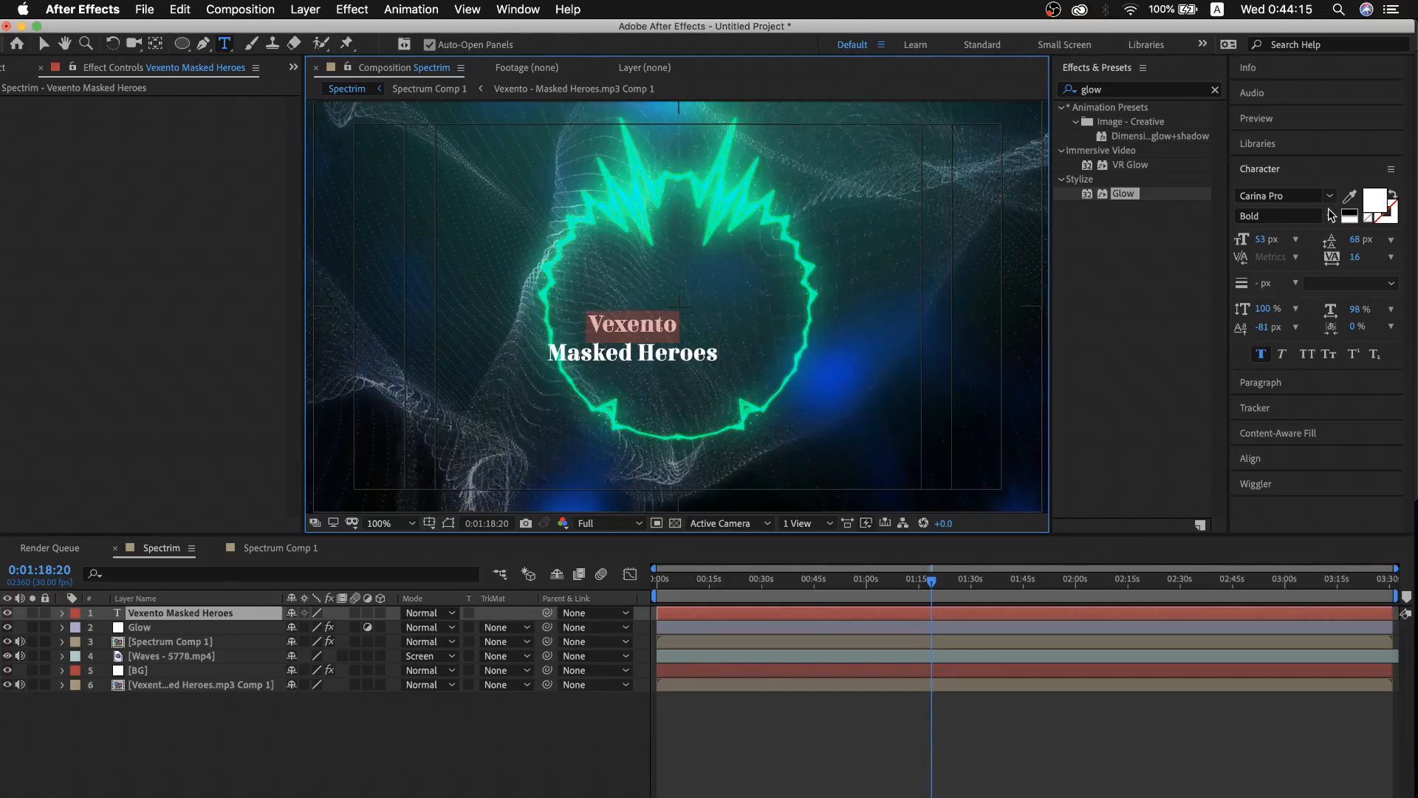
drag(1263, 240, 1286, 240)
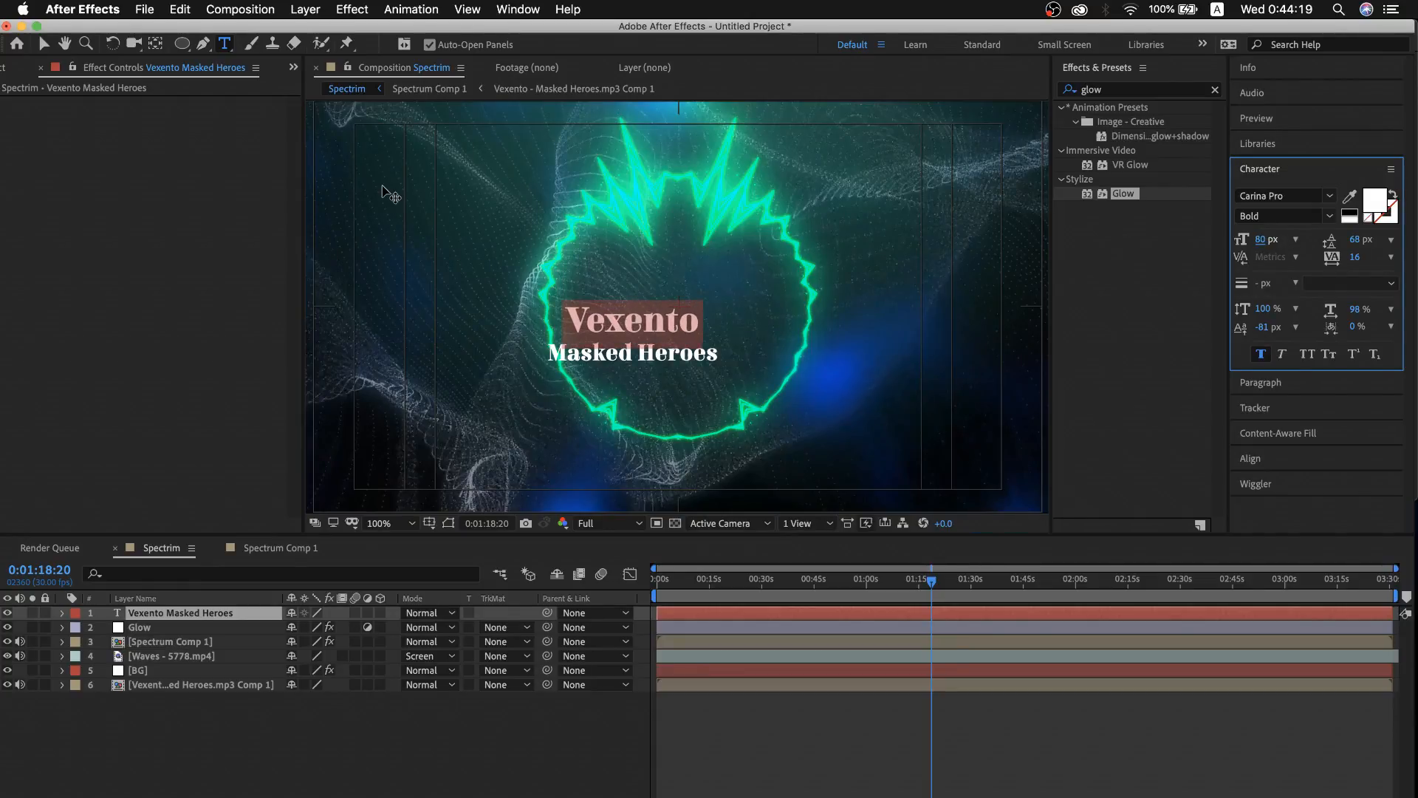
click(43, 43)
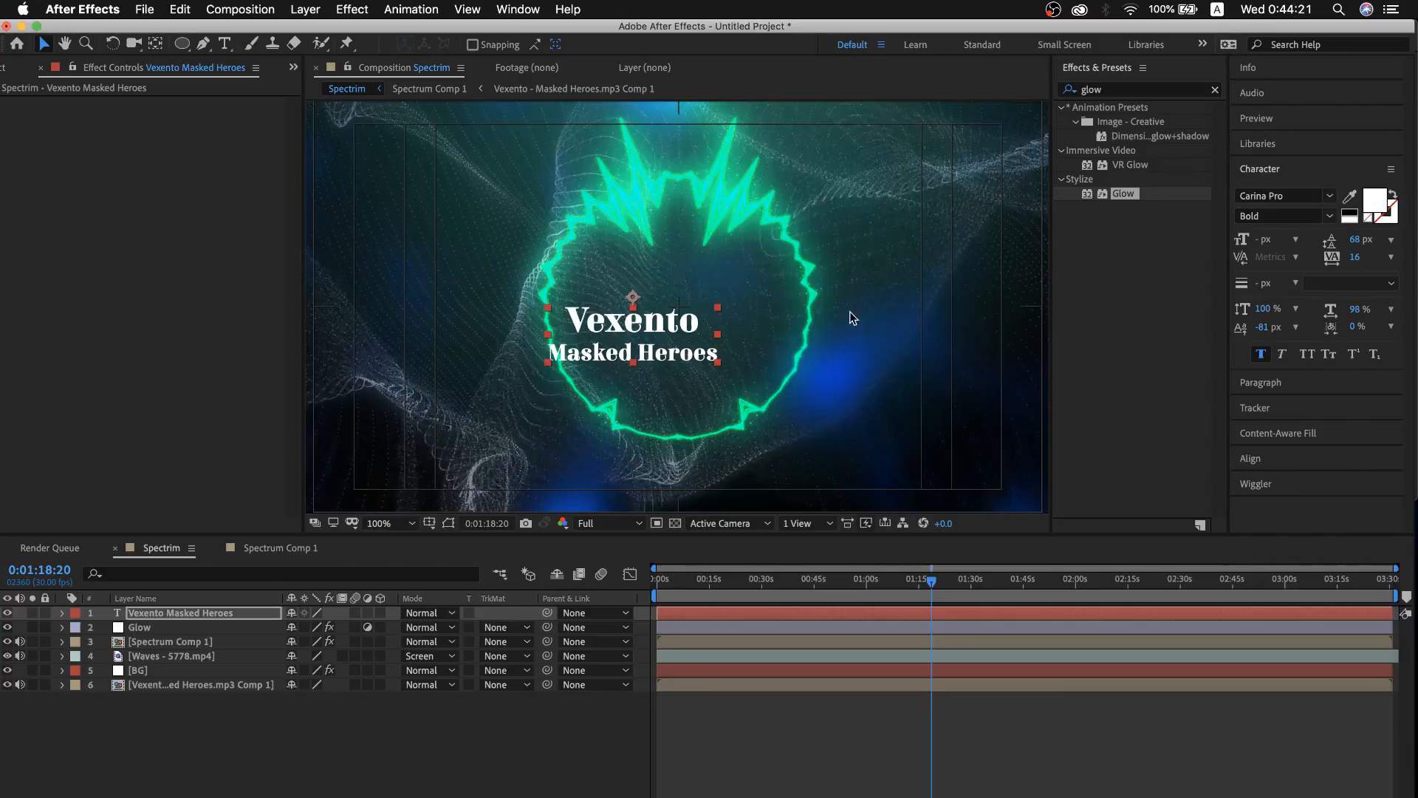
Center the title text horizontally in the composition and nudge it up to the middle of the spectrum circle
click(1279, 458)
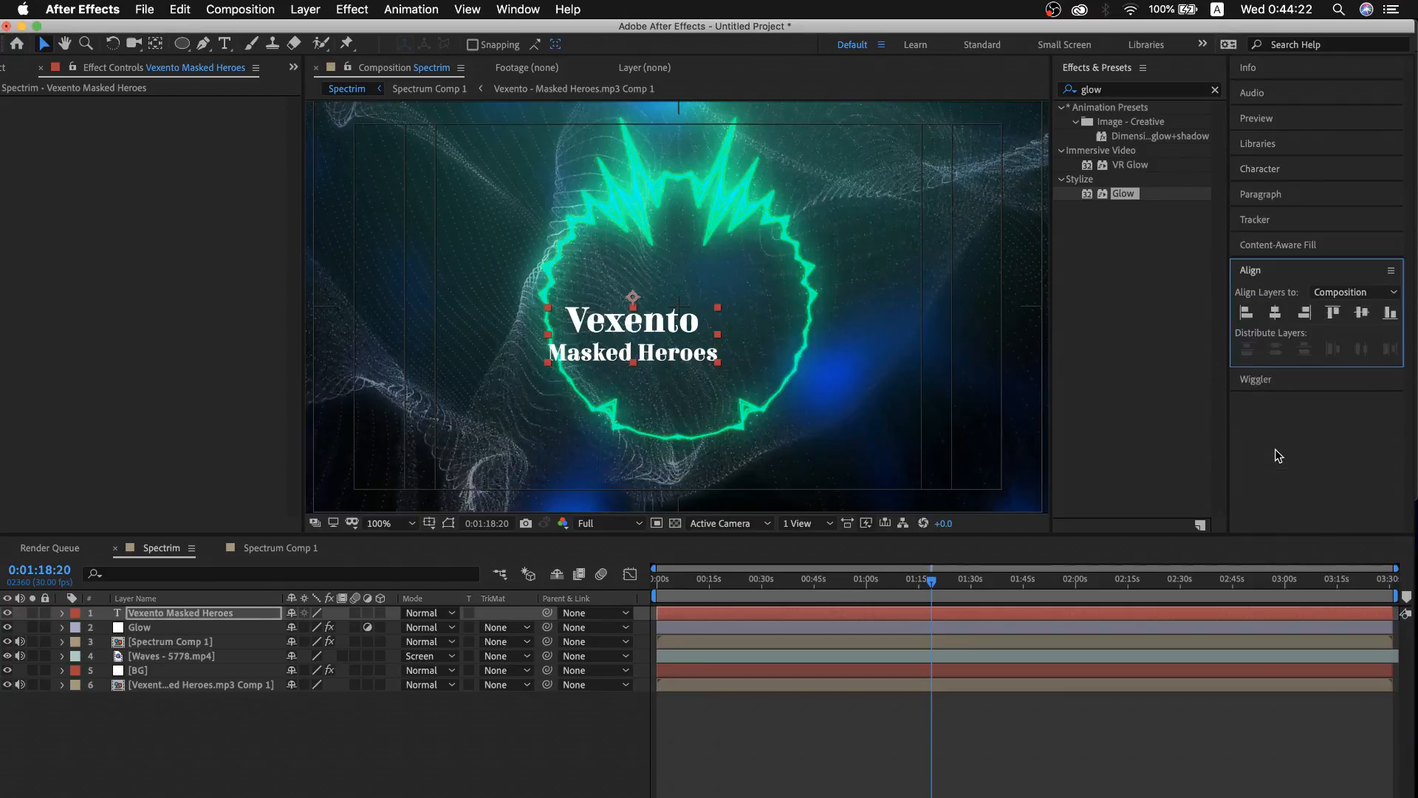
click(1275, 312)
click(684, 345)
key(shift+Up)
key(shift+Up)
key(shift+Up)
key(shift+Up)
key(Up)
key(Up)
key(Up)
key(Up)
key(Up)
key(Up)
key(Up)
key(Up)
key(Up)
key(Up)
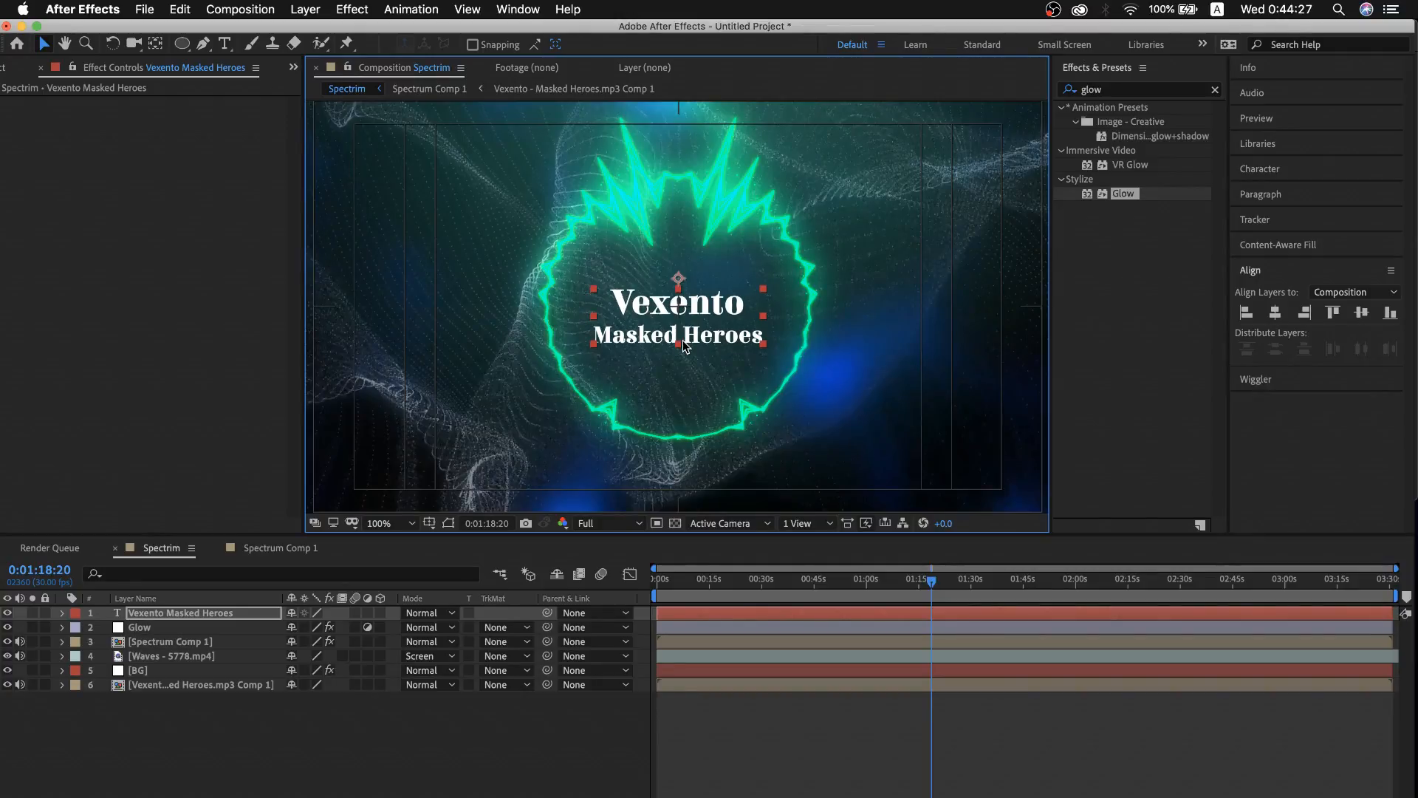
key(Up)
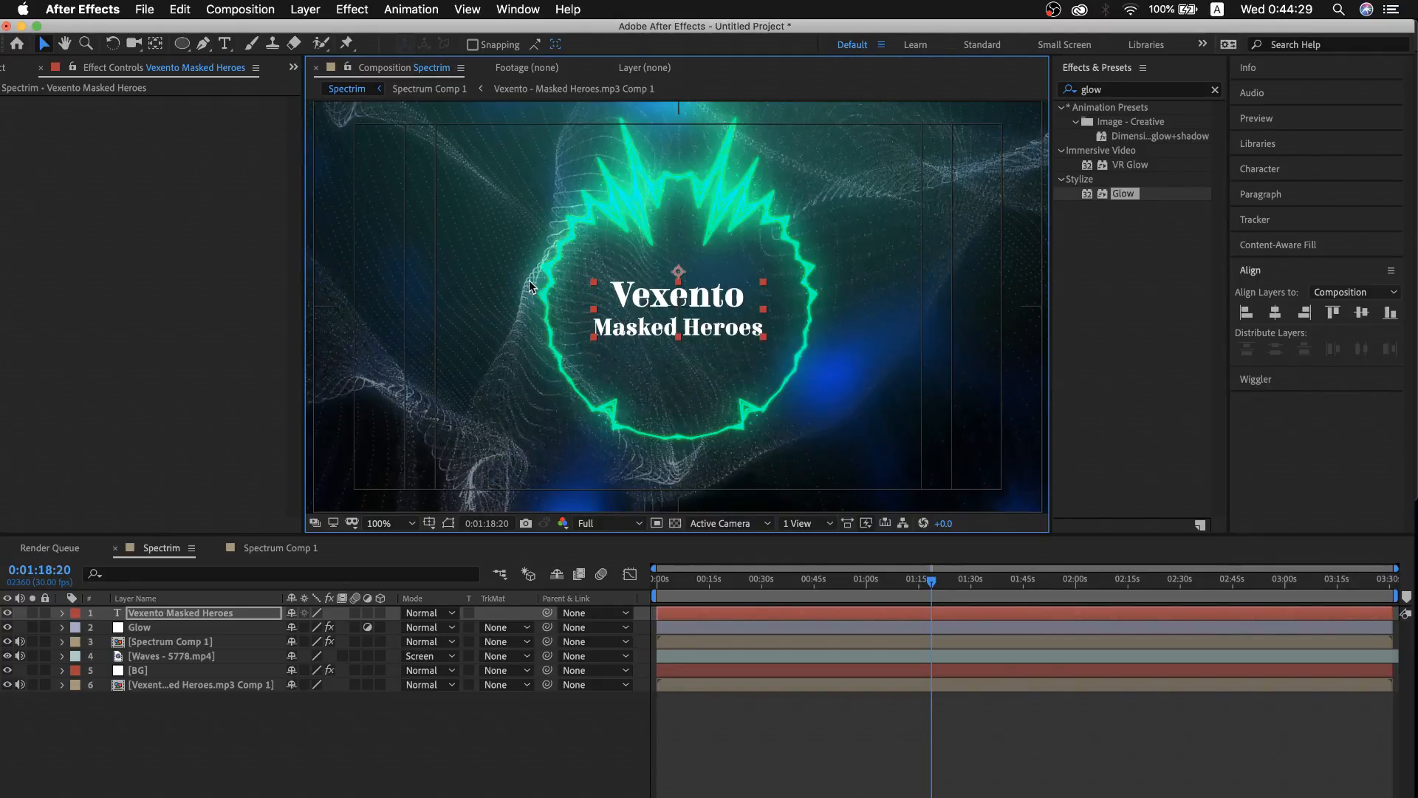
Move the title text's anchor point to the middle of the text and center the layer vertically in the composition
click(156, 44)
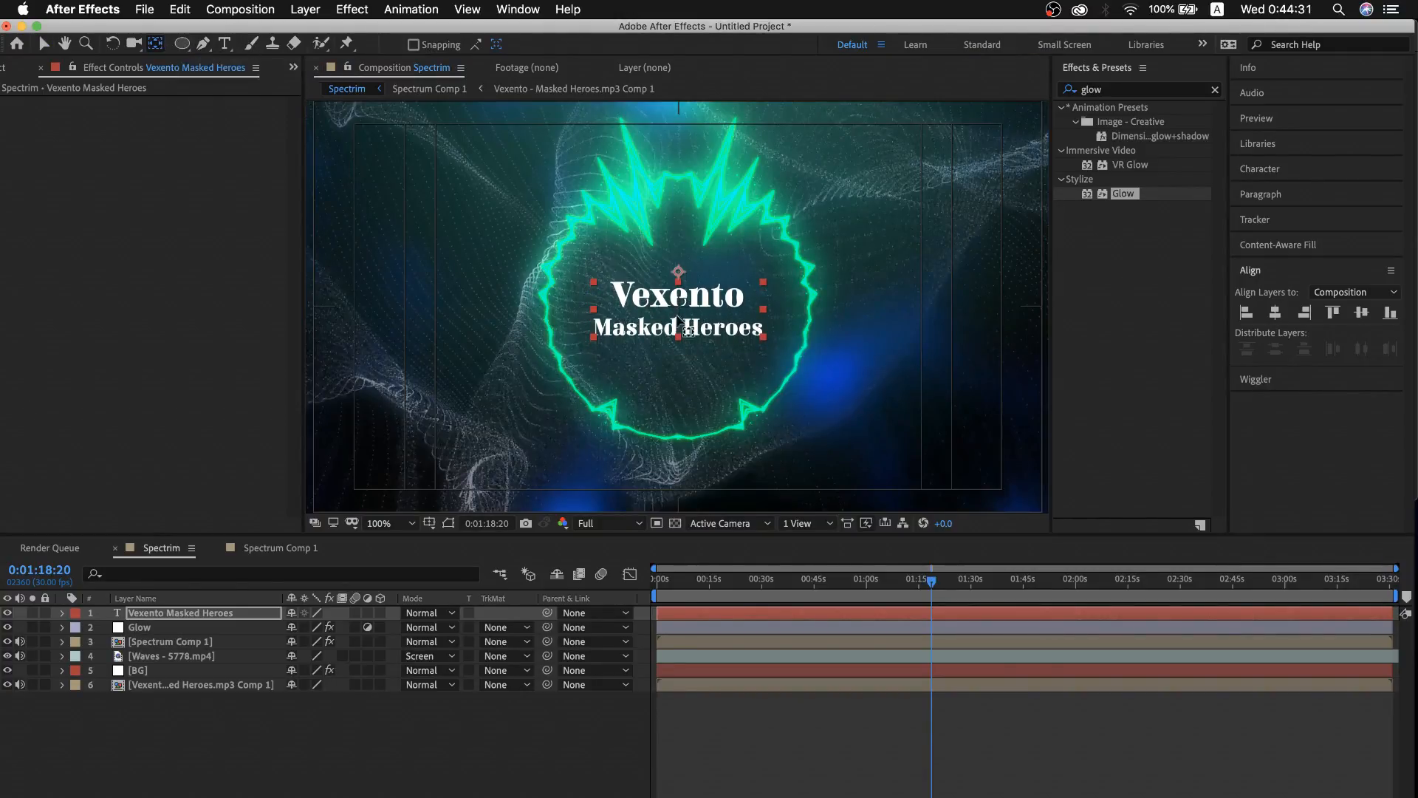
drag(679, 271, 682, 314)
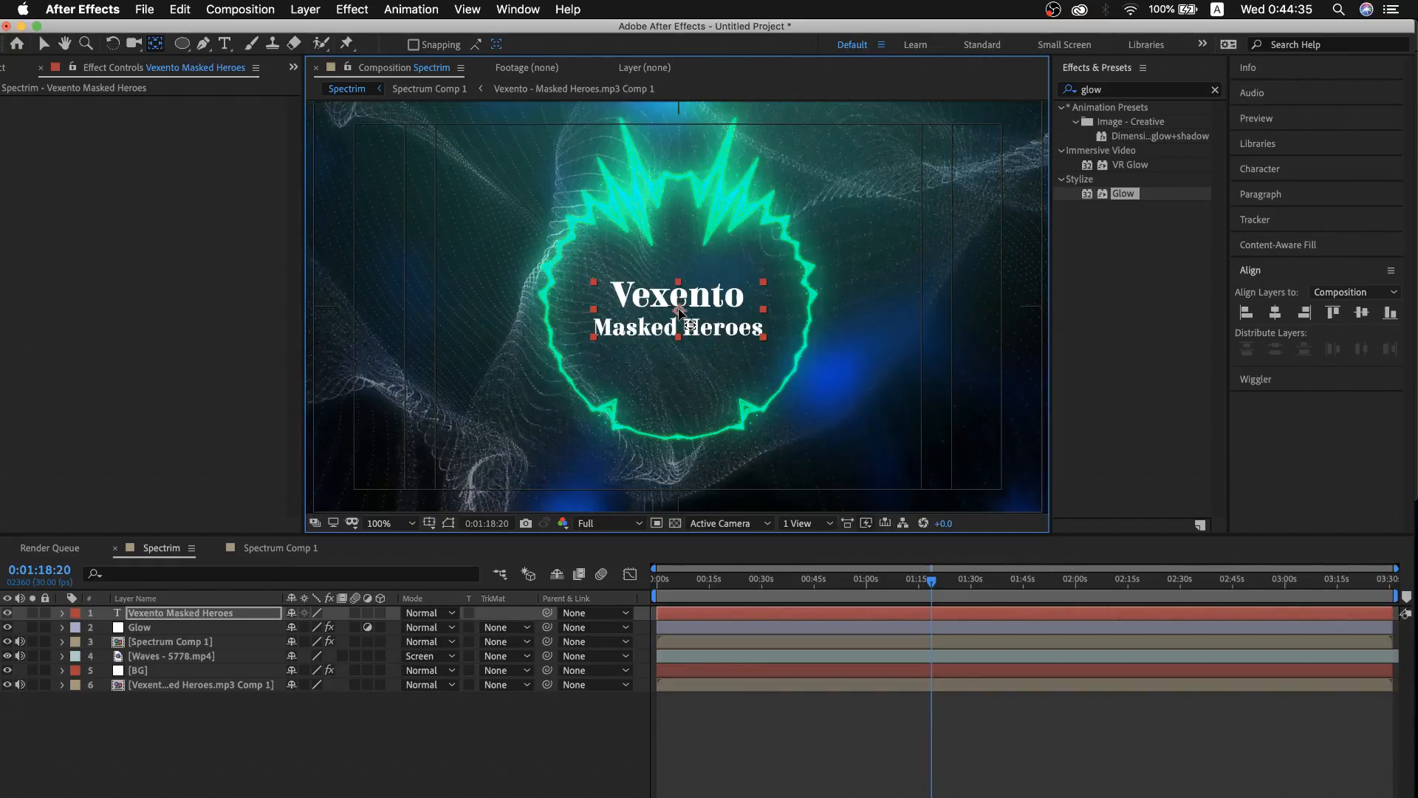
click(1358, 316)
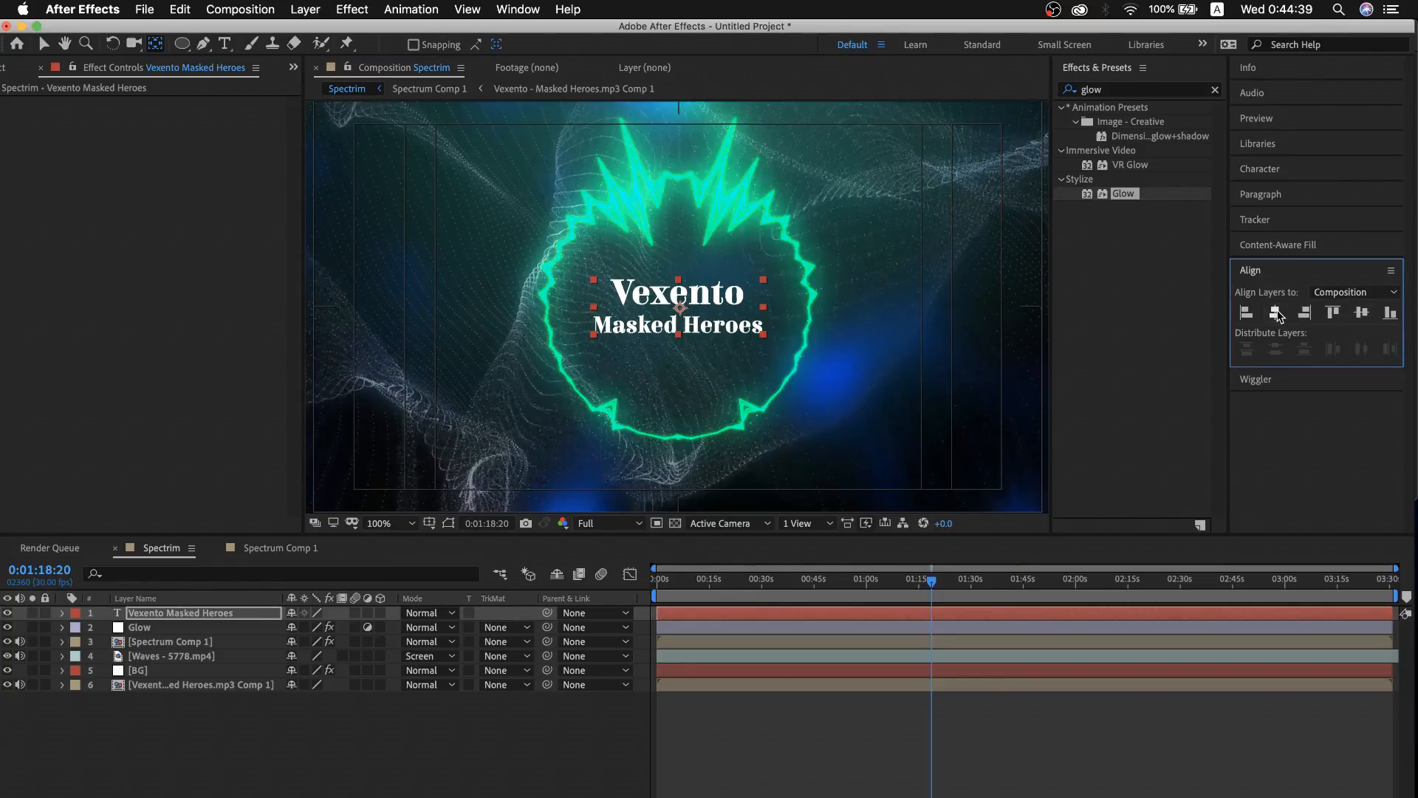
click(517, 739)
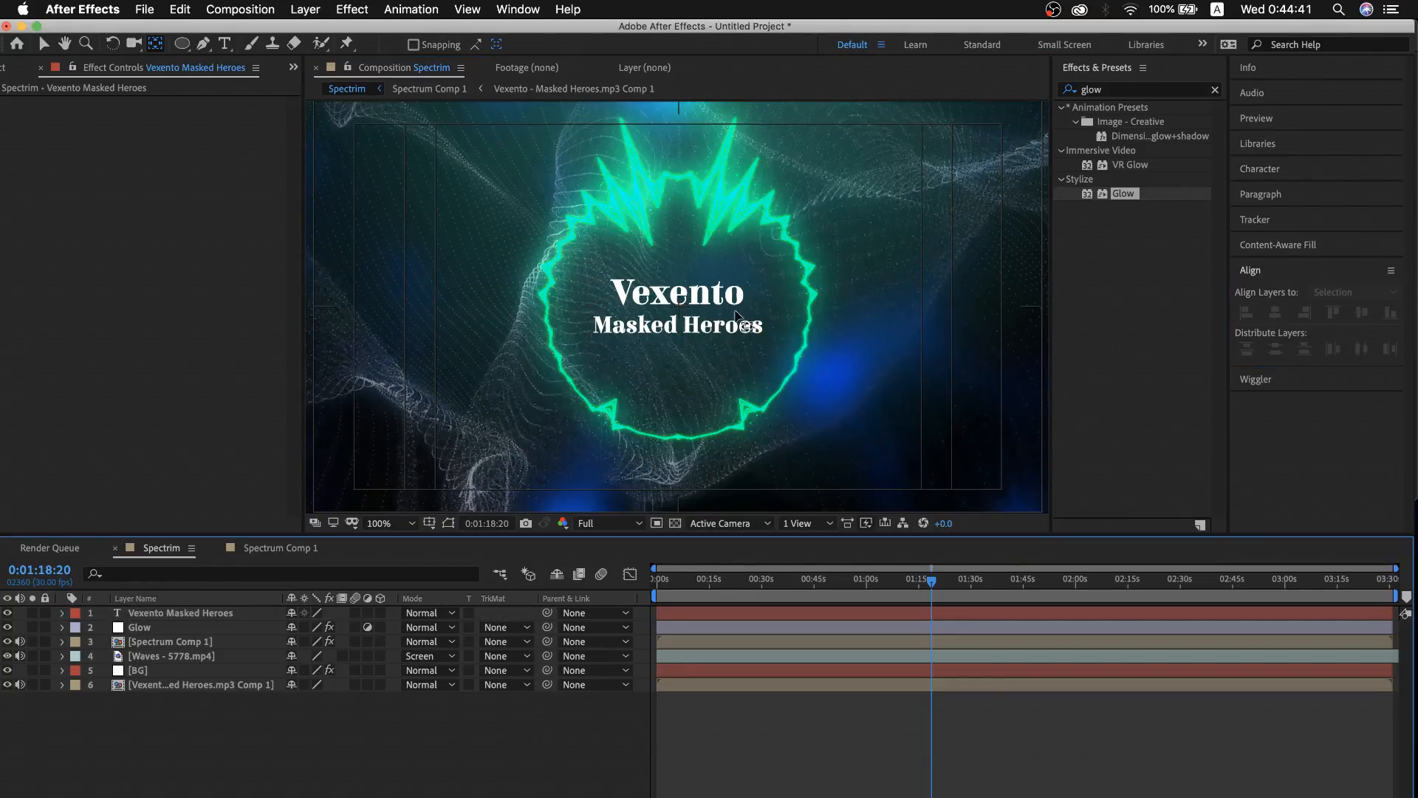
Pre-compose the title text layer as "Vexento Masked Heroes Comp 1" with all attributes moved into the new composition
click(228, 612)
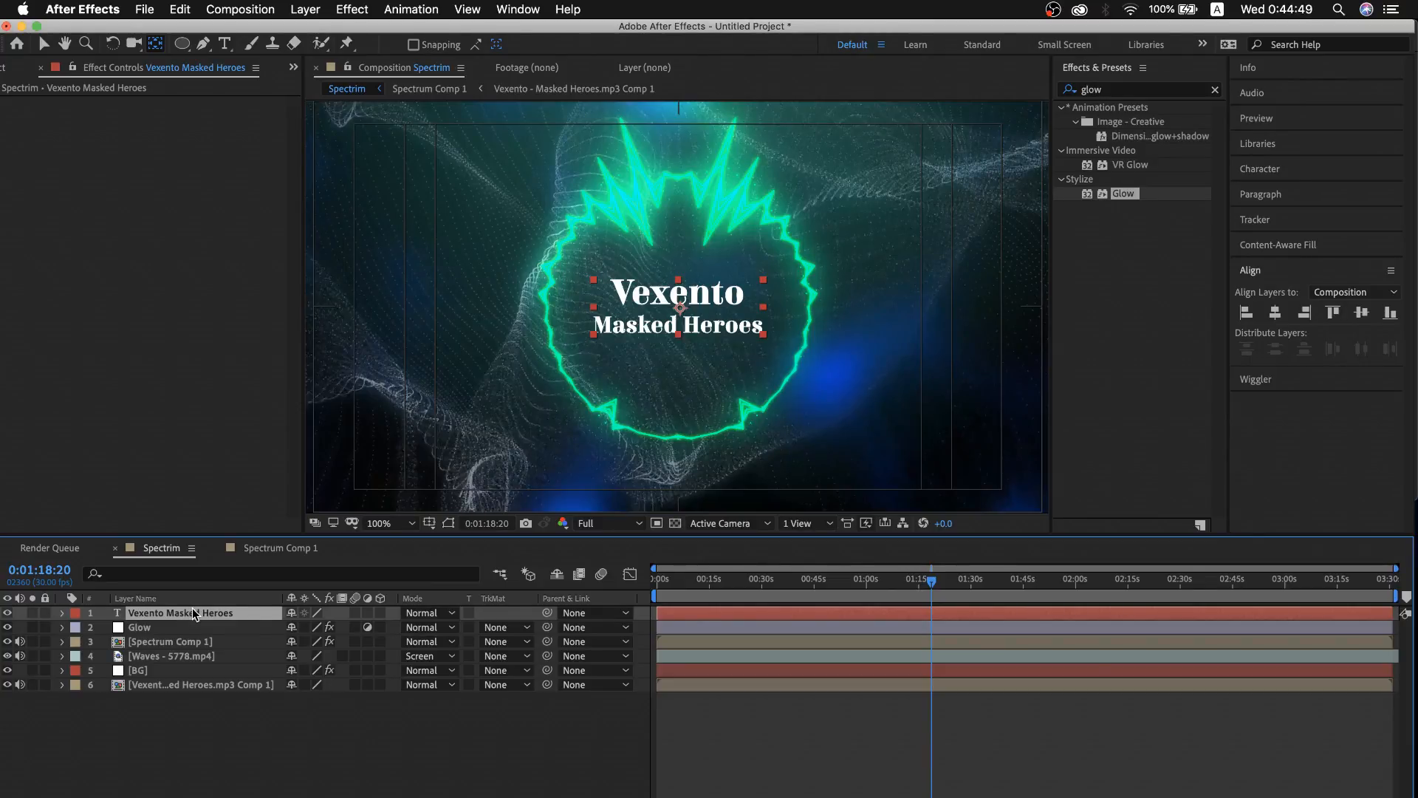
key(super+shift+c)
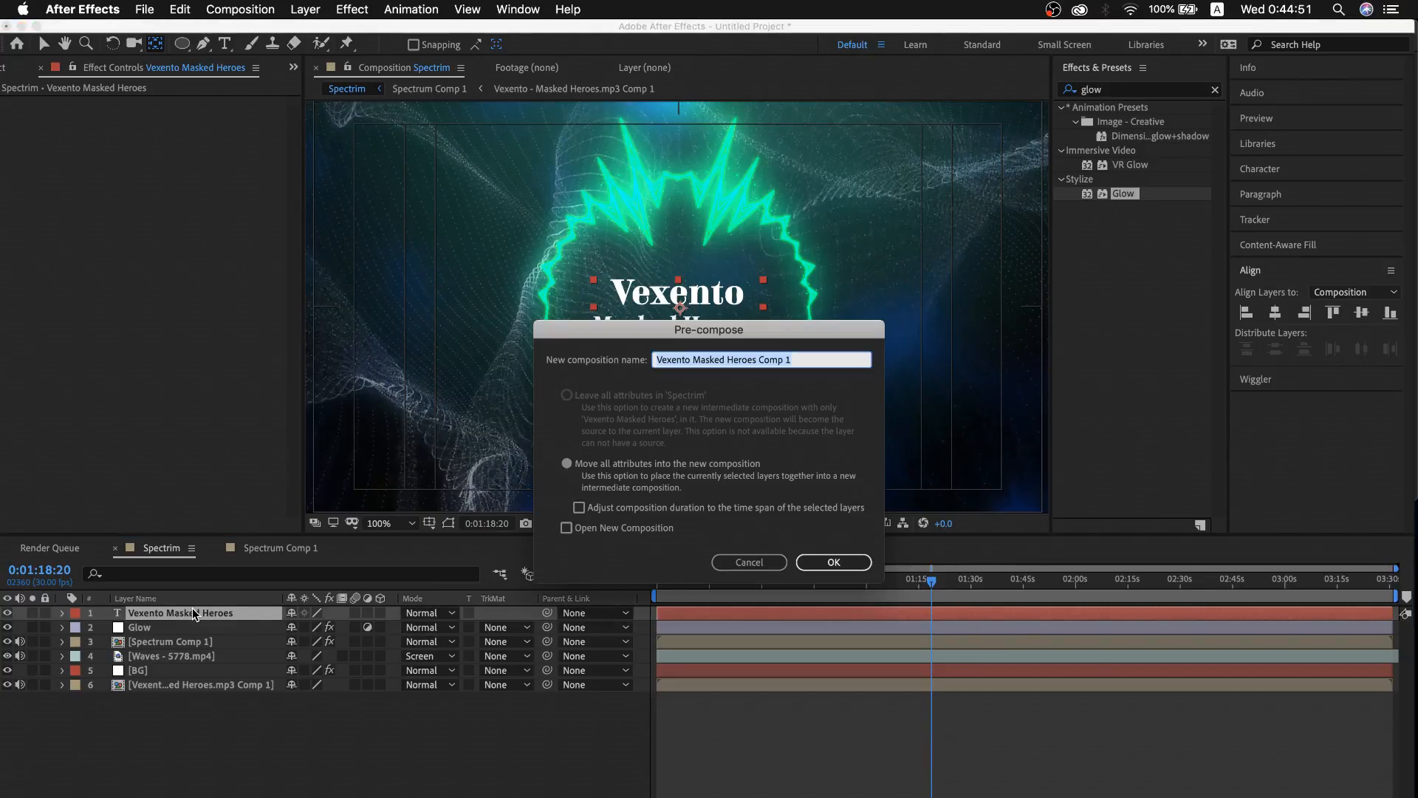
key(Return)
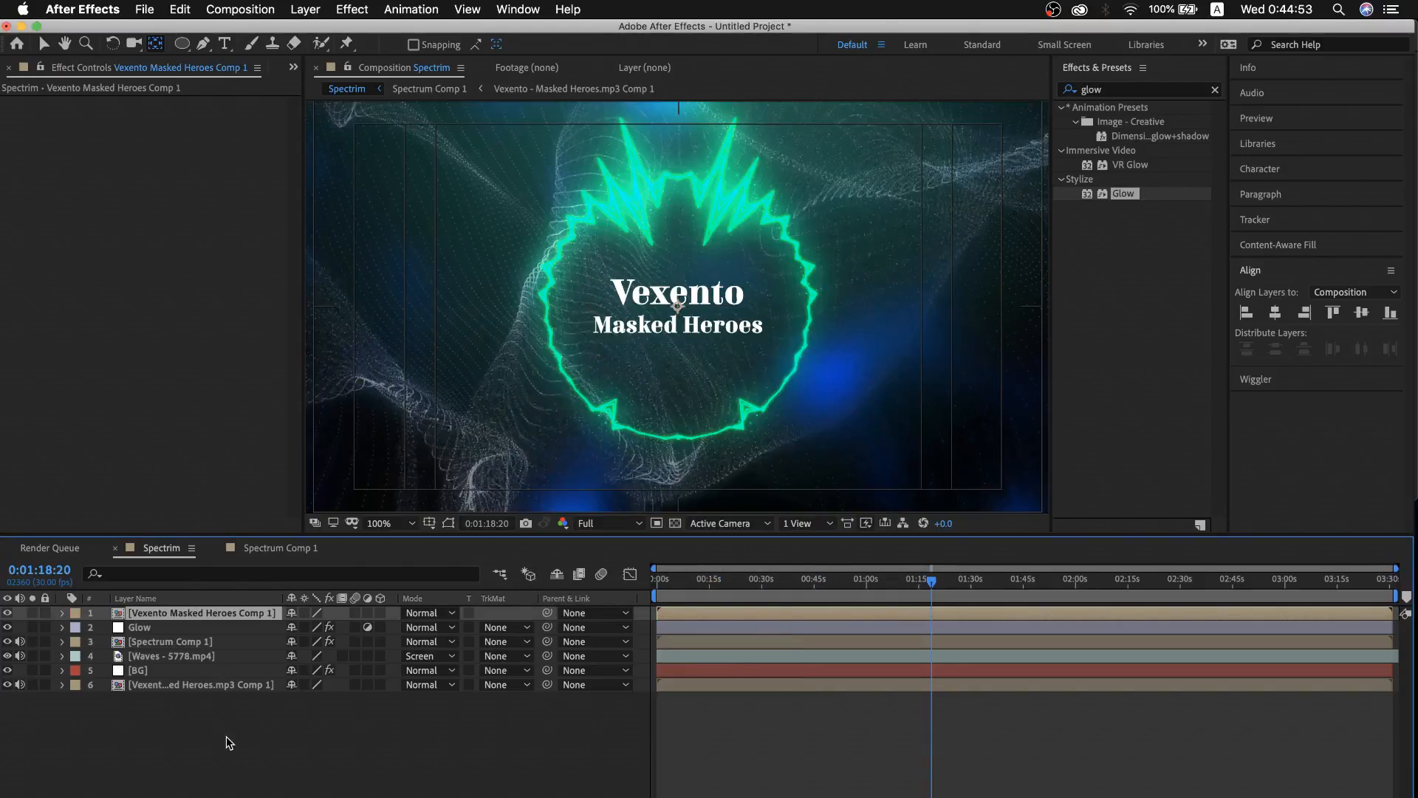
Convert the audio of the Vexento - Masked Heroes.mp3 Comp 1 layer to keyframes
click(205, 687)
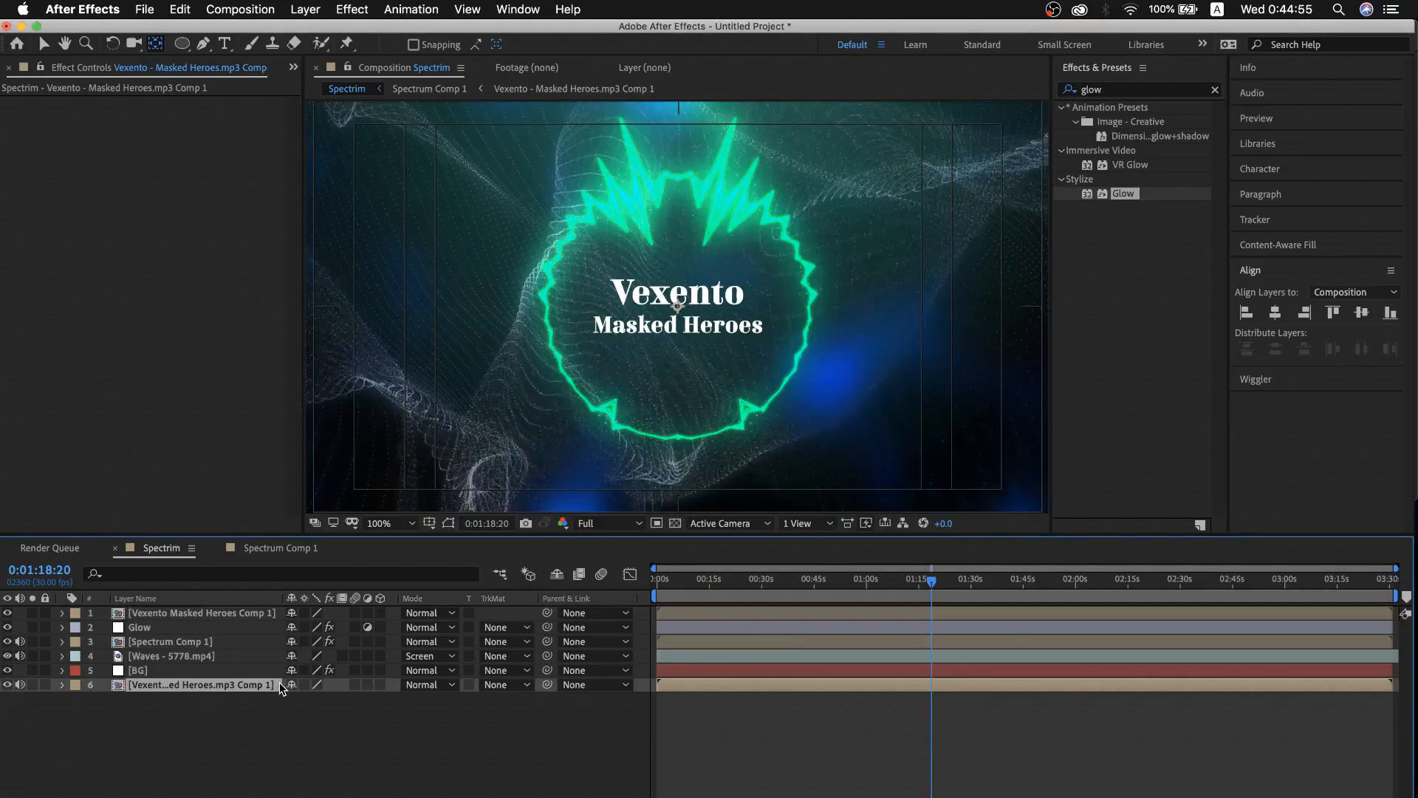
right_click(222, 684)
mouse_move(263, 672)
mouse_move(288, 650)
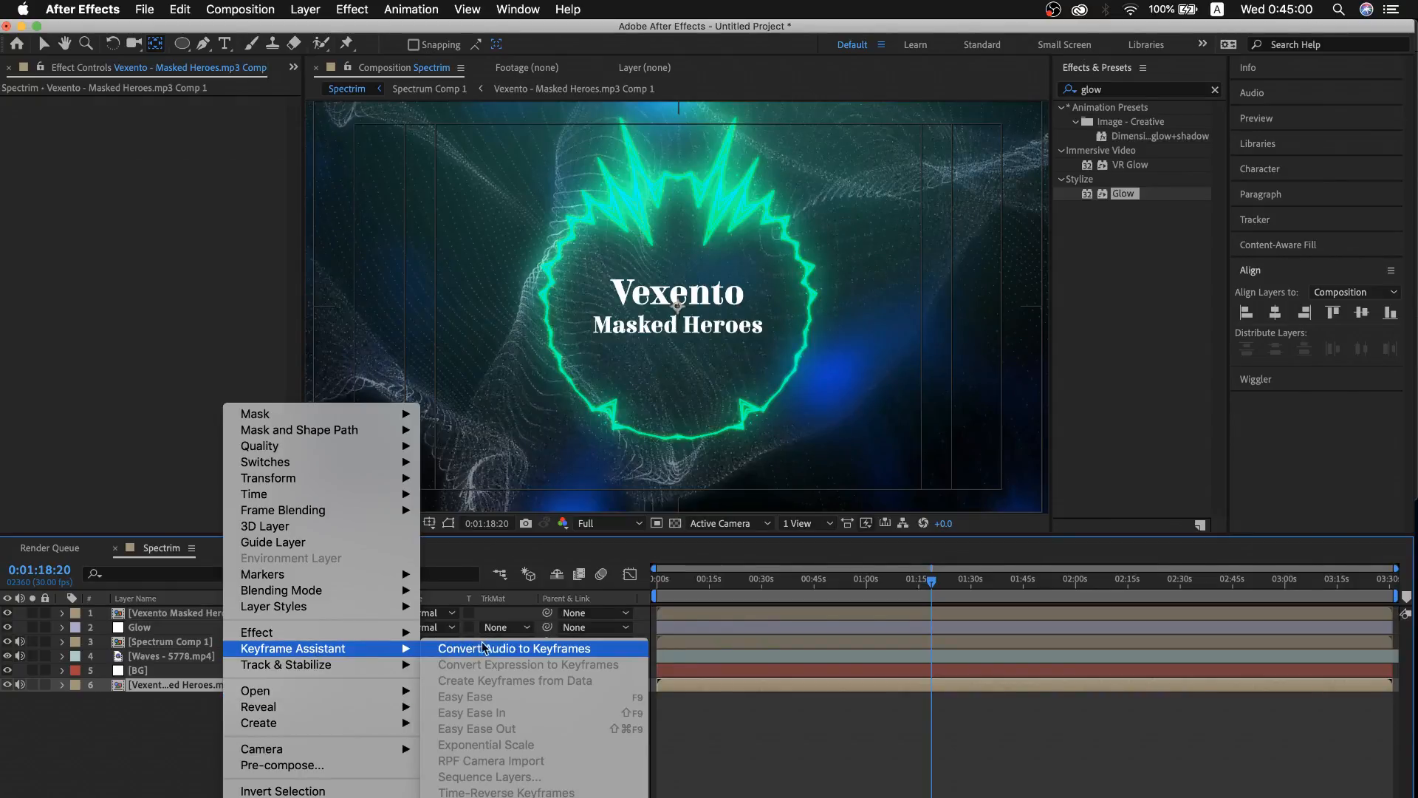
click(567, 652)
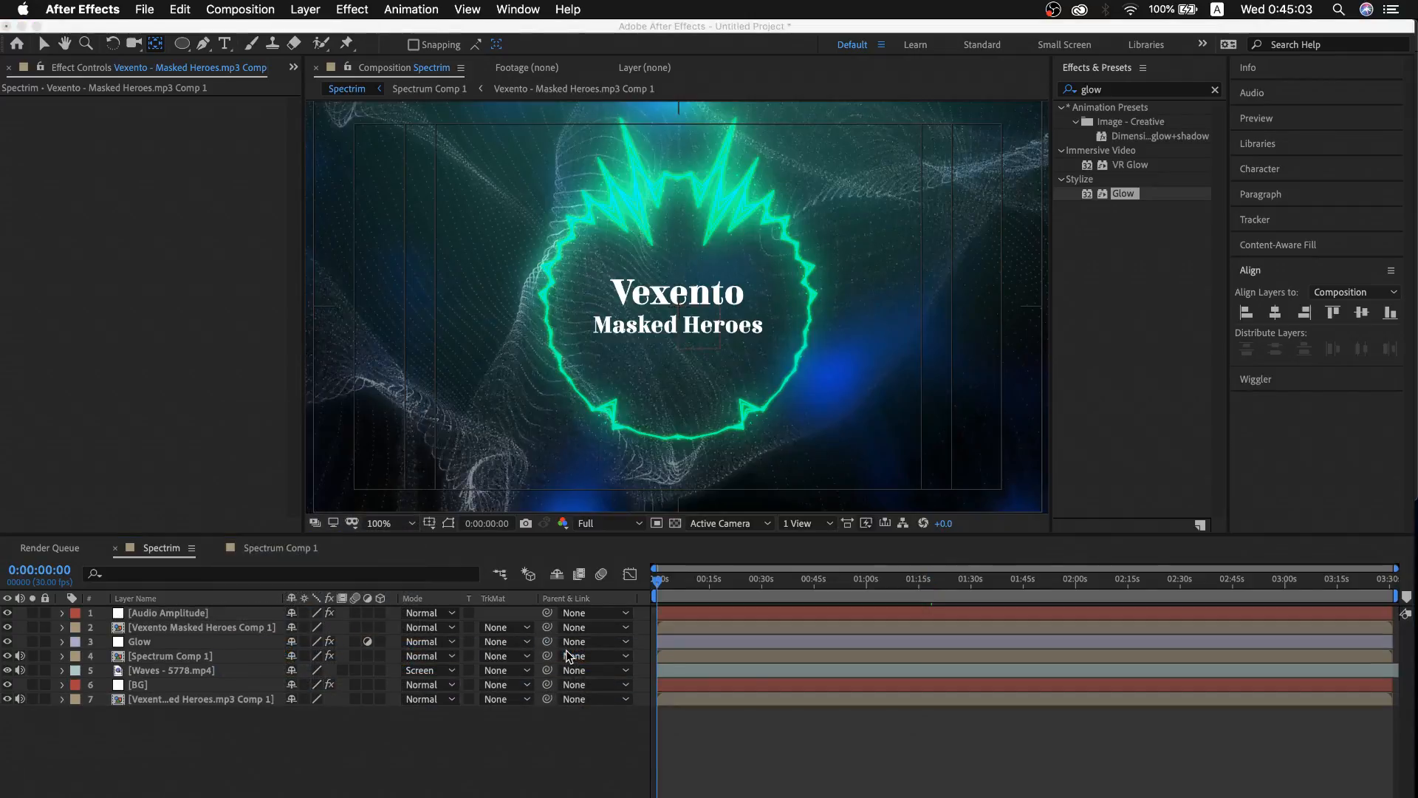
Reveal the Audio Amplitude layer's keyframes and delete its Left Channel and Right Channel effects
click(222, 613)
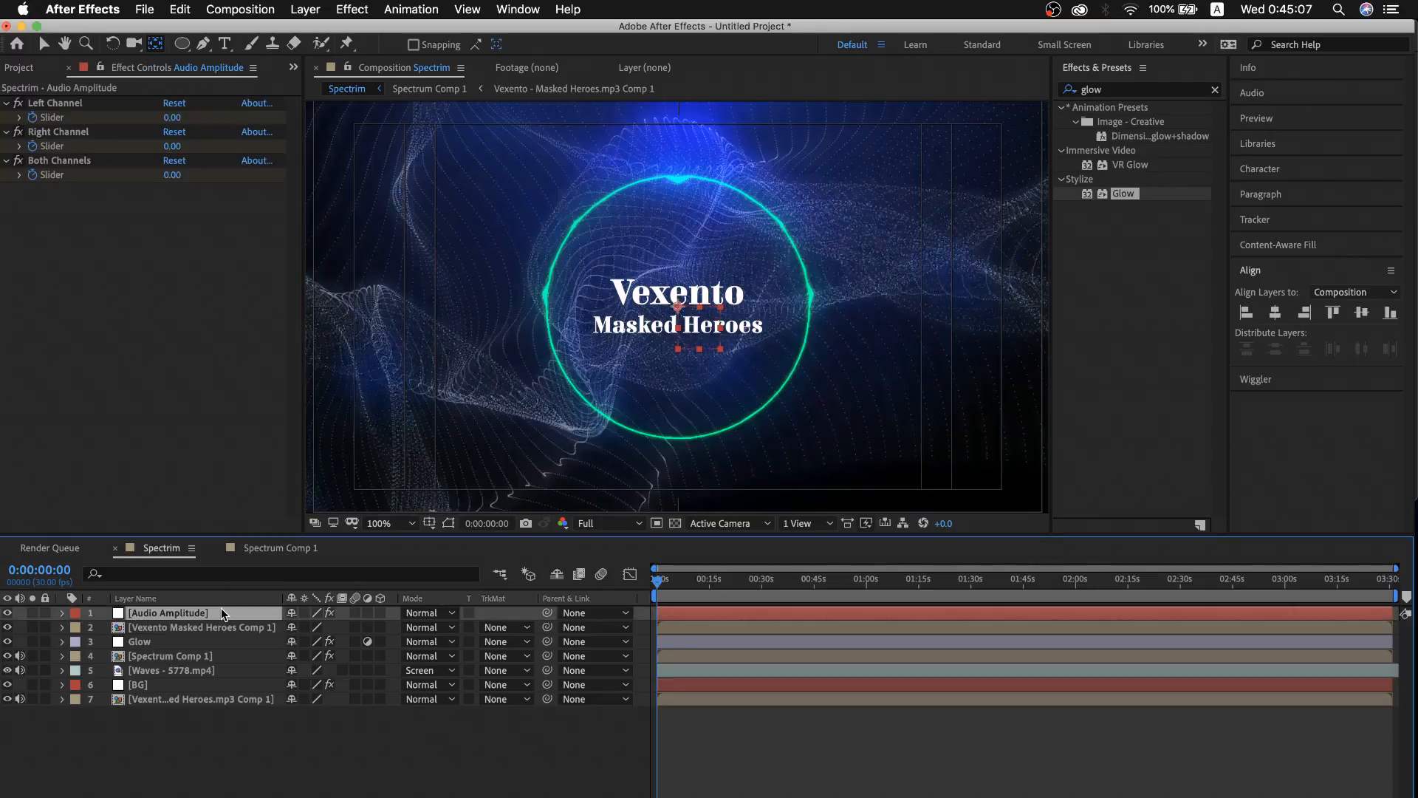
key(u)
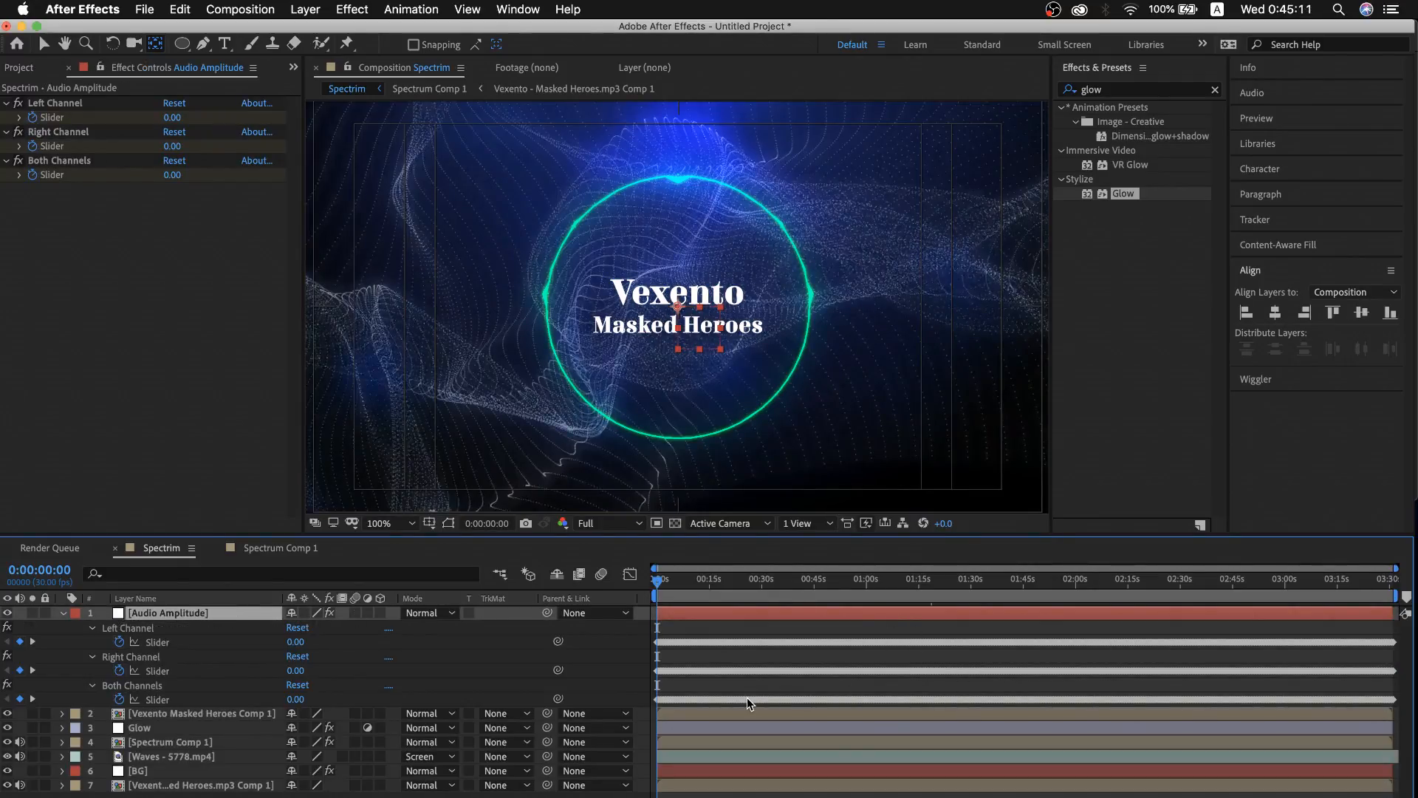
click(170, 628)
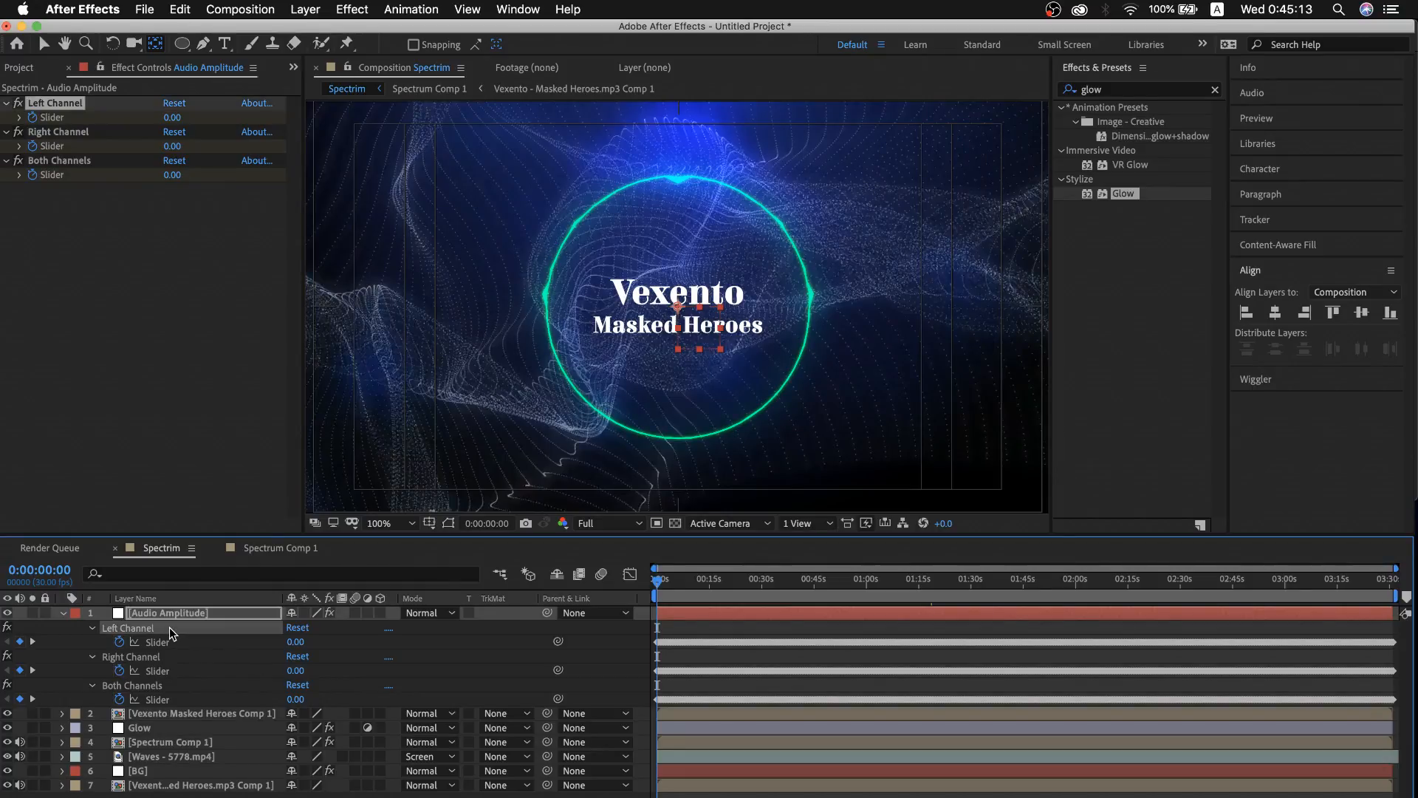
key(Delete)
key(Delete)
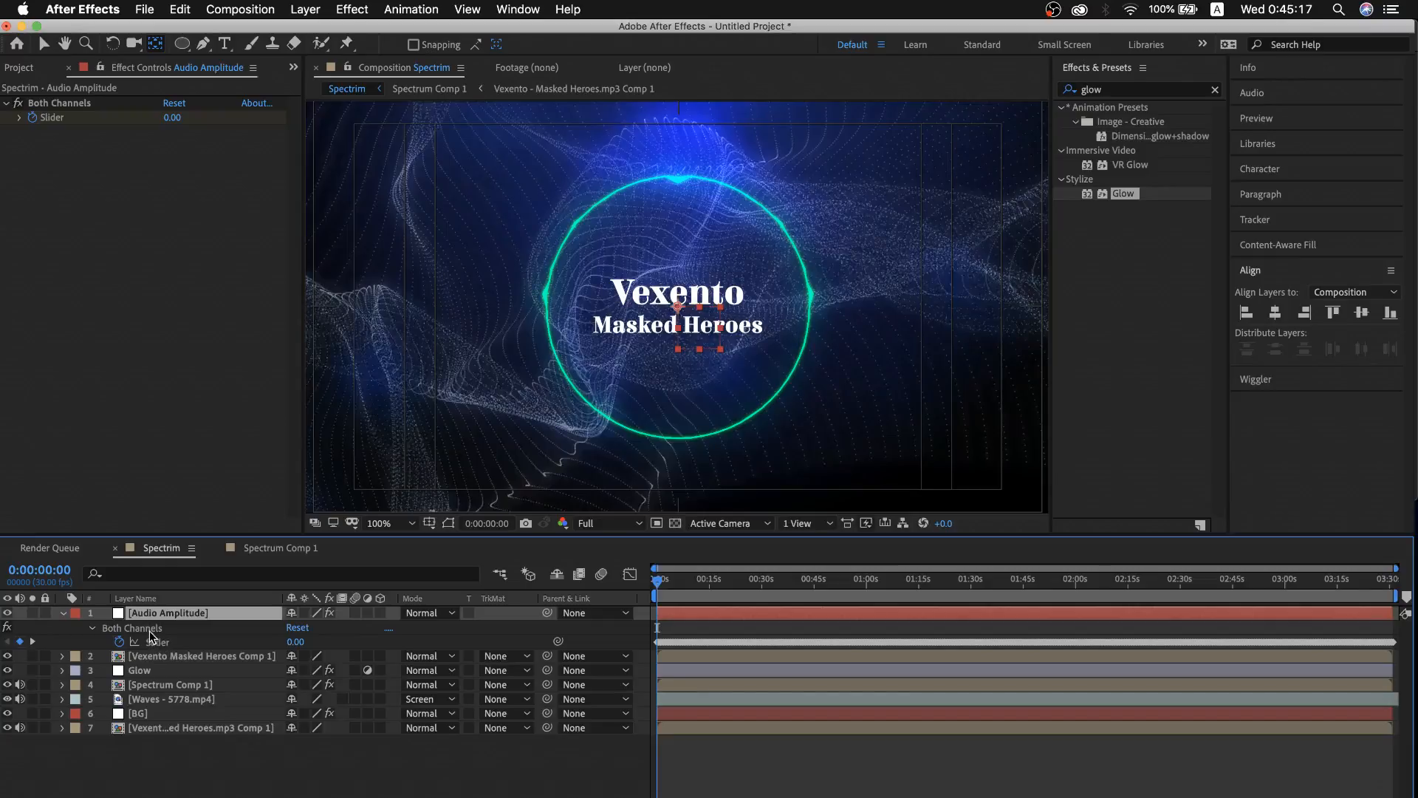
Link the title composition's Scale by expression to Audio Amplitude's Both Channels slider and check the title size at 0:00:57:25
click(186, 657)
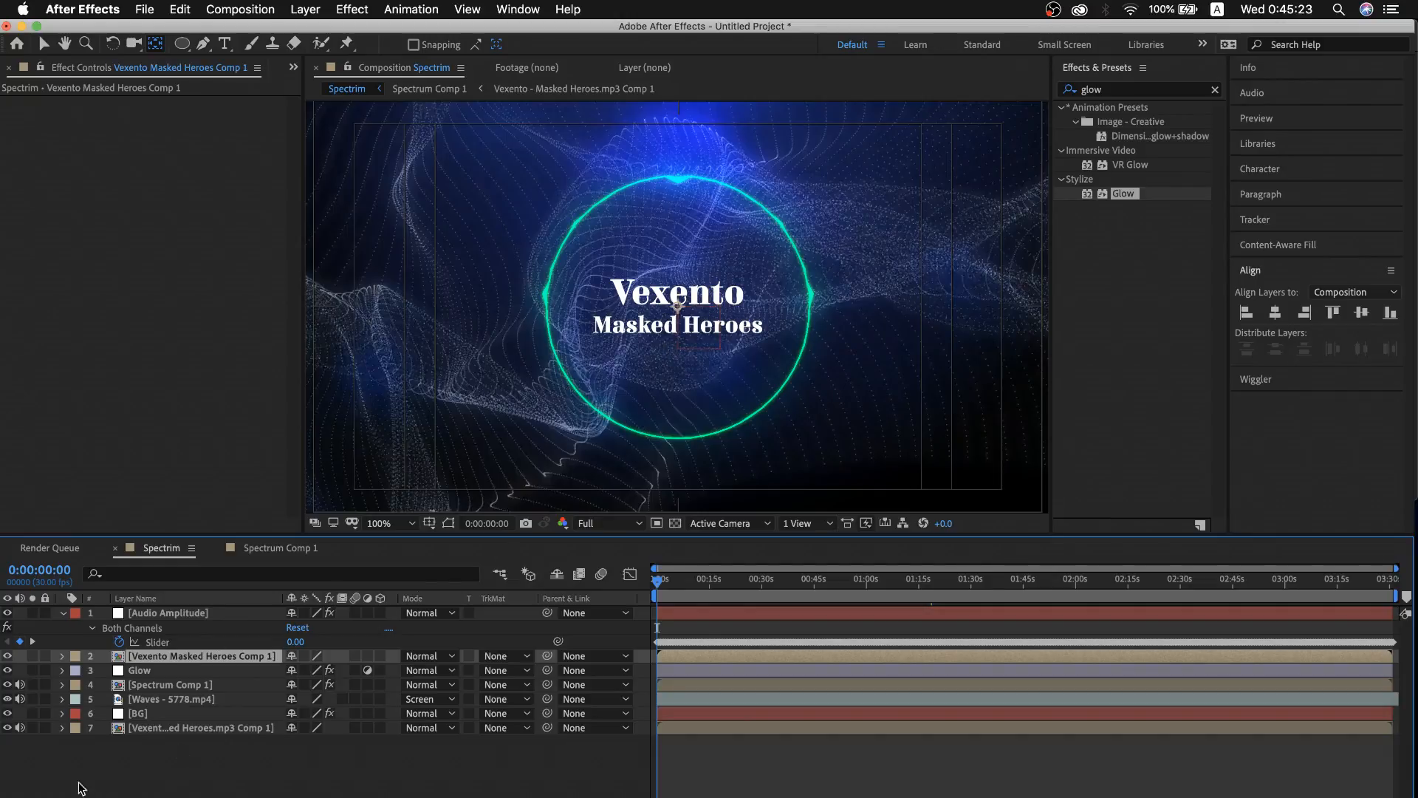
click(62, 657)
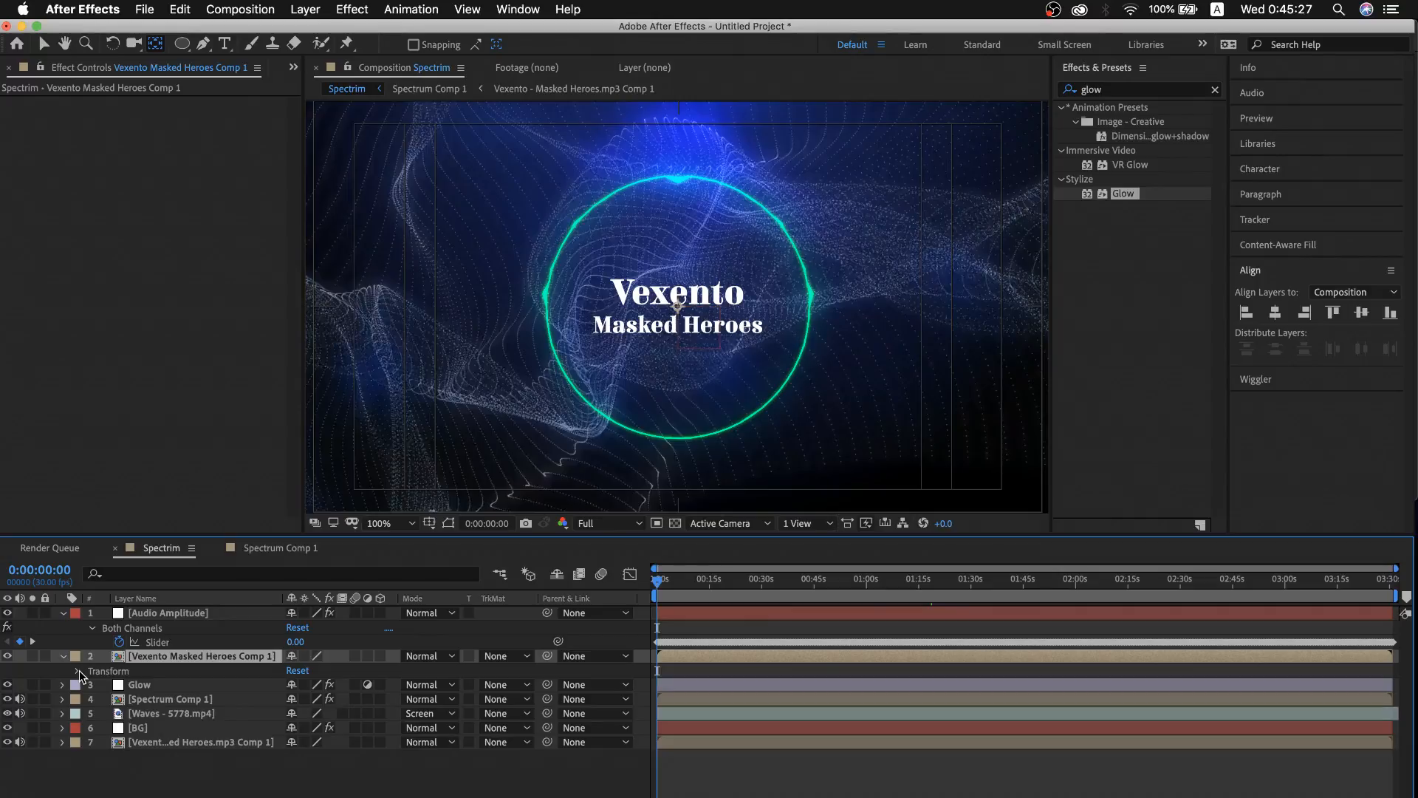
key(s)
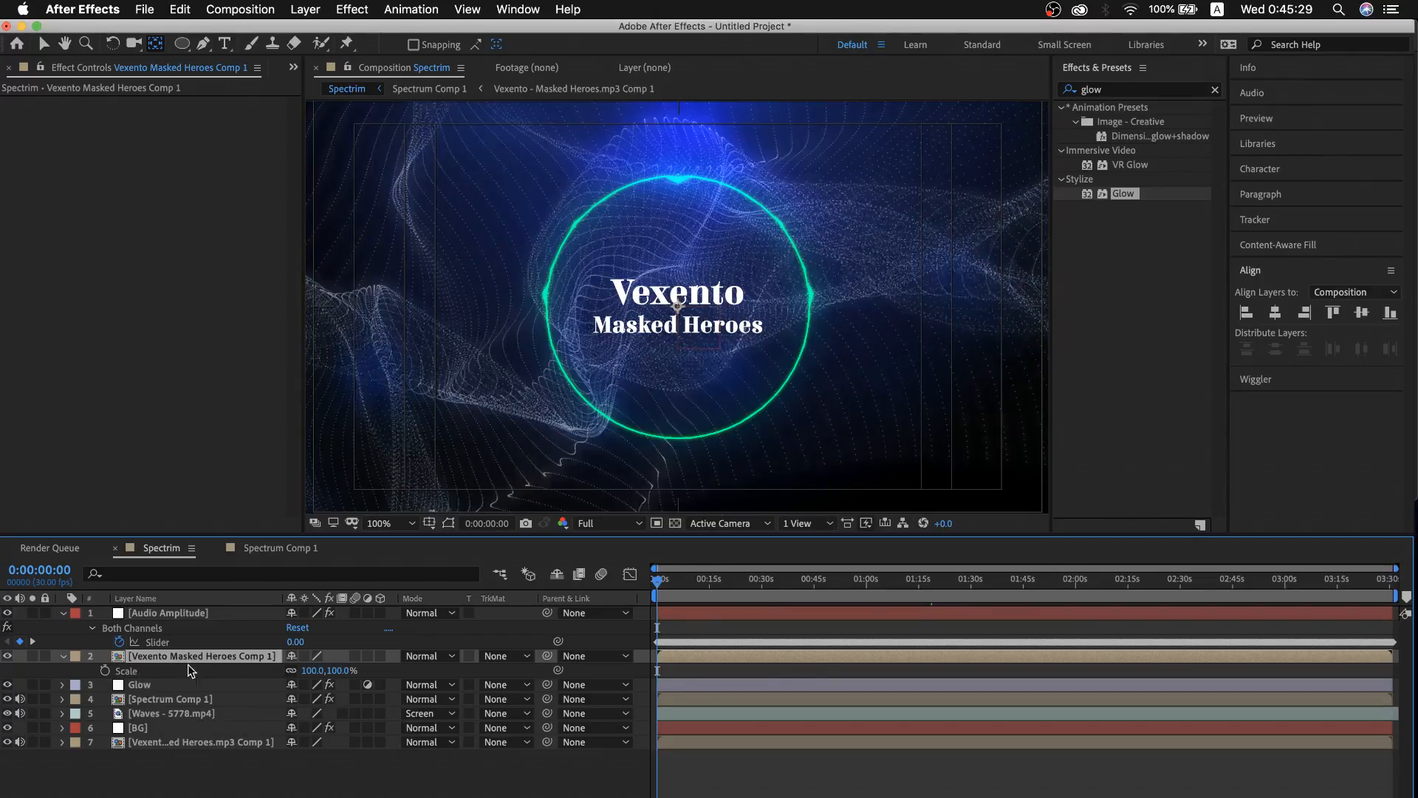
alt+click(105, 671)
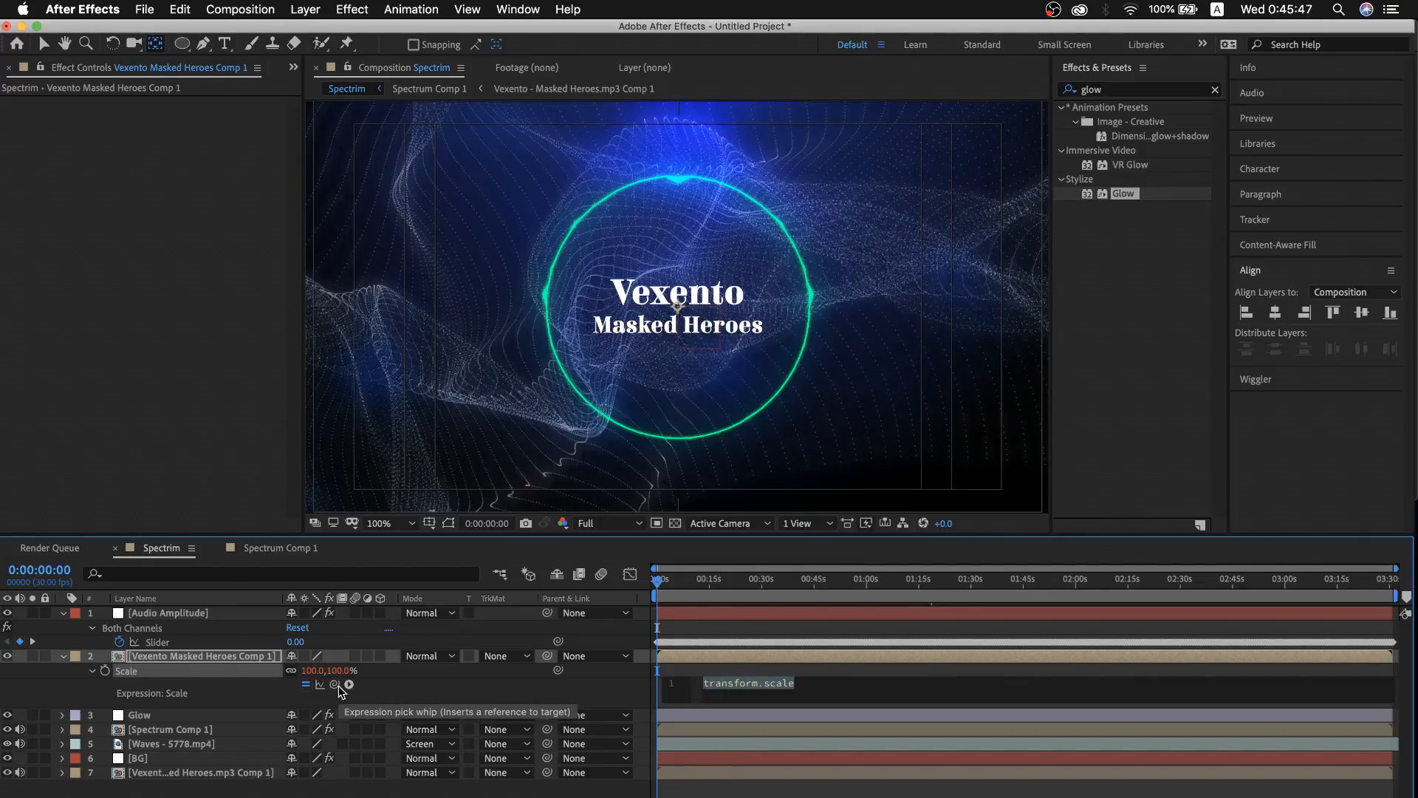
drag(338, 688, 161, 650)
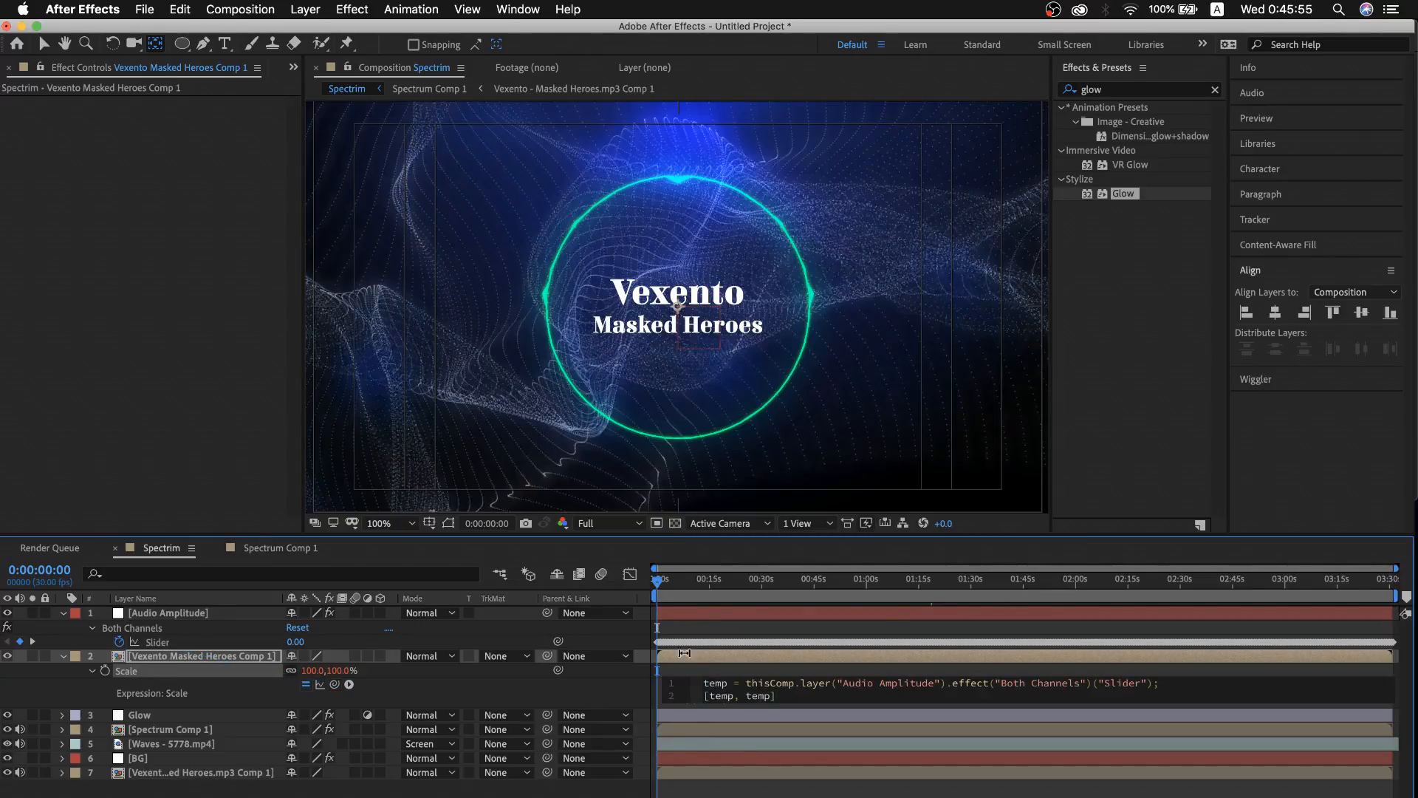
click(793, 583)
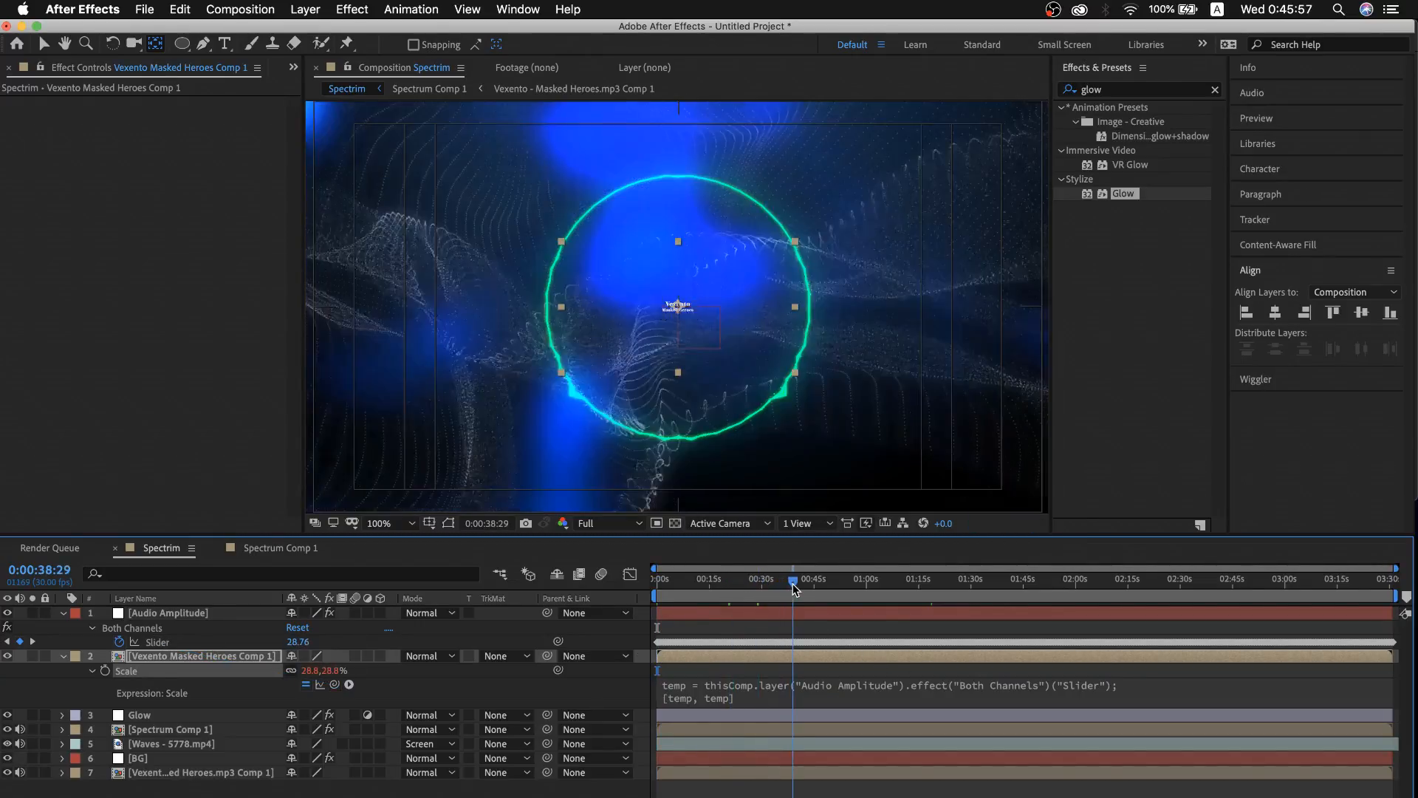
drag(792, 587, 860, 591)
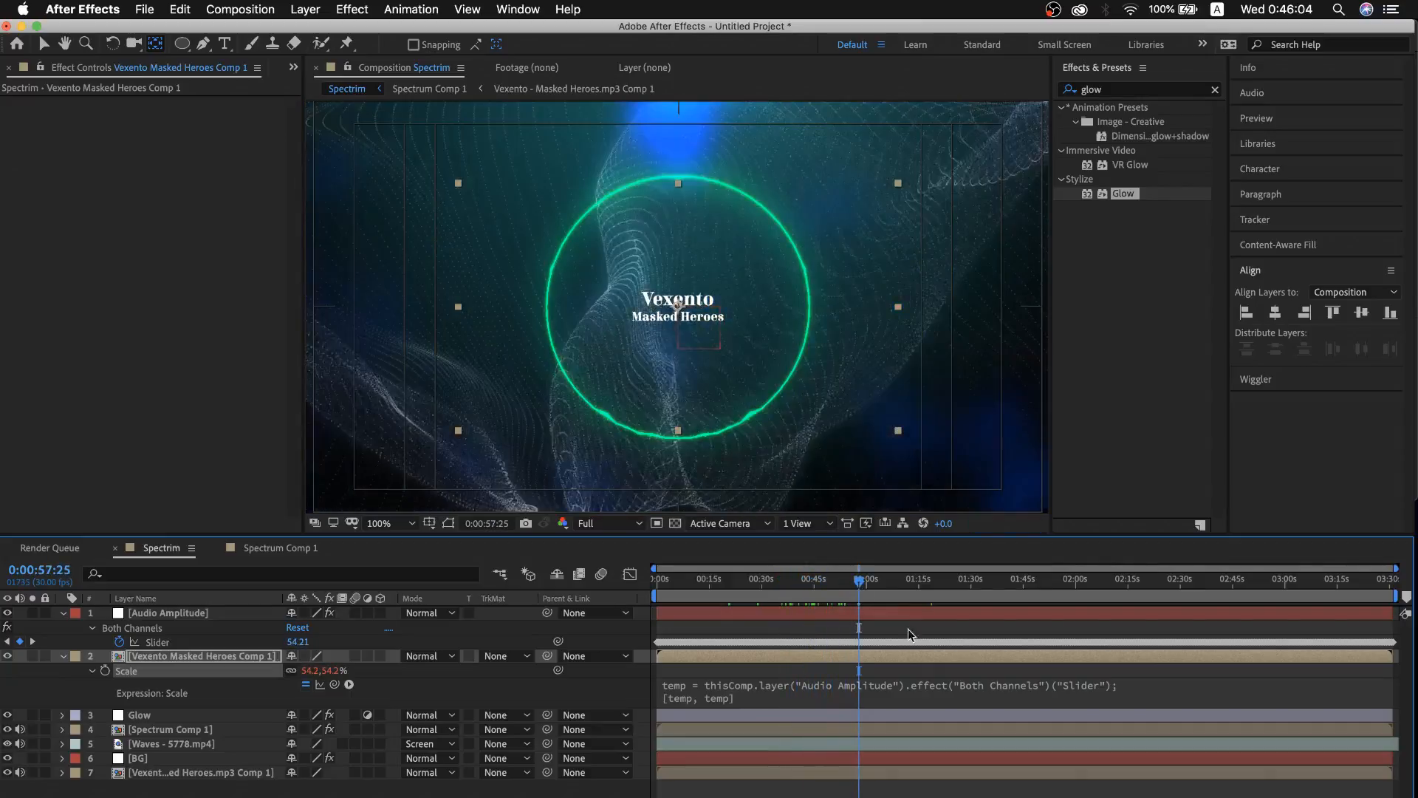
Add "+ [70,70]" after [temp, temp] in the title's Scale expression and check the size at 0:01:00:15
click(828, 696)
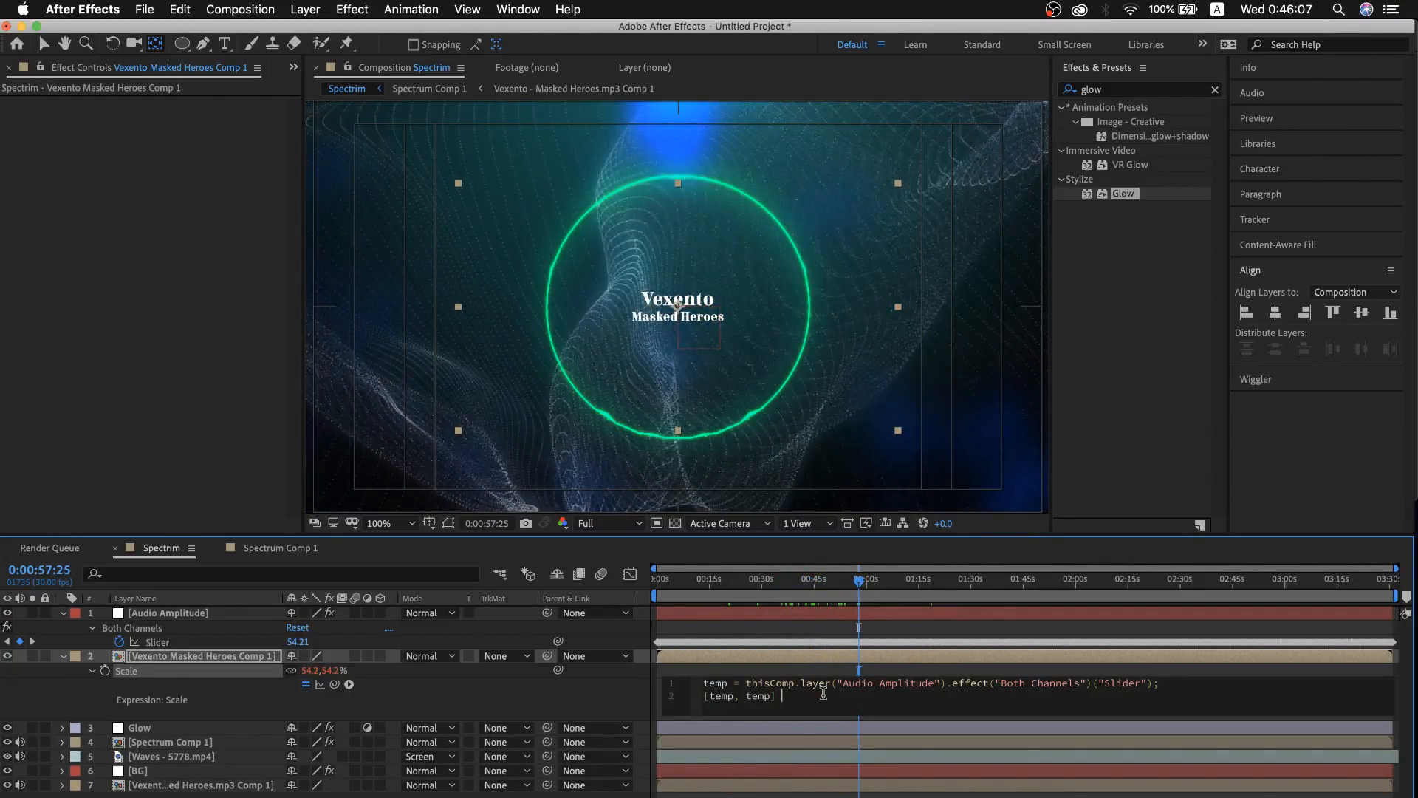
key(super+equal)
key(super+equal)
key(super+equal)
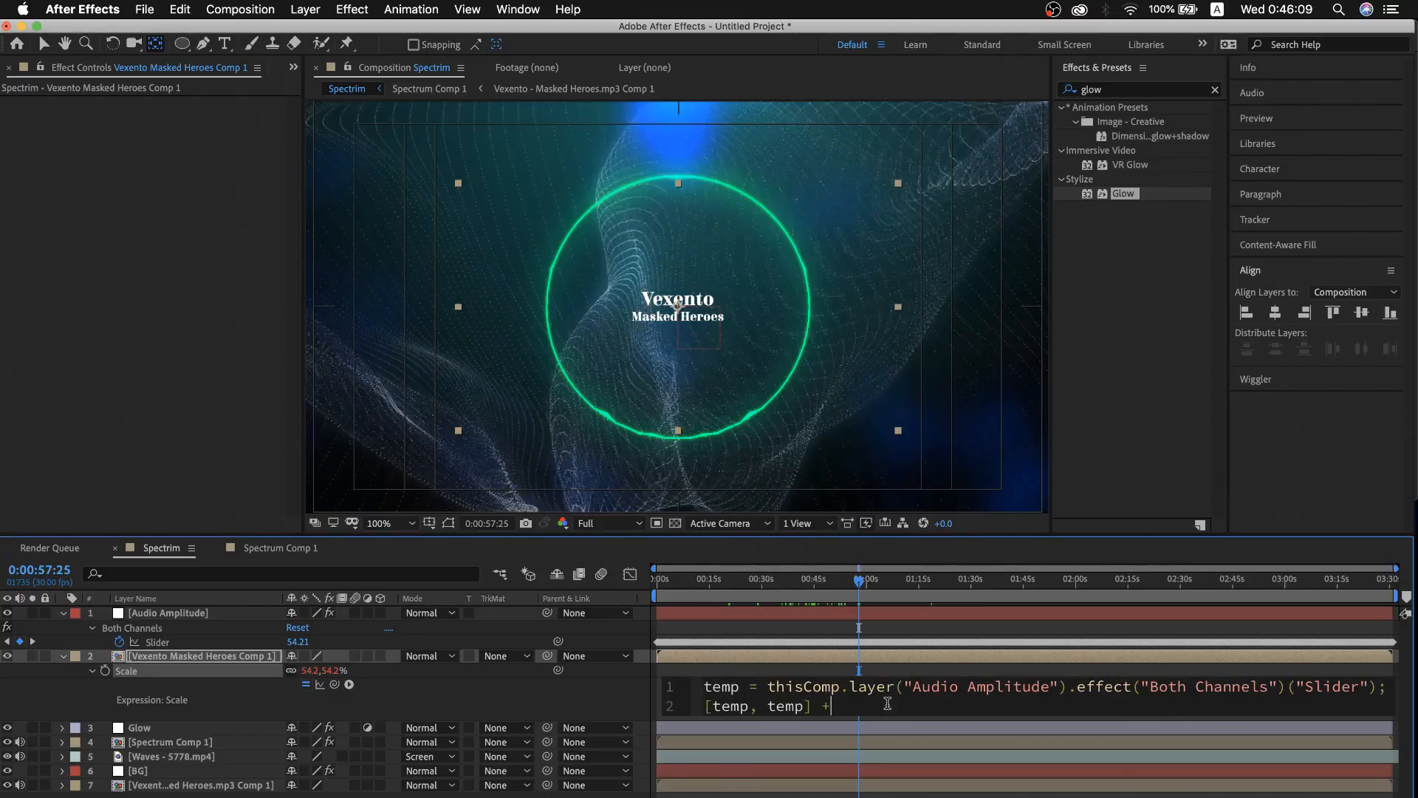
key(super+minus)
key(super+minus)
key(super+equal)
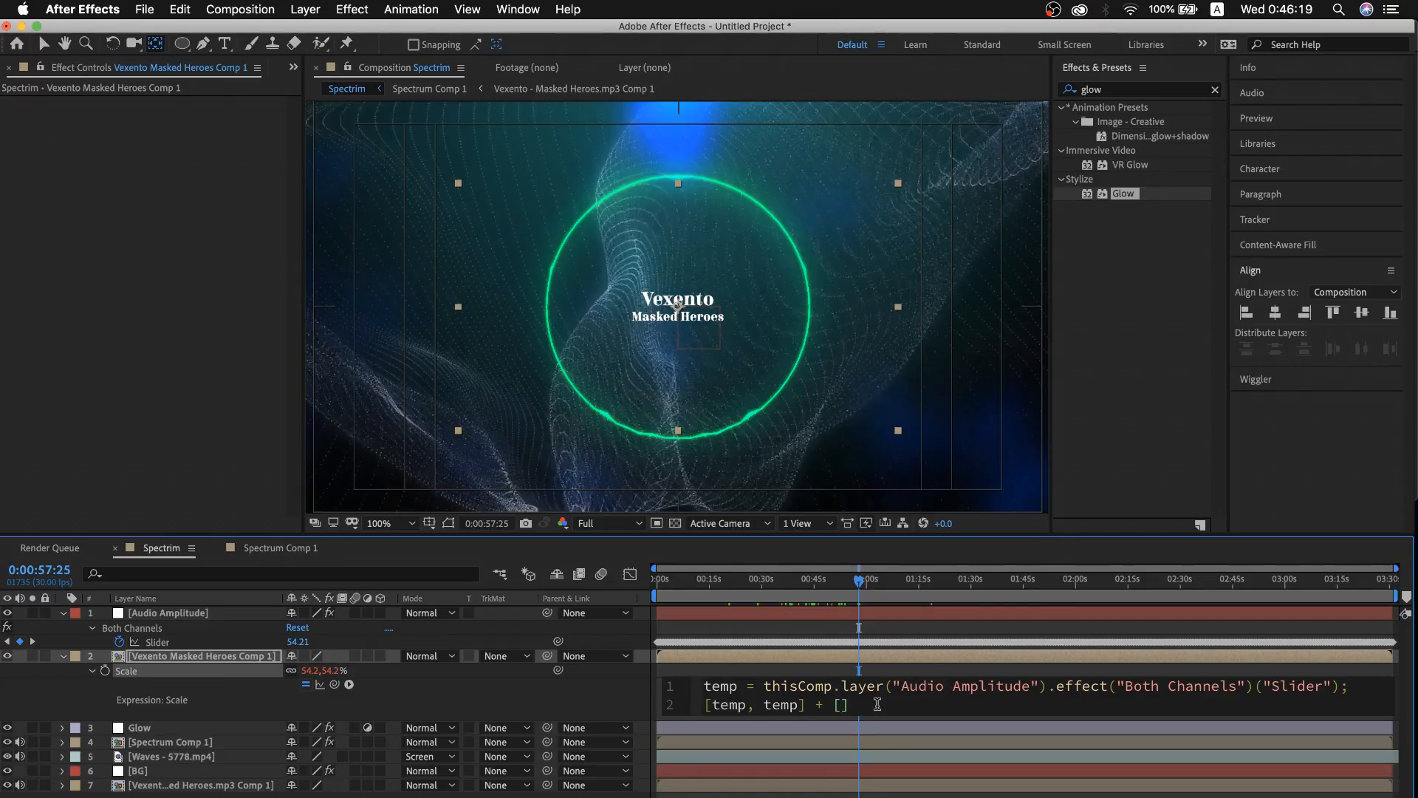
text(70,70)
click(850, 589)
mouse_move(851, 594)
mouse_down()
mouse_move(765, 597)
mouse_move(916, 609)
mouse_move(869, 599)
mouse_up()
Divide the slider value by 10 in the title's Scale expression and play a preview from about 0:00:17:27
click(1085, 689)
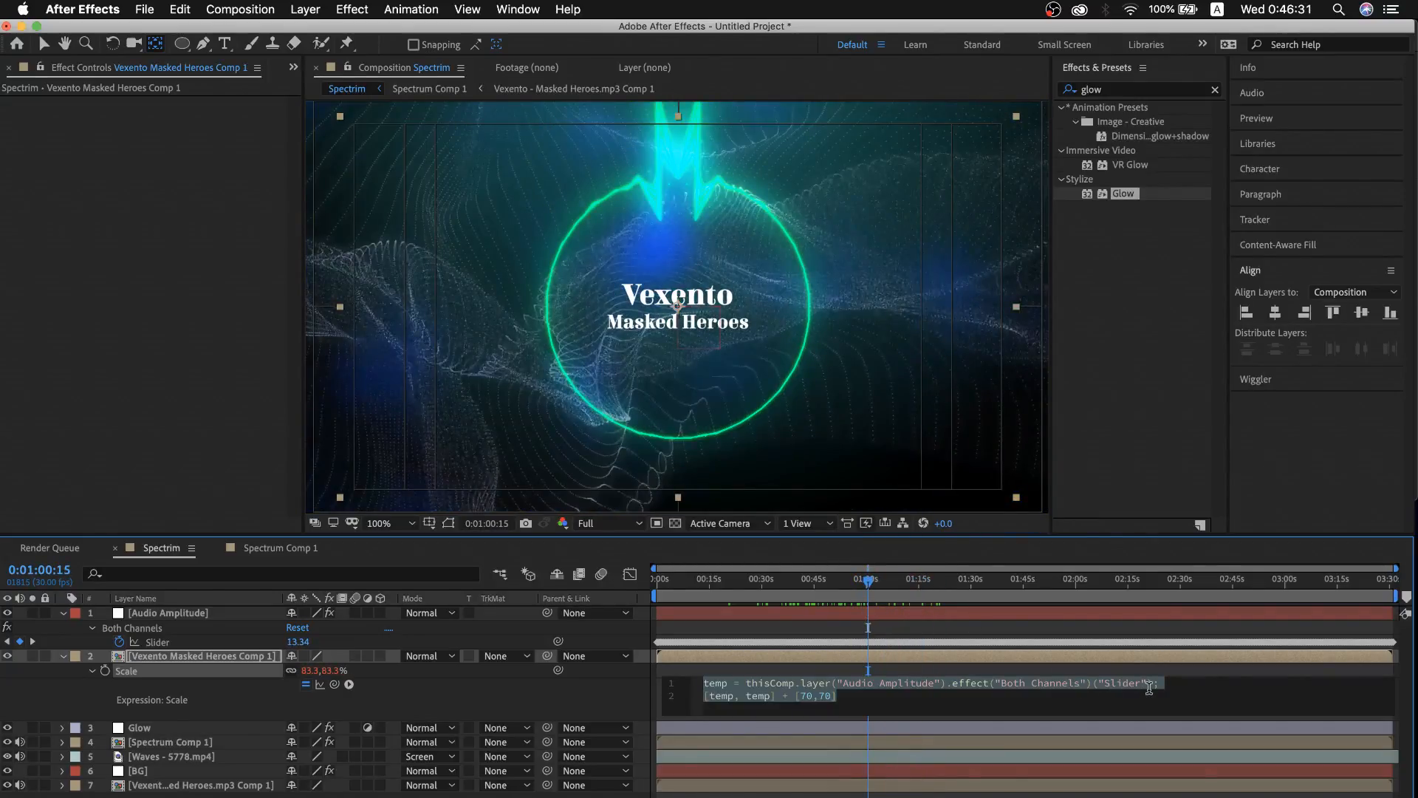
key(super+equal)
key(super+equal)
key(super+equal)
key(super+equal)
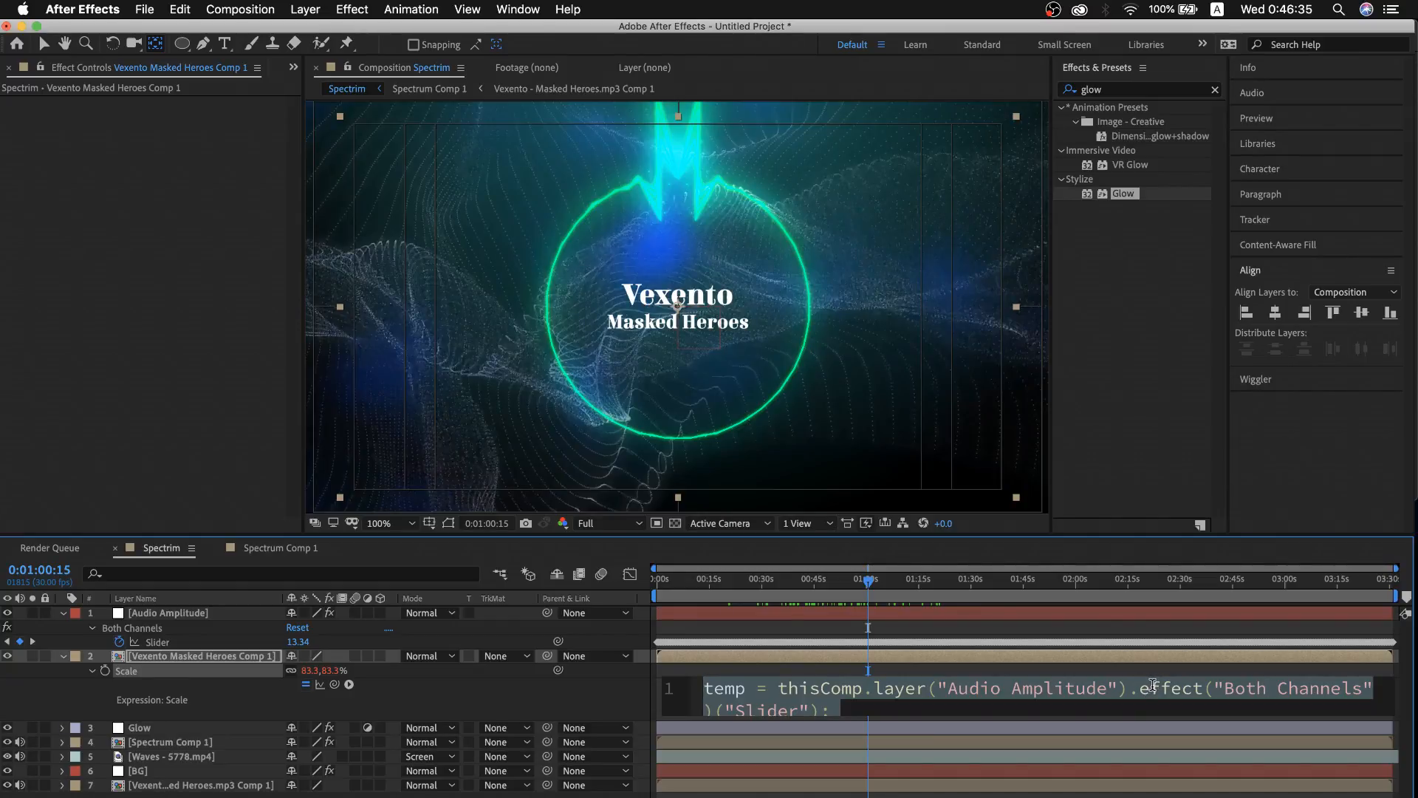
click(799, 708)
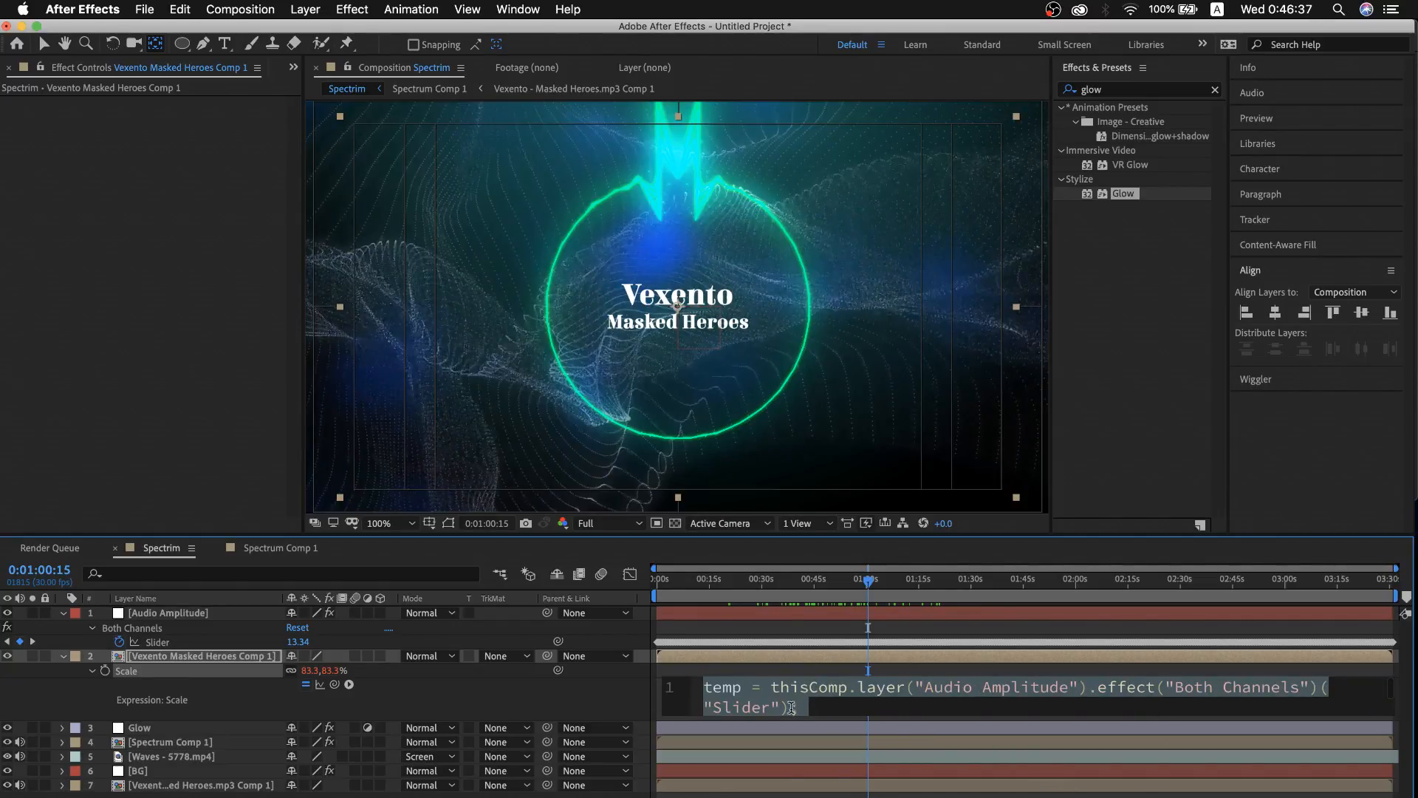
scroll(794, 705, down, 1)
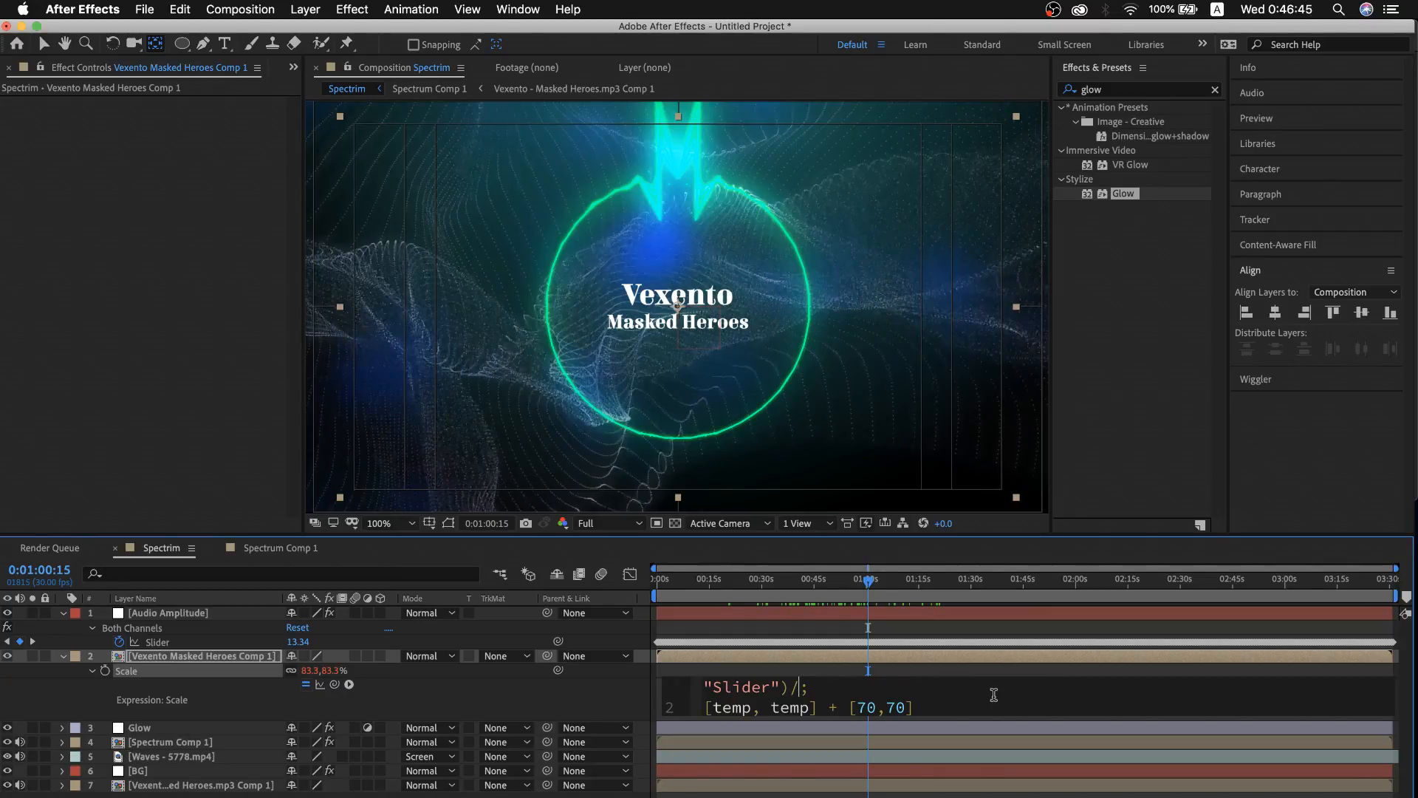
text(/10)
drag(865, 581, 720, 576)
key(space)
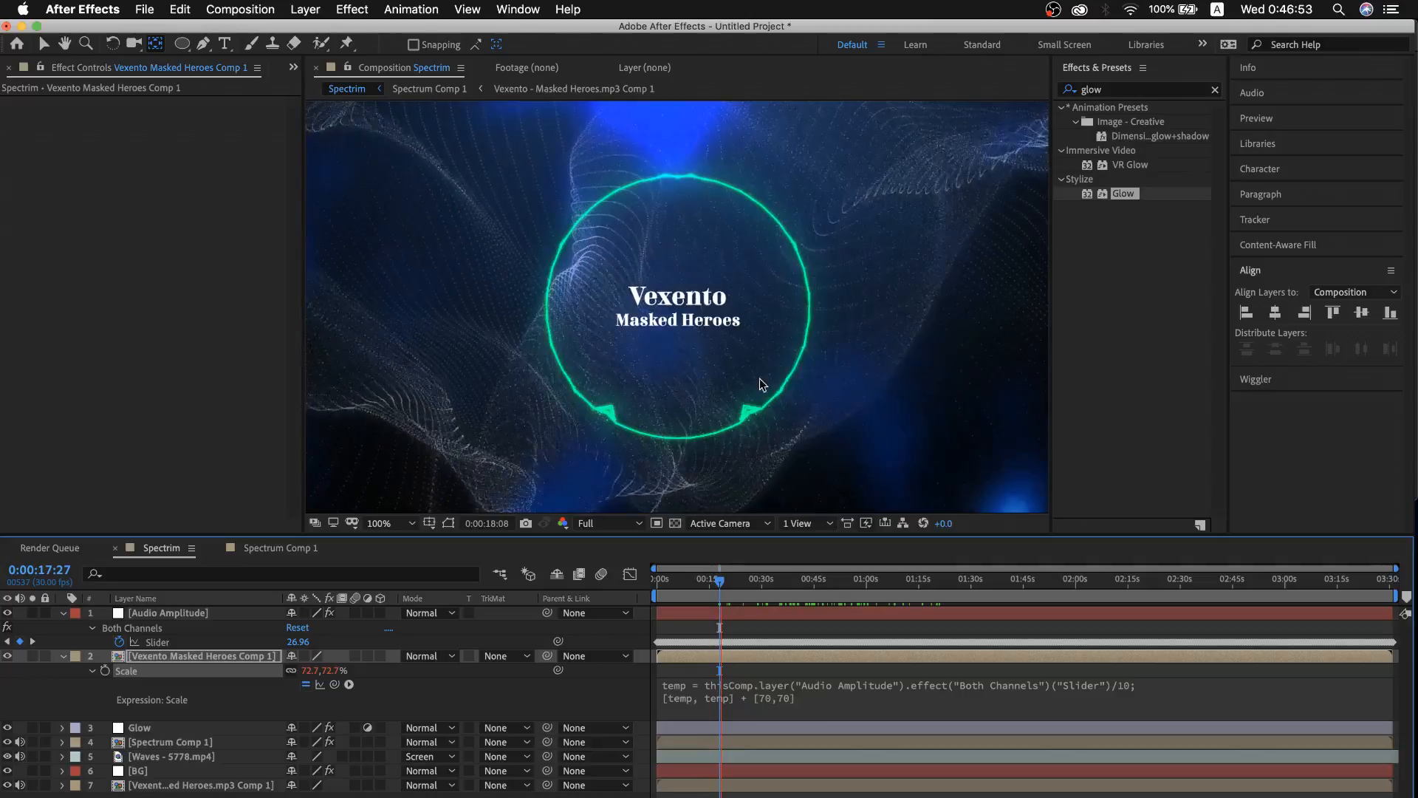
Stop the preview, check the title size at 0:01:41:12 and collapse the title layer's properties
key(space)
drag(755, 587, 1010, 591)
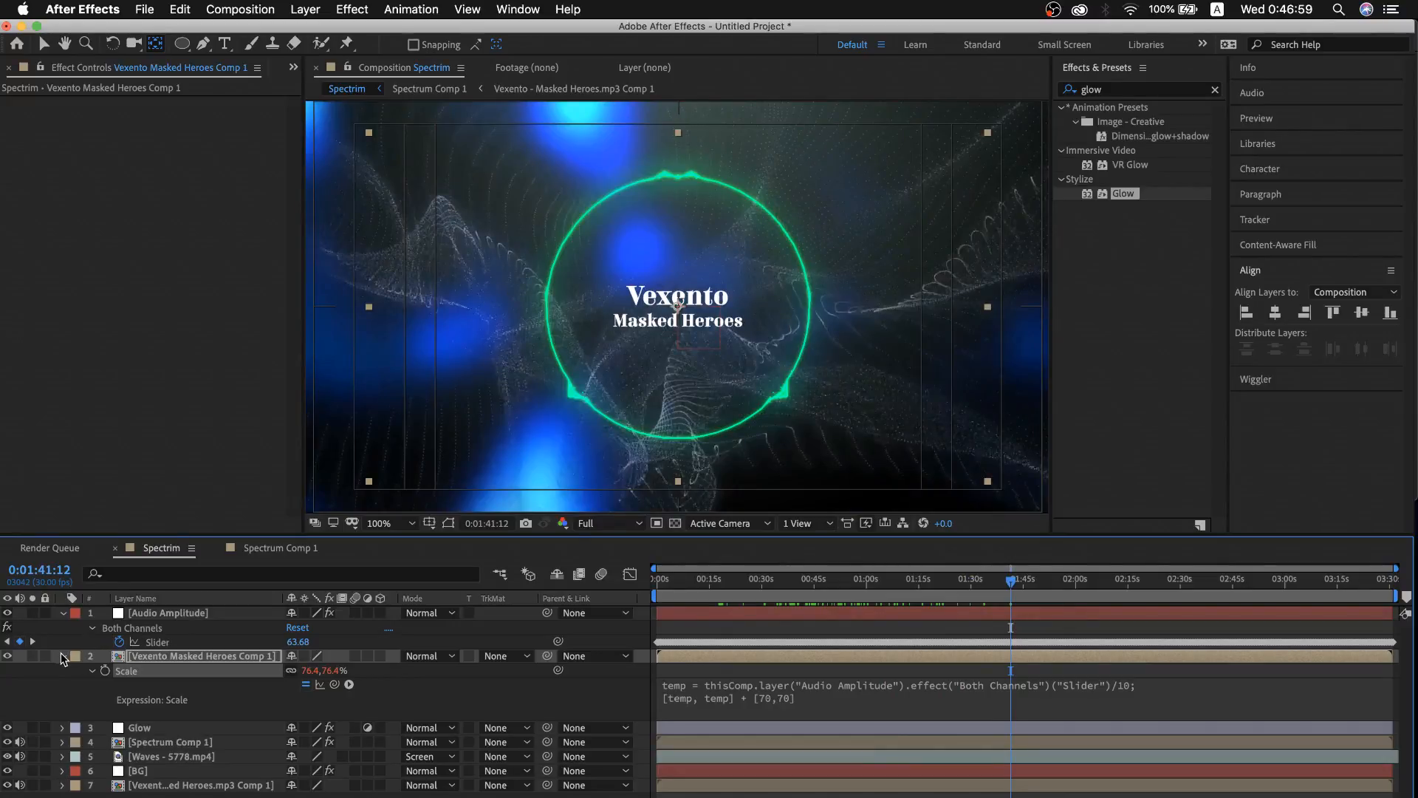
click(63, 656)
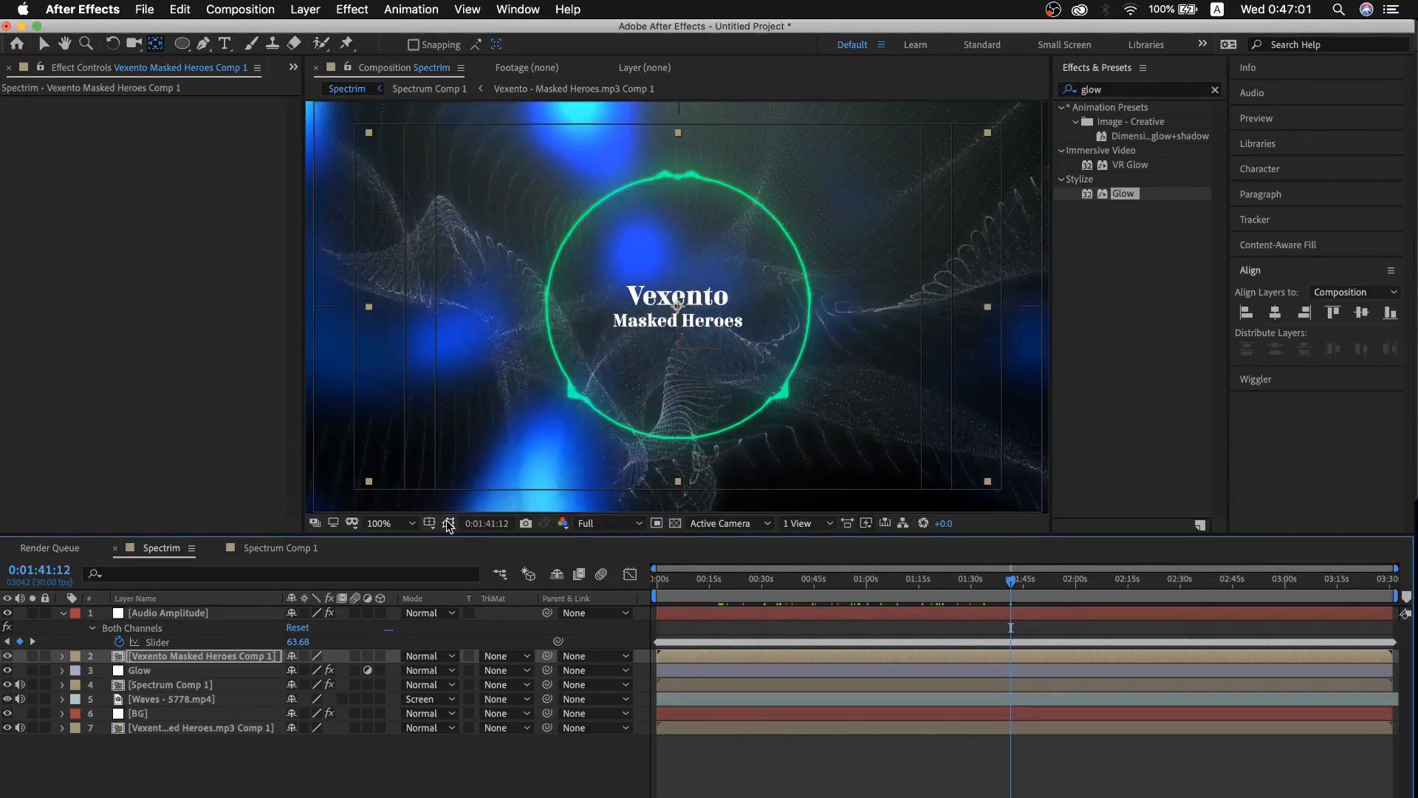
Duplicate the title composition layer, set both copies to Overlay blending mode and check the title at 0:00:59:23
click(251, 658)
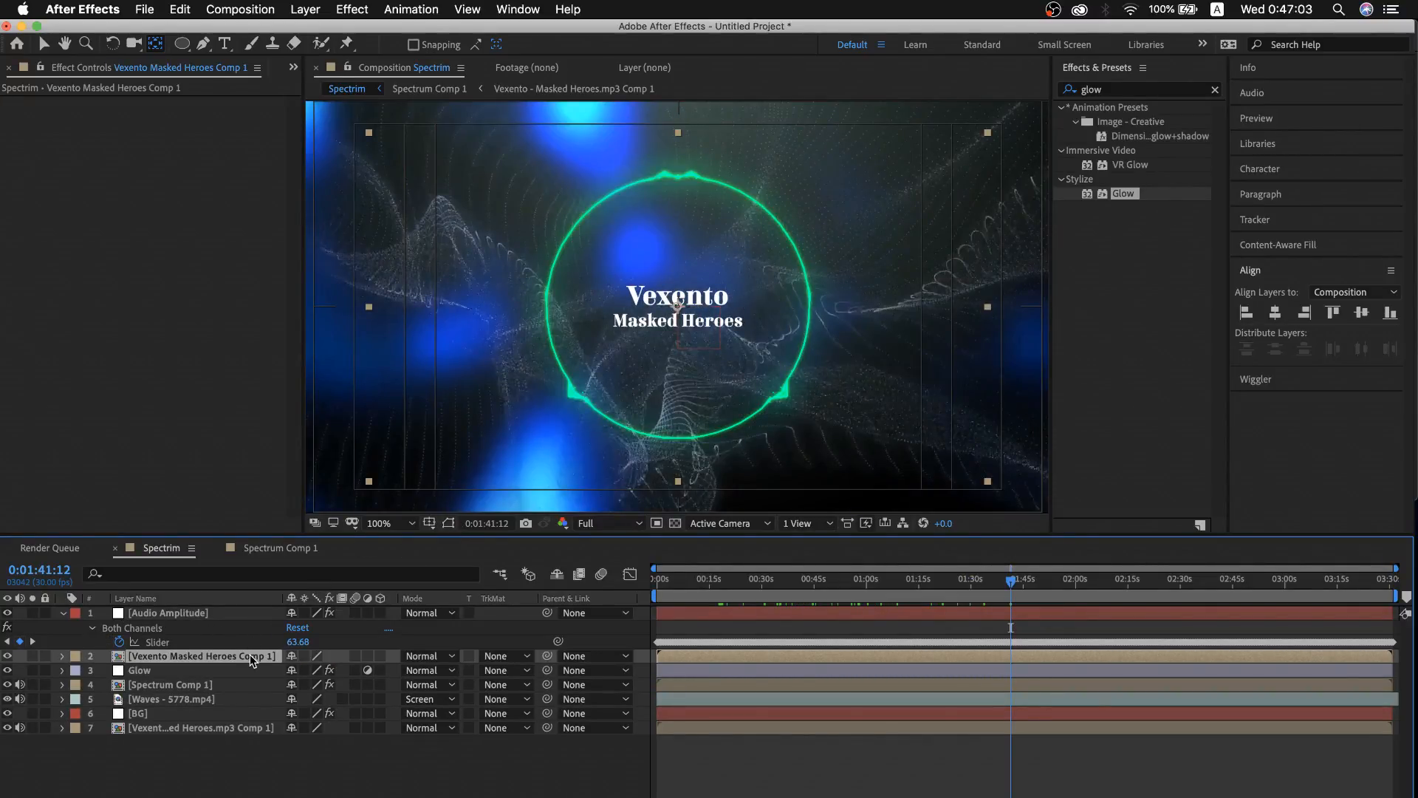
key(super+d)
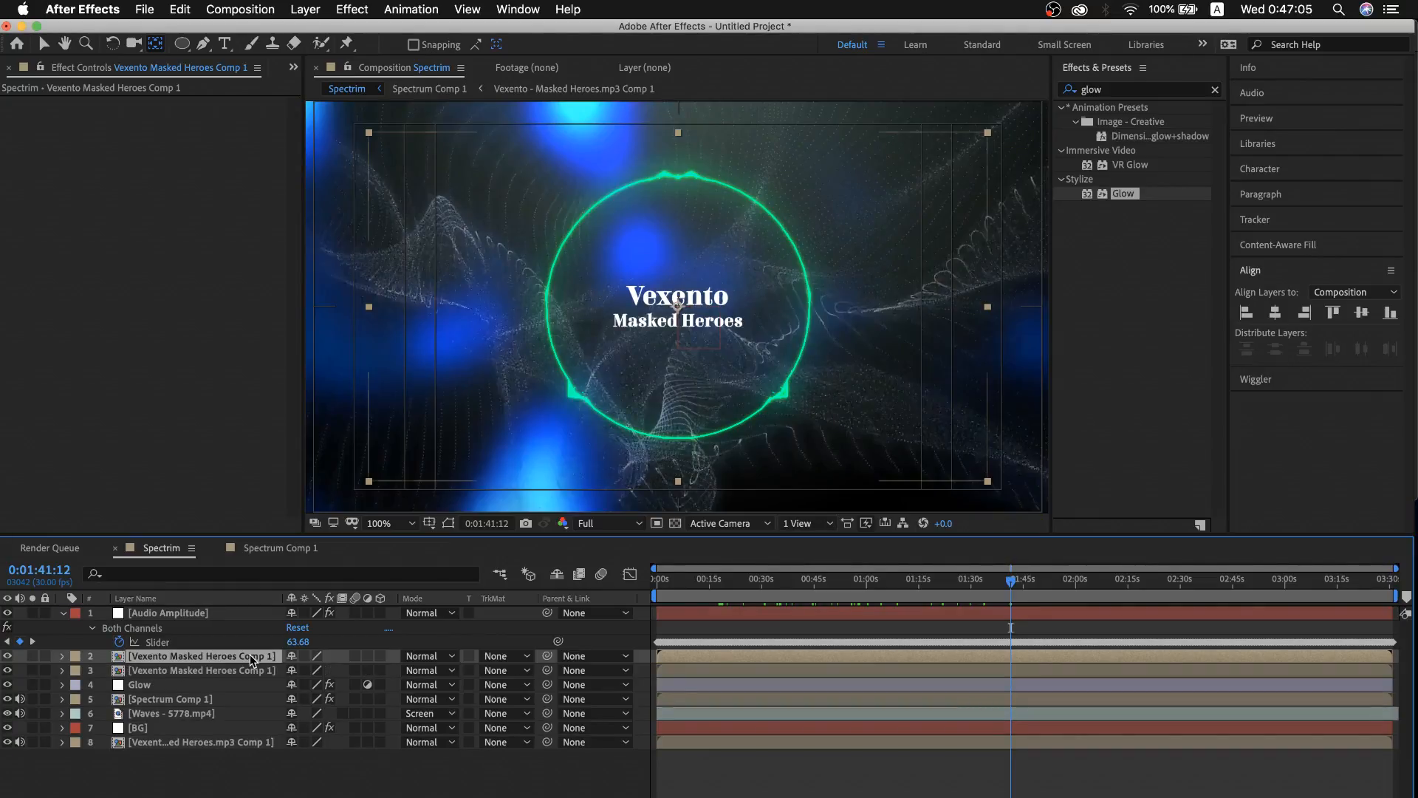
shift+click(251, 672)
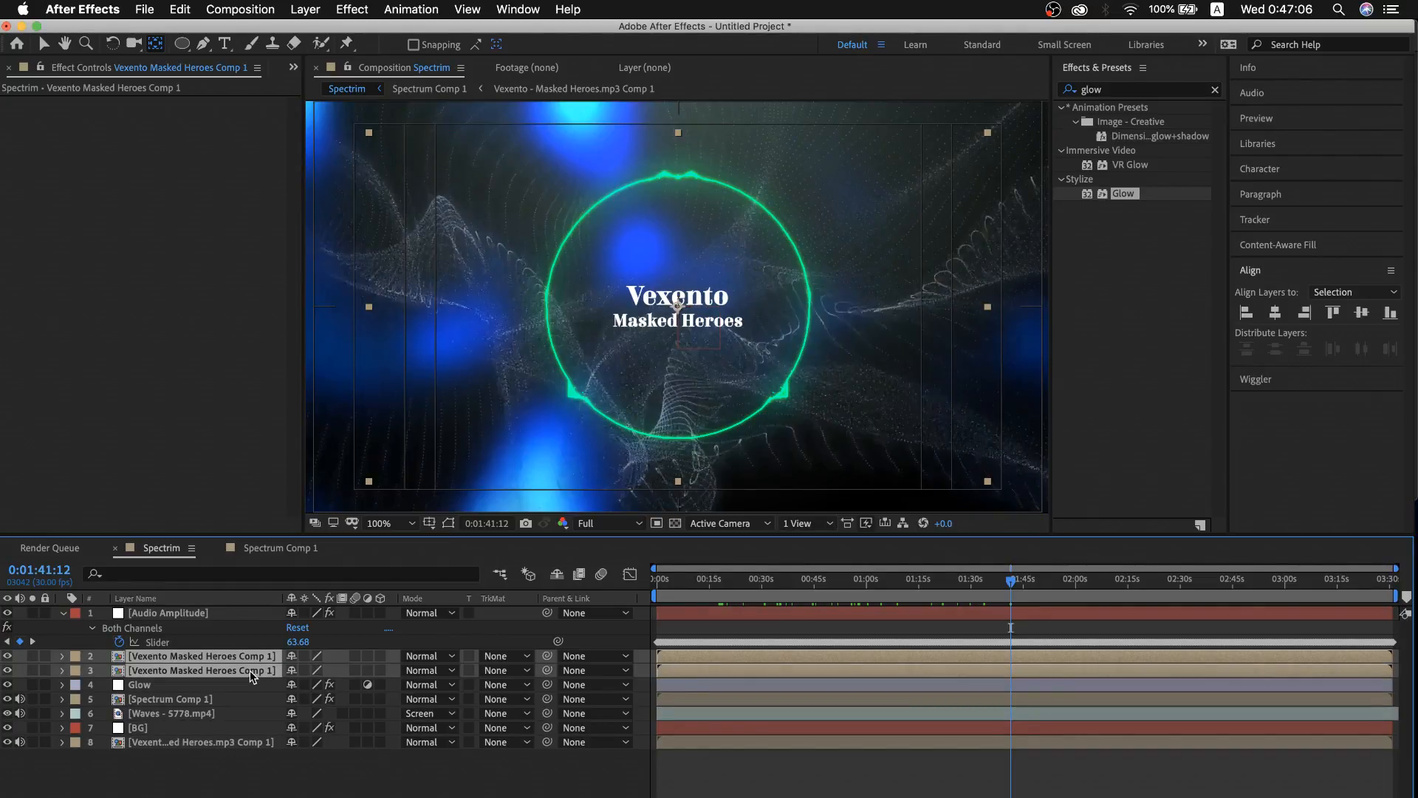
click(442, 659)
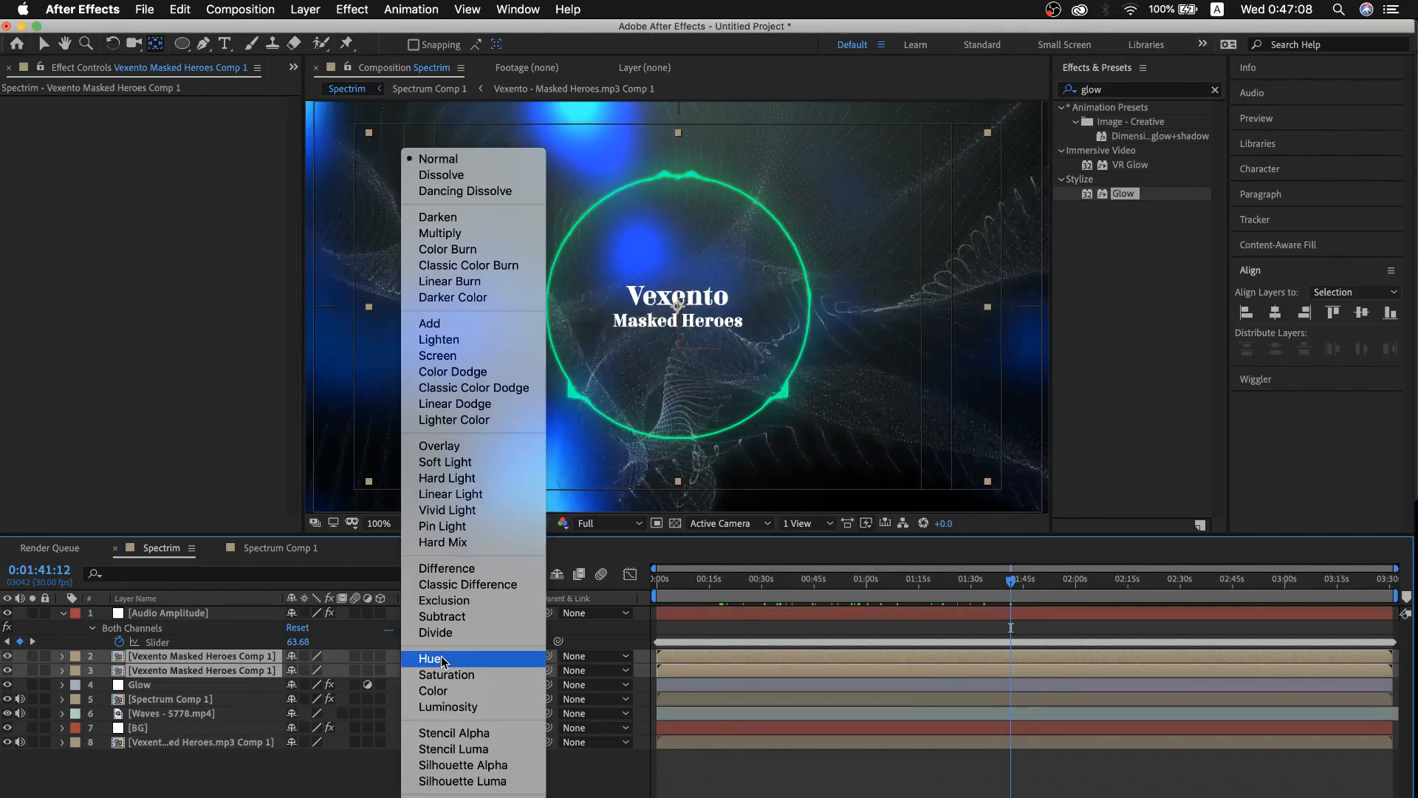
click(472, 445)
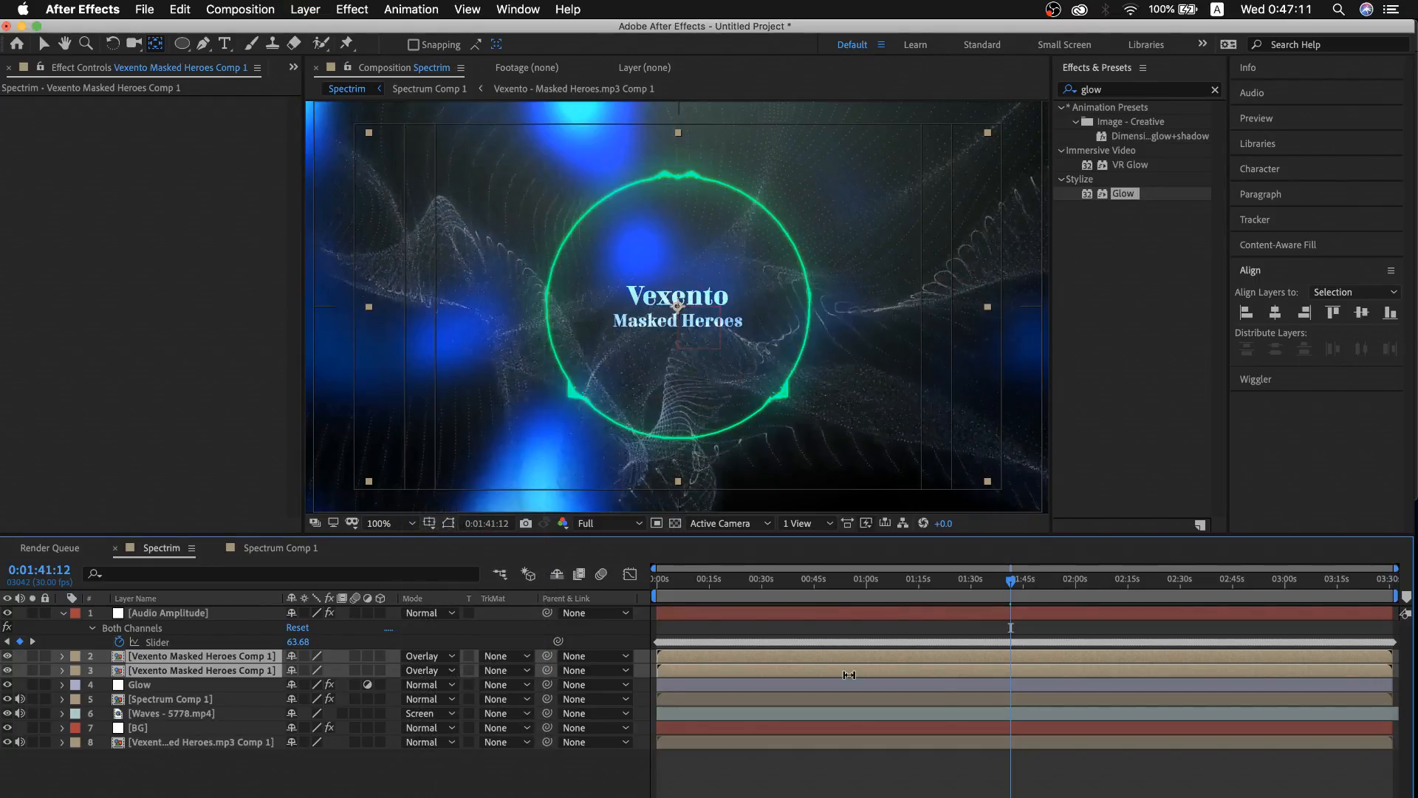
click(1012, 785)
drag(968, 582, 864, 615)
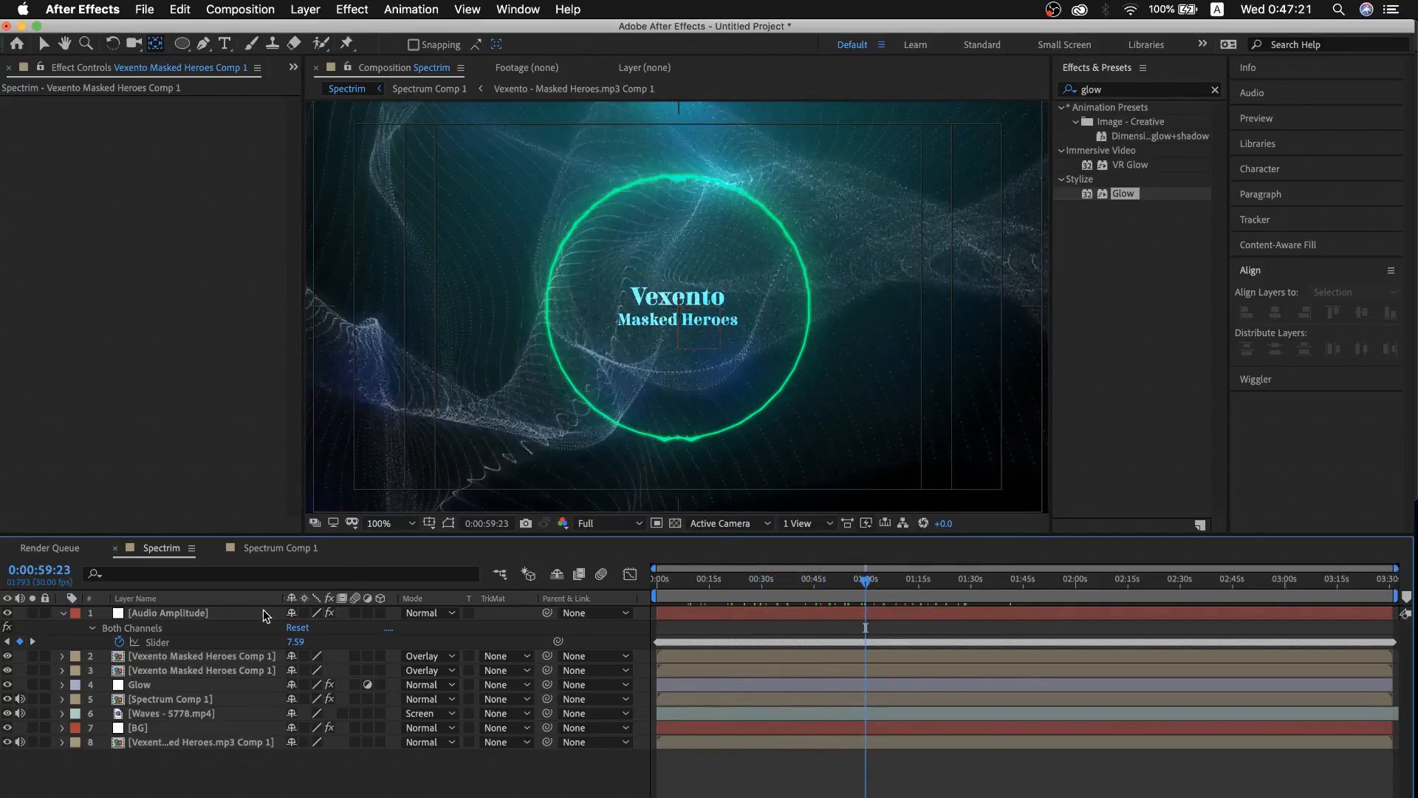
Collapse the Audio Amplitude layer and create a white 1920 x 1080 px solid named Particle
click(62, 613)
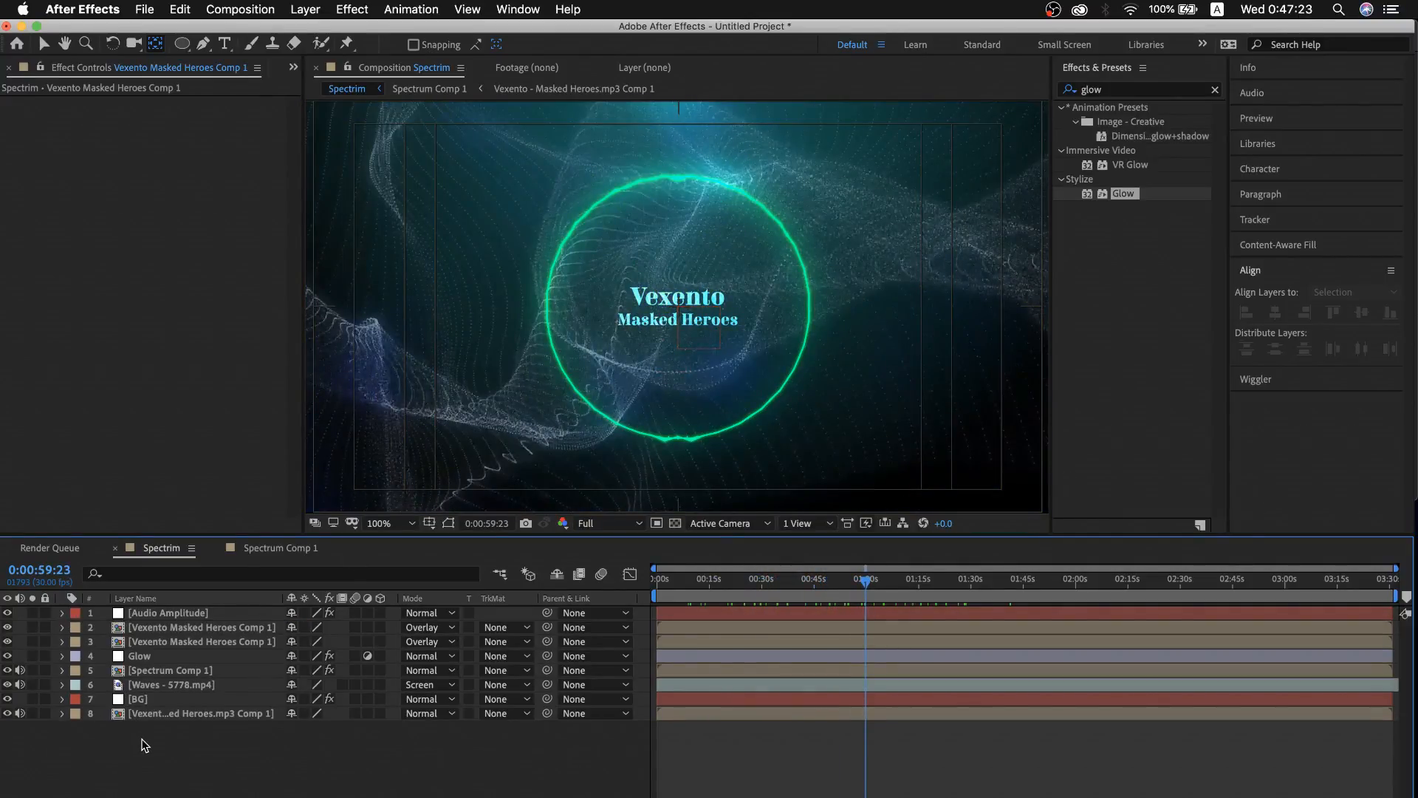
key(super+t)
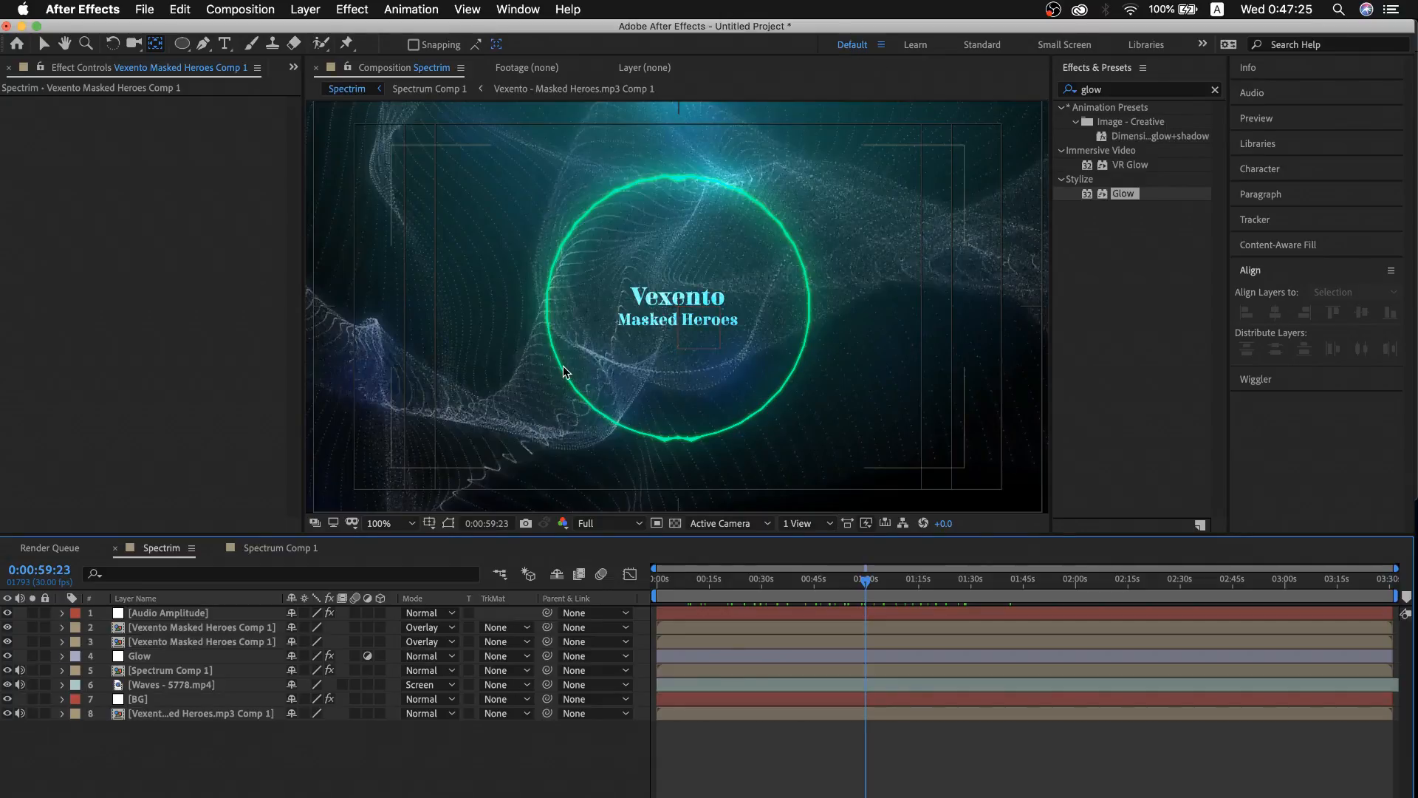
key(super+y)
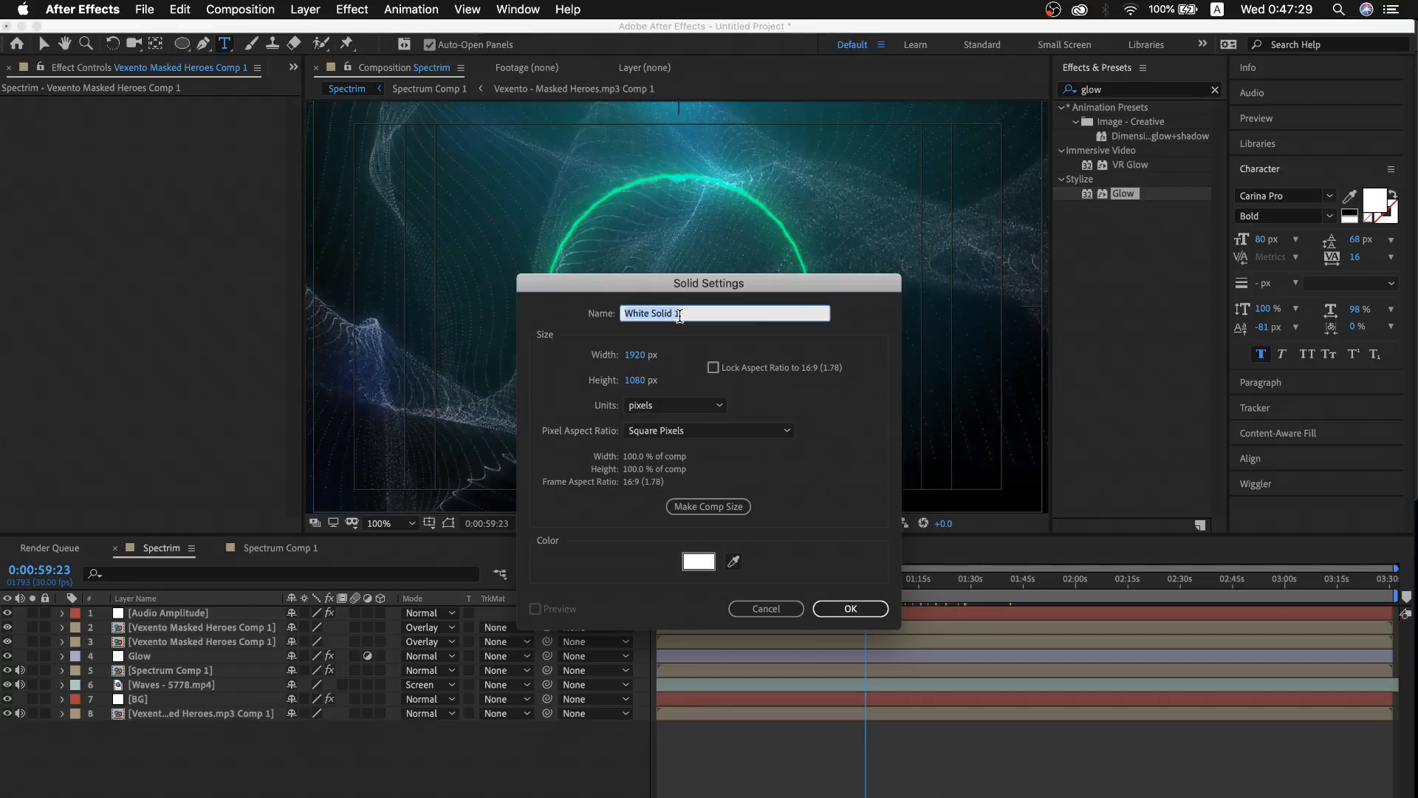
text(Particle)
key(Return)
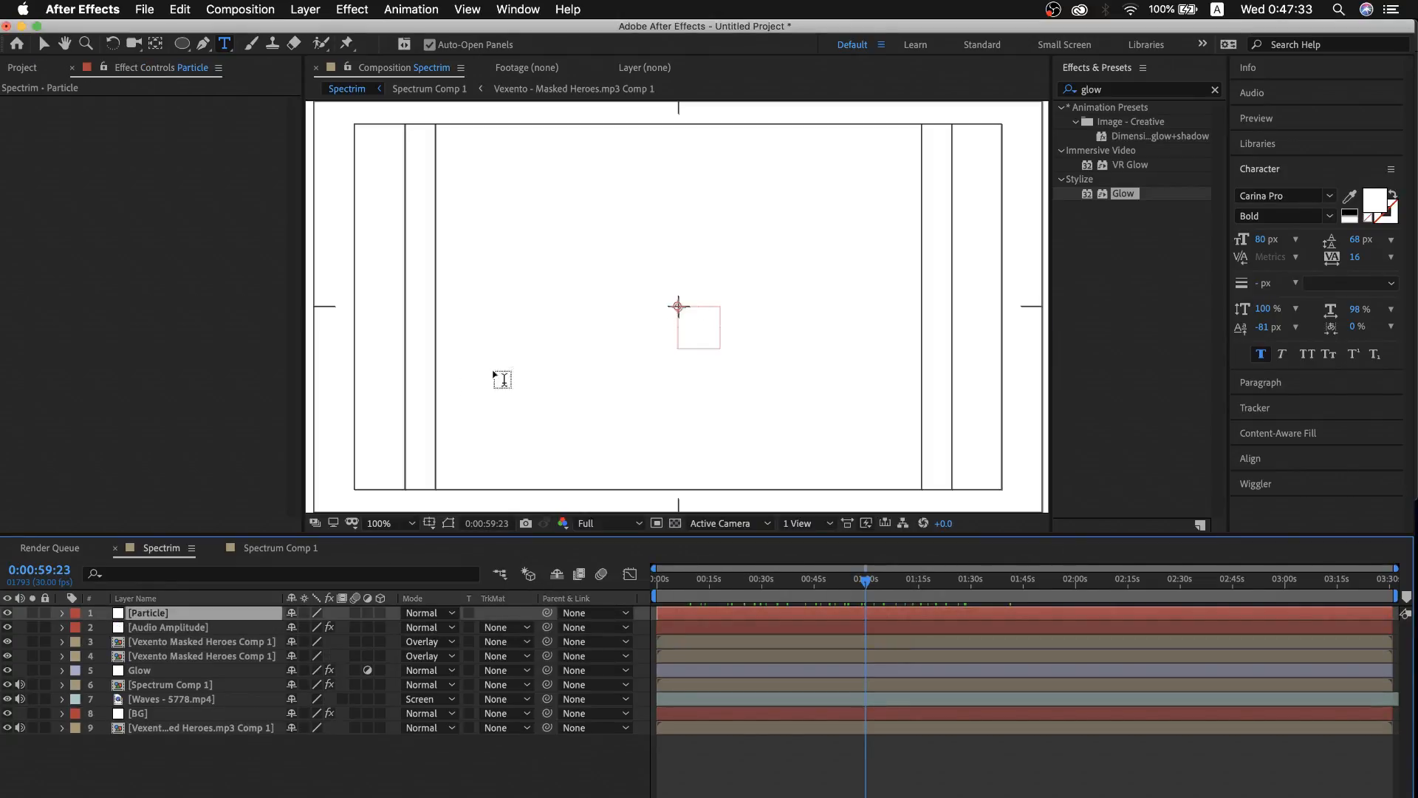
Search the effects for "particle" and apply CC Particle World to the Particle solid
click(1148, 93)
click(1148, 91)
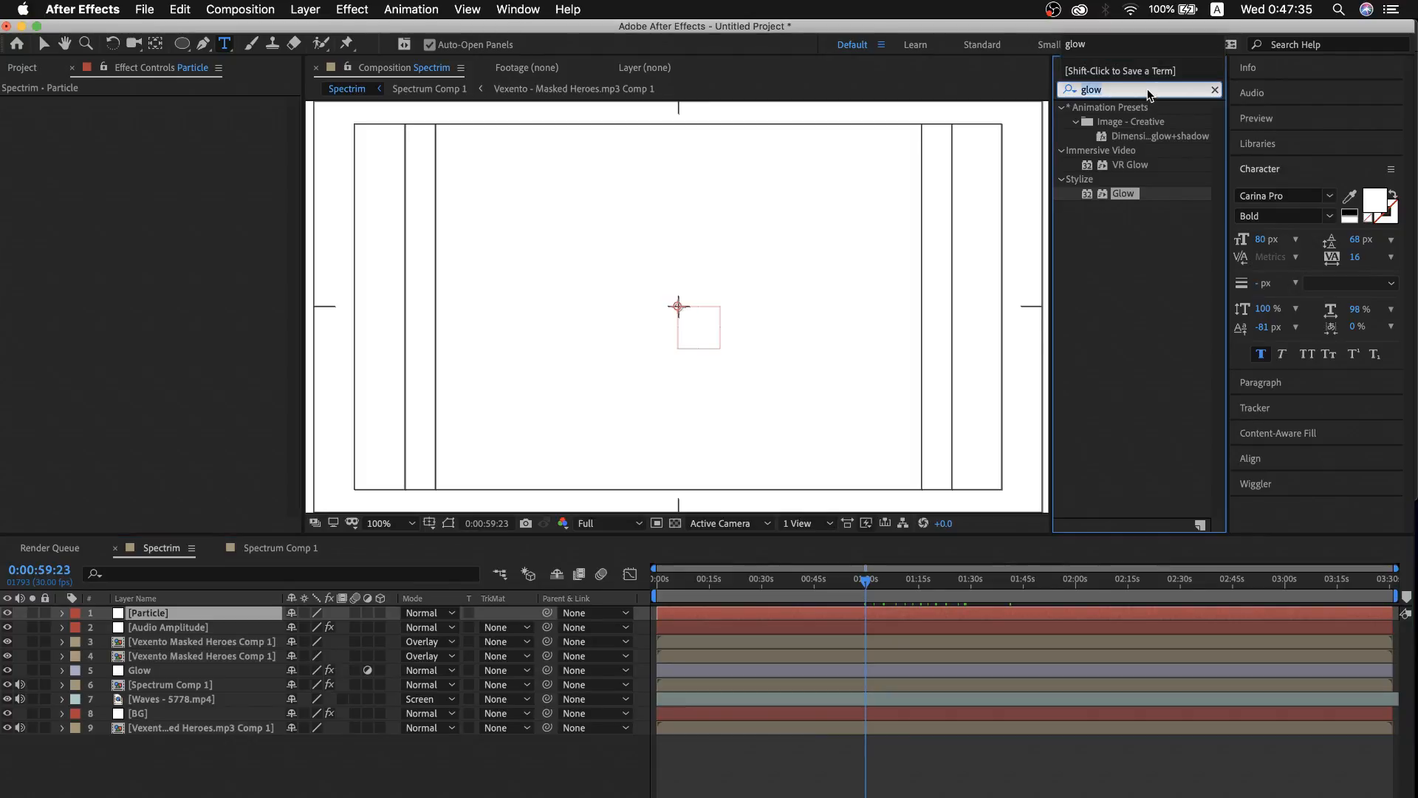
text(part)
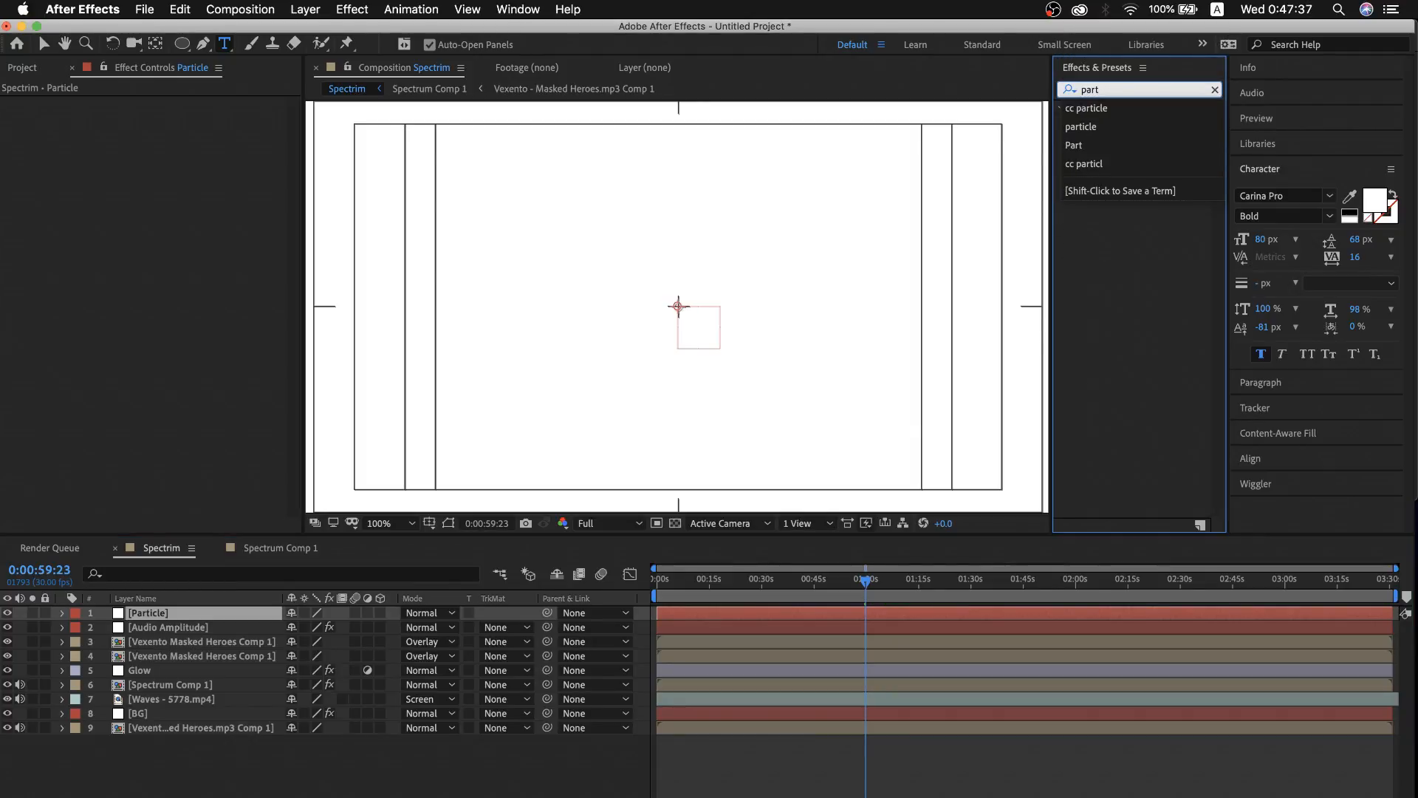
text(icle)
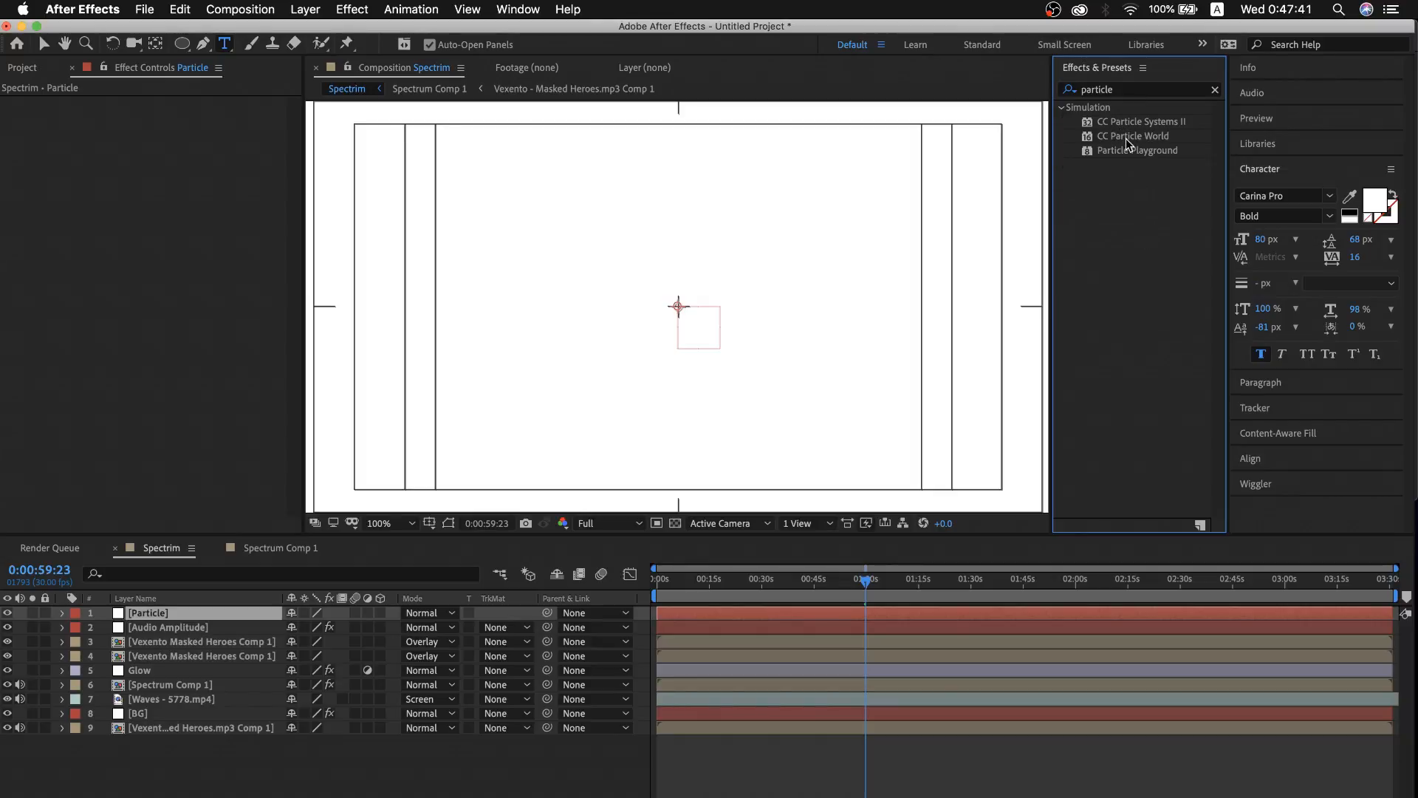
double_click(1126, 139)
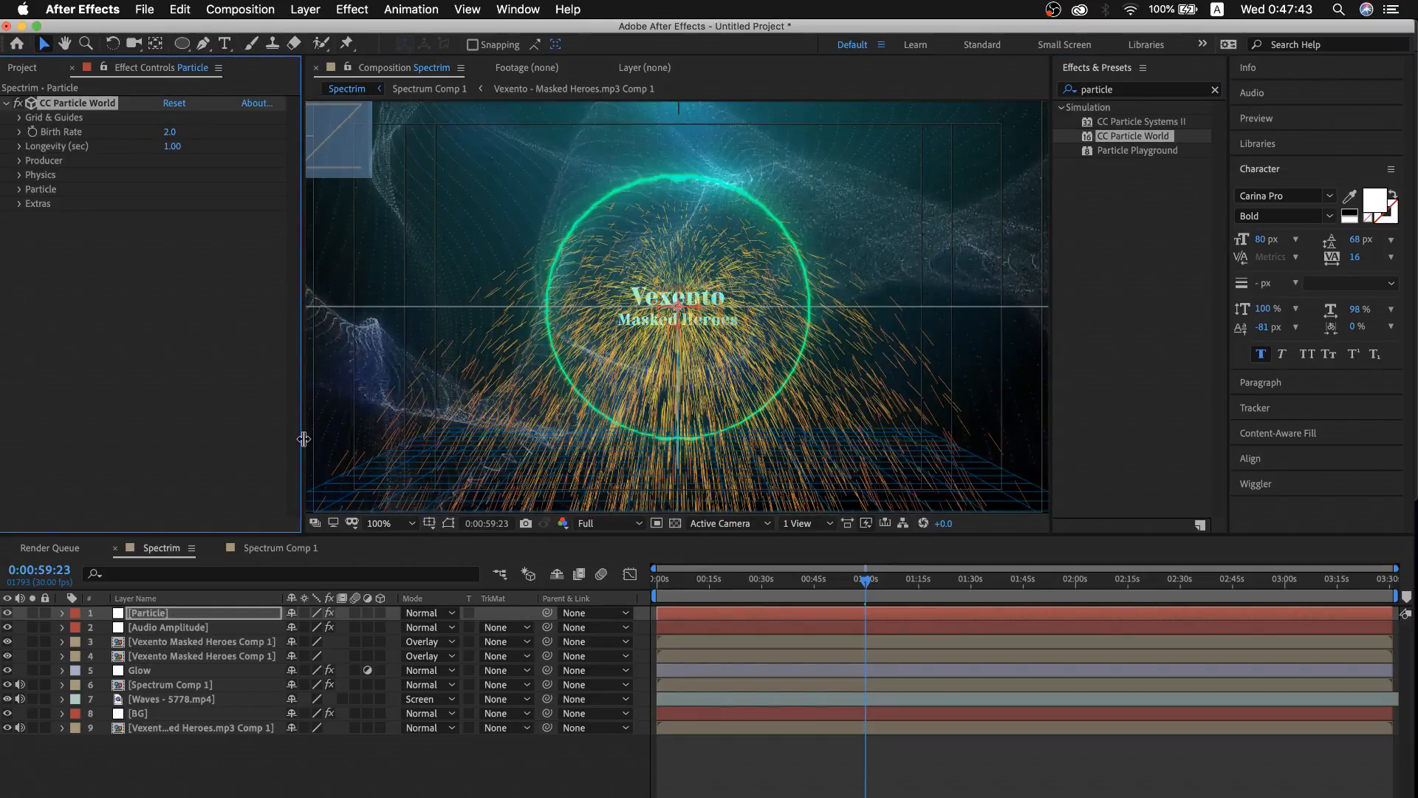
Set CC Particle World's particle type to Lens Fade, with Birth Size 0.060 and Death Size 0.010
click(19, 189)
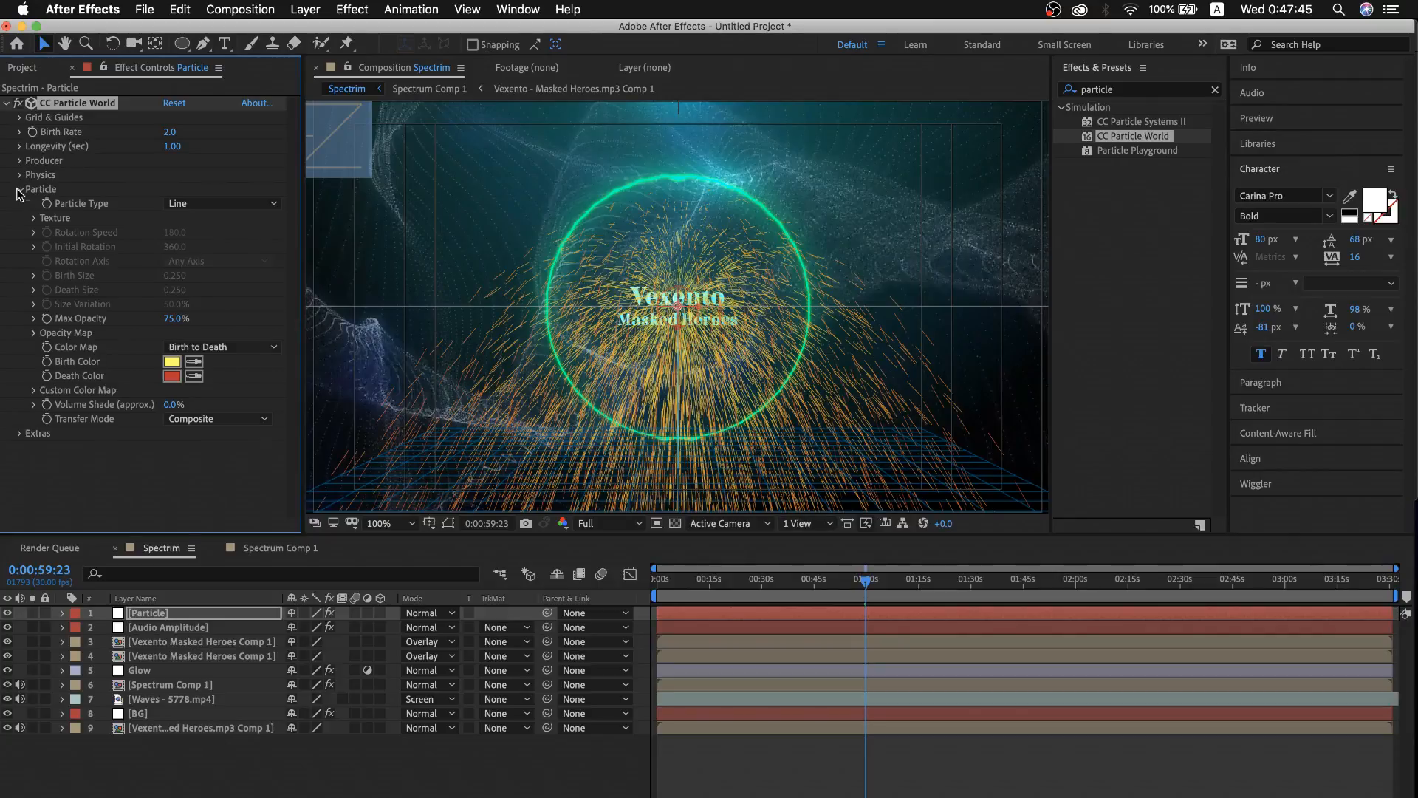
click(217, 202)
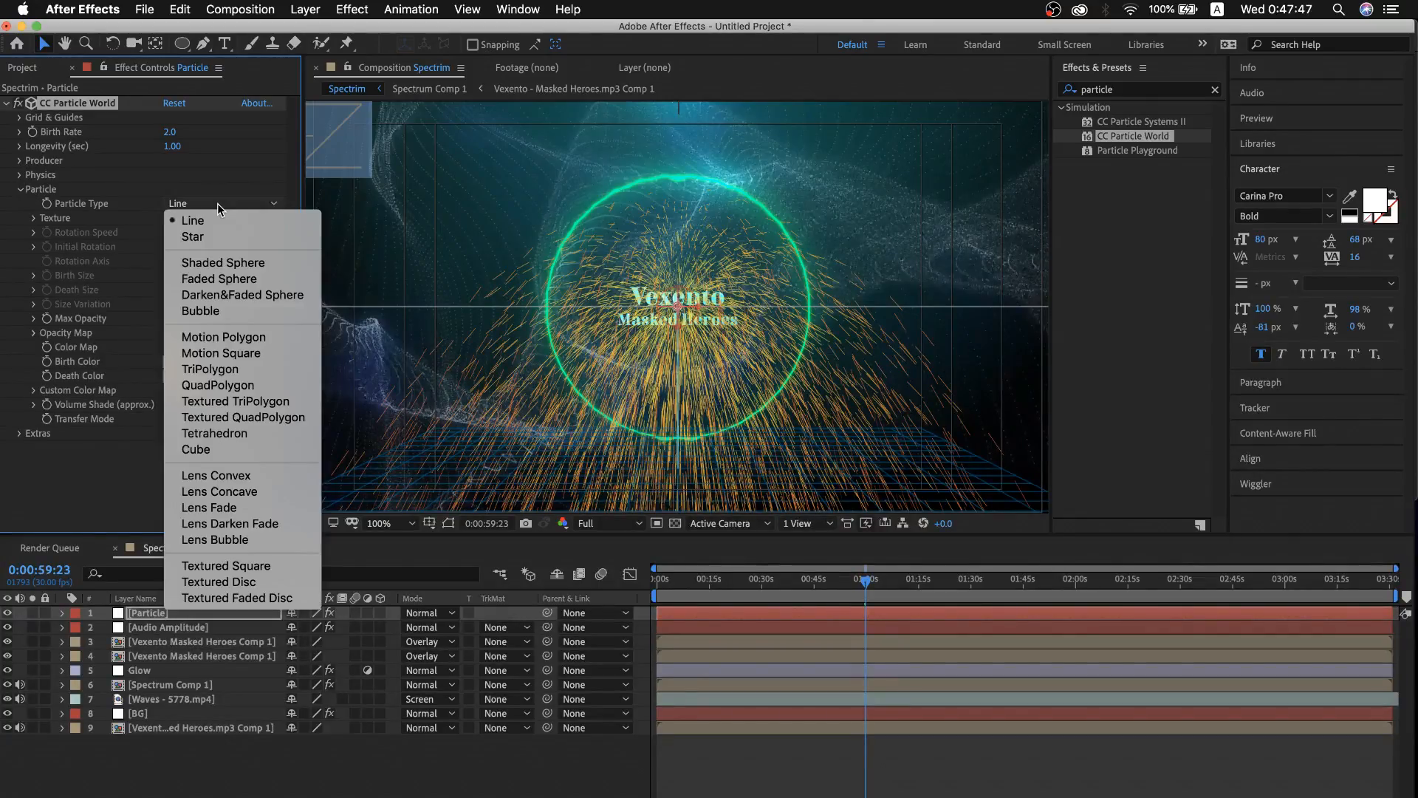
click(227, 508)
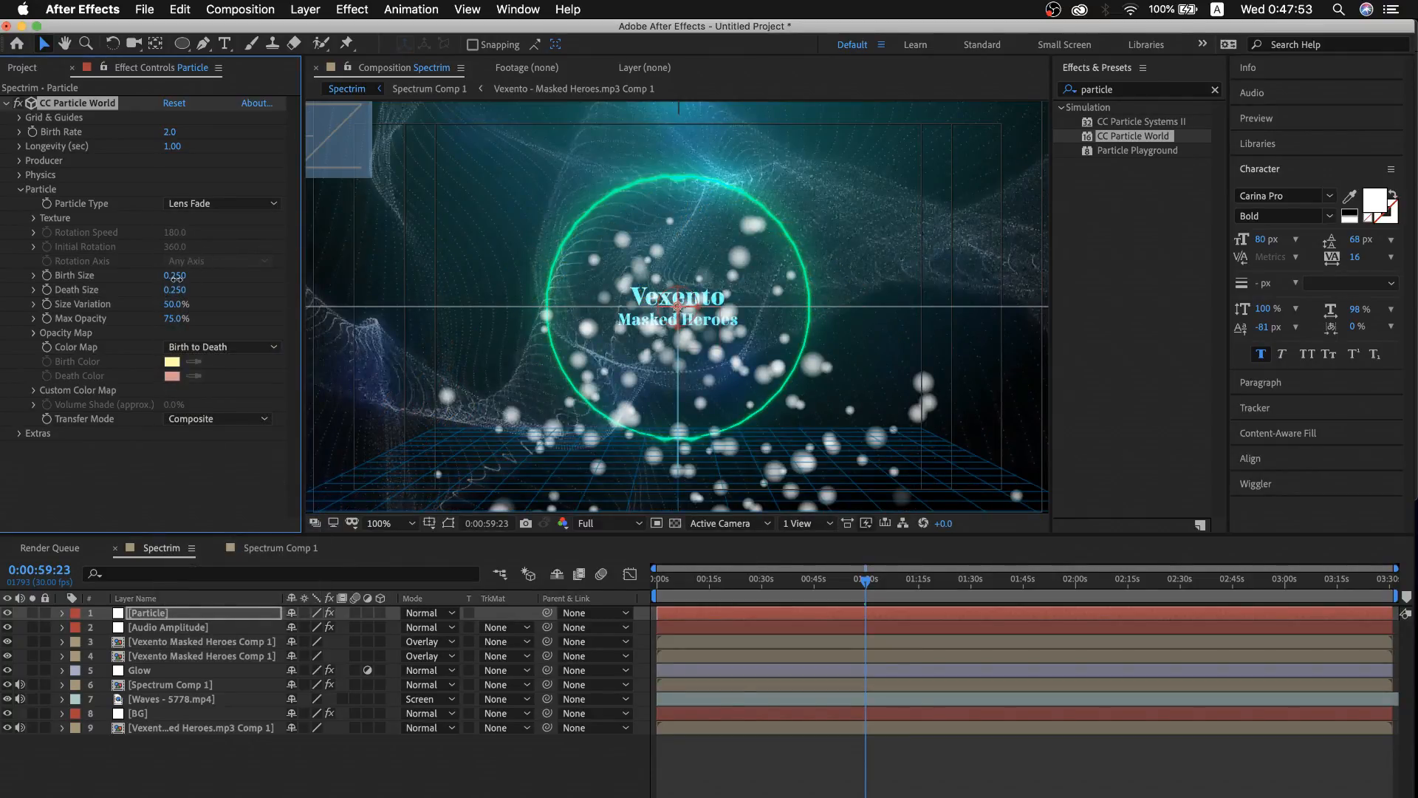
drag(167, 279, 162, 282)
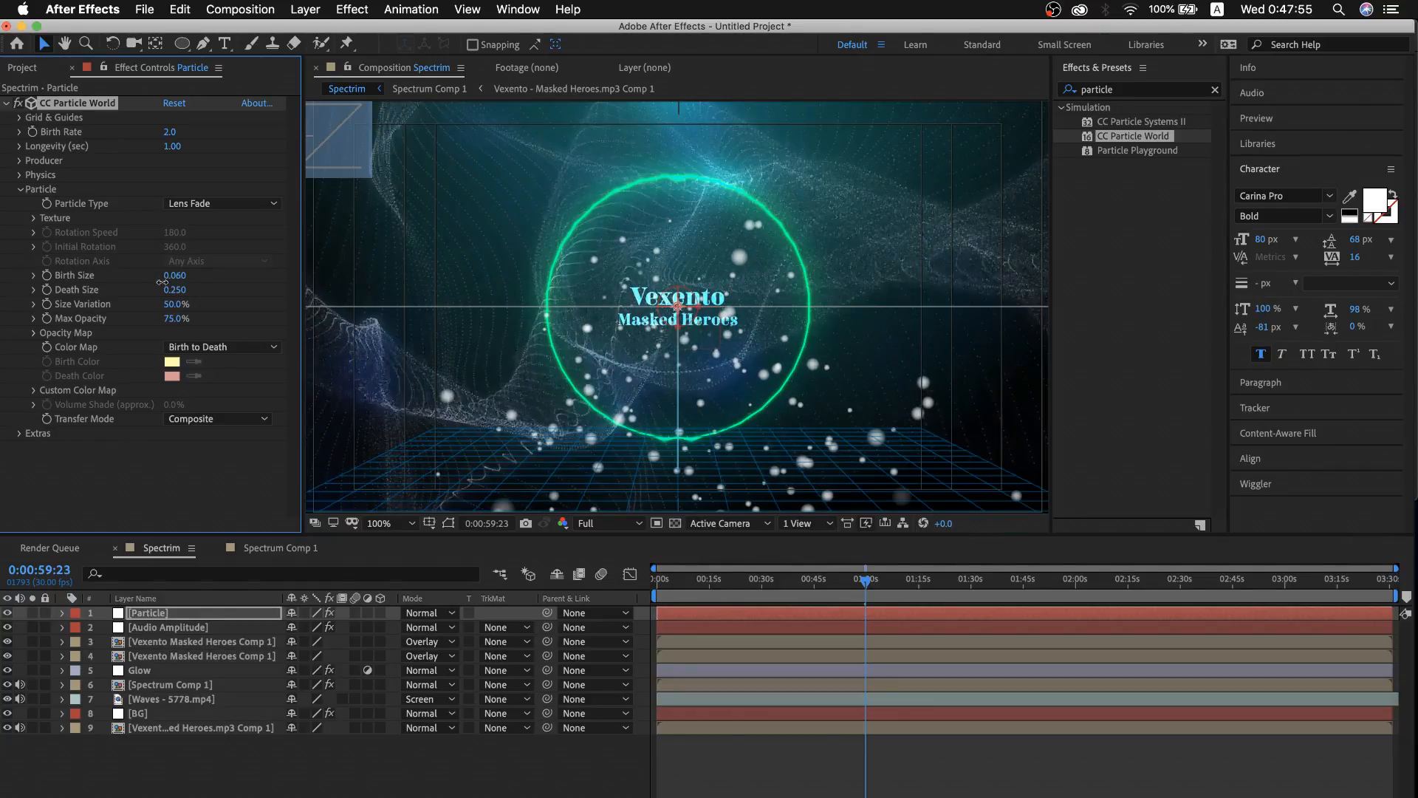
click(175, 290)
key(BackSpace)
text(/01)
key(Return)
drag(172, 289, 160, 298)
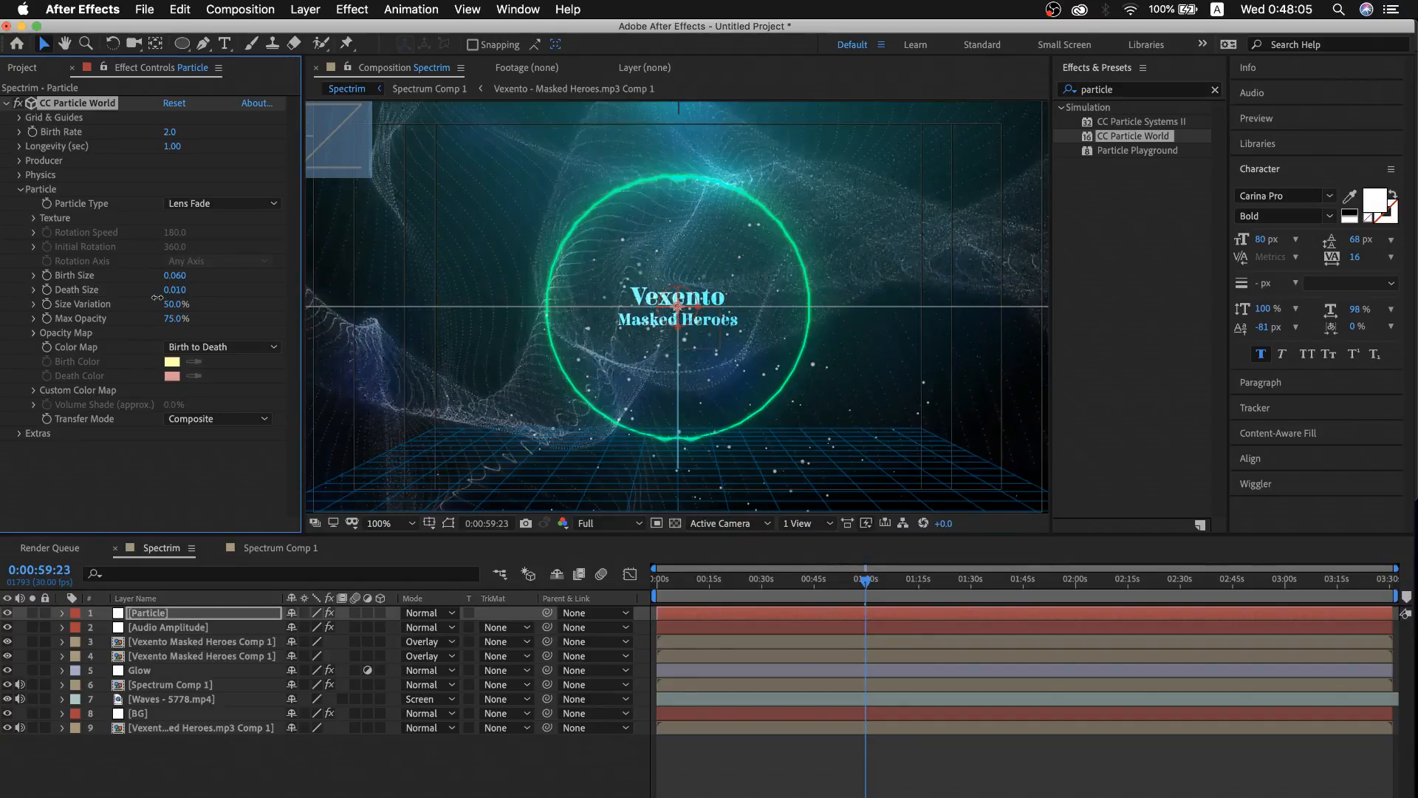
Set the particles' Gravity to 0 and the producer's Radius X to 0.465, Radius Y to 0.545 and Radius Z to 1.585
click(20, 175)
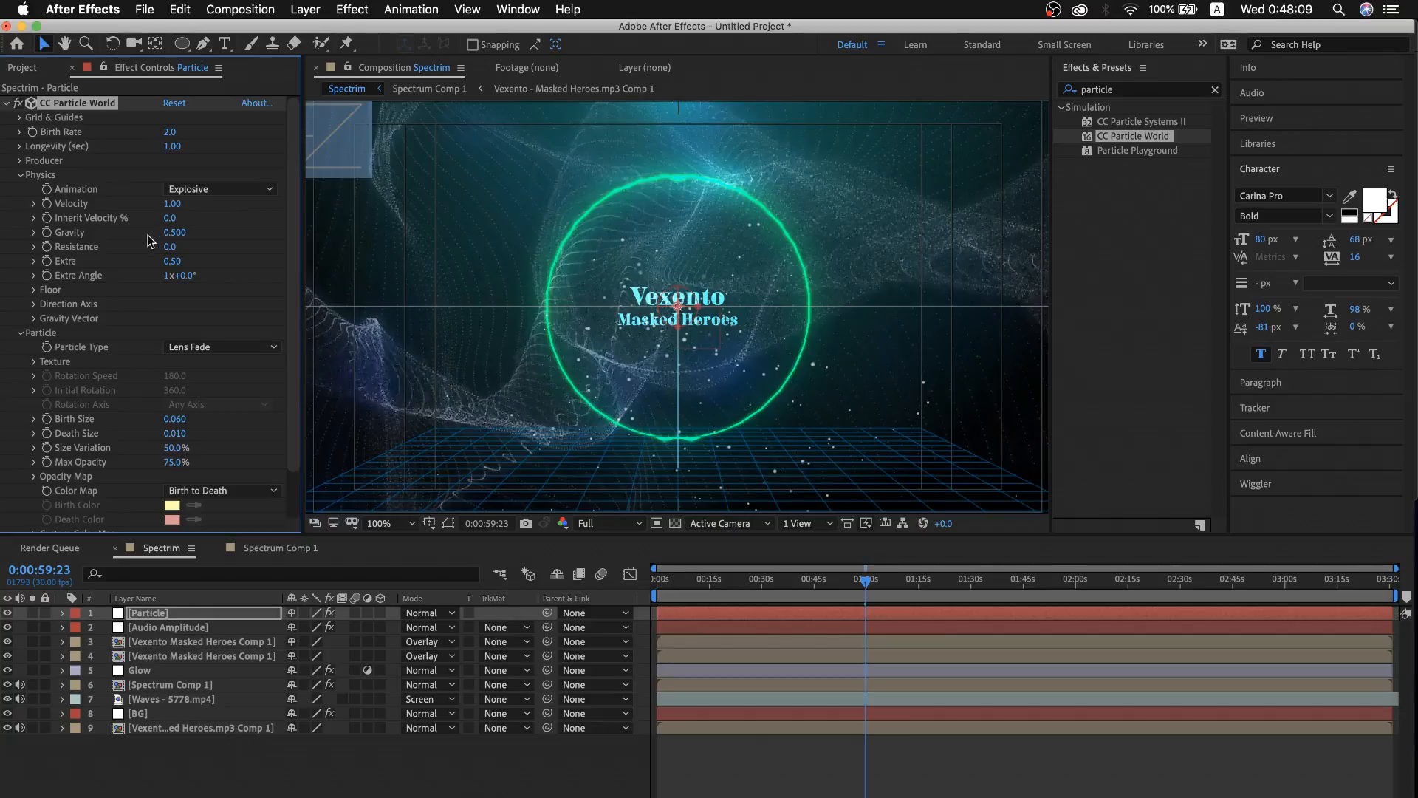
click(172, 233)
text(0)
key(Return)
click(22, 162)
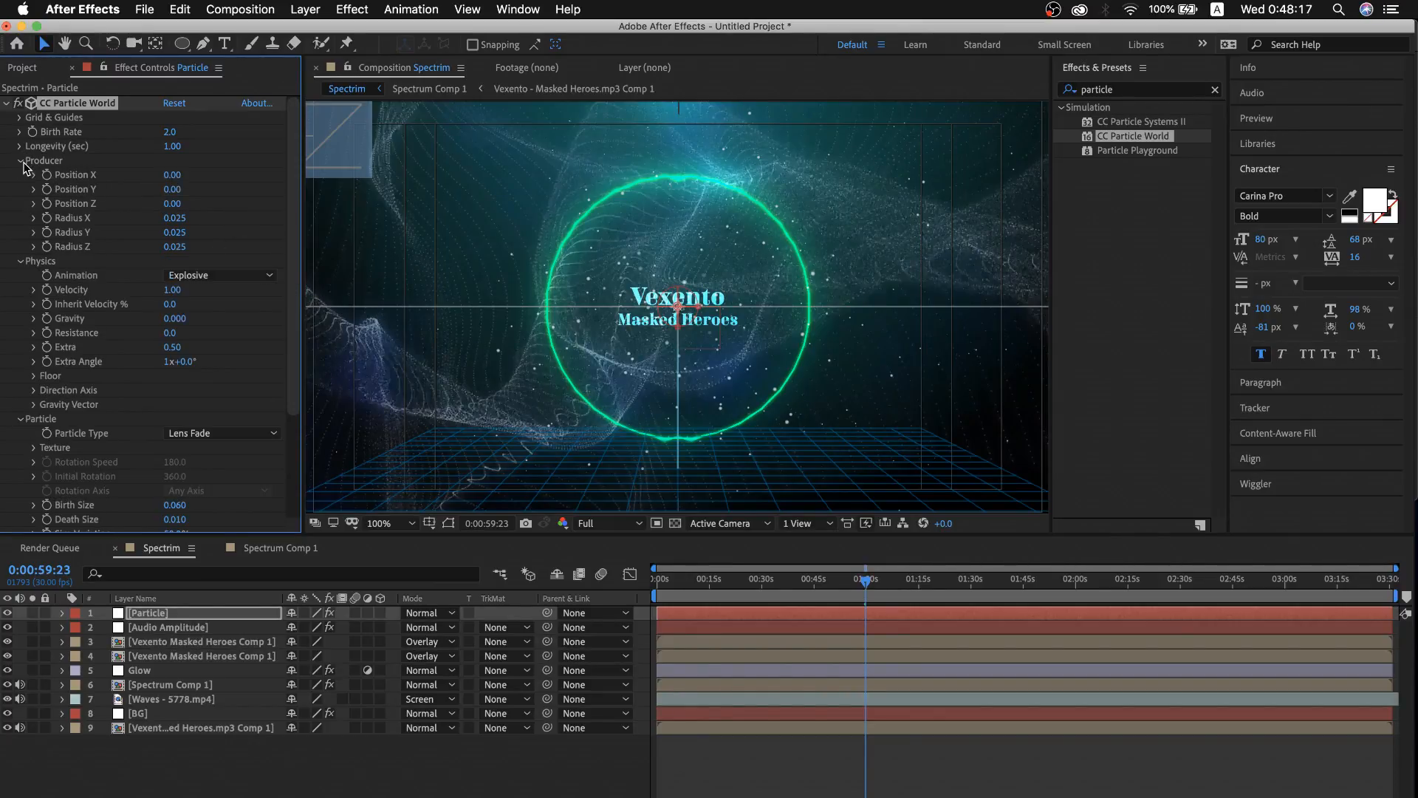
drag(225, 178, 307, 245)
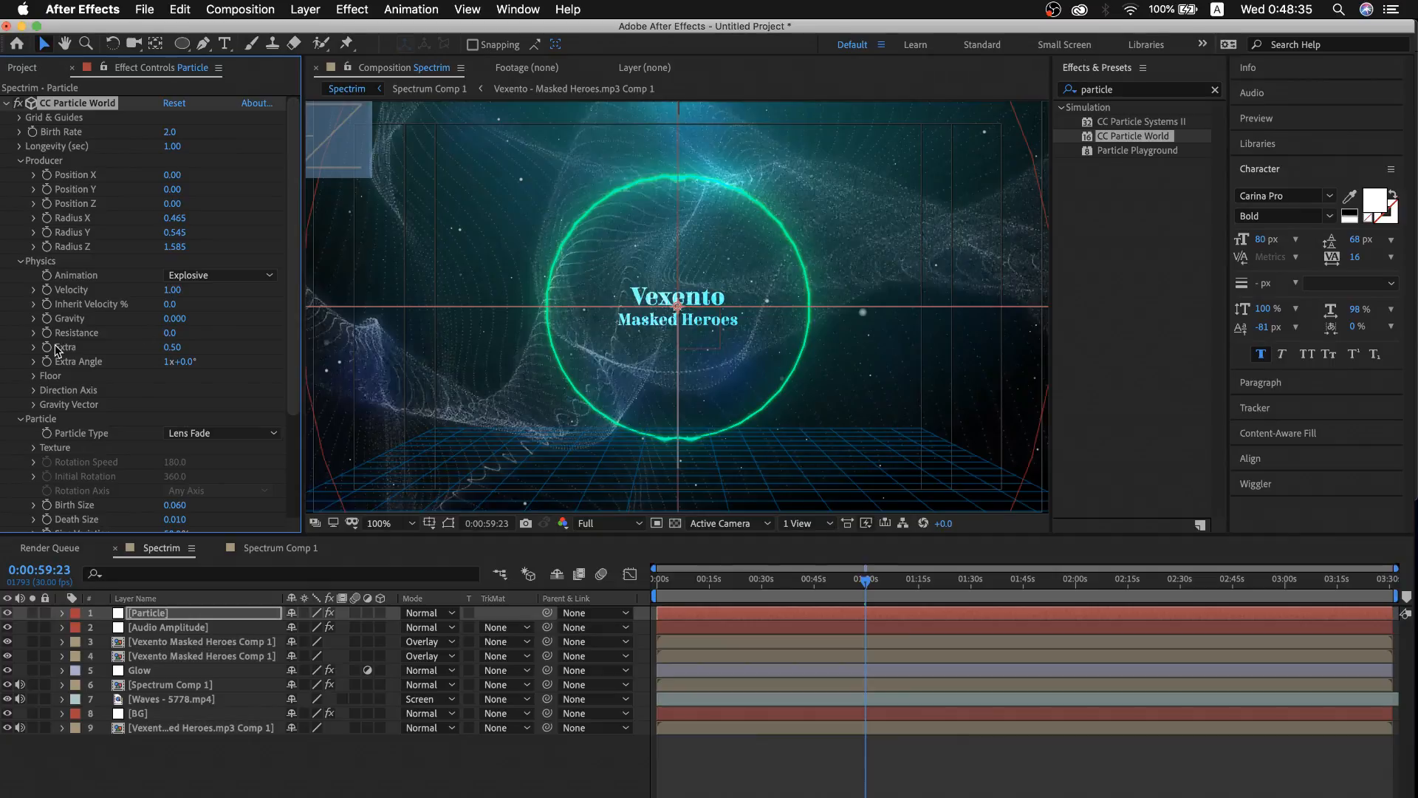
Set the particles' Size Variation to 100% and Max Opacity to 92%
scroll(59, 358, down, 5)
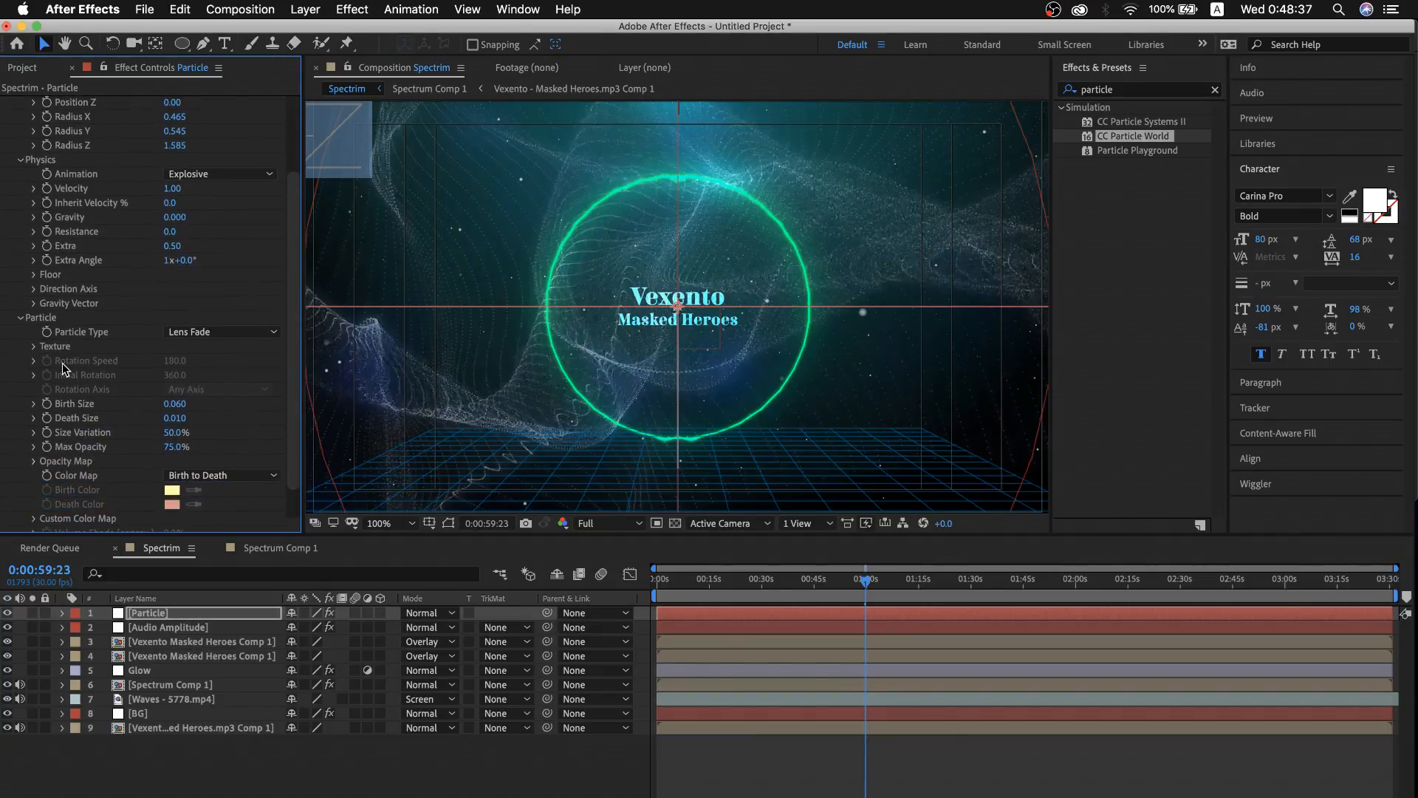
scroll(90, 444, down, 2)
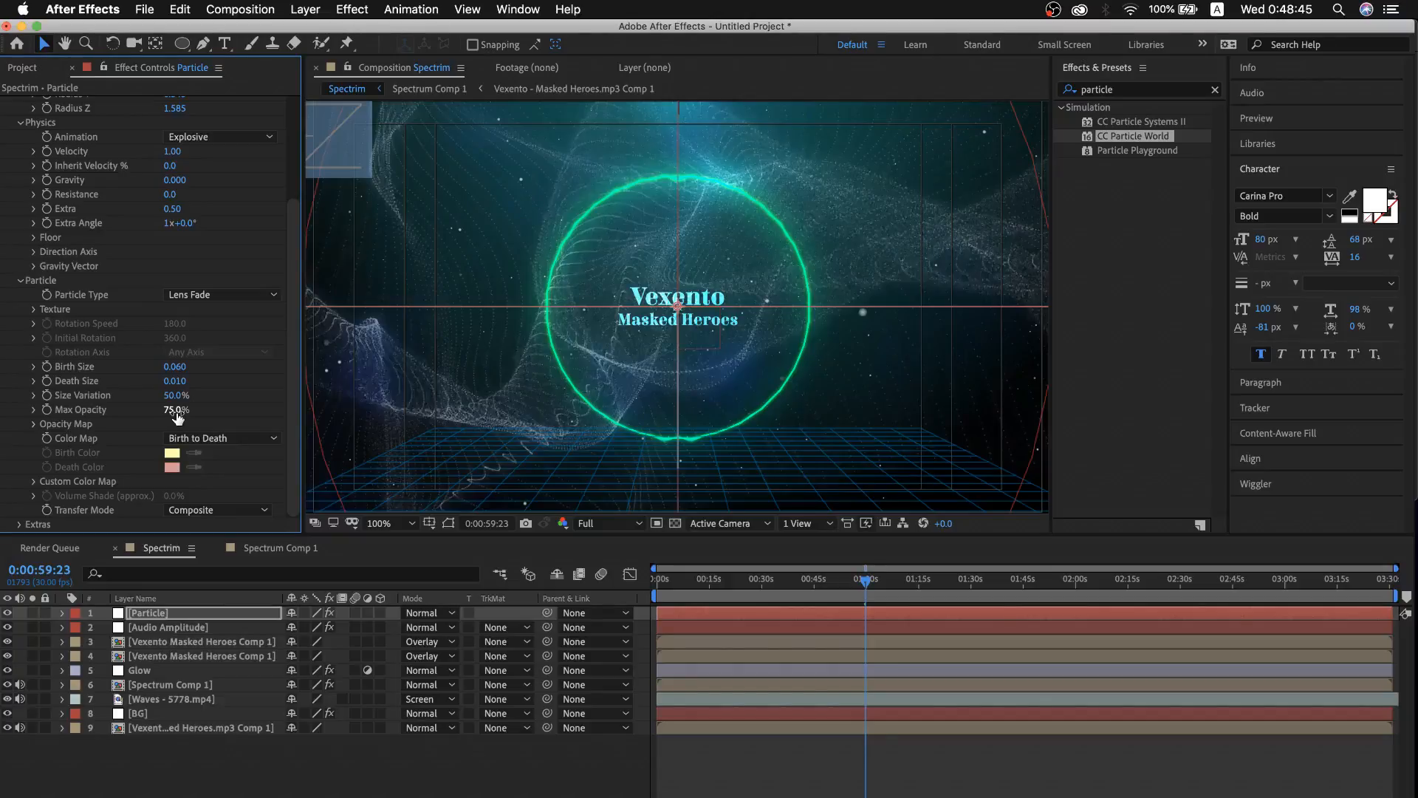
drag(178, 416, 215, 404)
Play a preview of the visualizer with the particles from about 0:00:22:00
drag(778, 579, 734, 583)
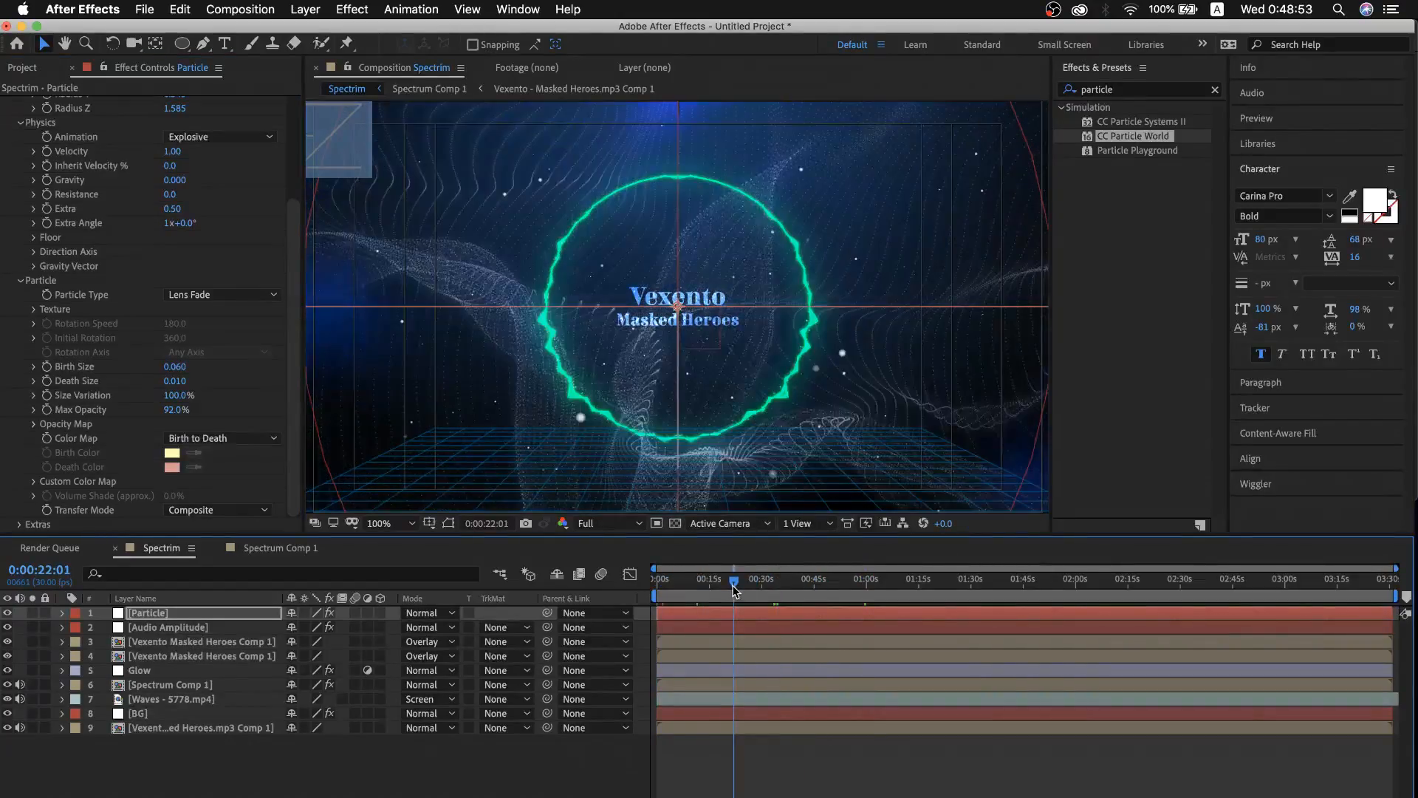
key(space)
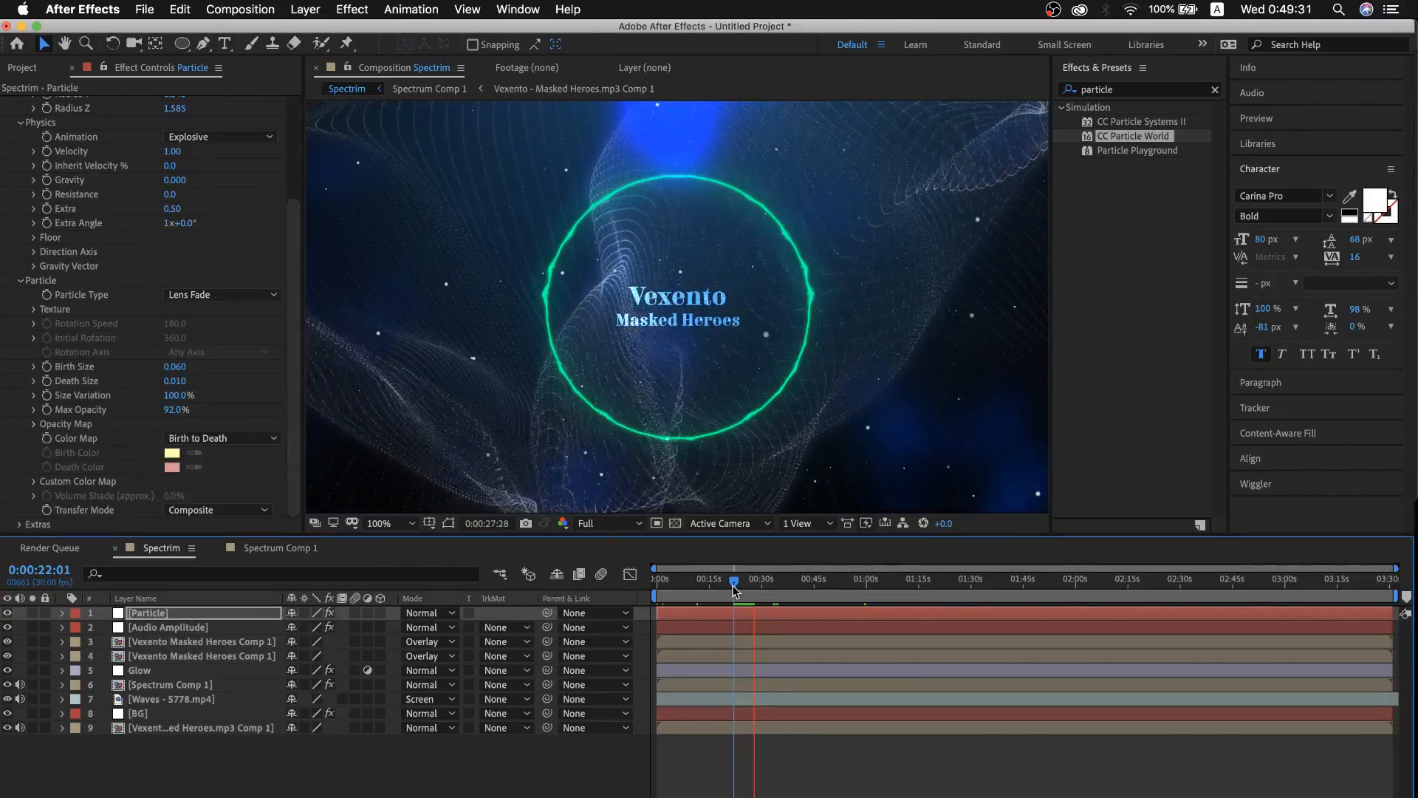
click(733, 588)
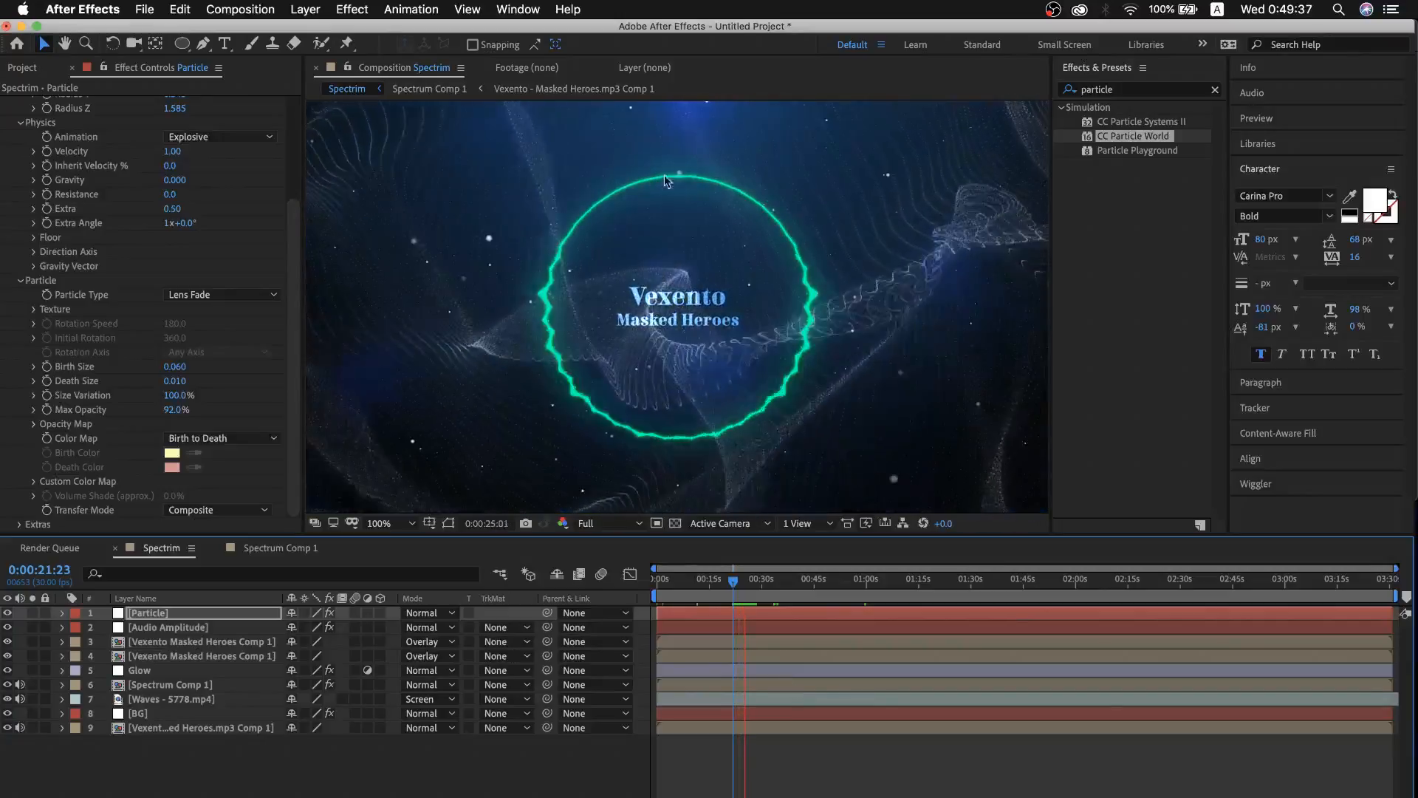
key(space)
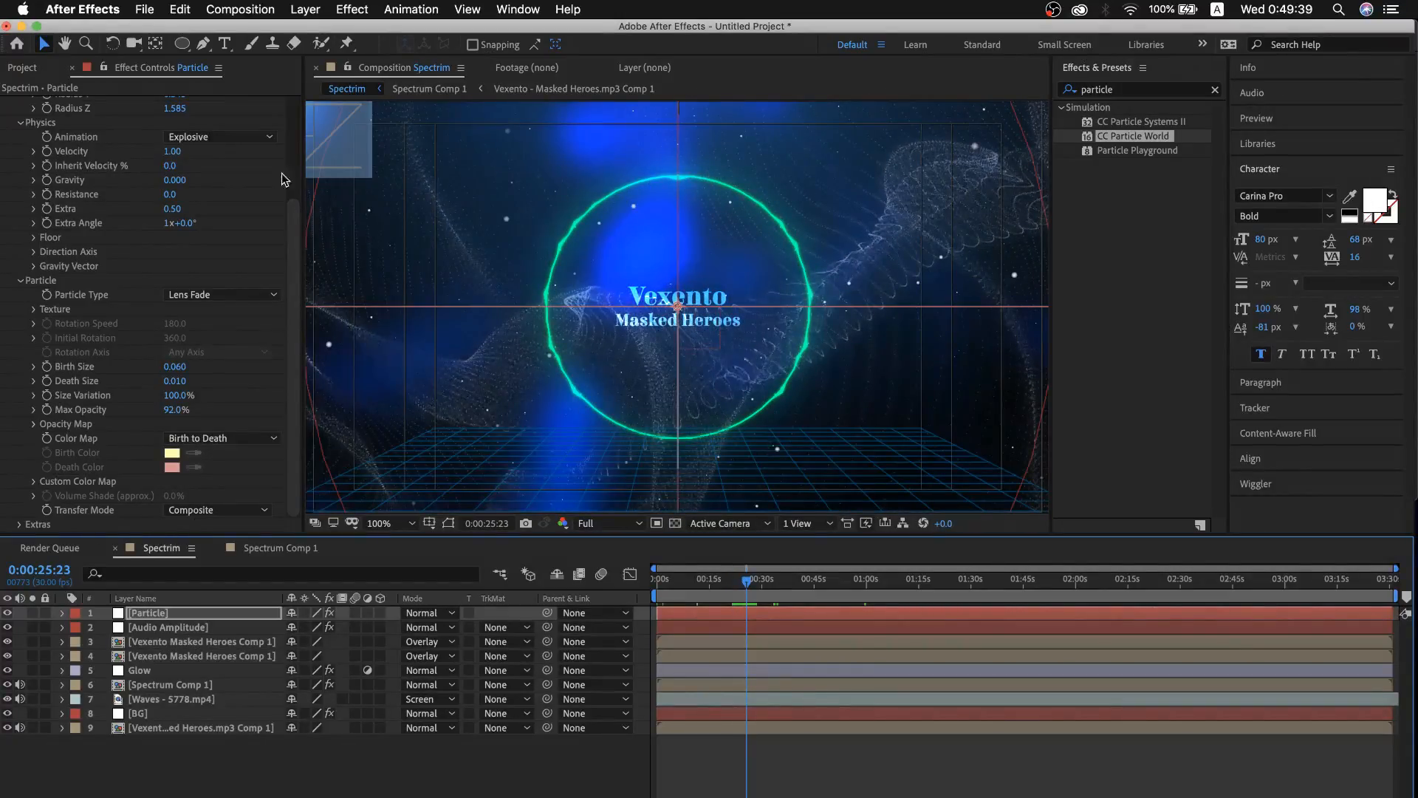
Compare the project's colour depths, set it to 16 bits per channel and check the frames at 0:00:25:05 and 0:00:28:17
click(22, 69)
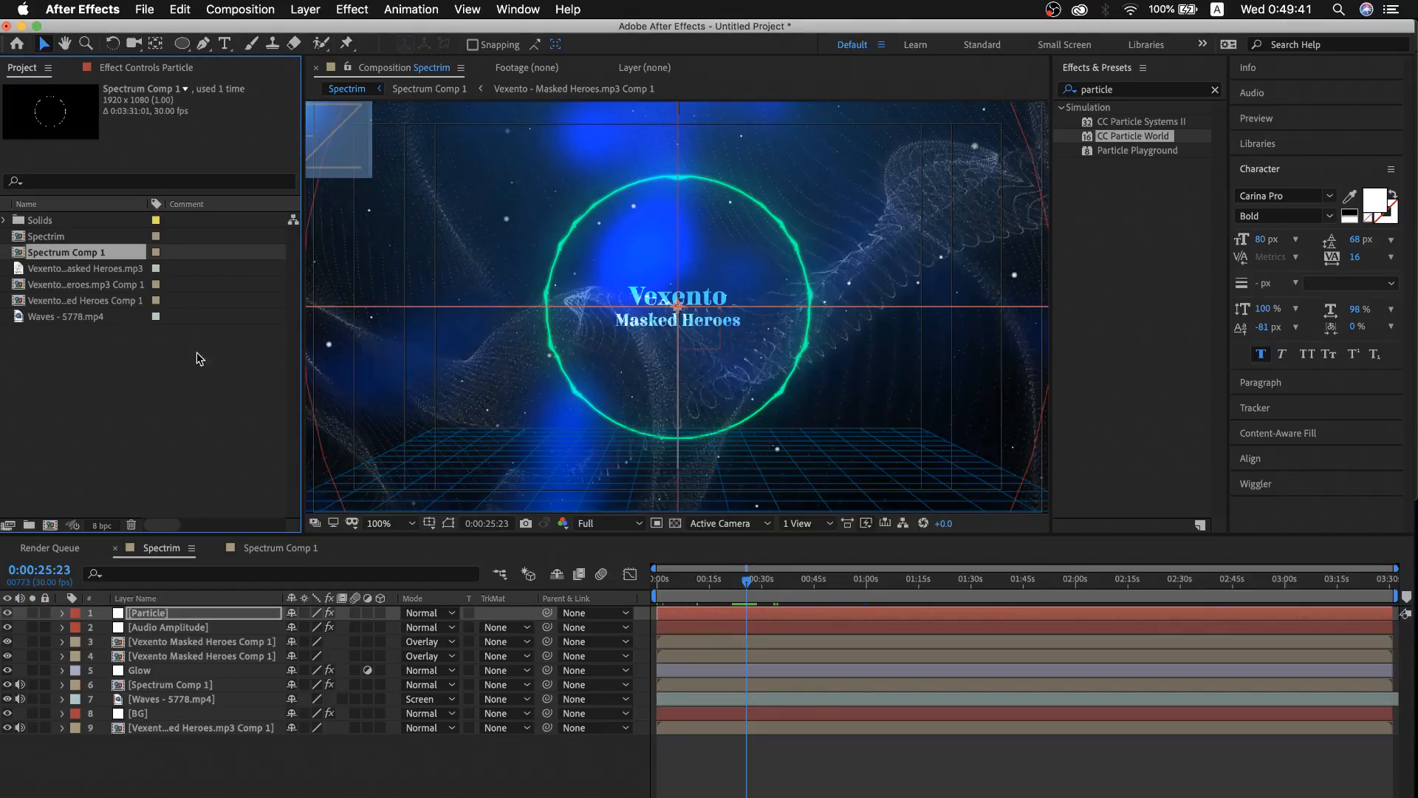
alt+click(111, 532)
alt+click(102, 526)
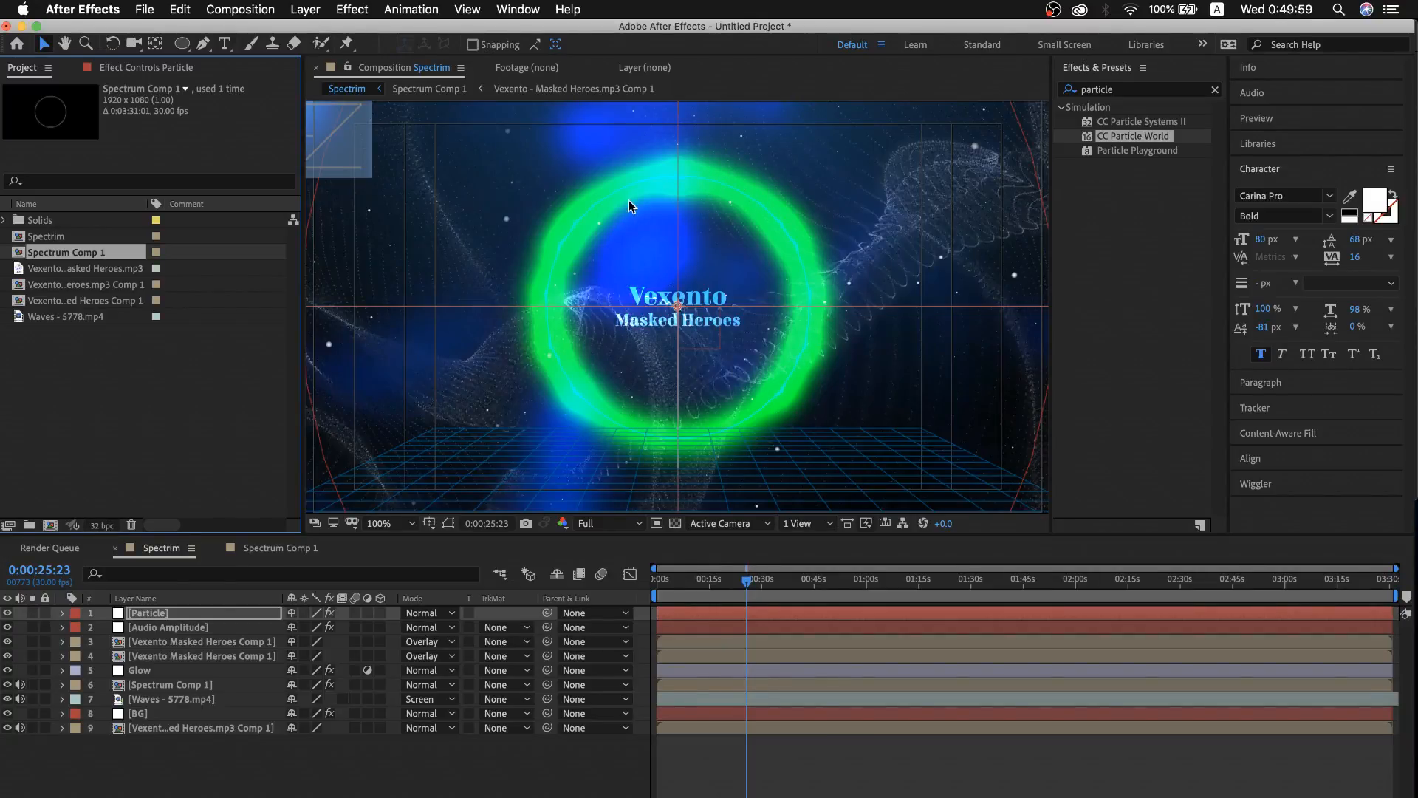
alt+click(102, 526)
alt+click(103, 526)
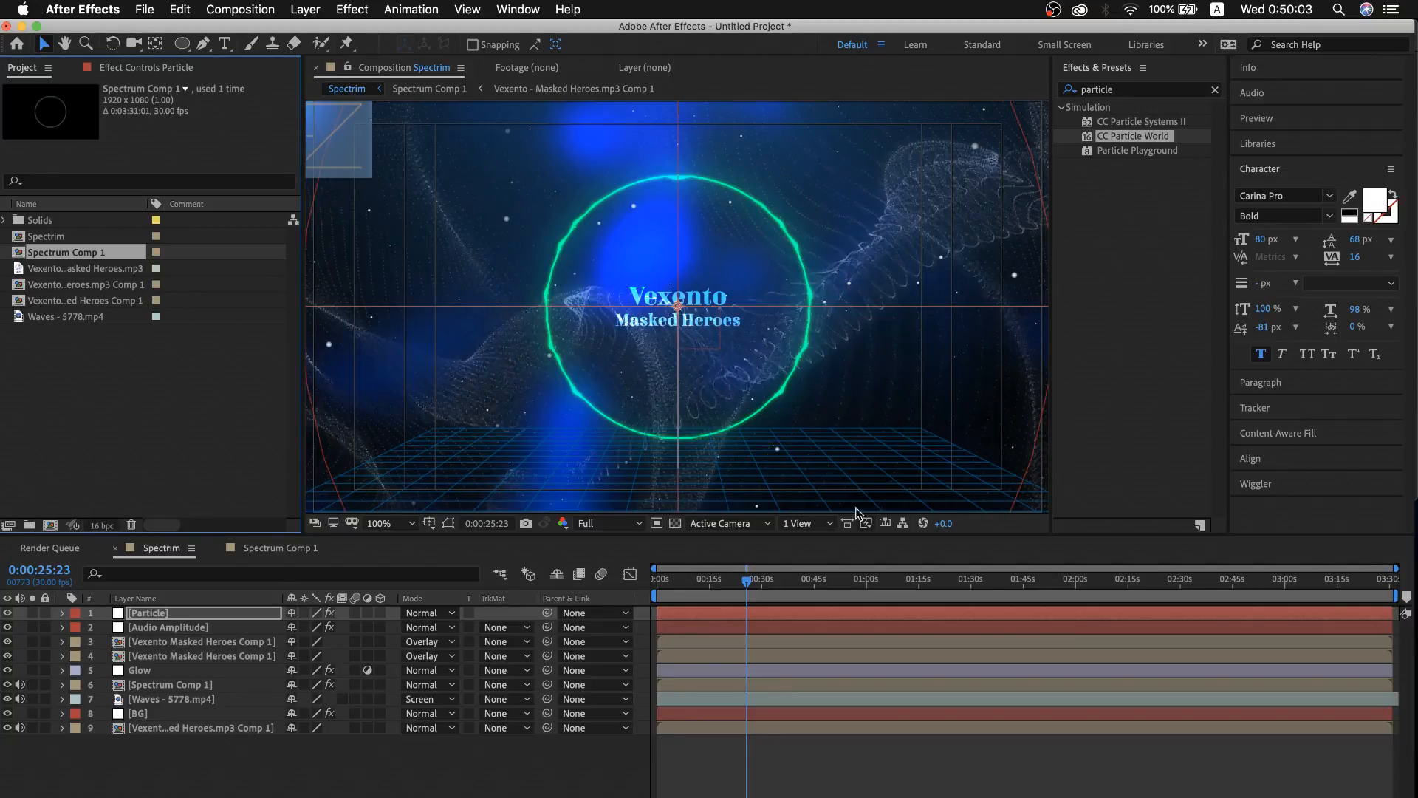
click(745, 587)
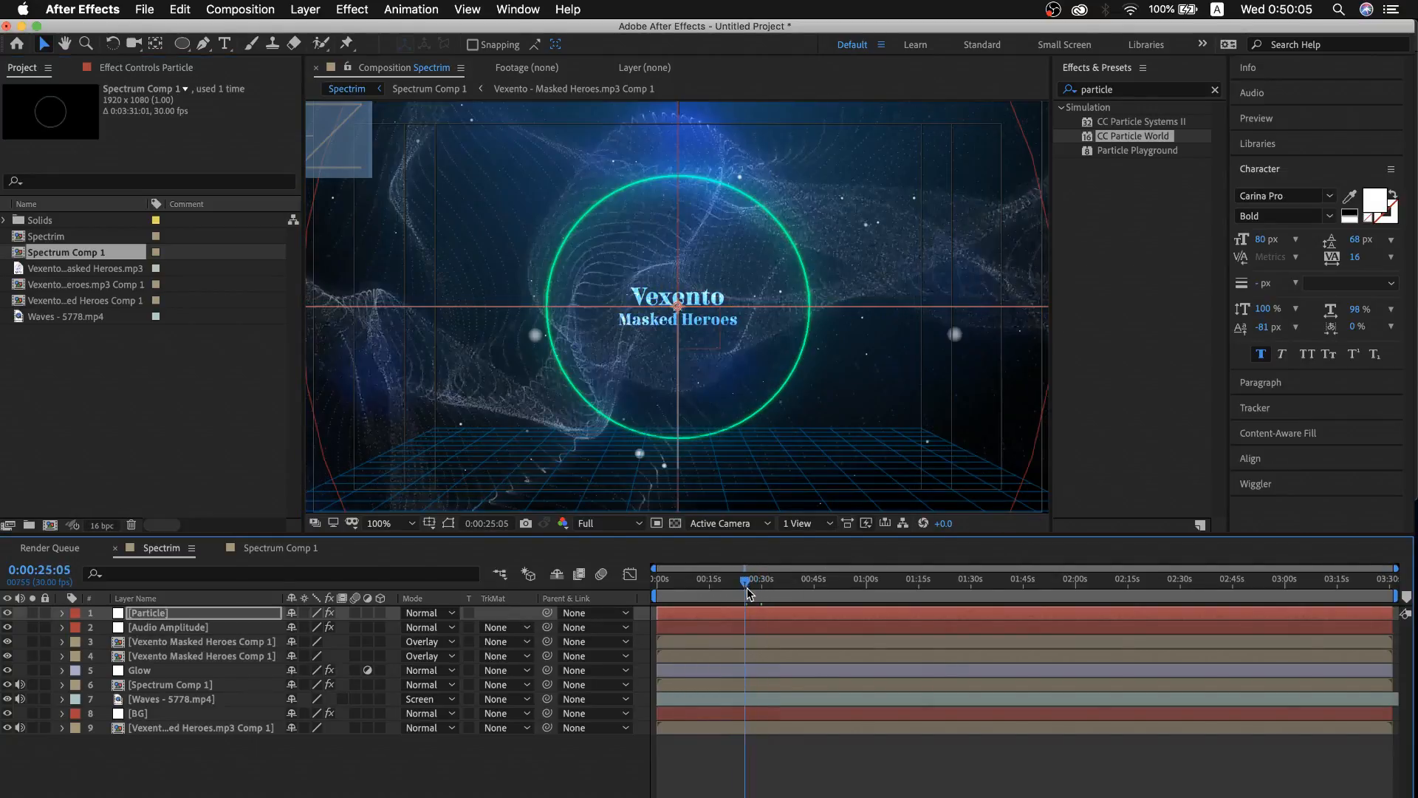
click(757, 590)
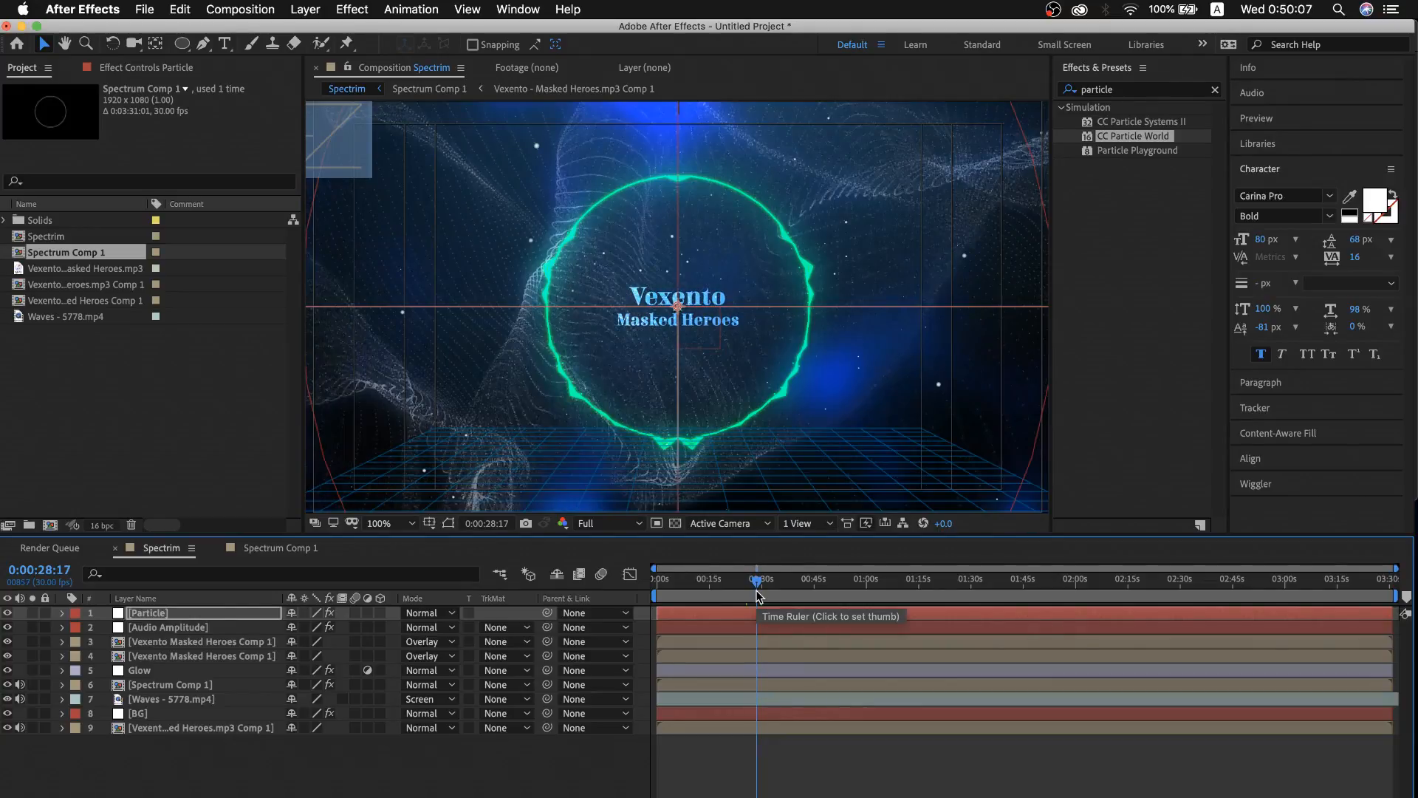
Preview the visualizer from 0:00:28:17 and from 0:00:27:25, with the composition view maximized to fill the workspace for the second playback
key(space)
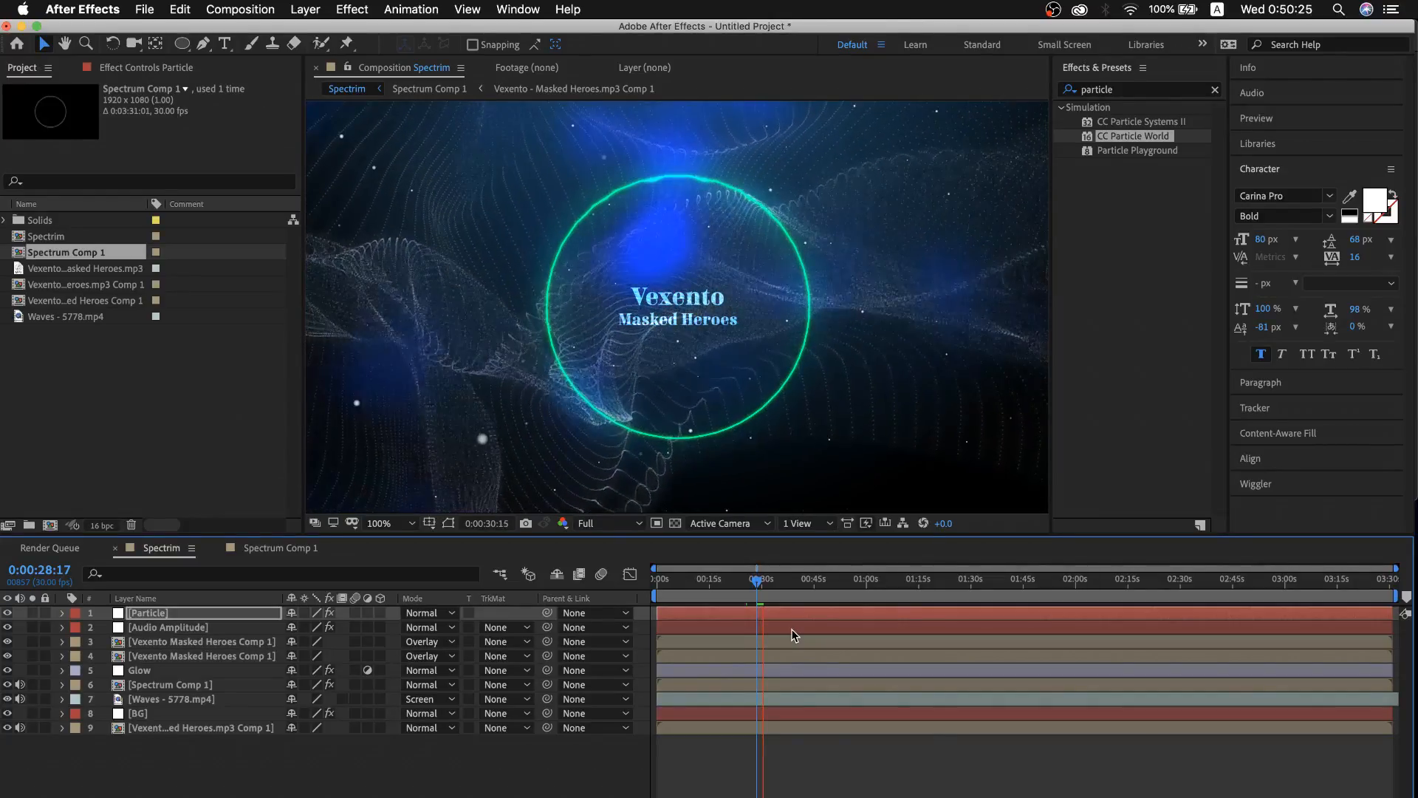
click(757, 581)
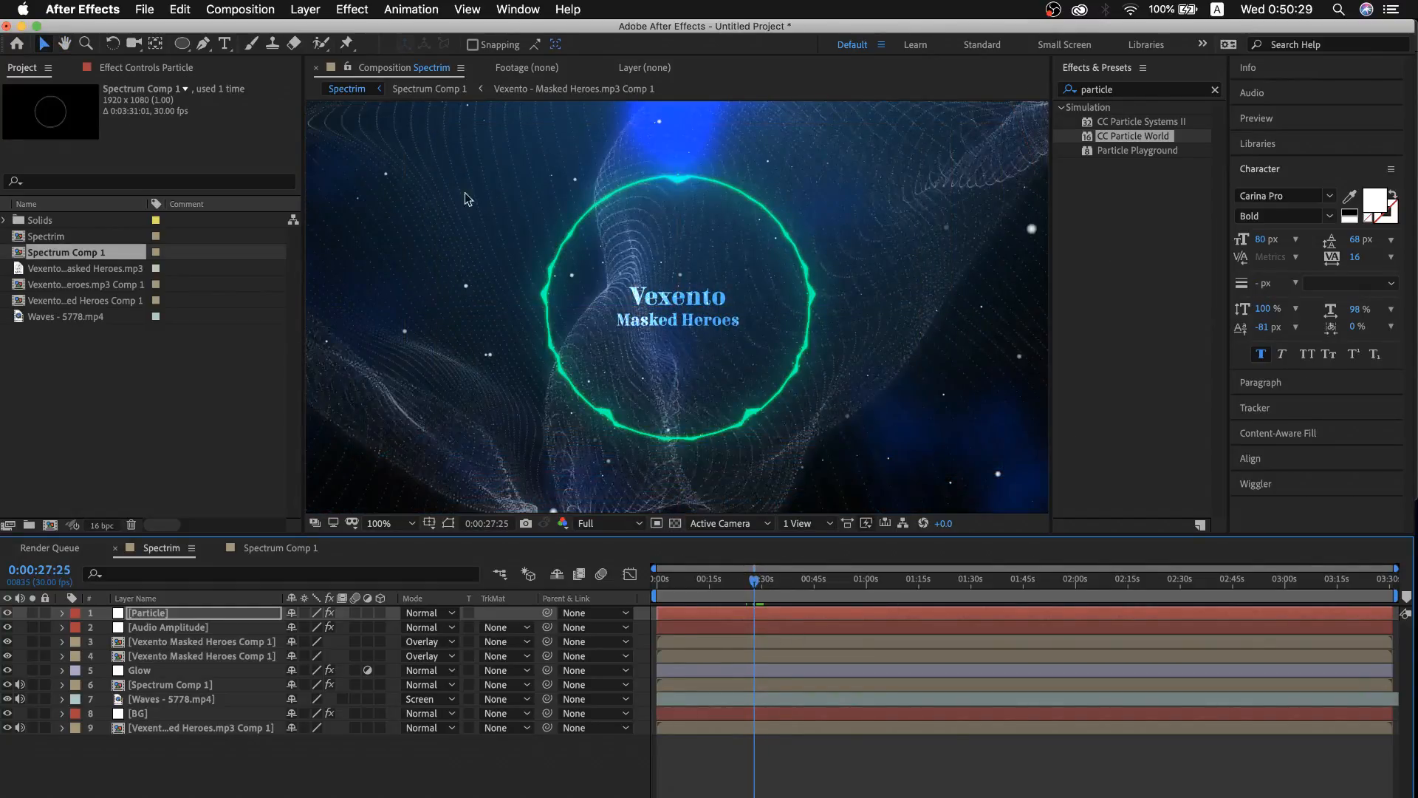
click(392, 71)
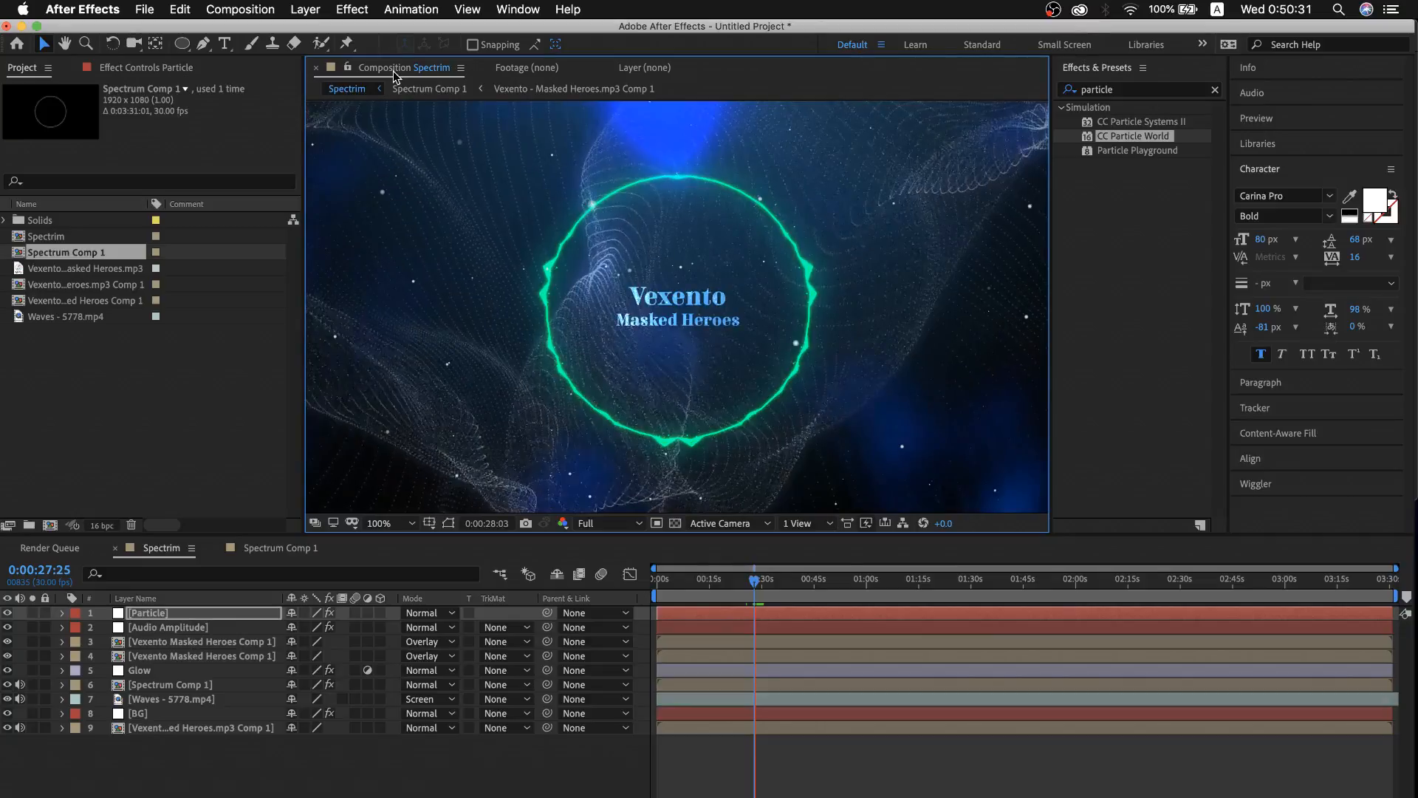
key(grave)
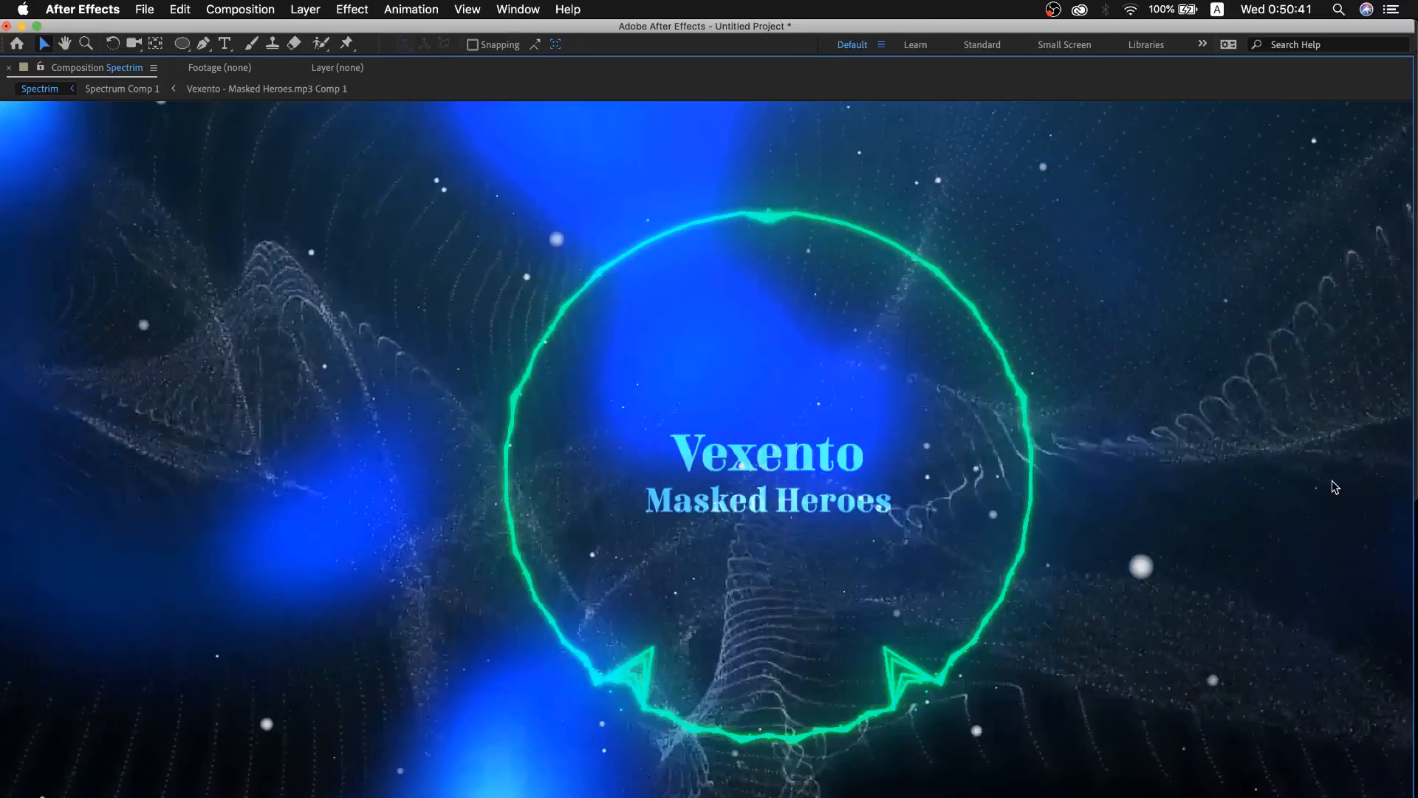
key(space)
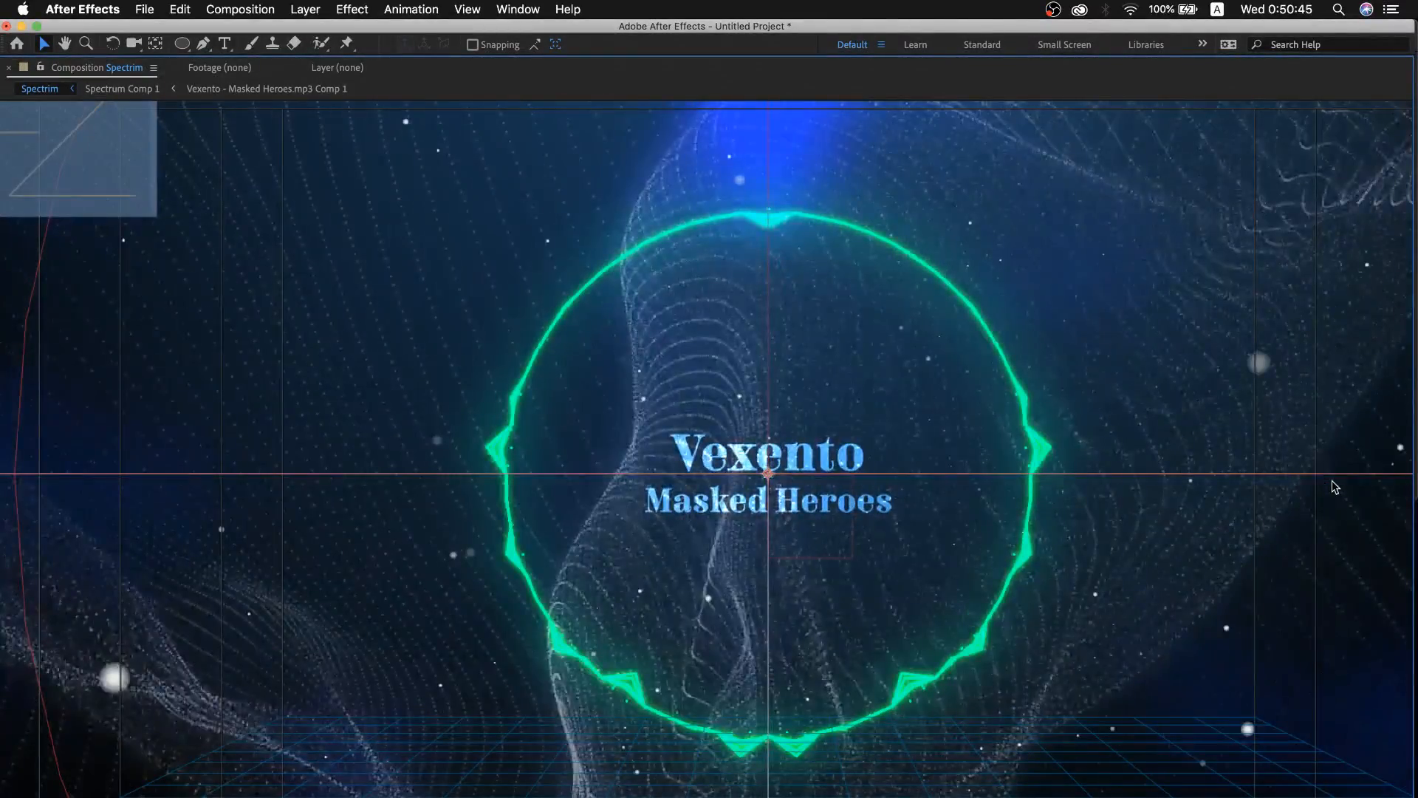
key(space)
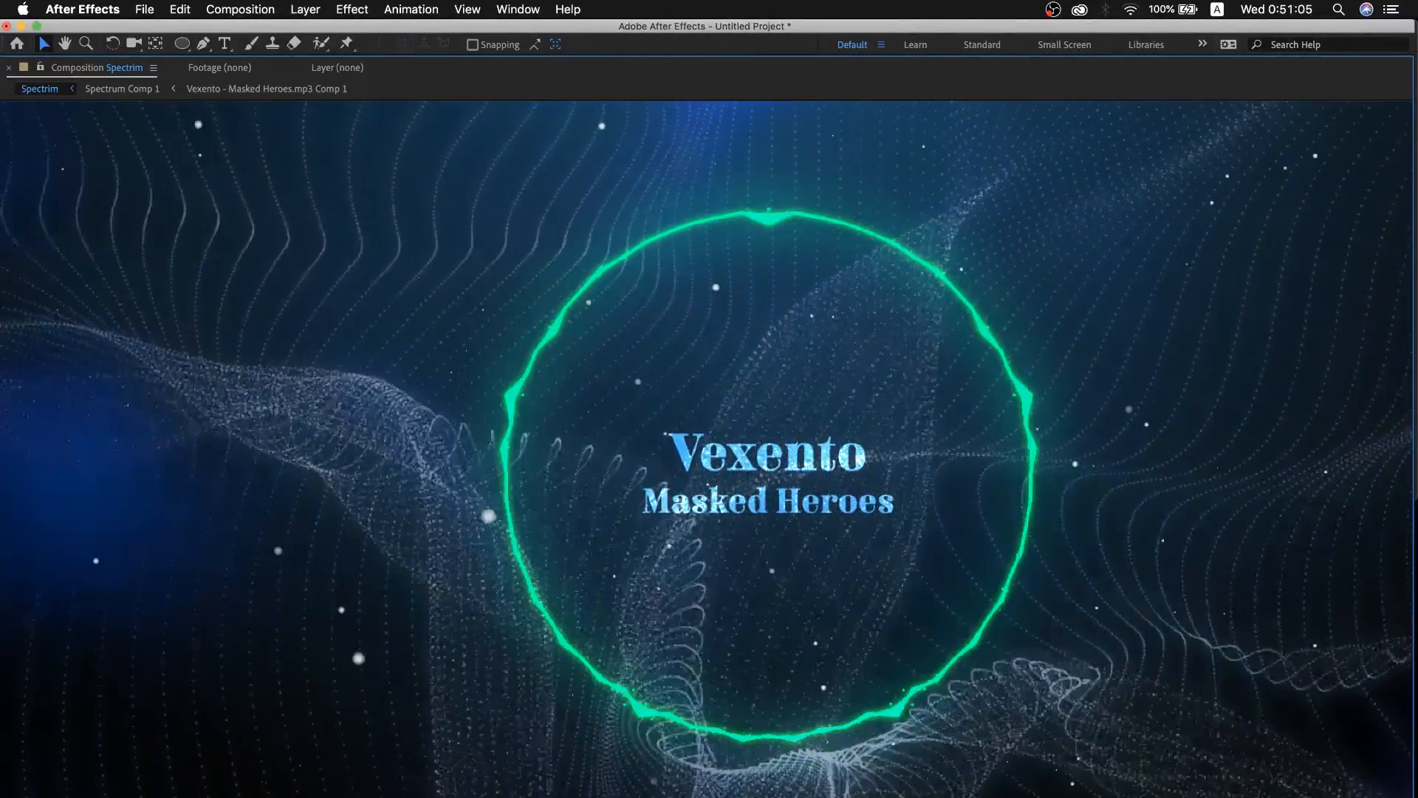
key(super+Tab)
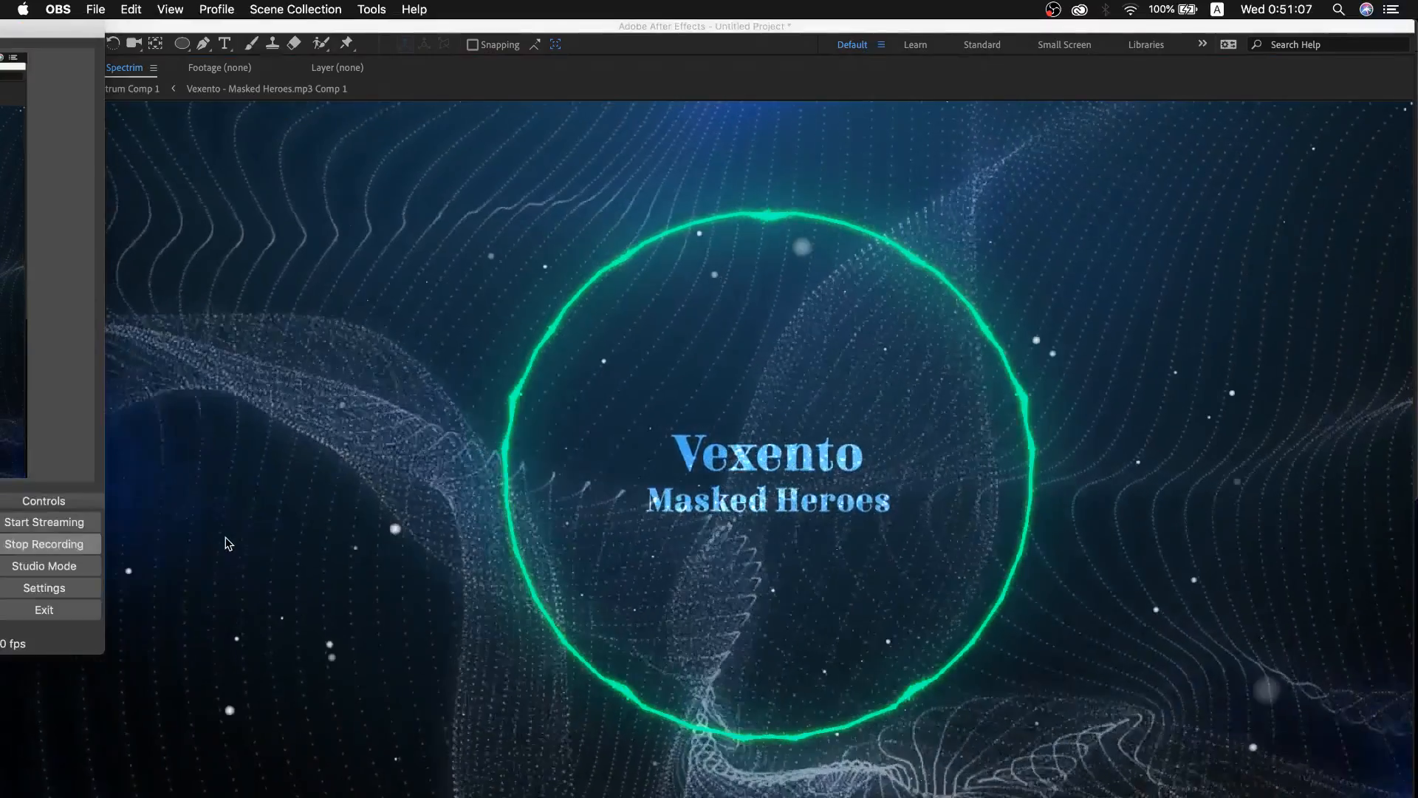